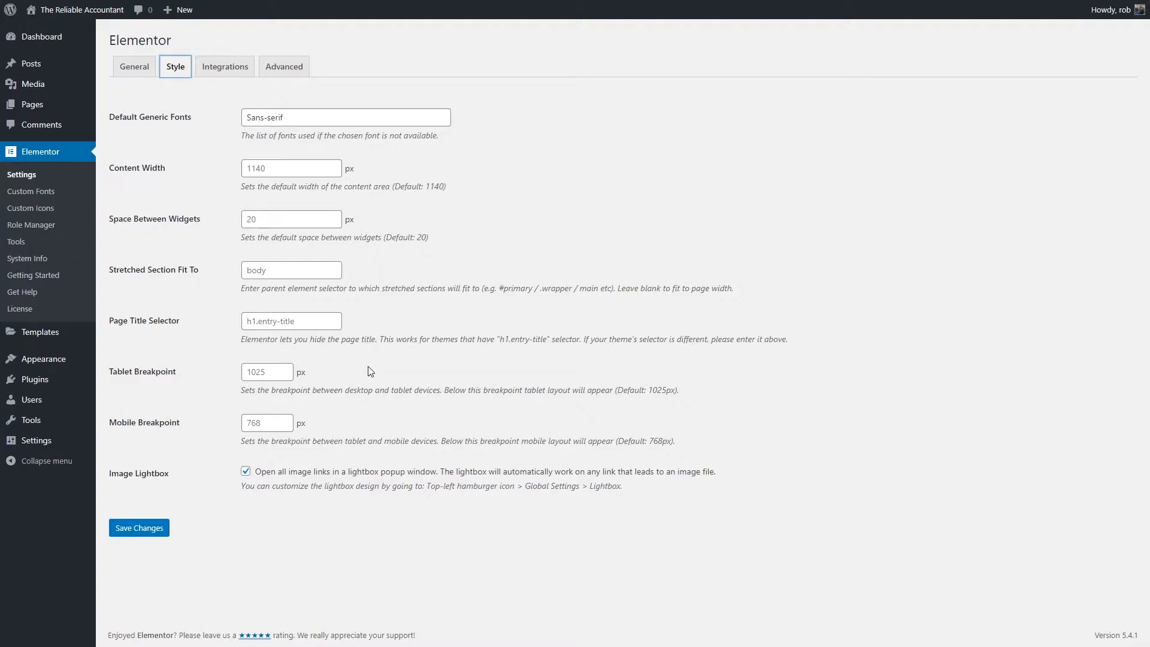
- Open the navbar header template from the full list of saved templates for editing with Elementor
click(971, 425)
click(24, 333)
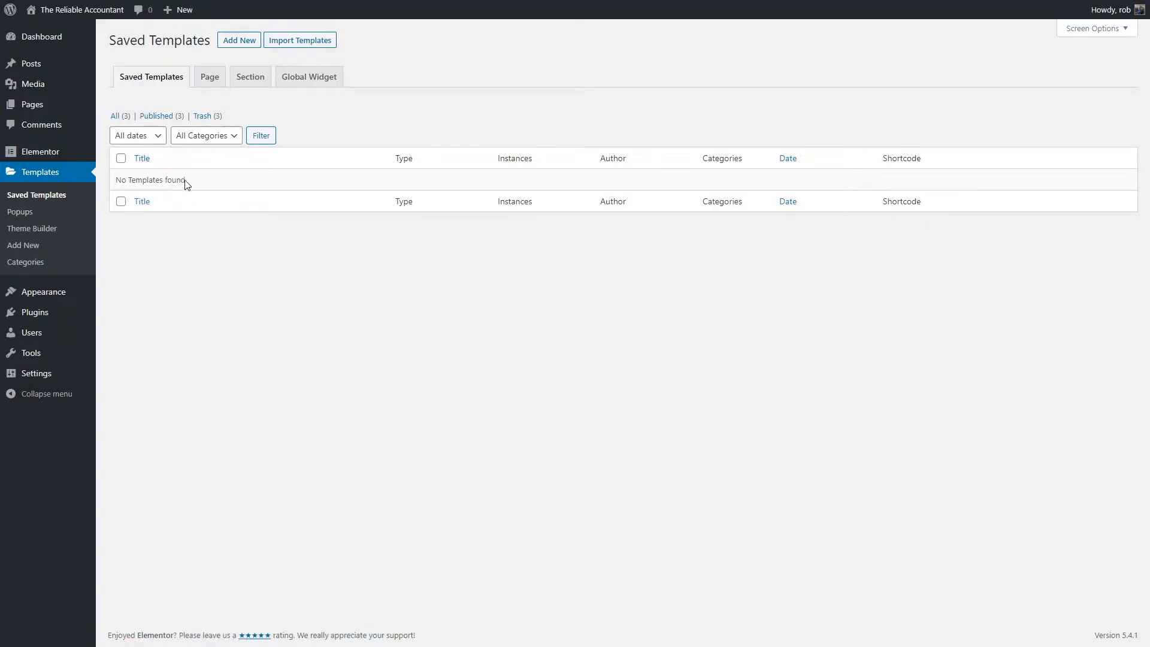
click(117, 122)
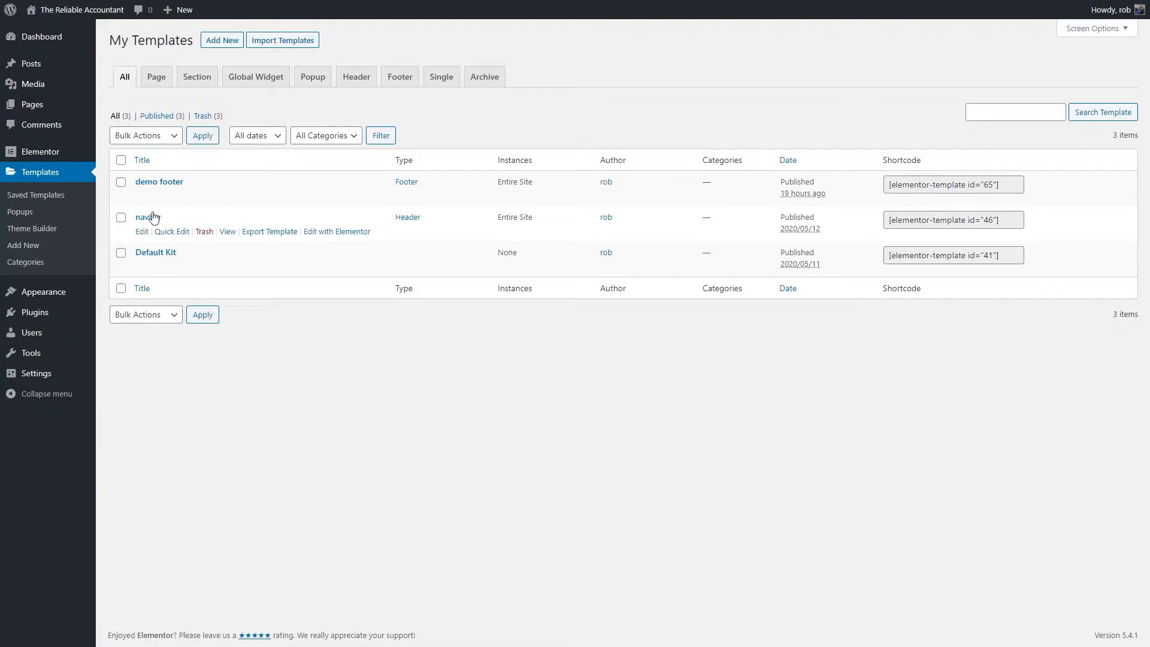
click(147, 219)
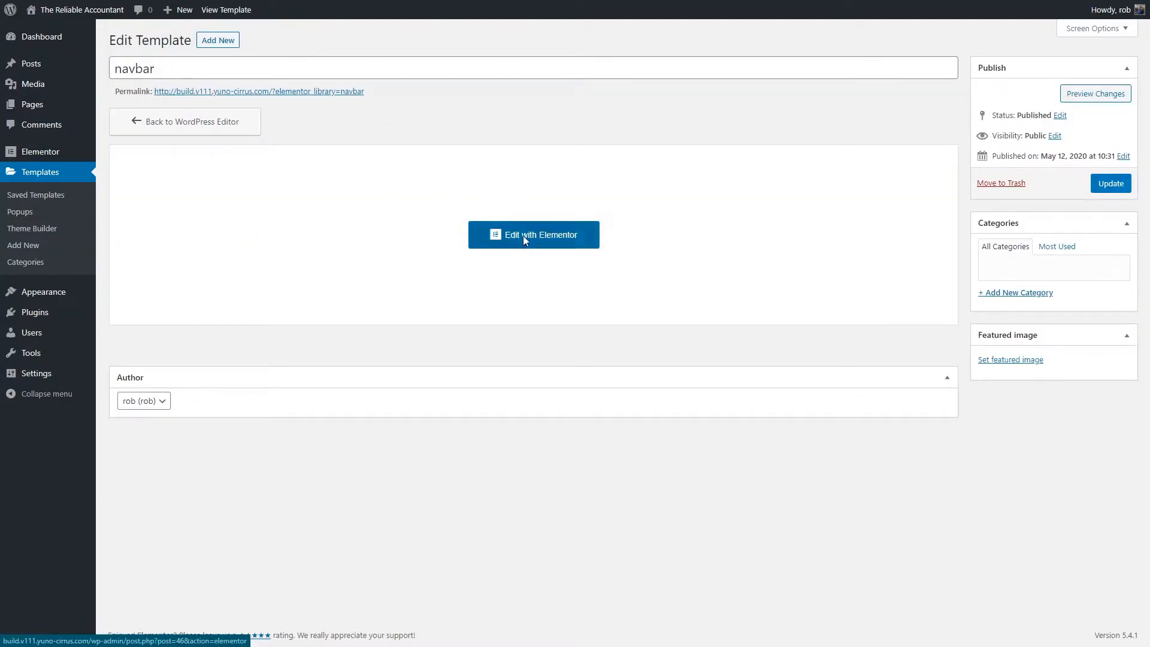
click(524, 240)
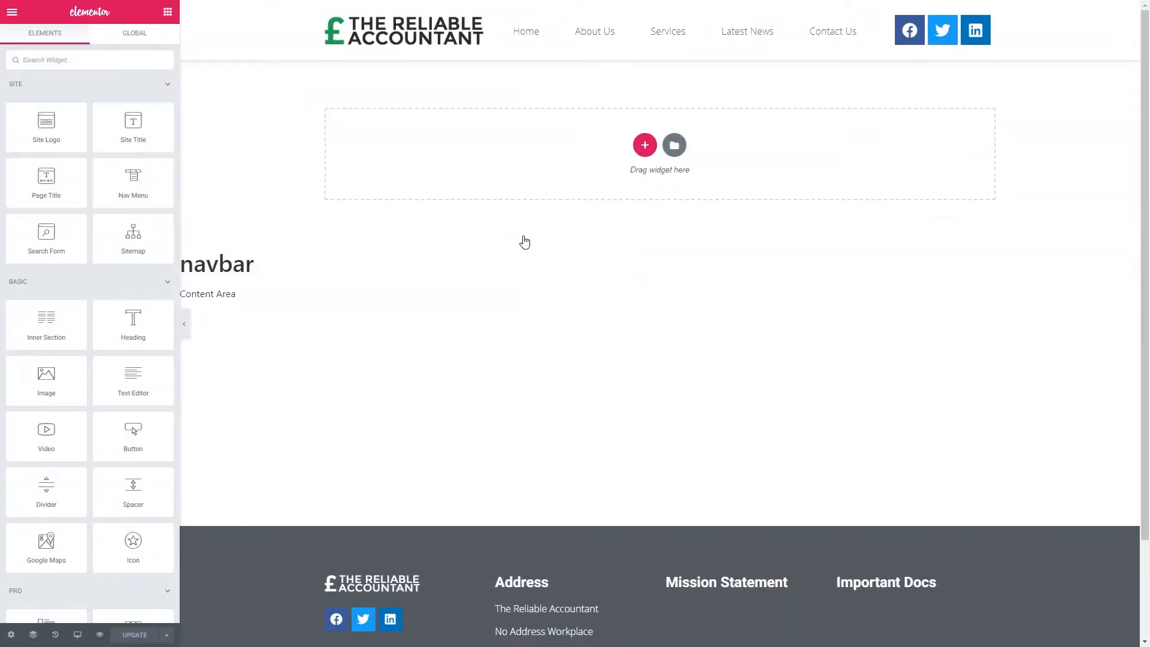
- Check the navbar at full desktop width, then switch the responsive preview to Tablet
click(185, 323)
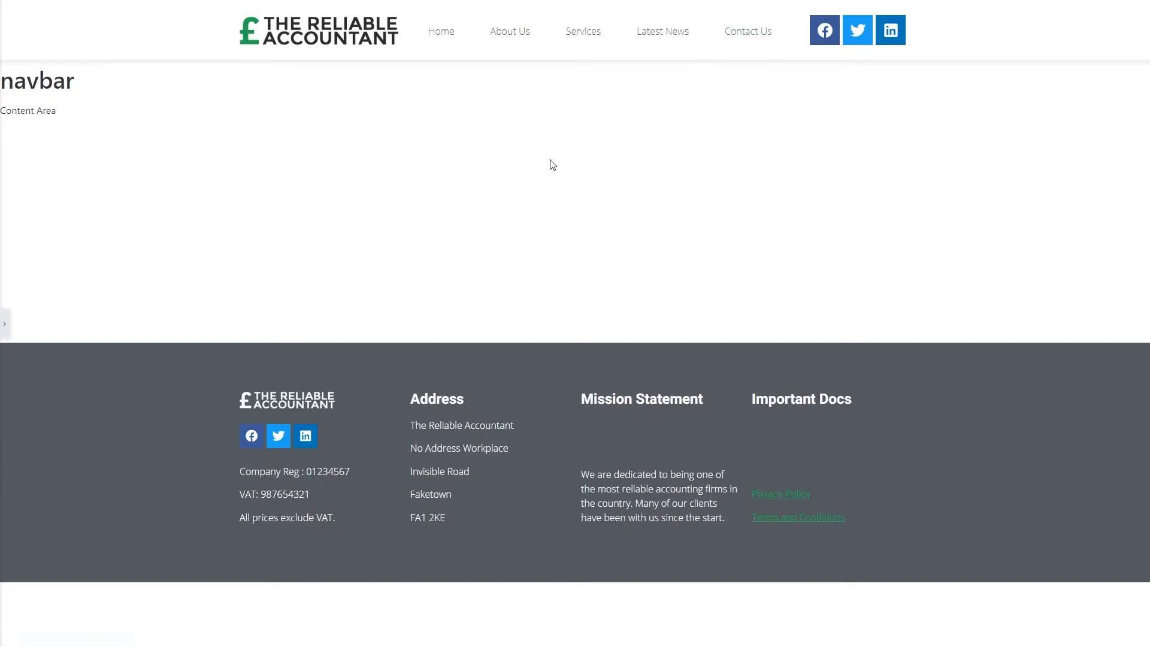
click(3, 321)
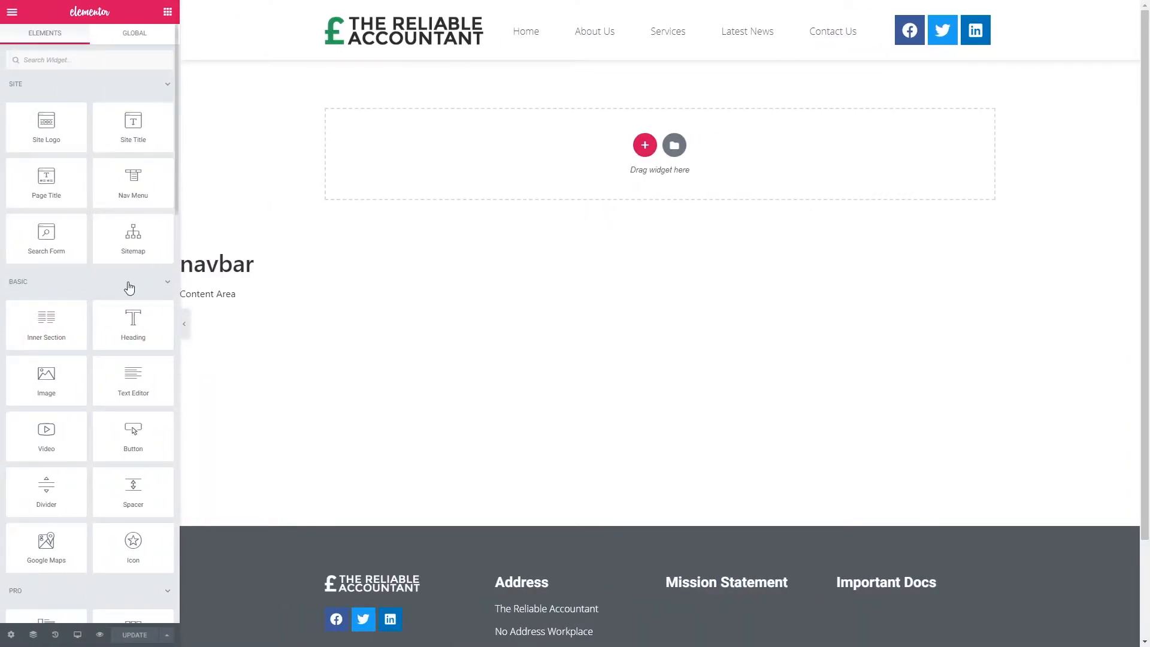
click(77, 635)
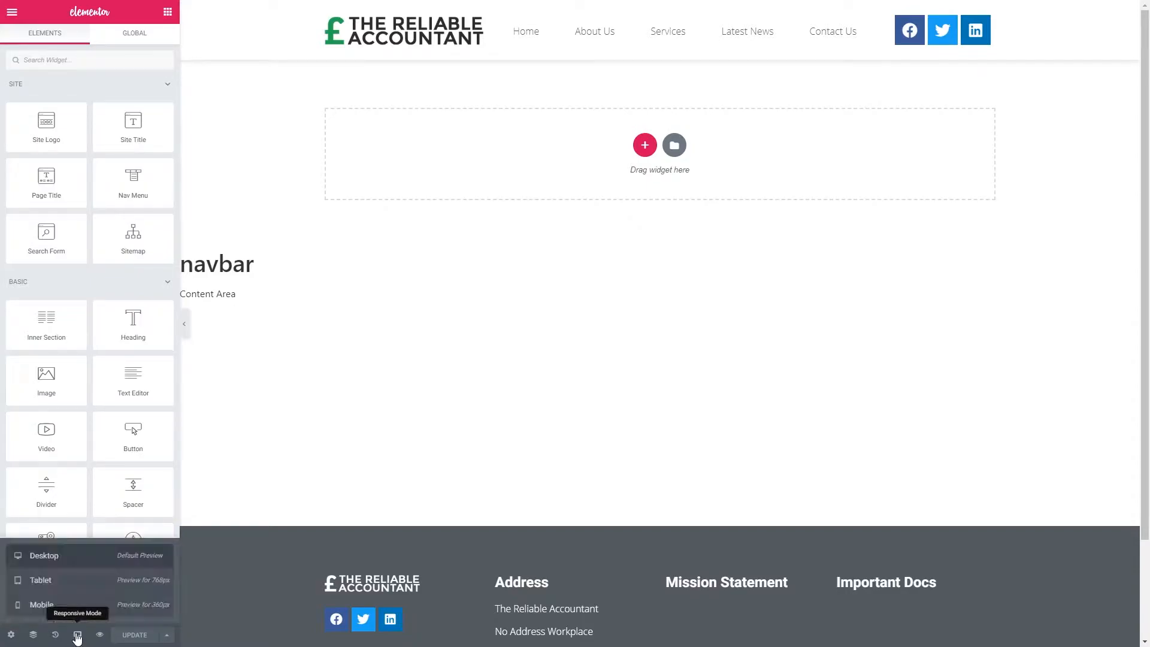
click(68, 584)
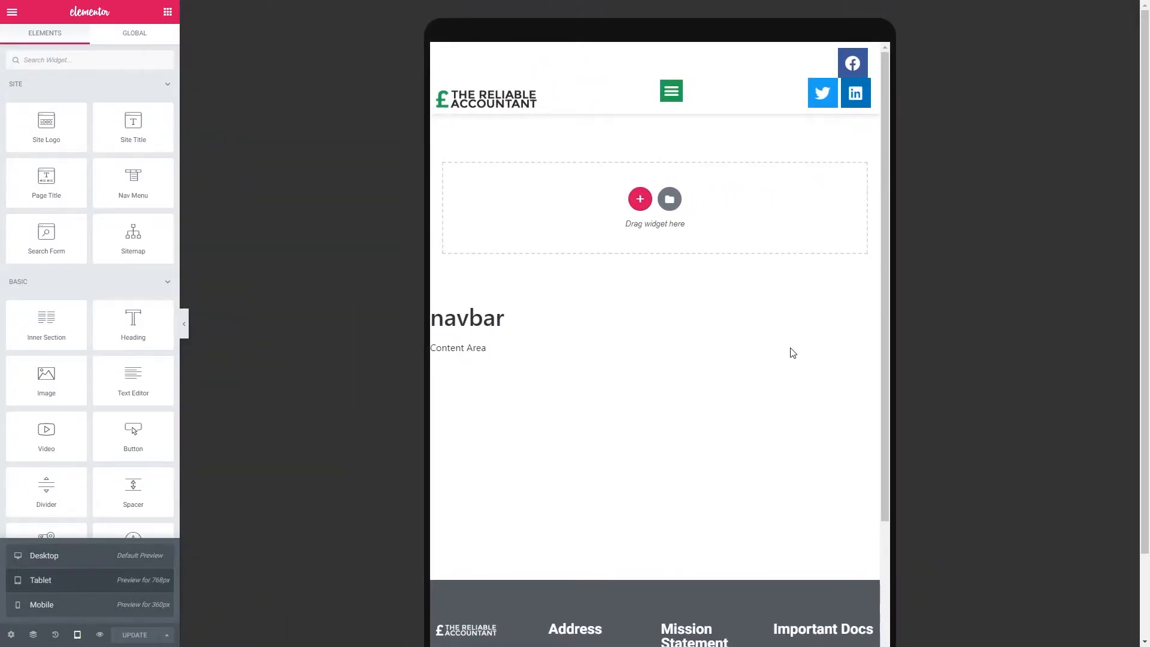
- Preview the tablet header without the editing panel and test how the hamburger menu expands and collapses
click(184, 324)
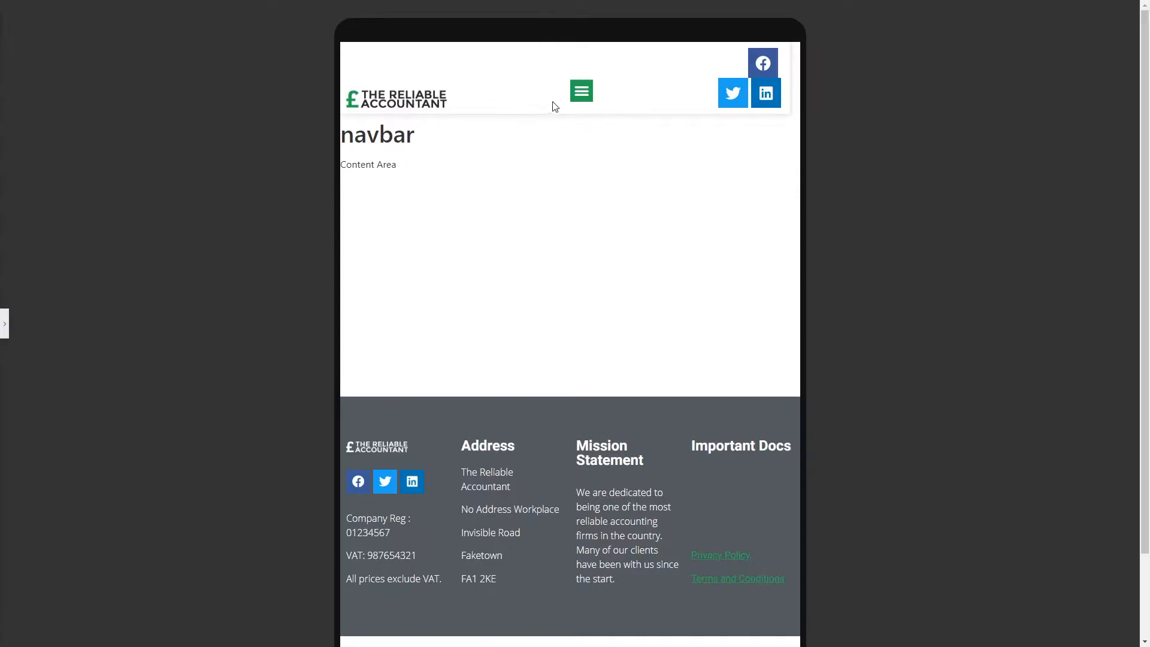
click(583, 93)
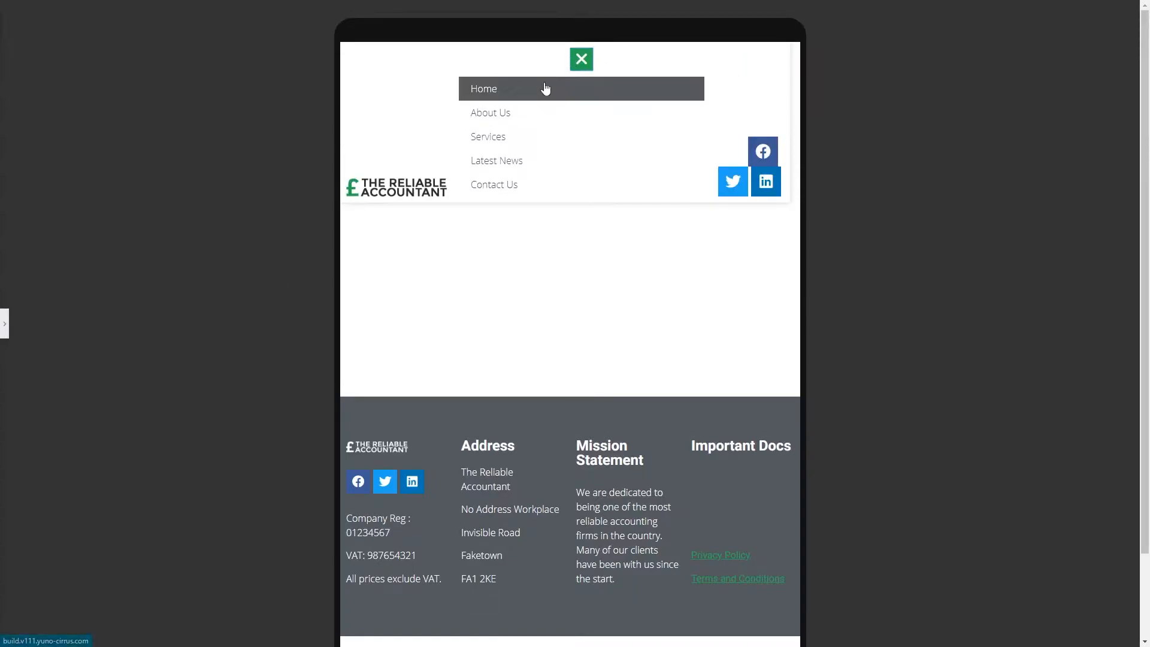
click(581, 59)
click(581, 92)
click(580, 60)
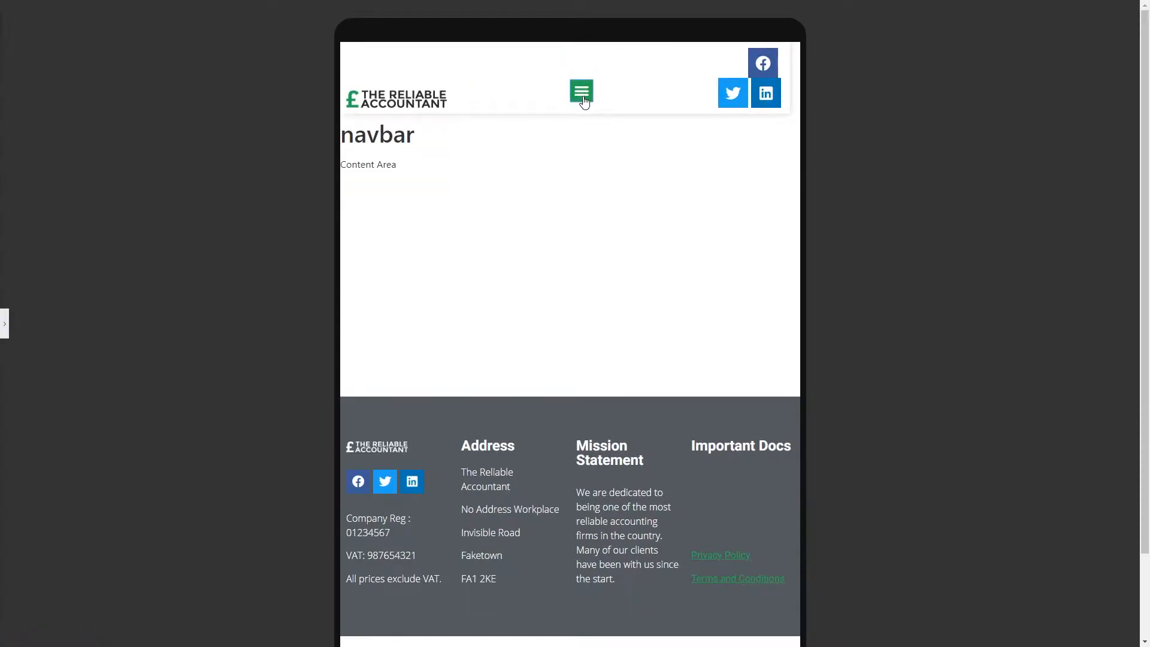
click(5, 324)
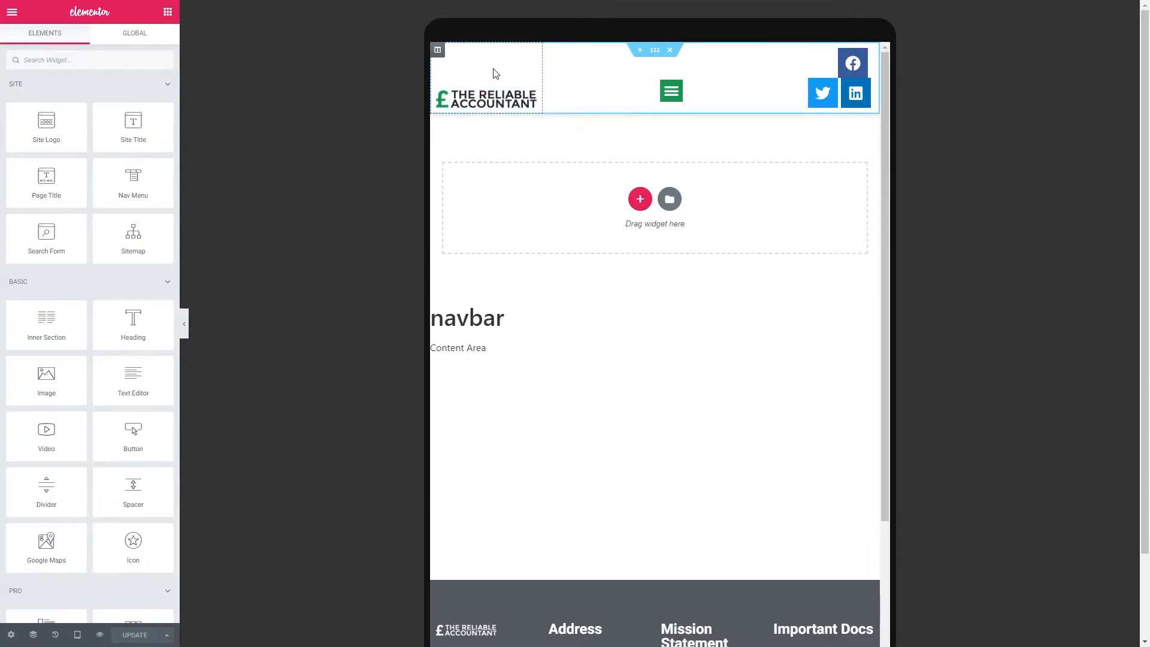
- Set the tablet column width to 33% for the logo, menu and social icons columns of the header
click(438, 52)
click(145, 106)
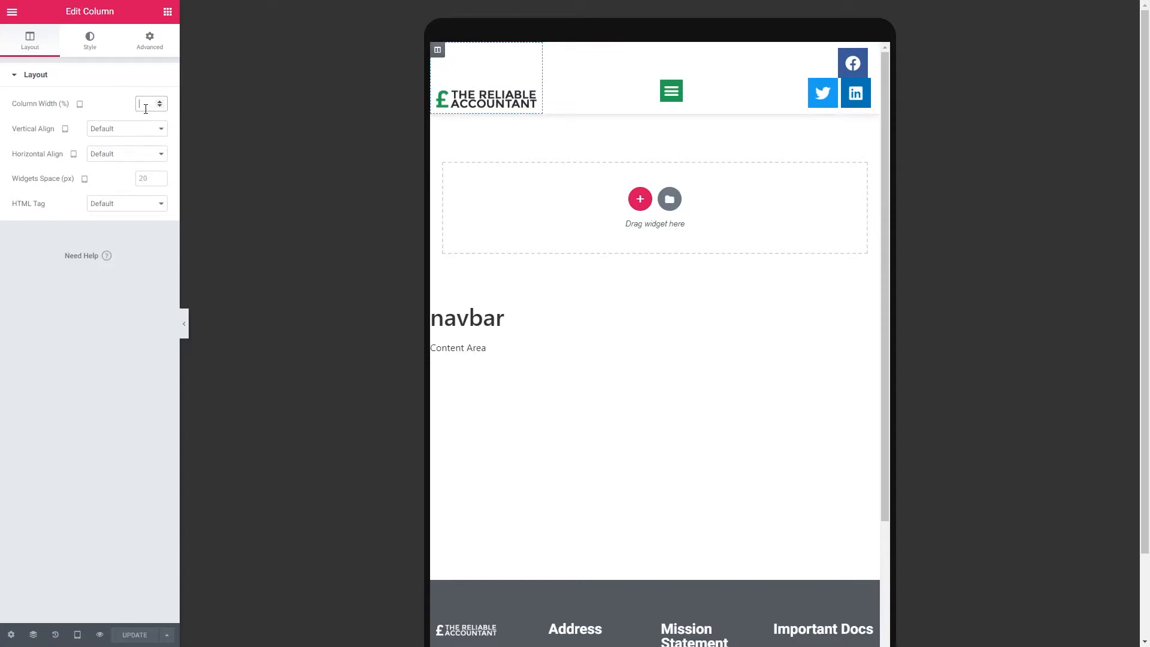
text(33)
click(586, 52)
click(144, 104)
text(33)
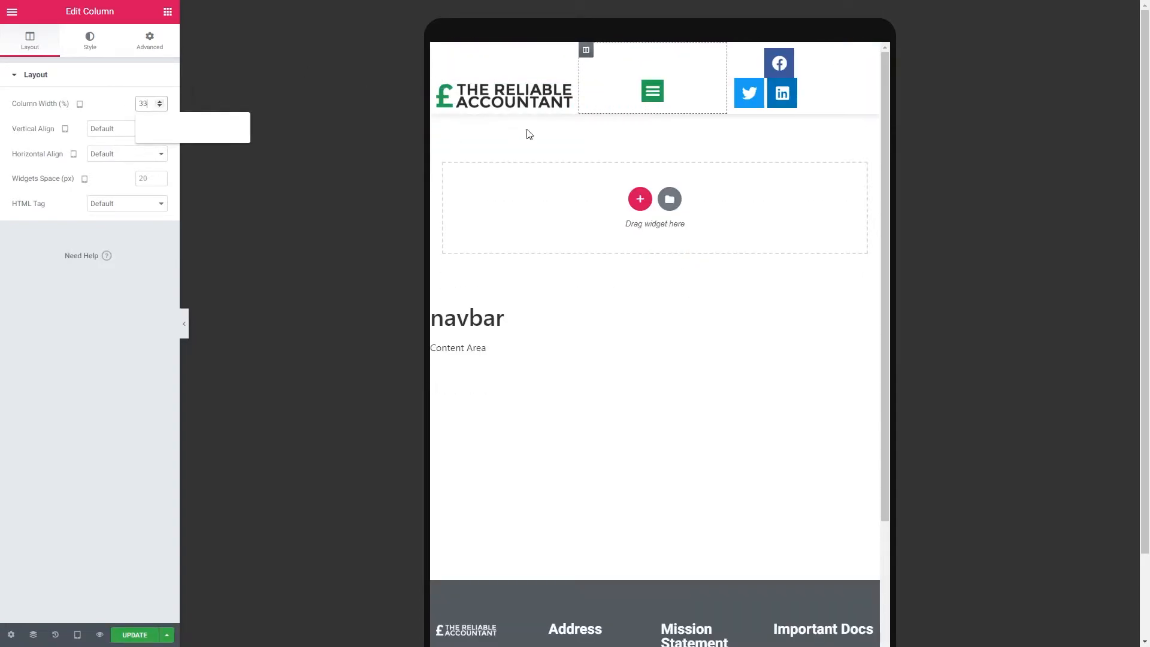
click(734, 56)
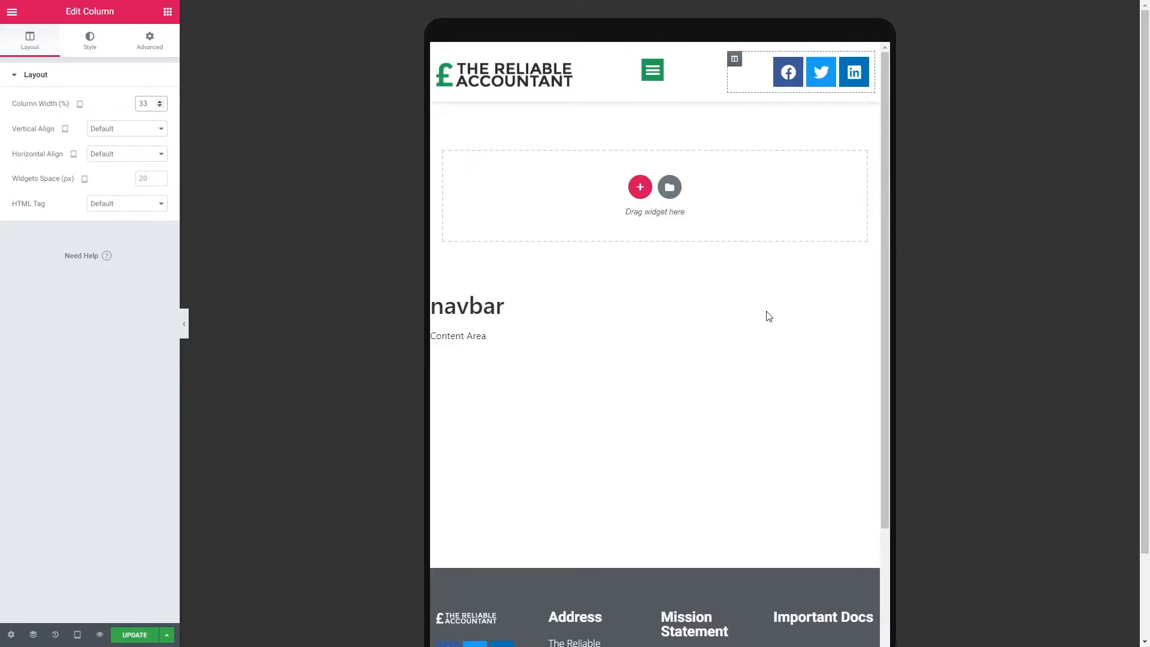
- Examine how the logo and social icons shift in the tablet header when the hamburger menu expands
click(185, 329)
click(5, 324)
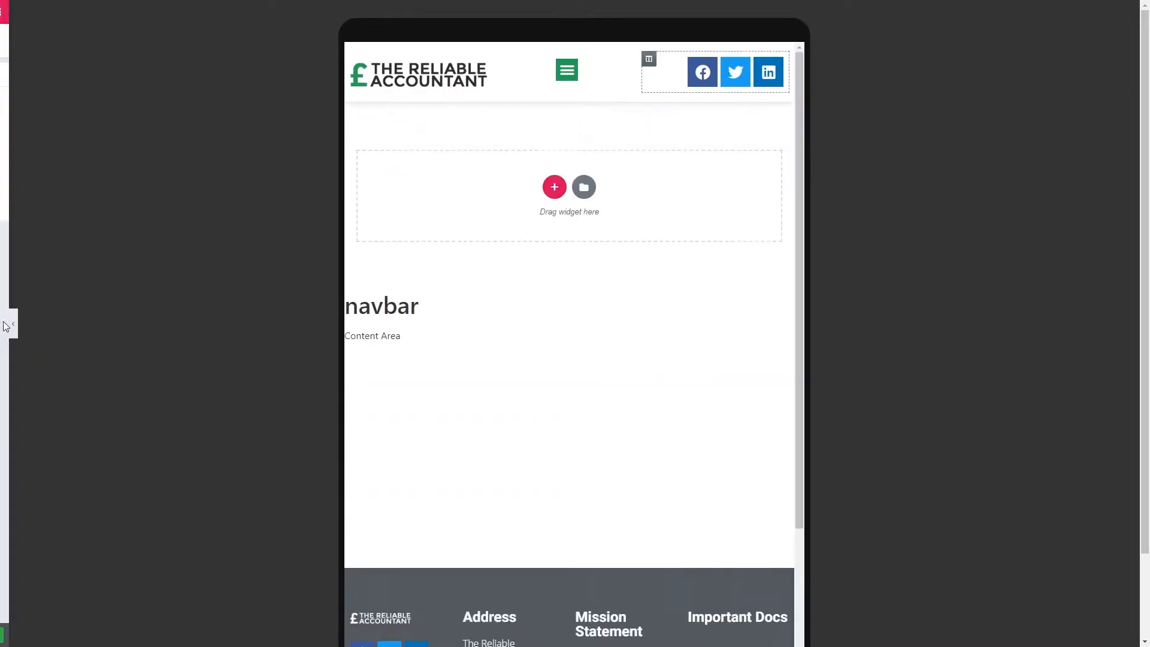
click(654, 50)
click(652, 71)
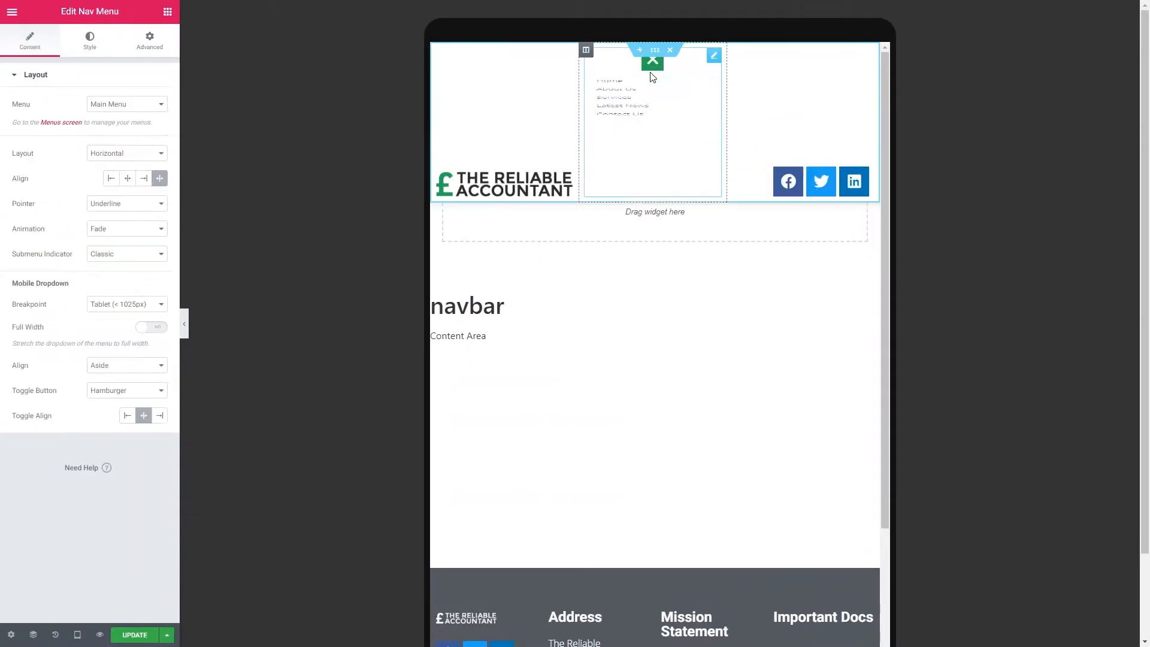
click(653, 72)
click(653, 72)
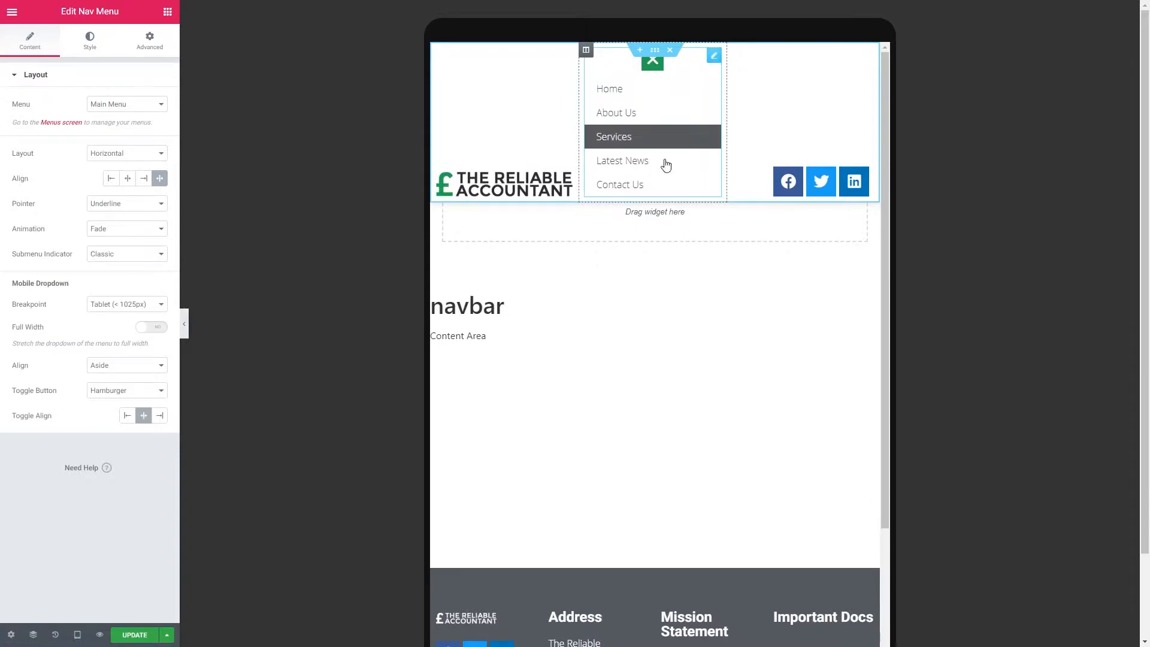
click(658, 69)
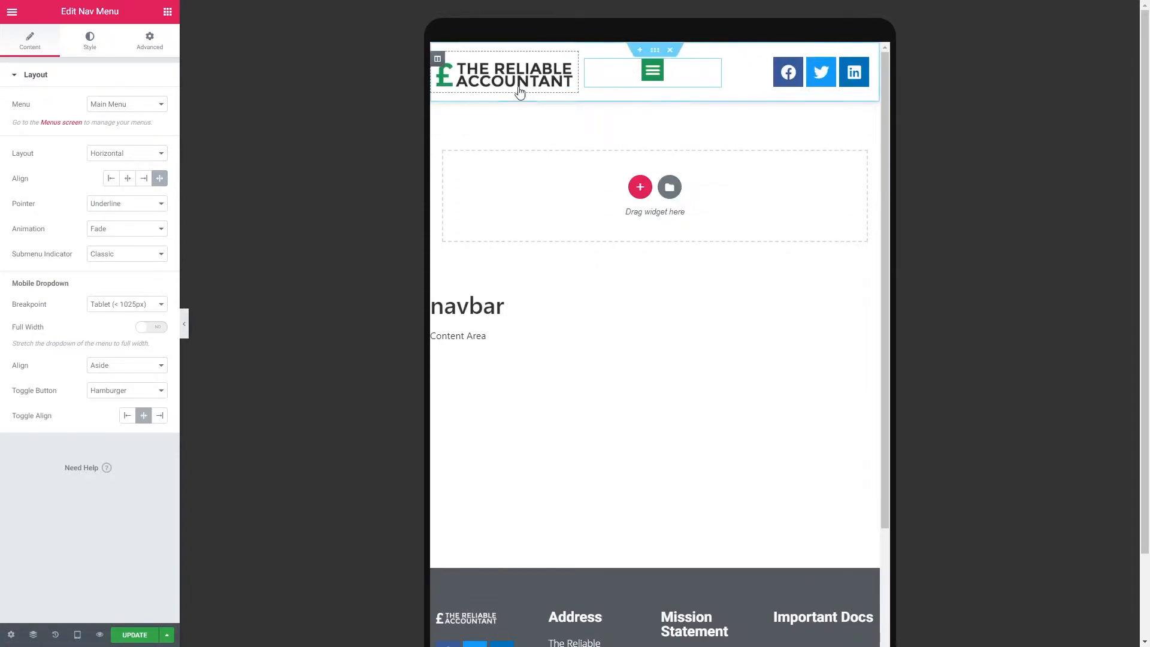
- Set the header section's vertical alignment to Top
click(655, 52)
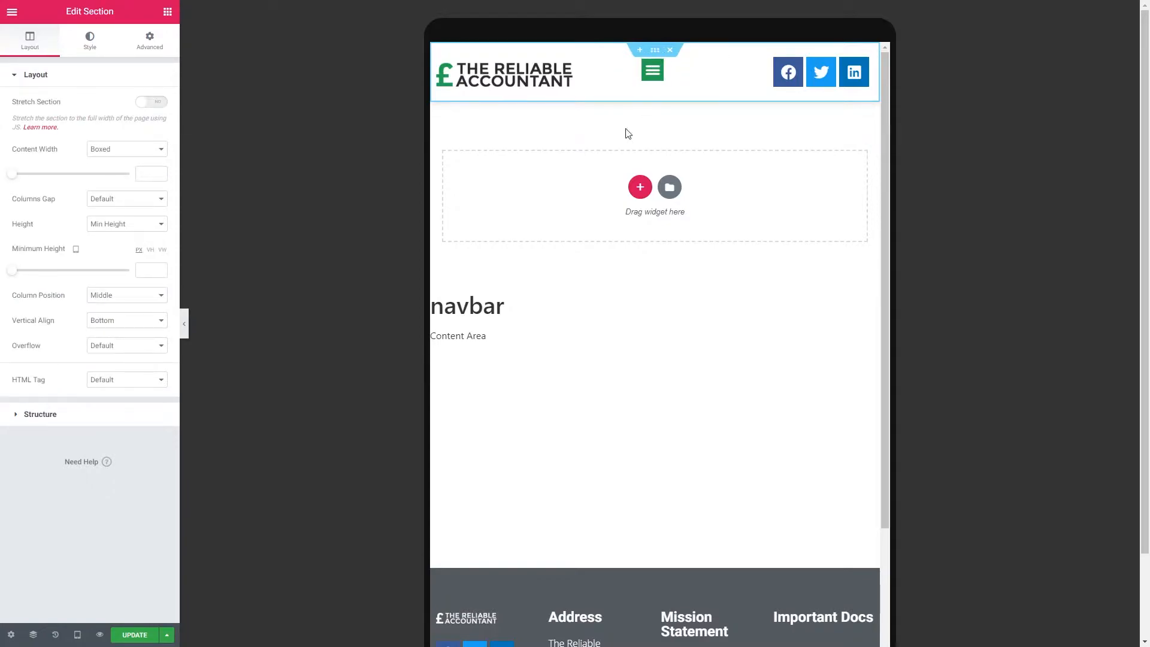
click(121, 321)
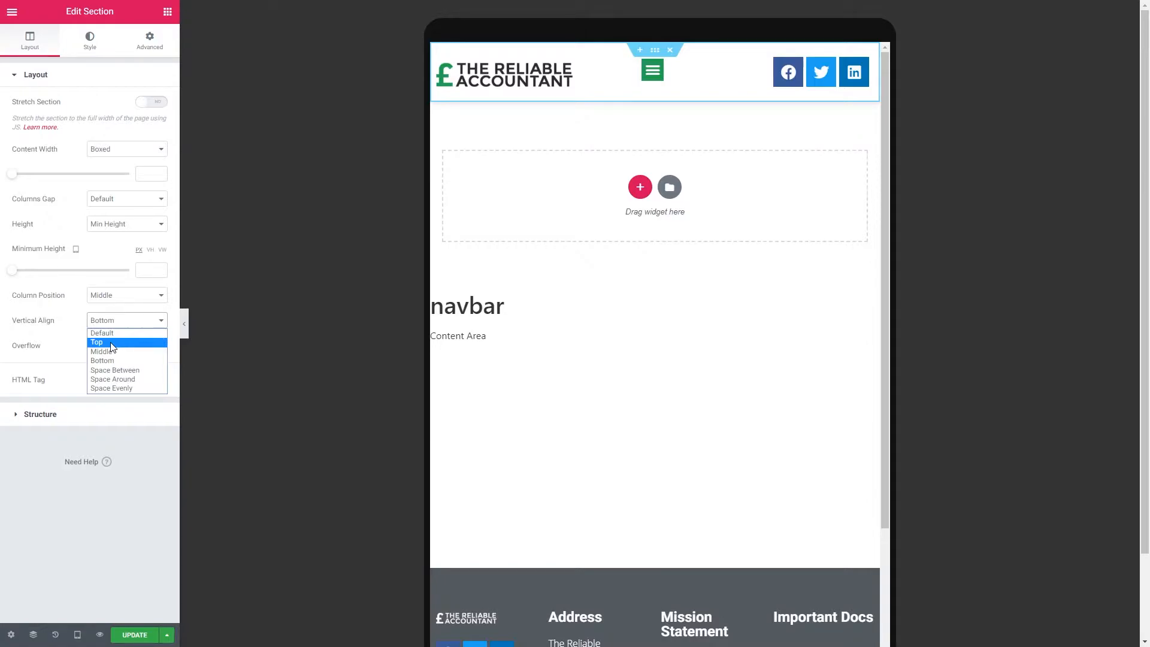
click(110, 343)
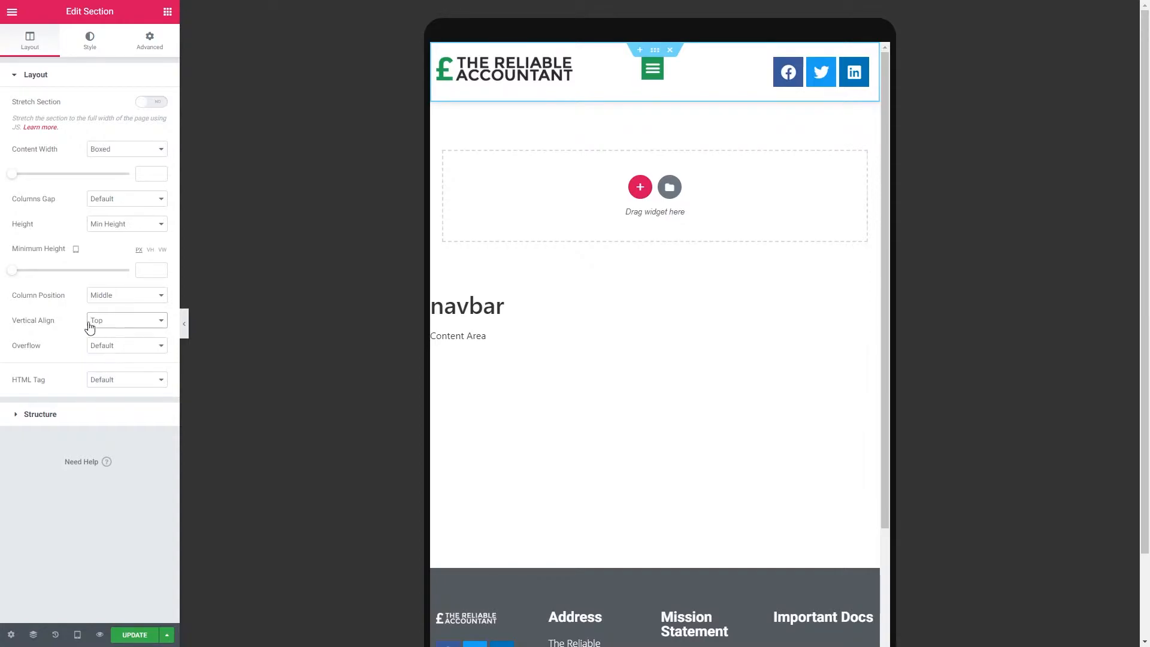
- Compare the header section in desktop and mobile views, then return to tablet and test the hamburger menu
click(76, 252)
click(76, 233)
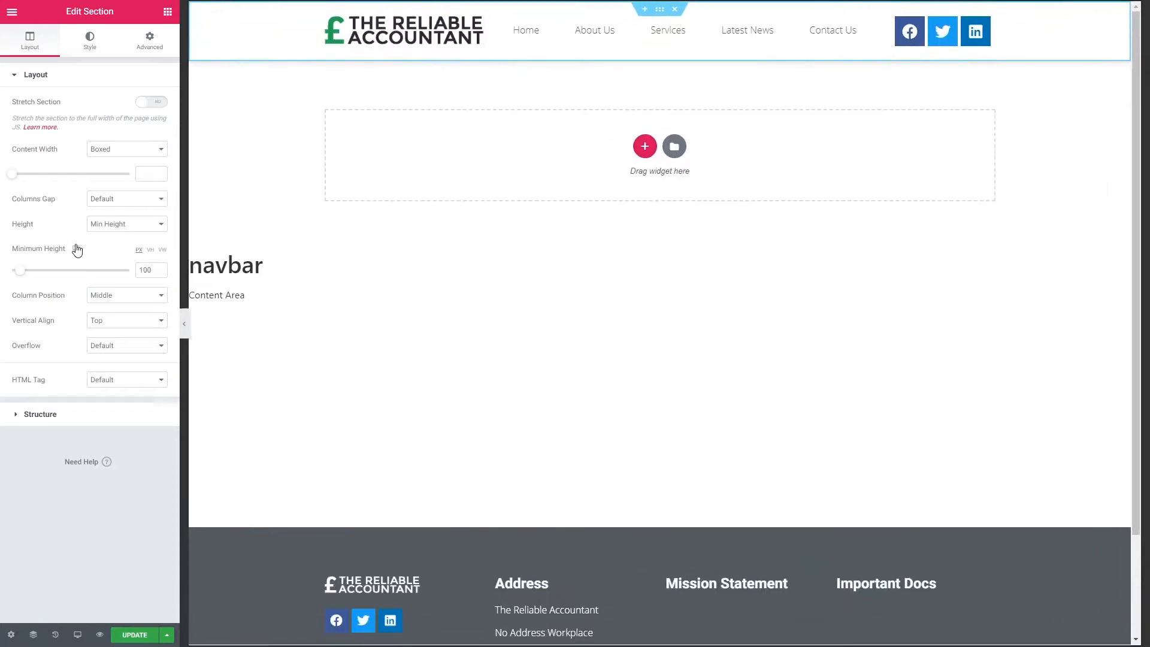
click(79, 279)
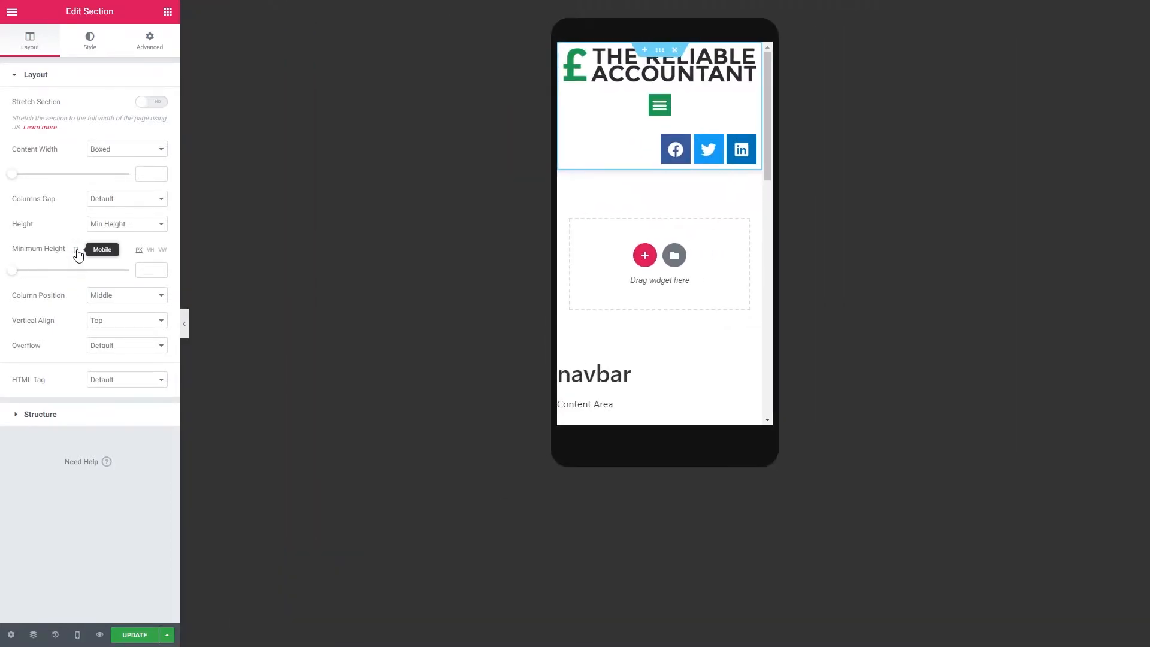
click(76, 233)
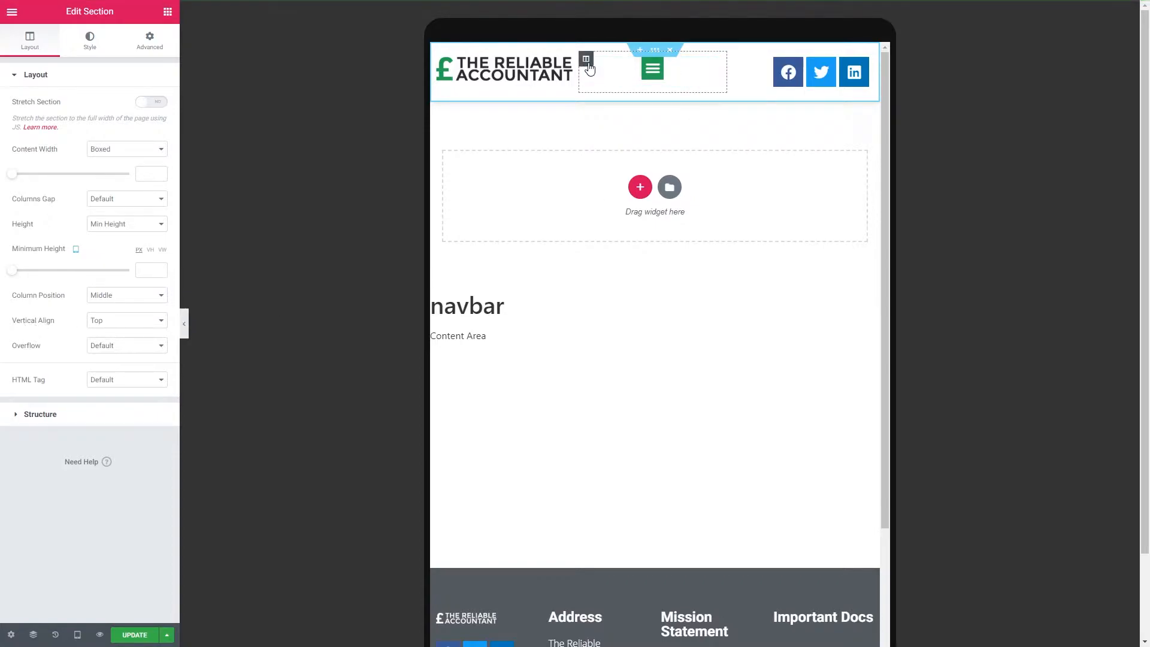
click(658, 79)
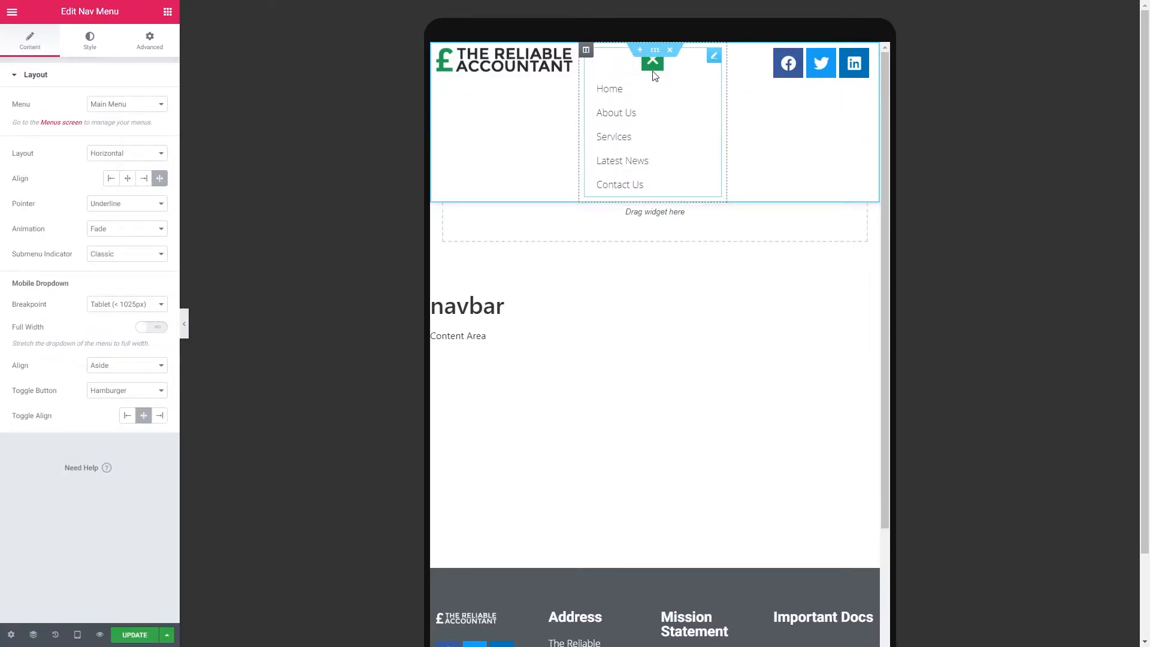
click(650, 70)
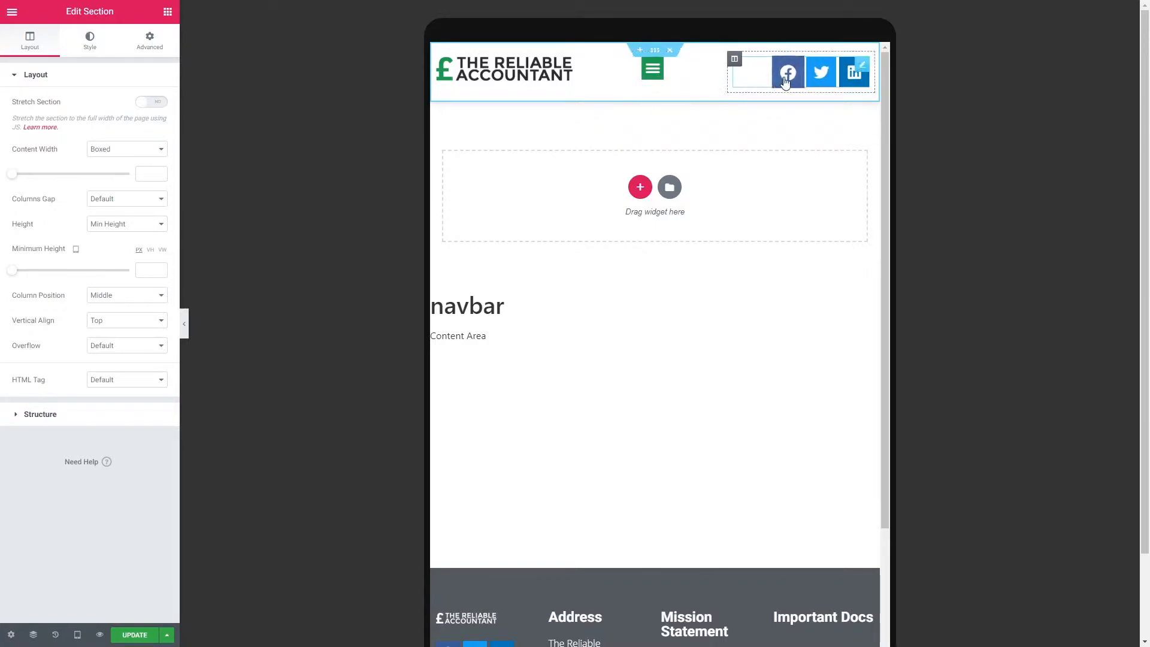
- Set the tablet size of the header's social icons to 20
click(862, 72)
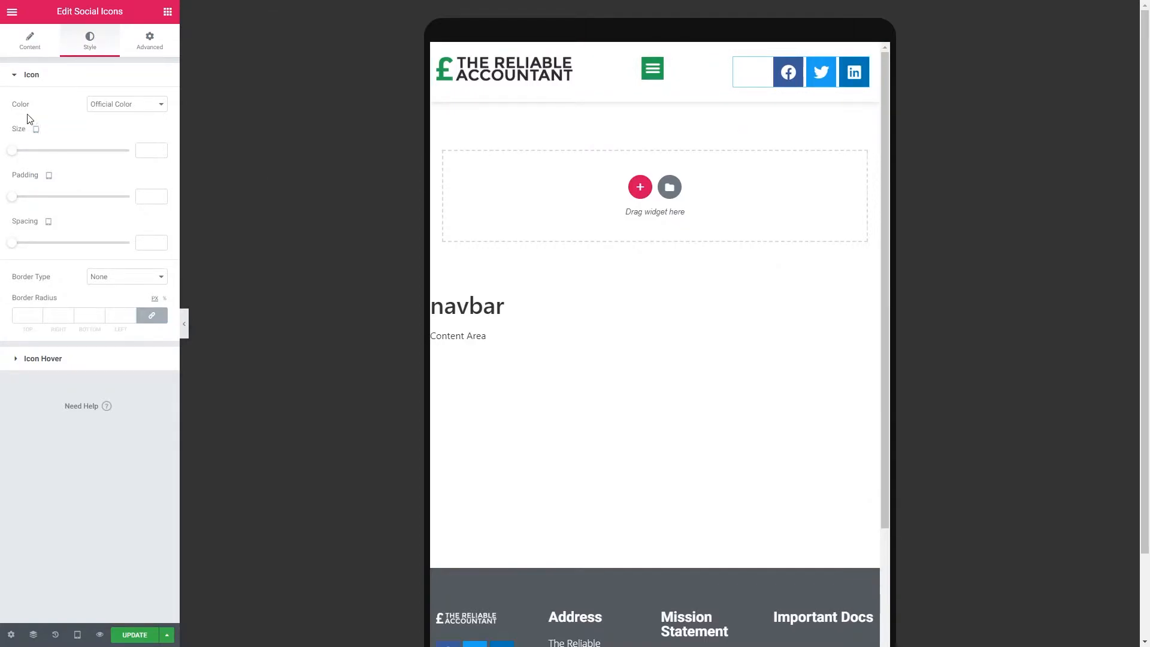
drag(12, 151, 15, 151)
click(159, 154)
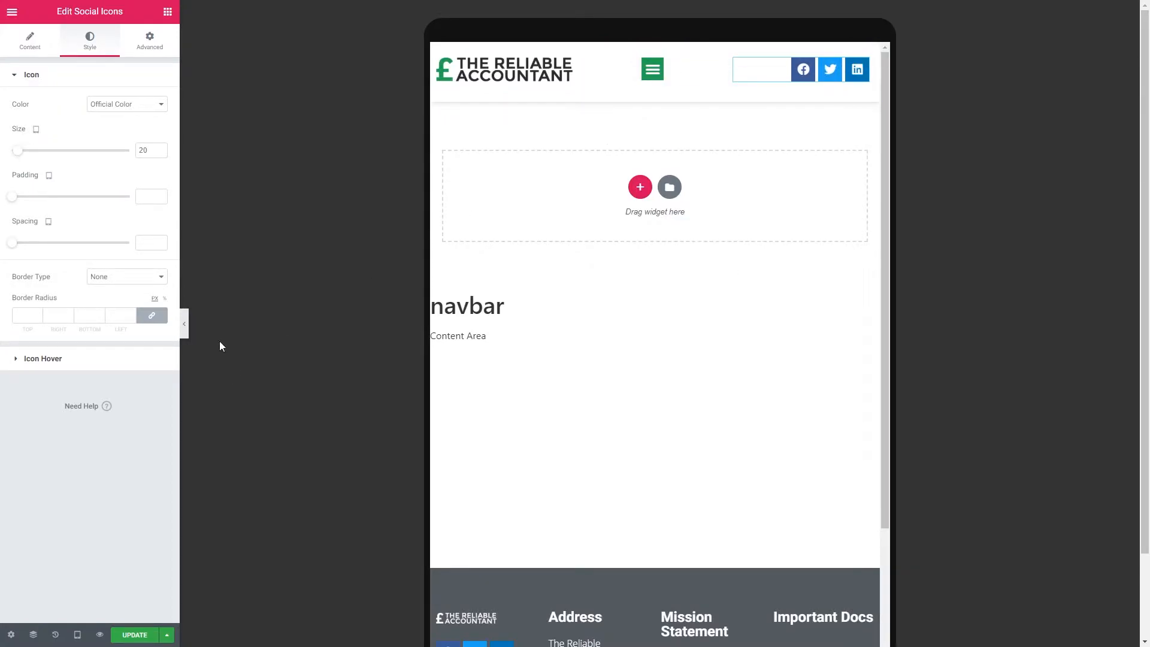
- Set the header section's tablet padding to 3% on all sides
click(655, 50)
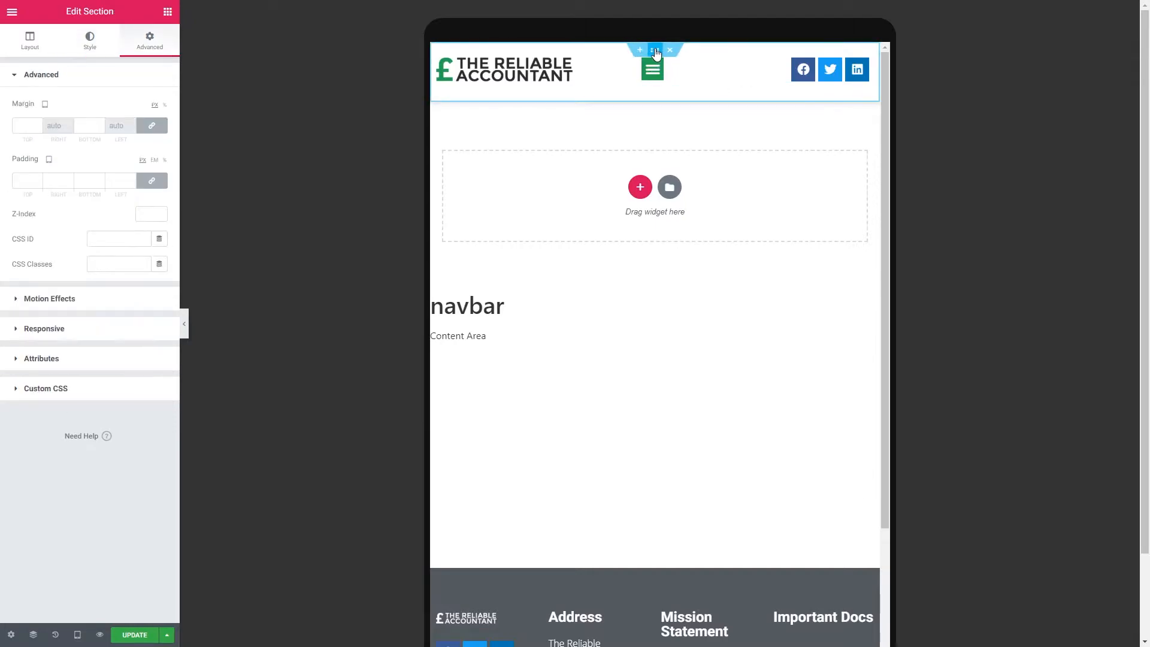
click(165, 160)
click(37, 181)
click(37, 180)
click(38, 180)
click(39, 180)
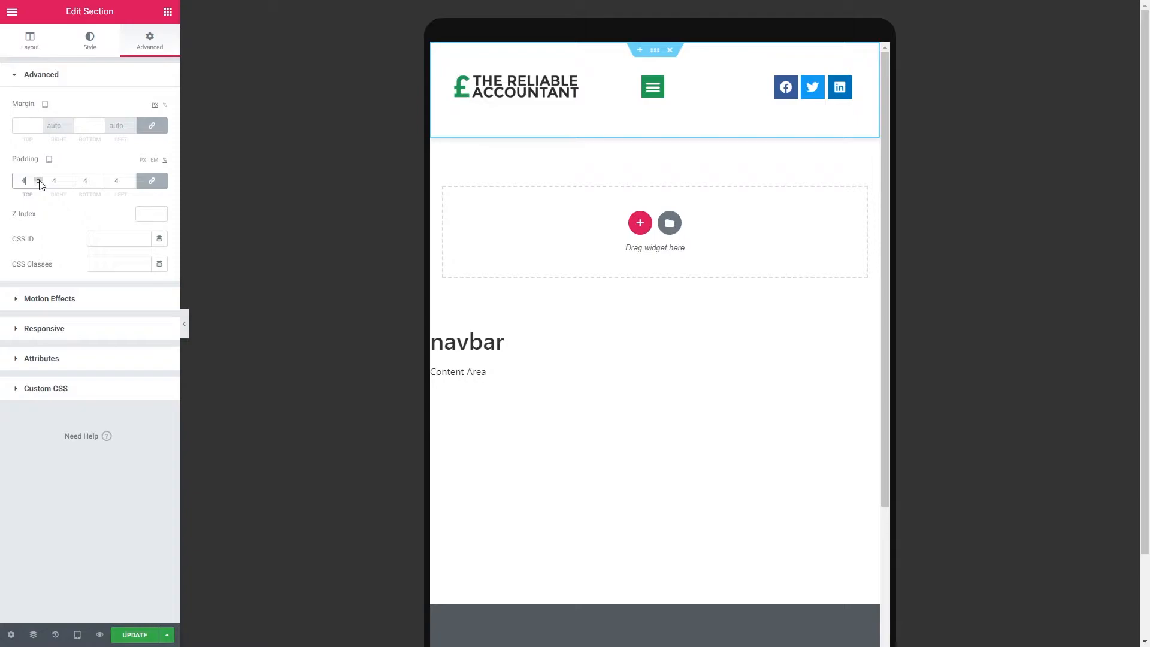
click(37, 183)
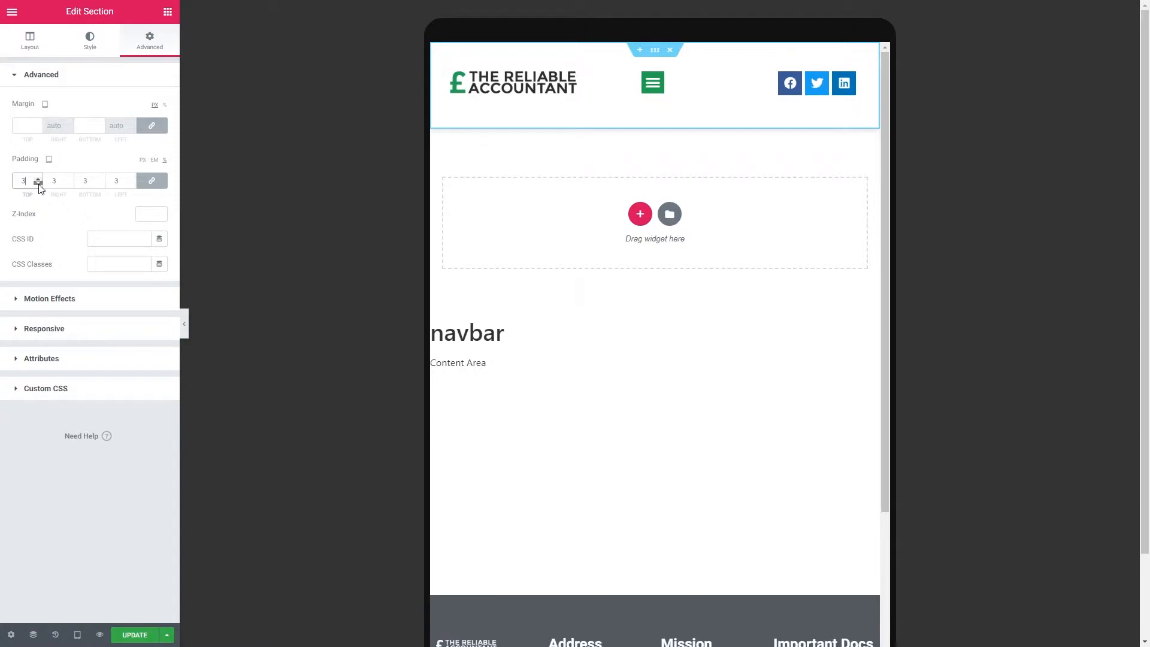
- Unlink the header section's tablet padding values and set the top and bottom padding to 0%
click(153, 180)
click(100, 185)
click(99, 185)
click(100, 185)
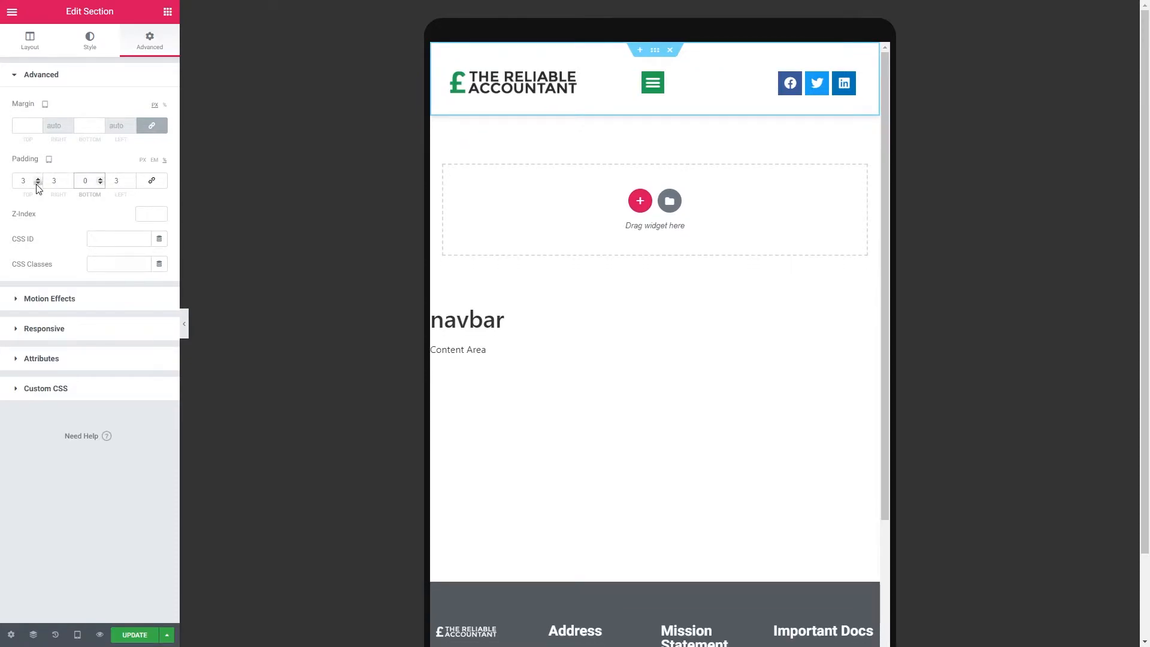
click(38, 183)
click(38, 183)
click(38, 184)
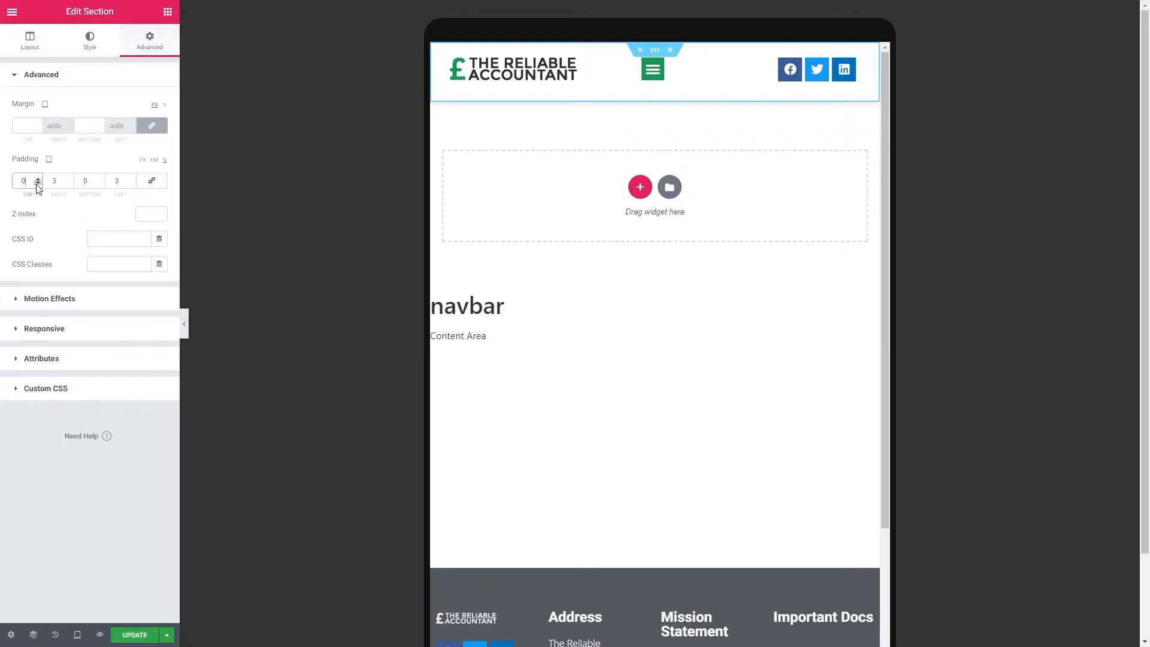
click(673, 328)
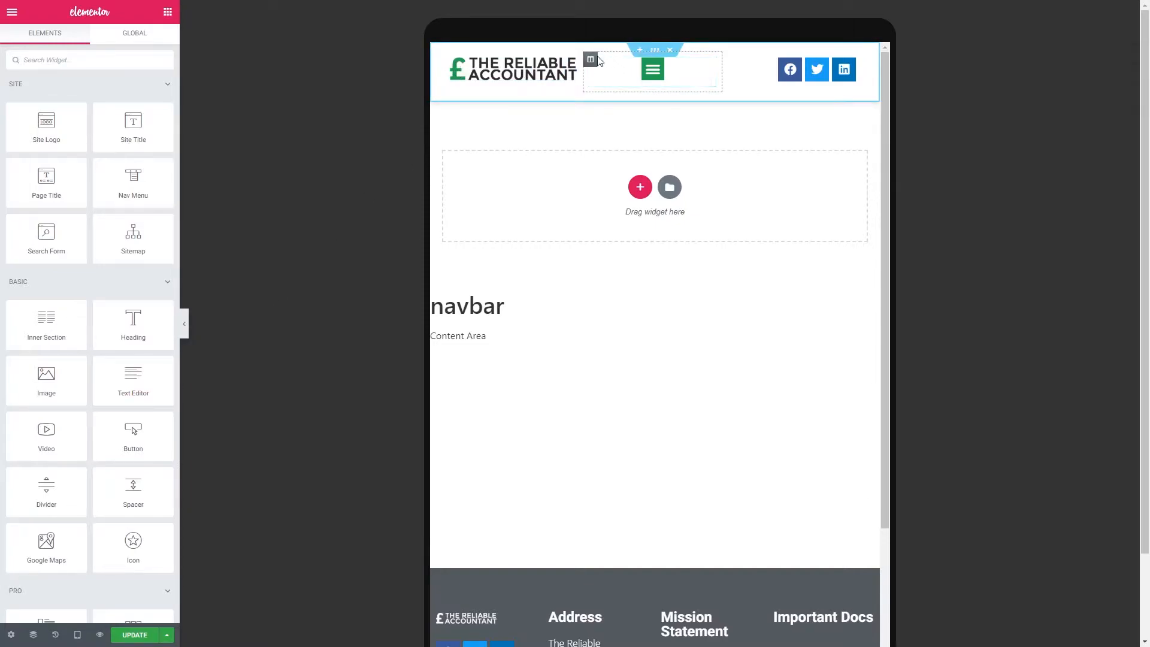
- Move the hamburger menu column after the social icons column in the header and check the order in desktop view
drag(590, 63, 764, 59)
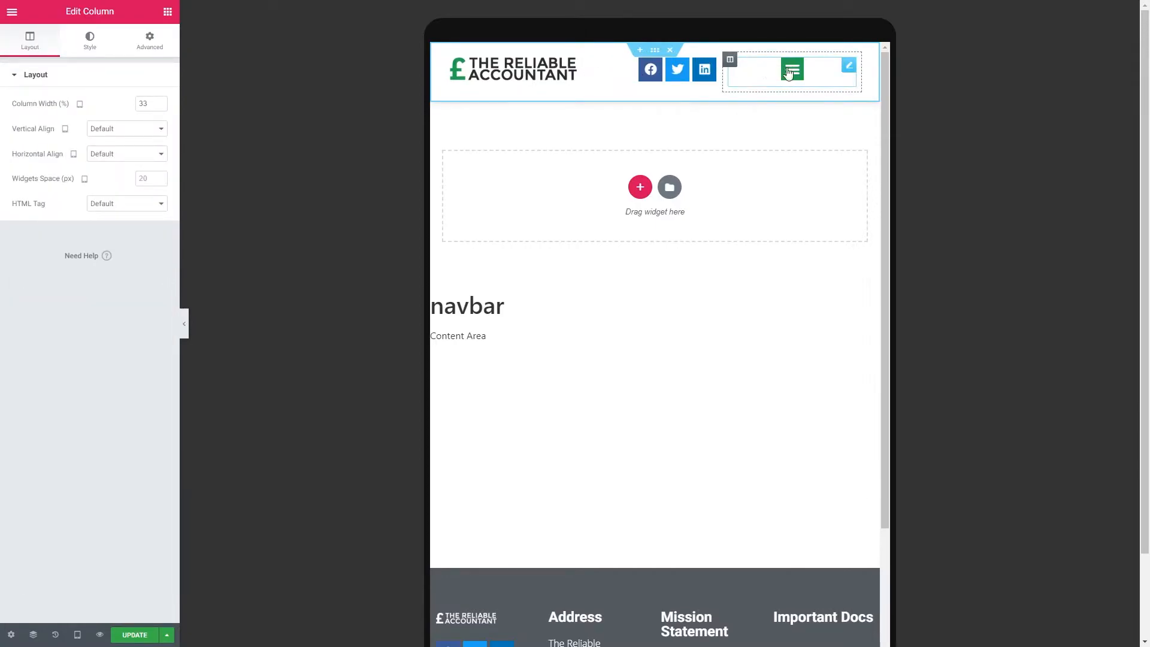
click(77, 634)
click(84, 557)
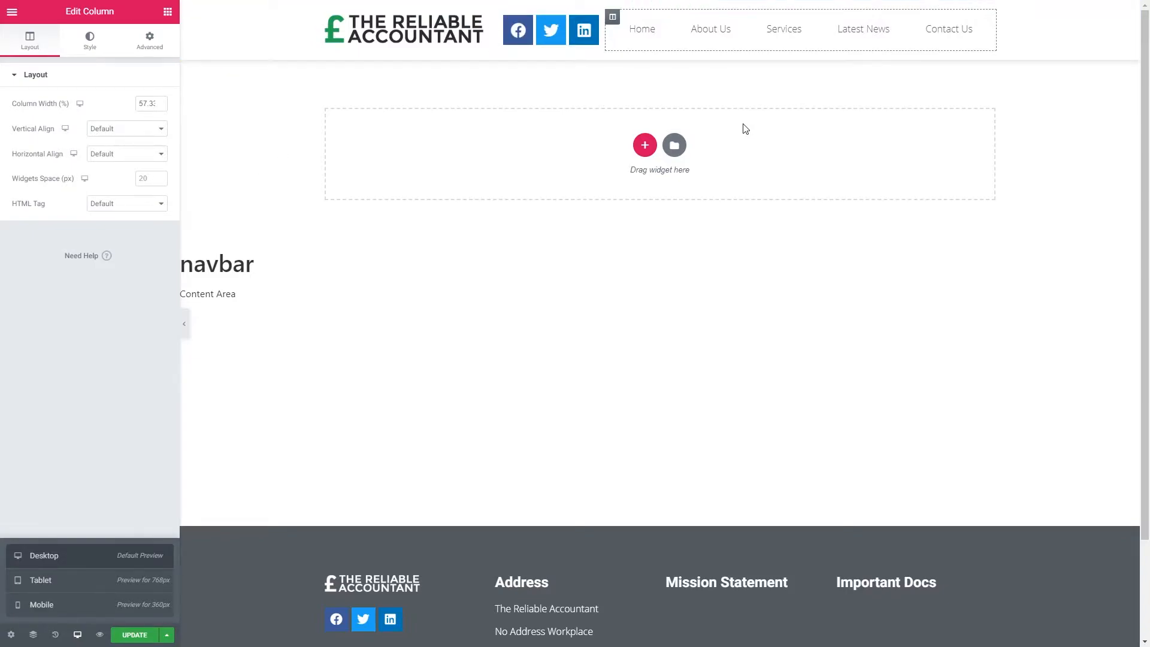
- Duplicate the header section and move the upper copy's menu column back between the logo and the social icons
right_click(661, 8)
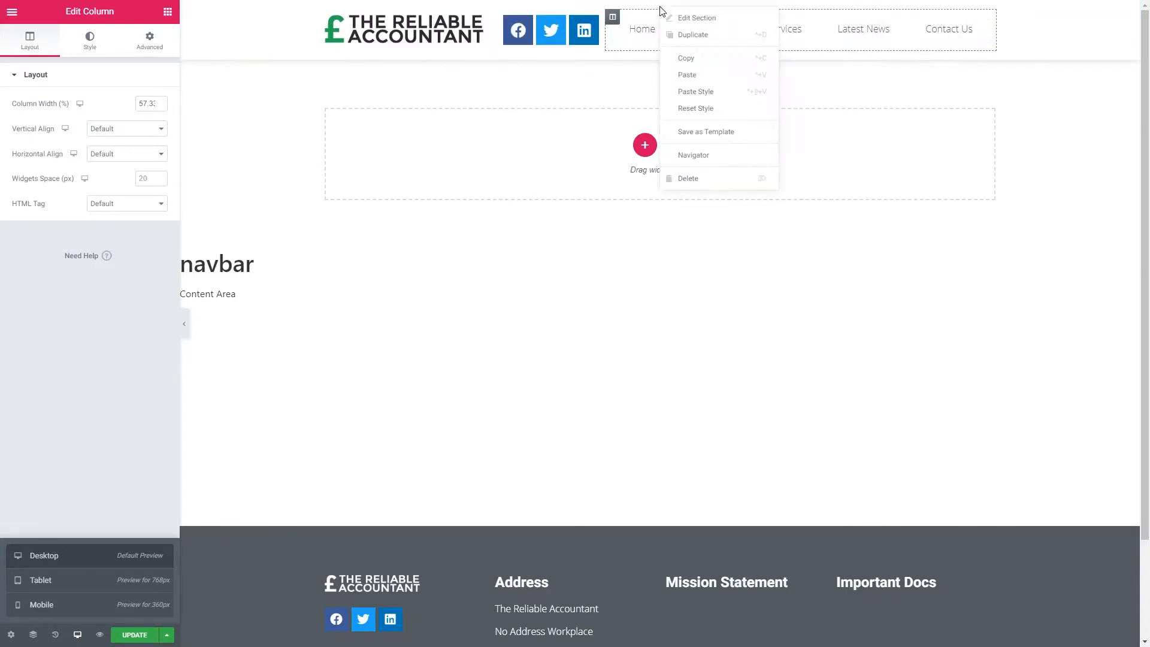
click(695, 40)
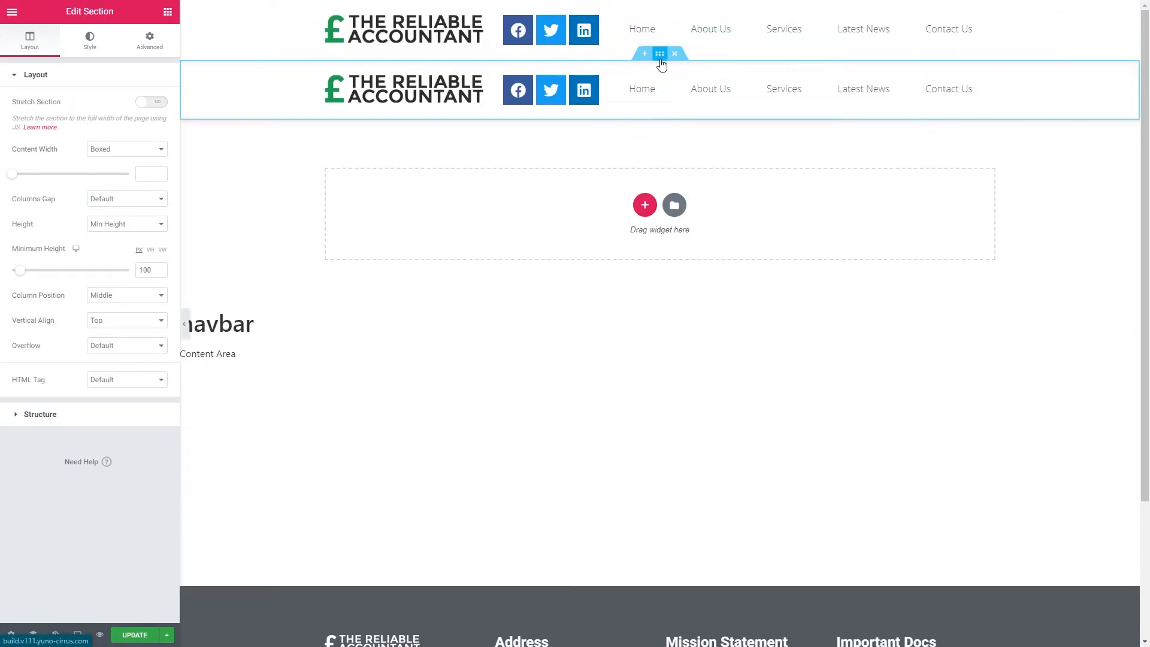
drag(610, 19, 504, 27)
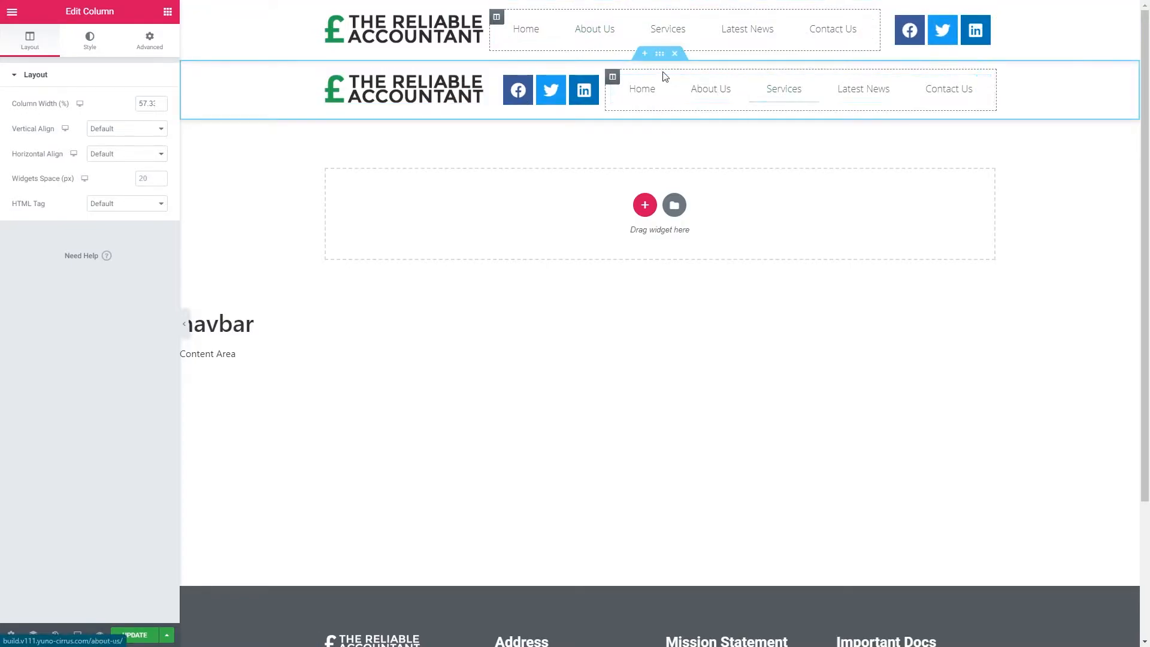
- Set the upper header section's responsive visibility to hide on tablet and mobile
click(659, 54)
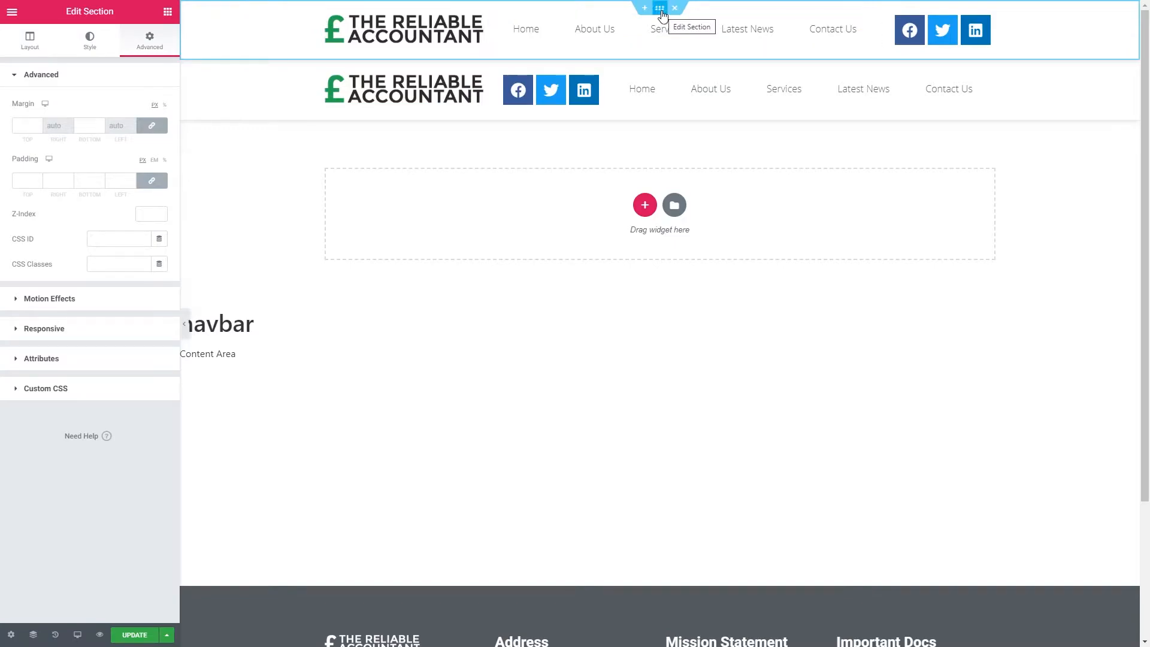
click(661, 11)
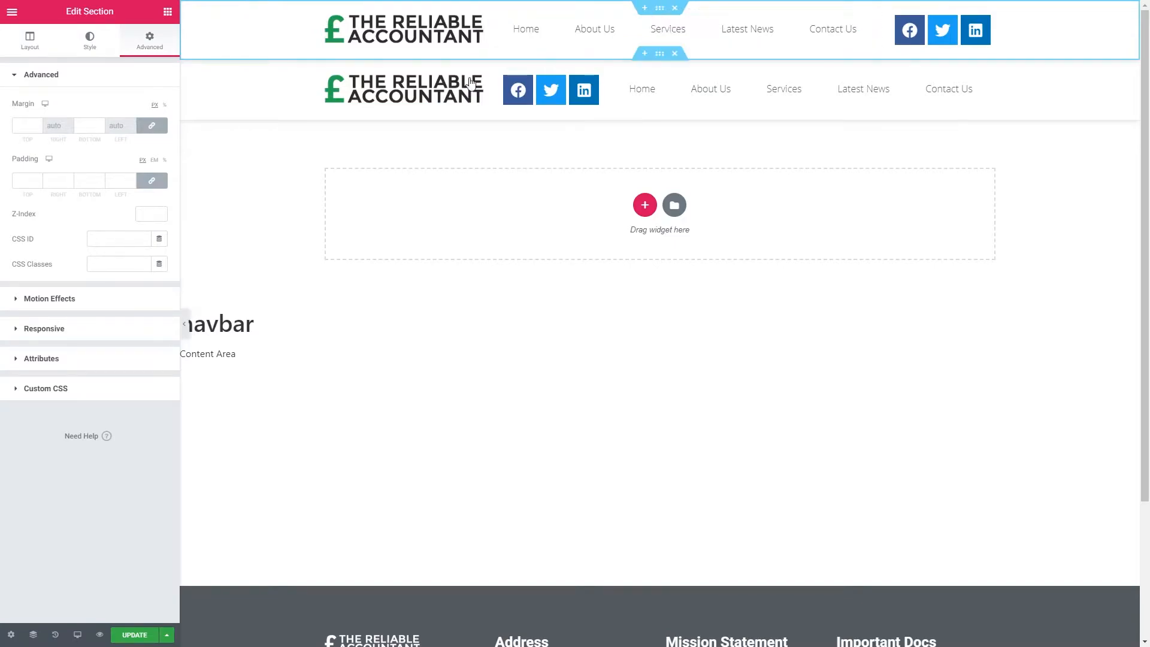
click(45, 329)
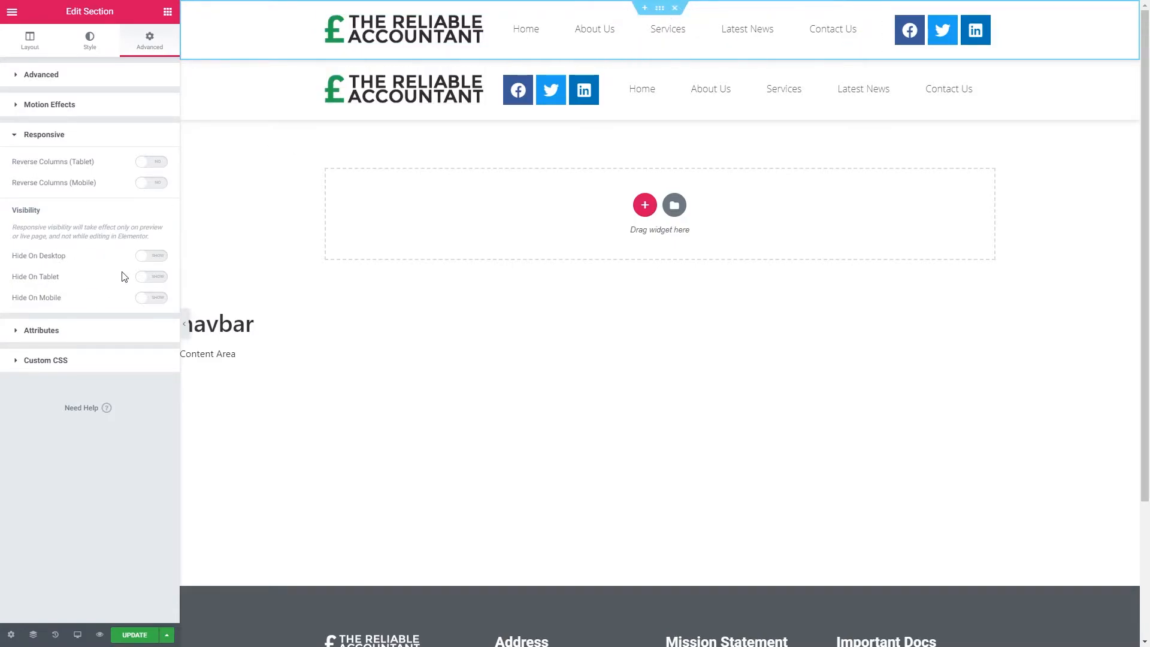
click(151, 282)
click(152, 299)
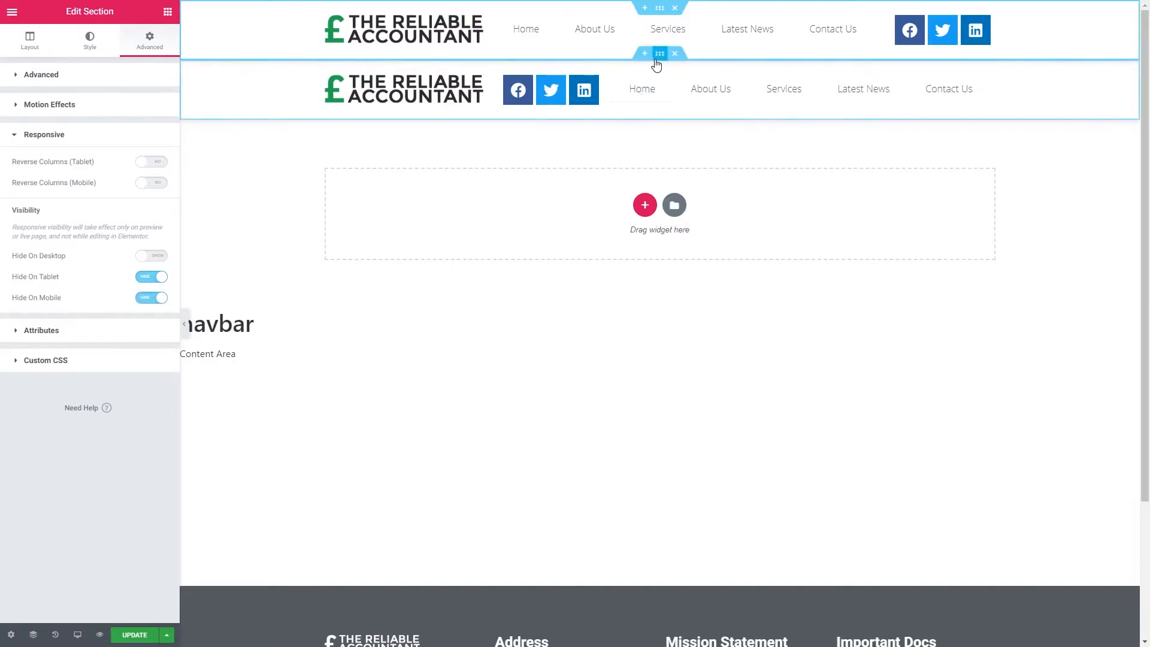
- Set the lower header section's responsive visibility to hide on desktop
click(659, 57)
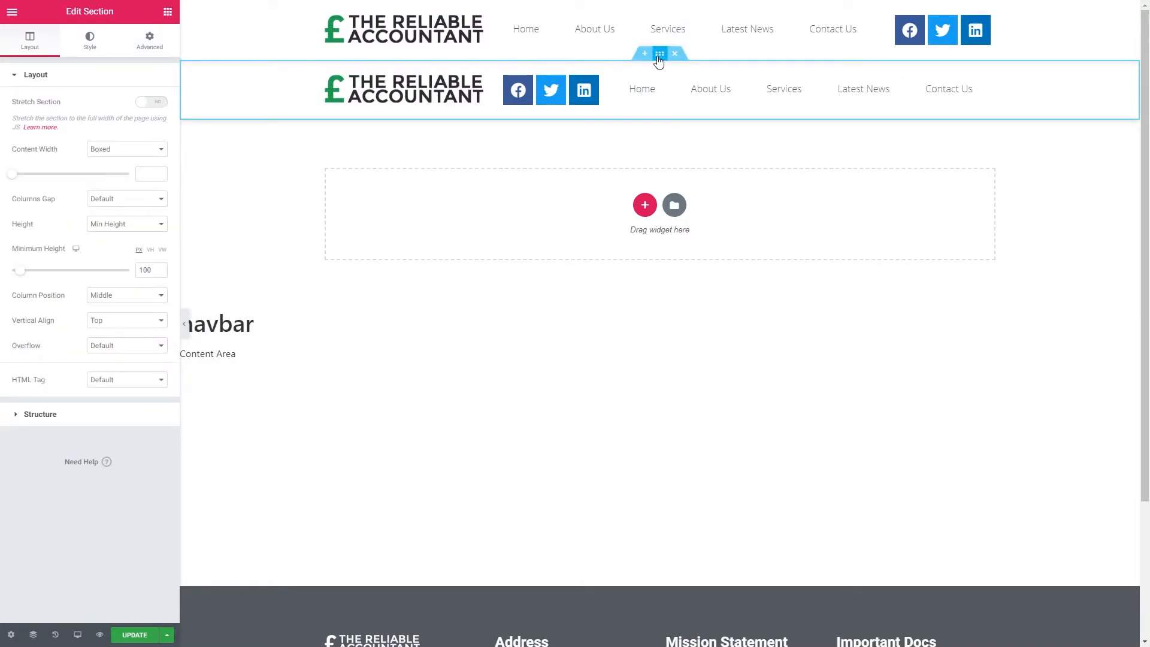
click(150, 41)
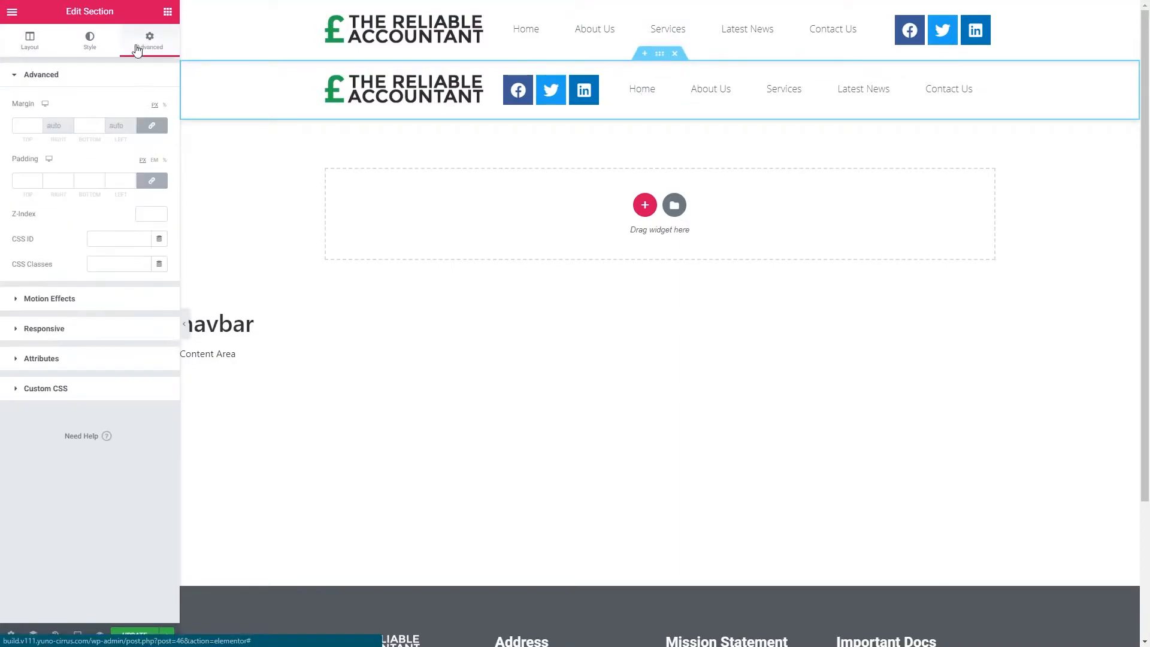
click(49, 330)
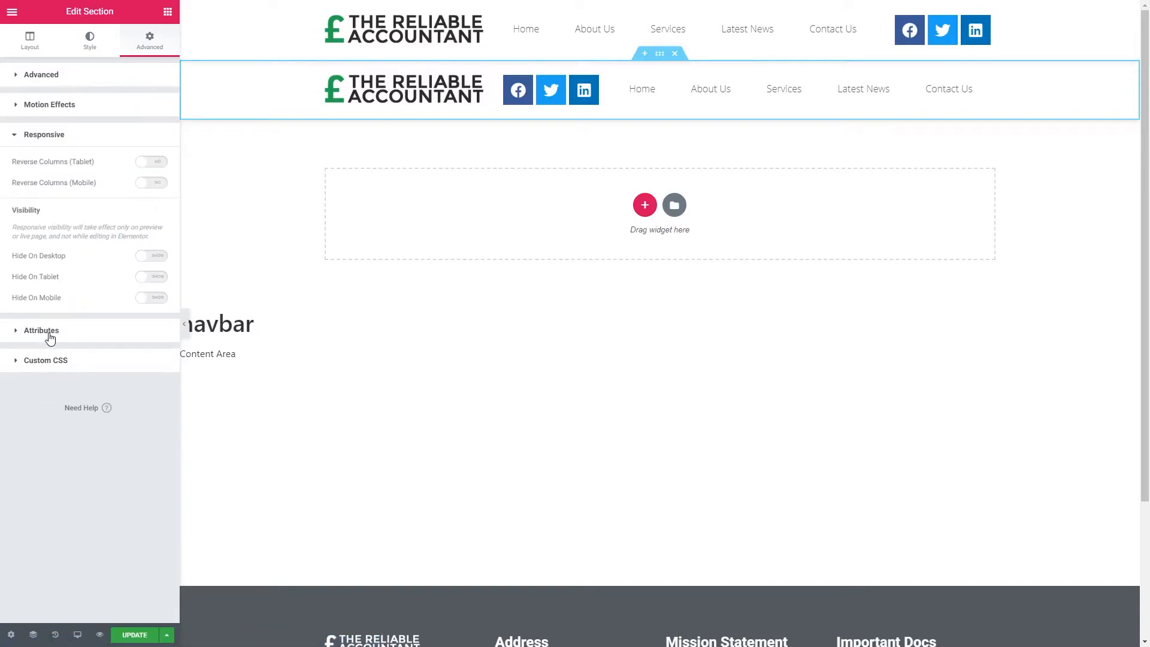
click(152, 256)
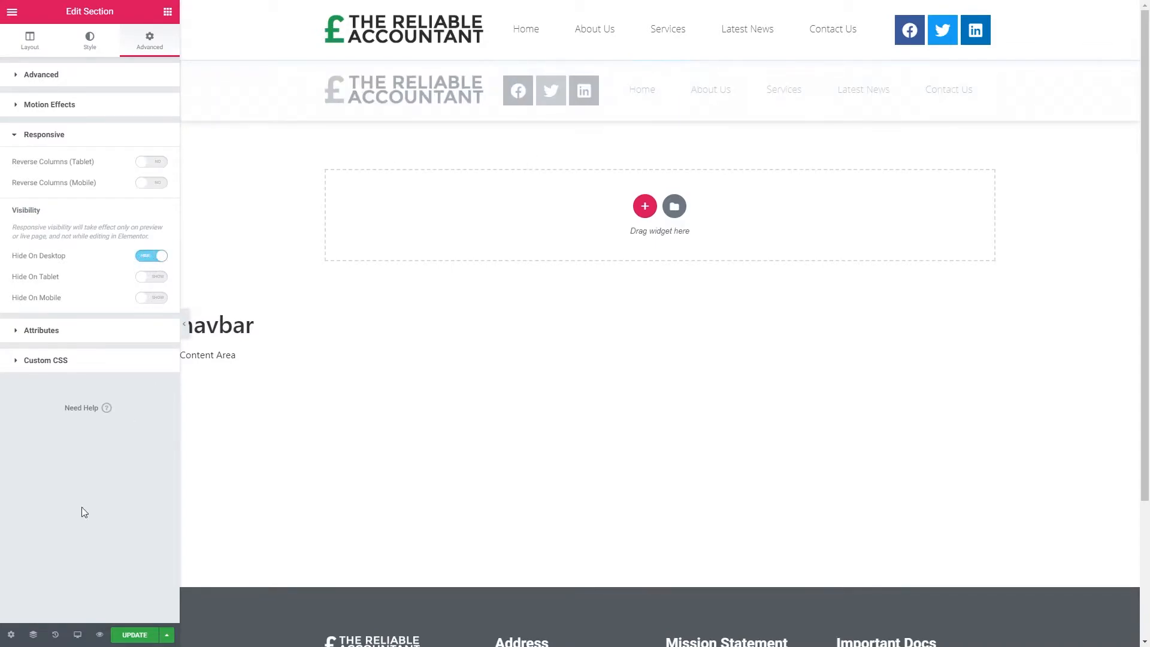
- Preview the two header sections in tablet view without the editing panel, and return to editing
click(77, 634)
click(57, 581)
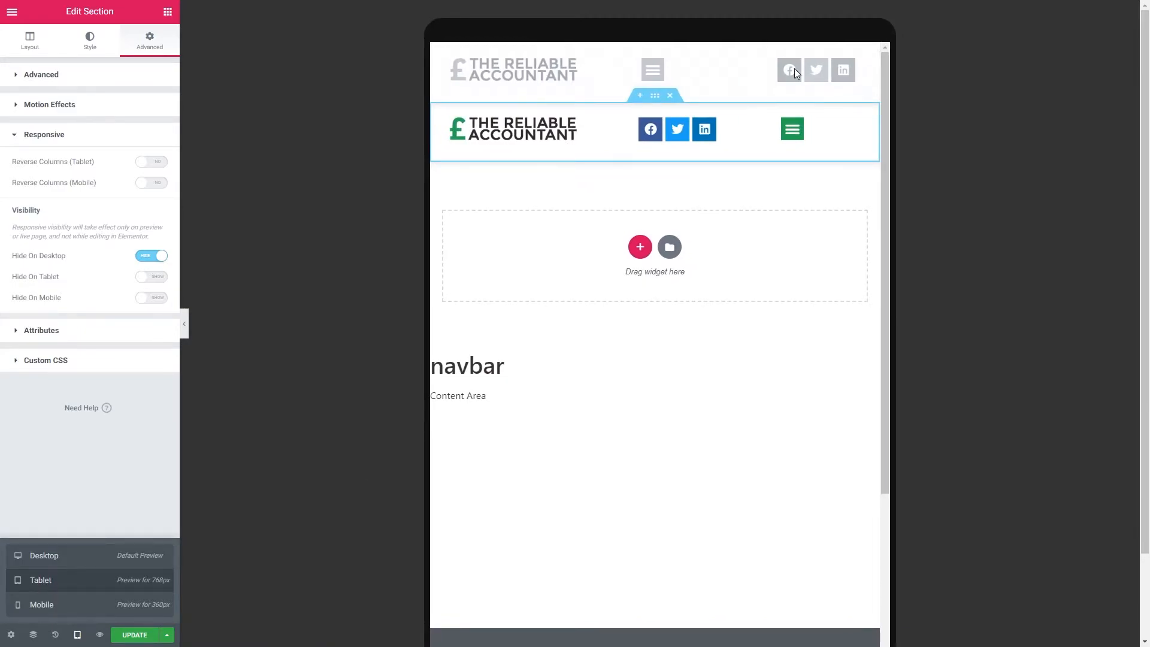
click(186, 326)
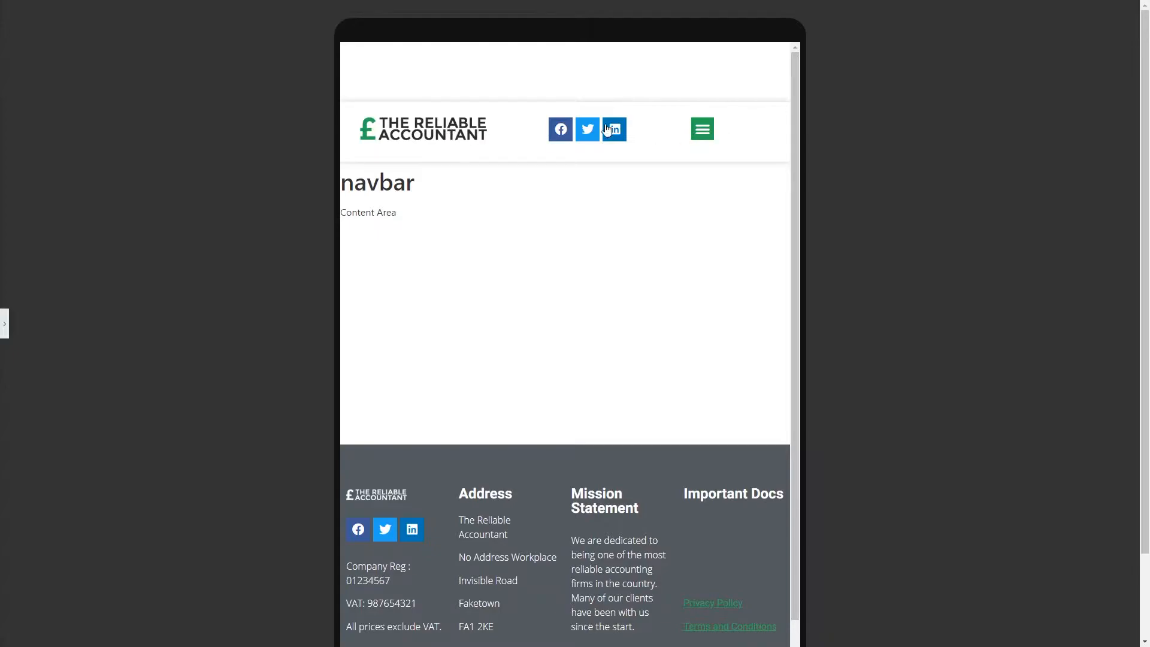
click(5, 326)
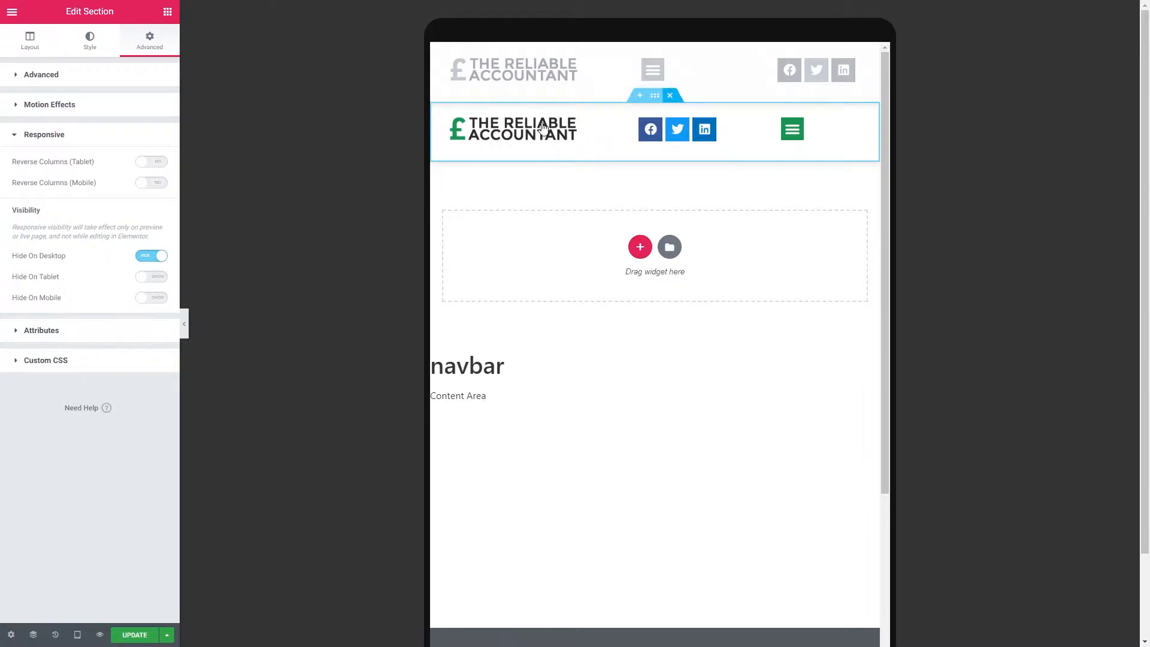
- Delete the lower duplicate header section and make the remaining header section show on tablet and mobile again
click(669, 96)
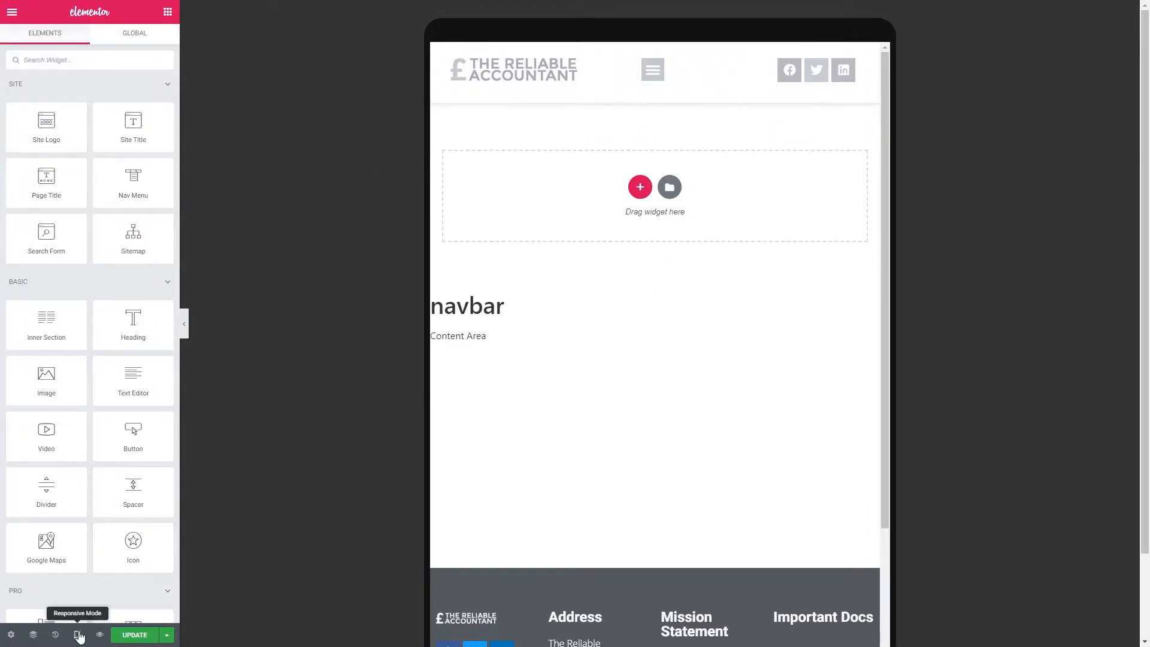
mouse_move(77, 635)
click(86, 561)
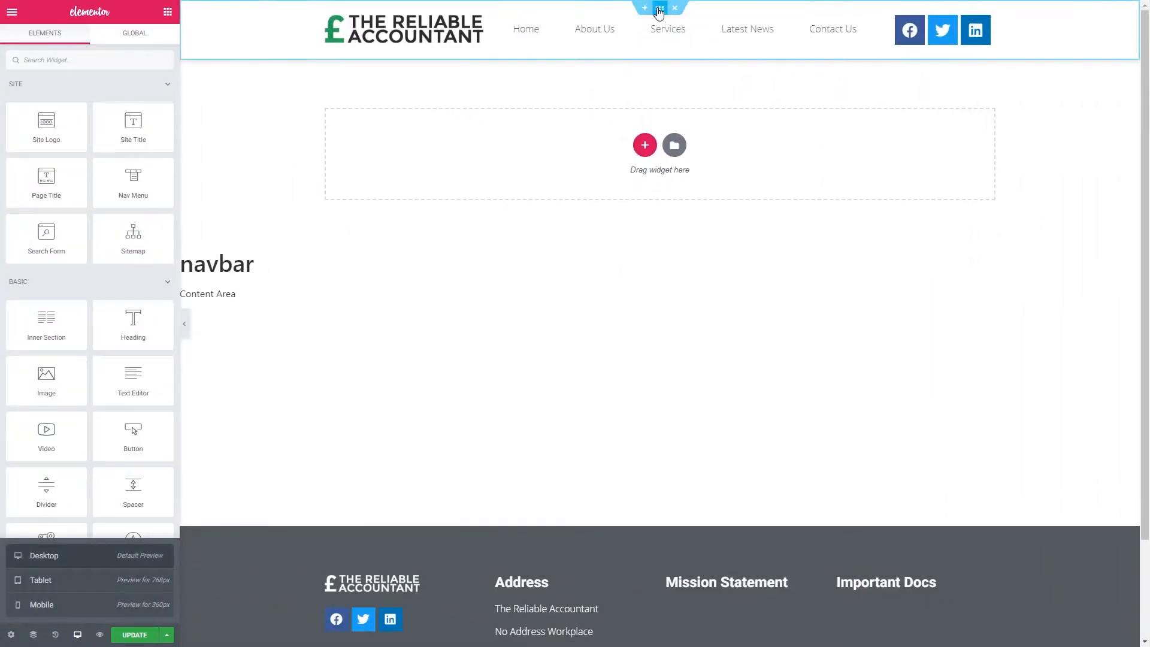
click(660, 8)
click(151, 276)
click(152, 297)
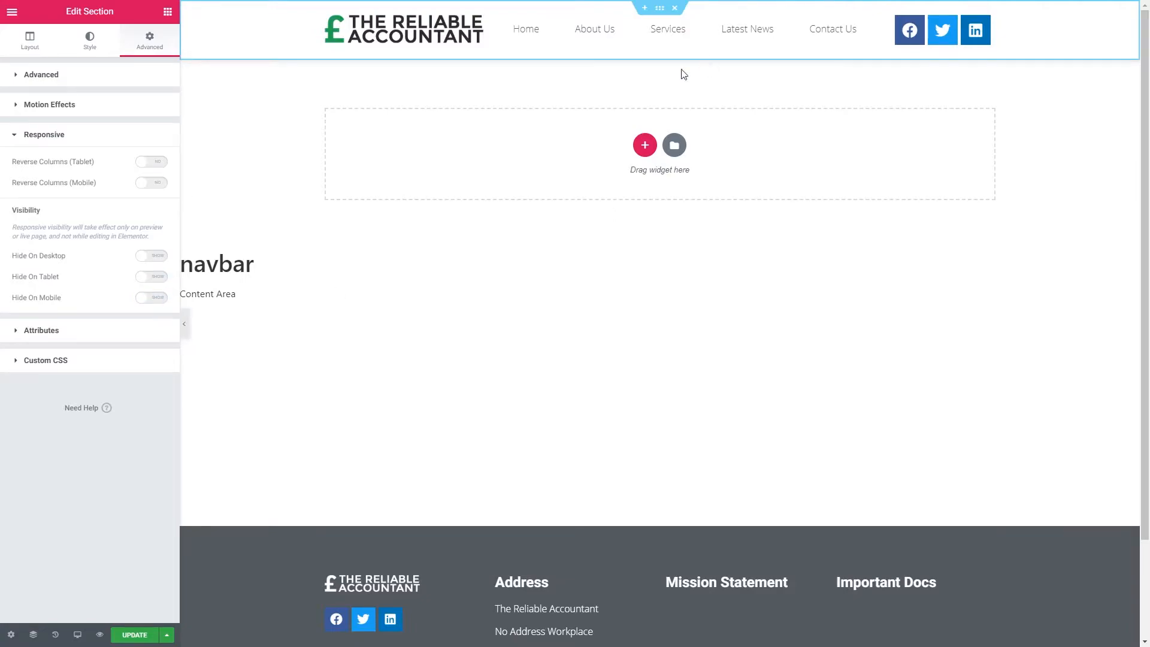
- Switch the responsive preview of the header to mobile view
click(78, 638)
click(59, 606)
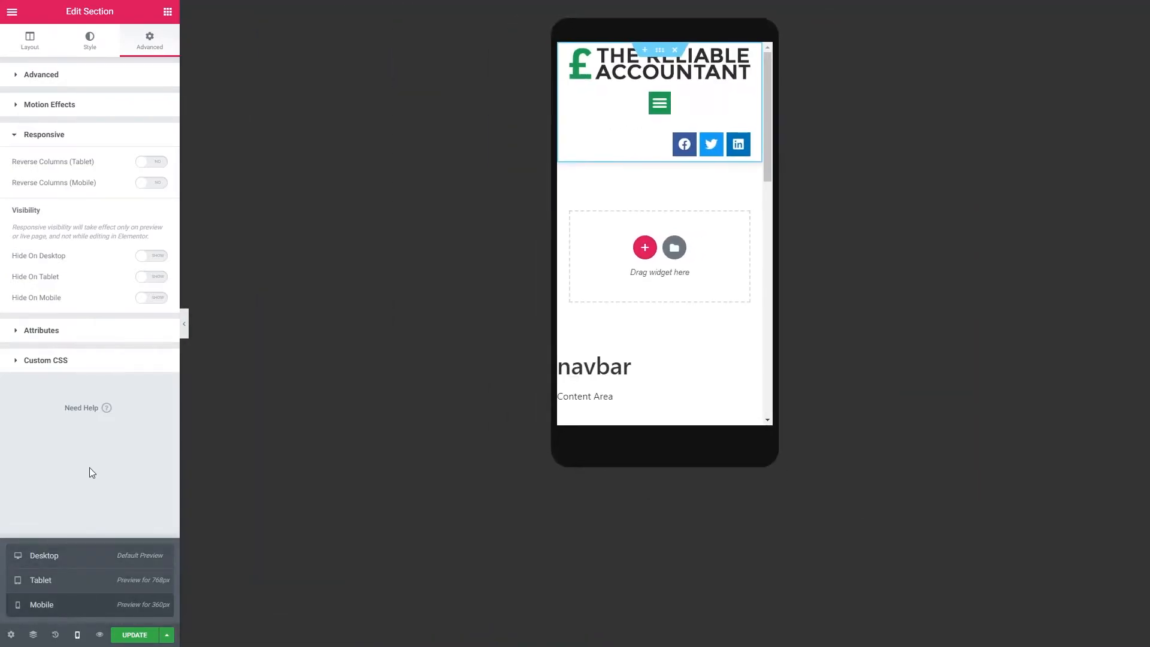
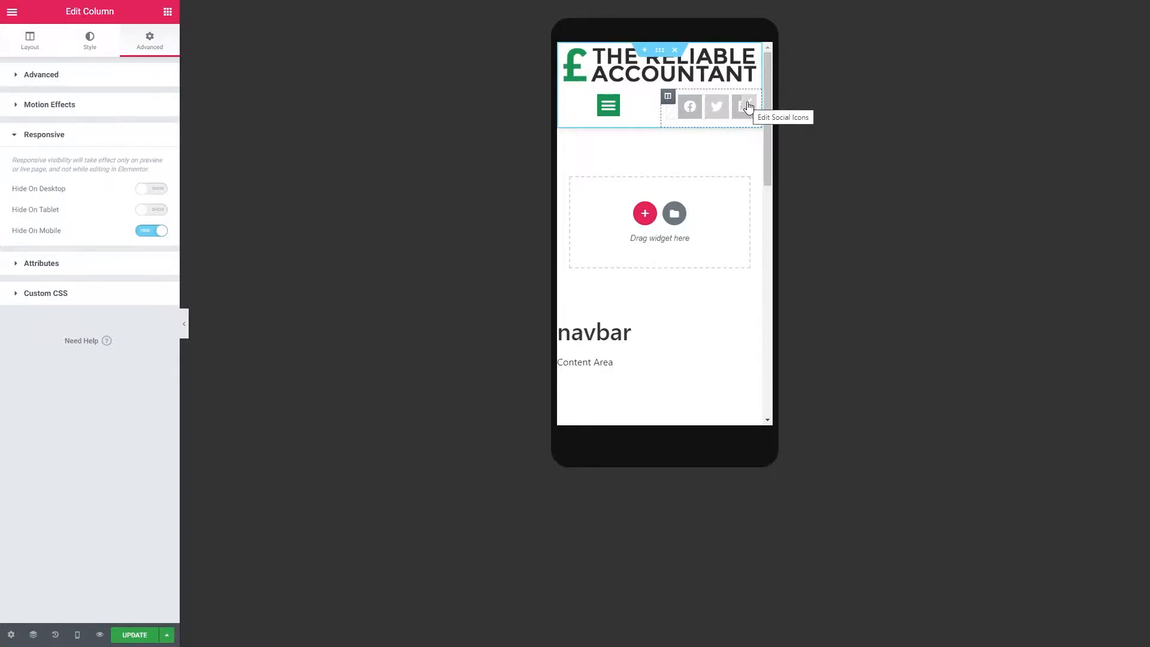
- Preview the mobile header without the editing panel, compare it with the tablet view, and return to mobile view
click(184, 324)
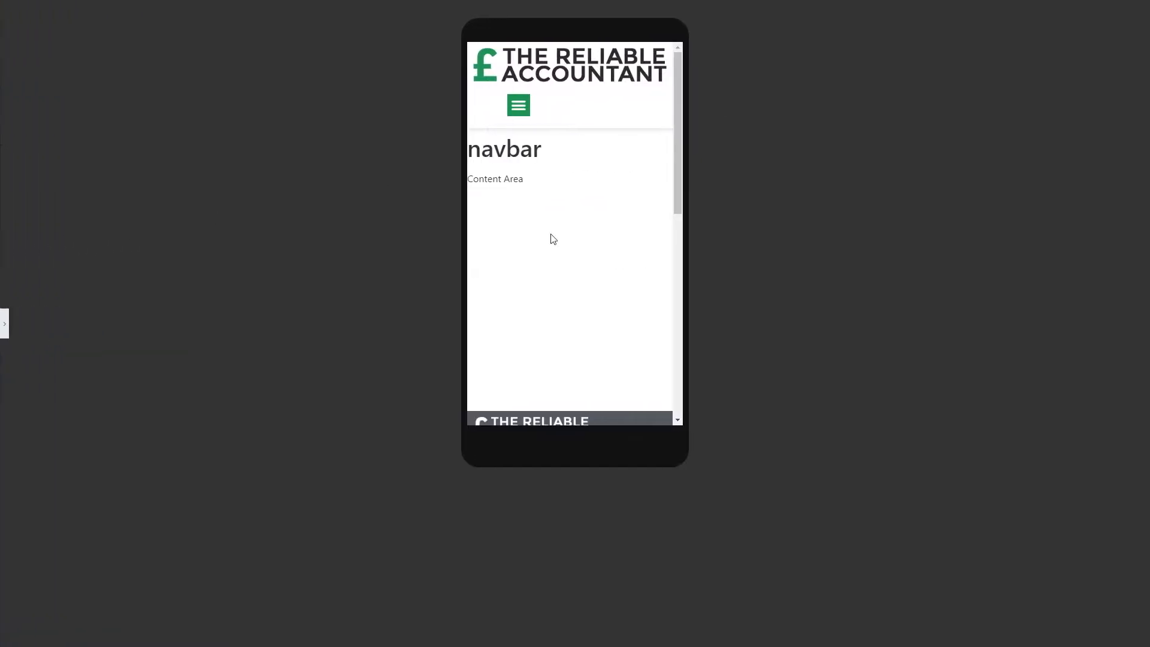
click(4, 323)
click(72, 636)
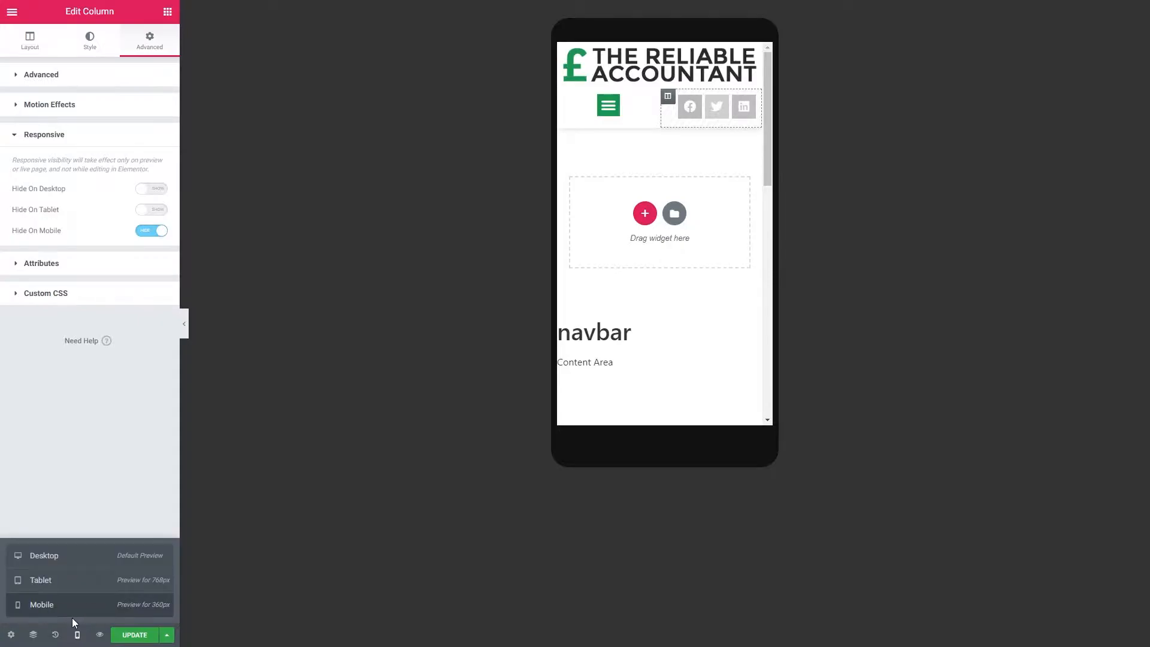
click(69, 583)
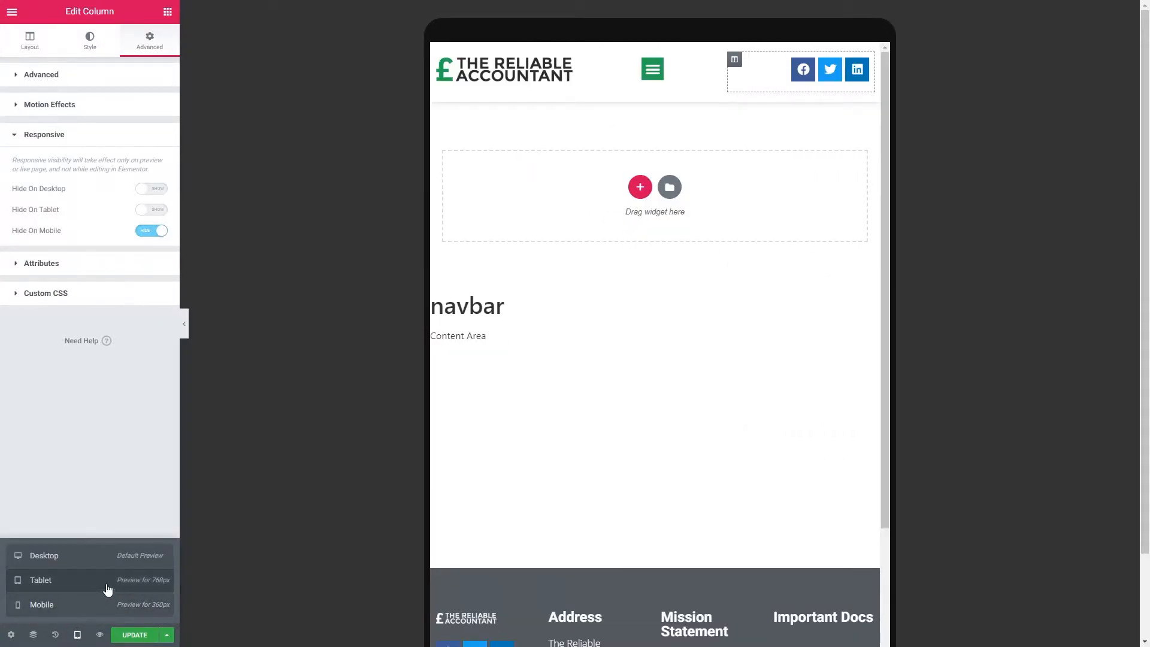
click(56, 606)
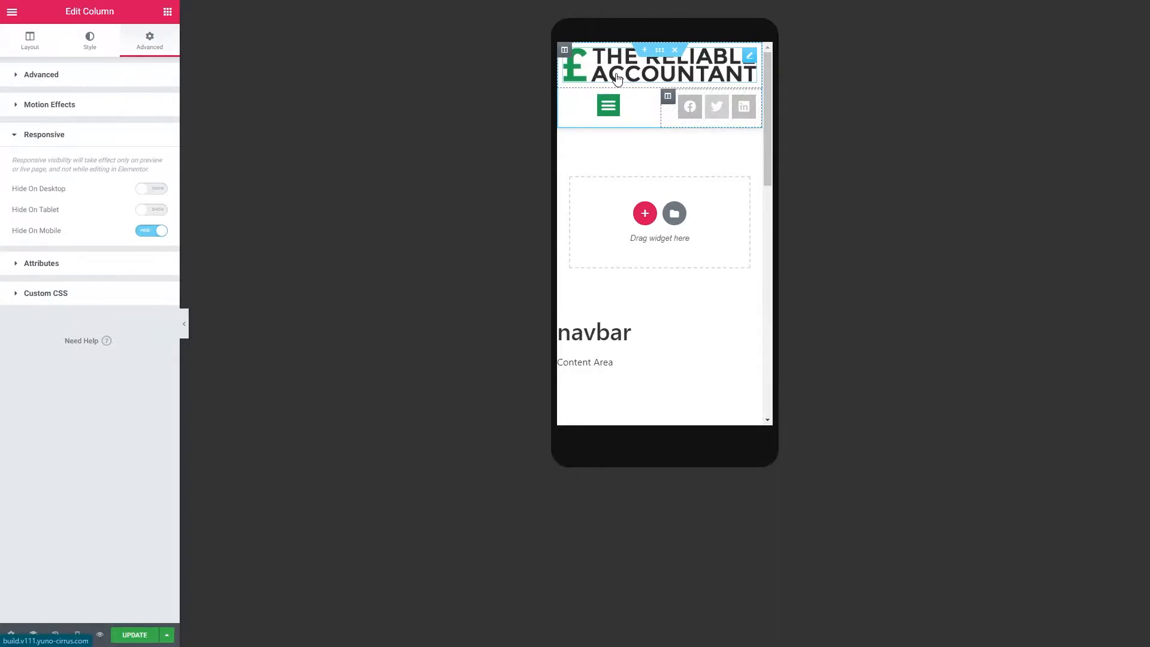
- Set the logo column's mobile width to 50% and preview the header without the editing panel
click(564, 50)
click(142, 105)
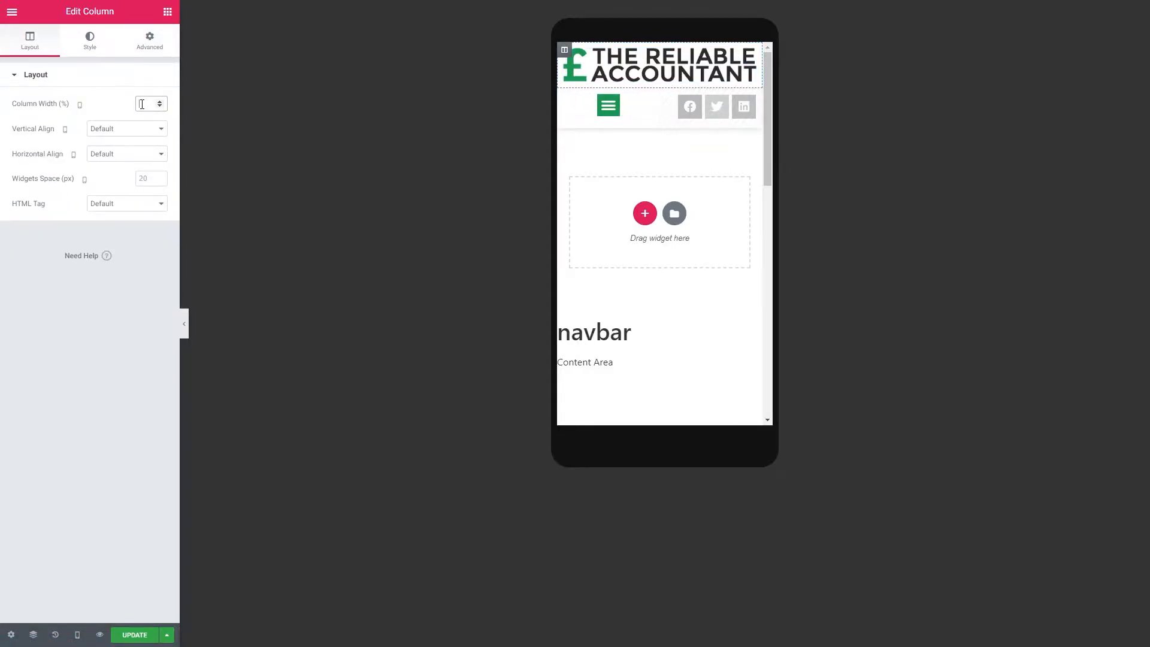
text(50)
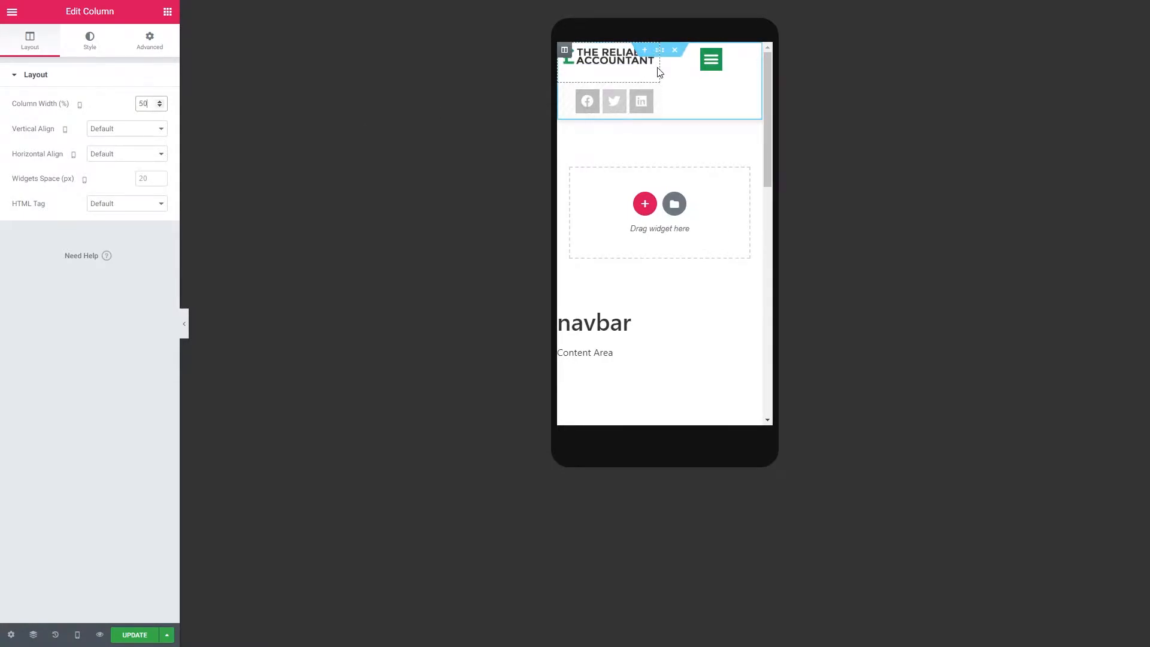
click(184, 323)
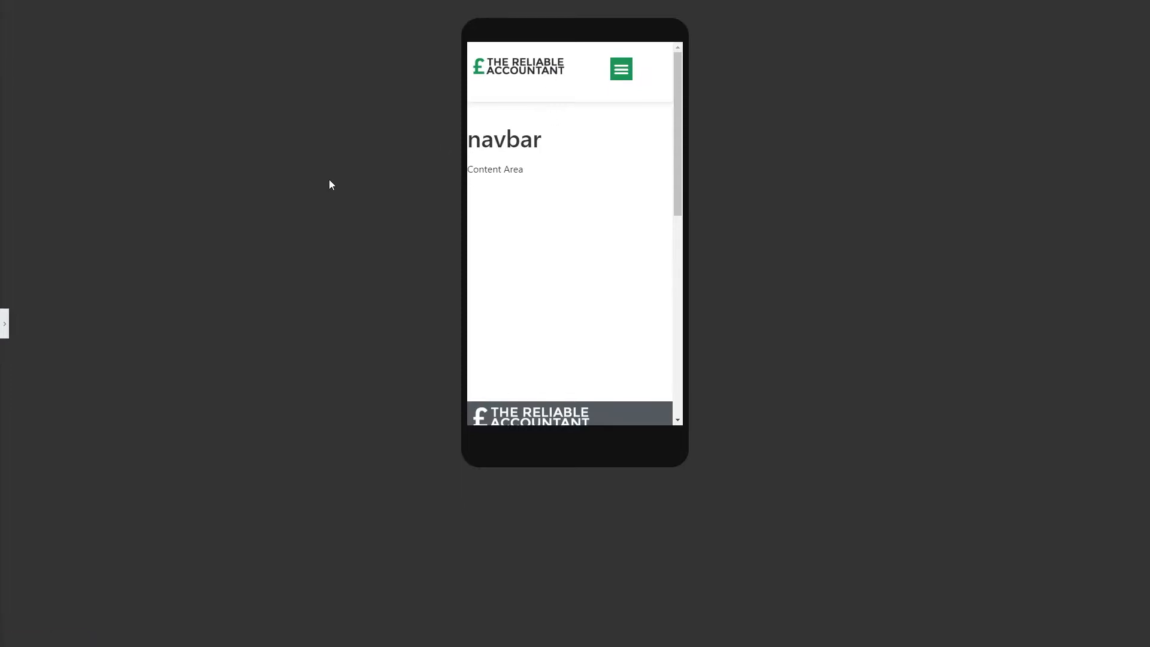
click(4, 324)
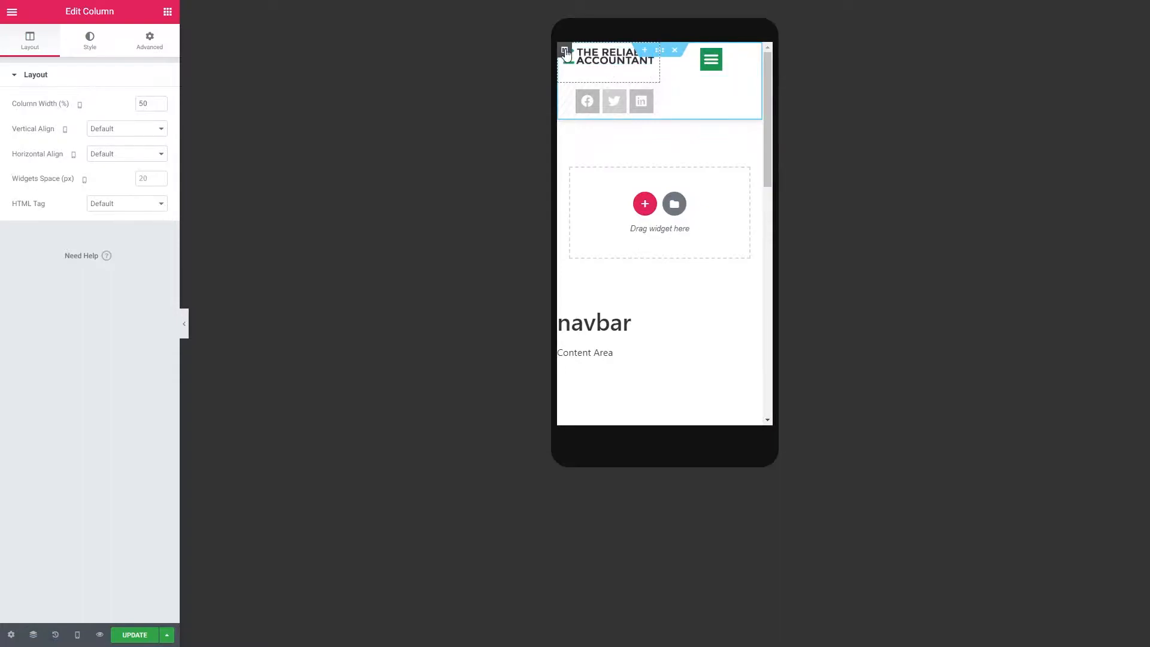
- Set the mobile column width to 60% for the logo and 40% for the hamburger menu, and preview the header
double_click(150, 103)
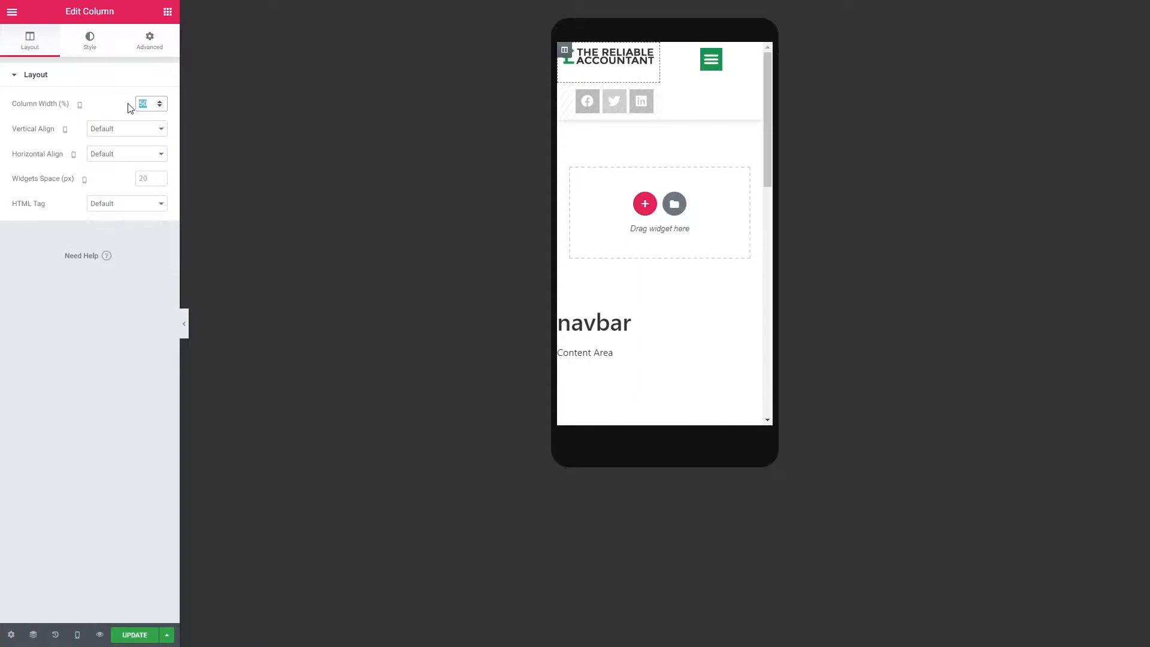
text(60)
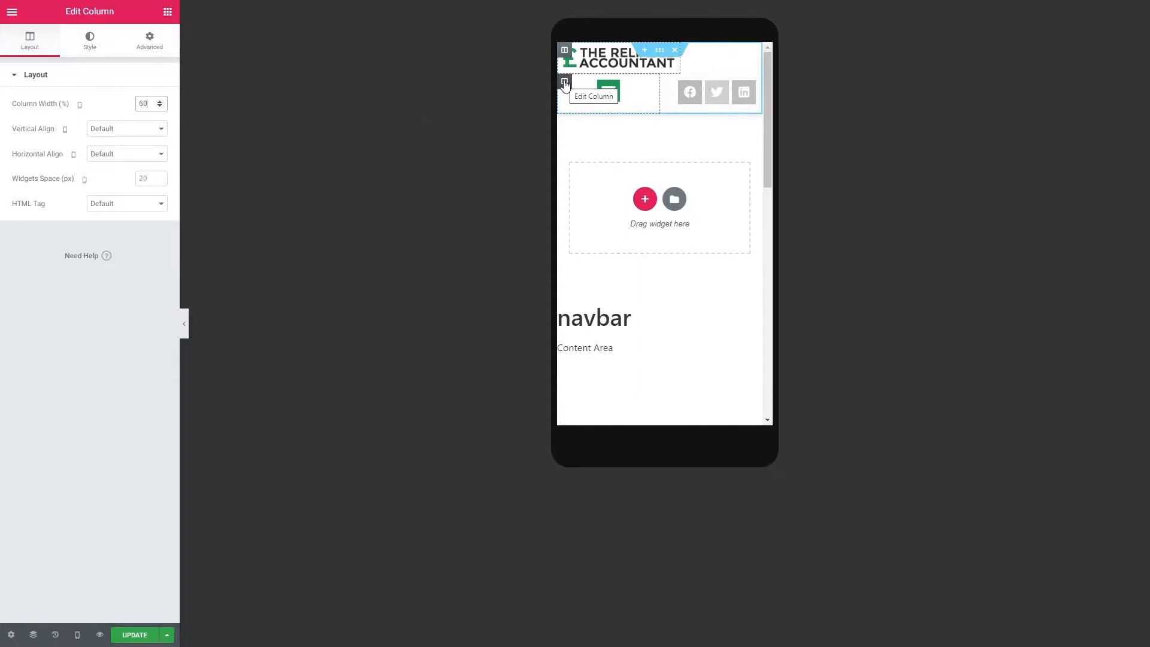
click(564, 82)
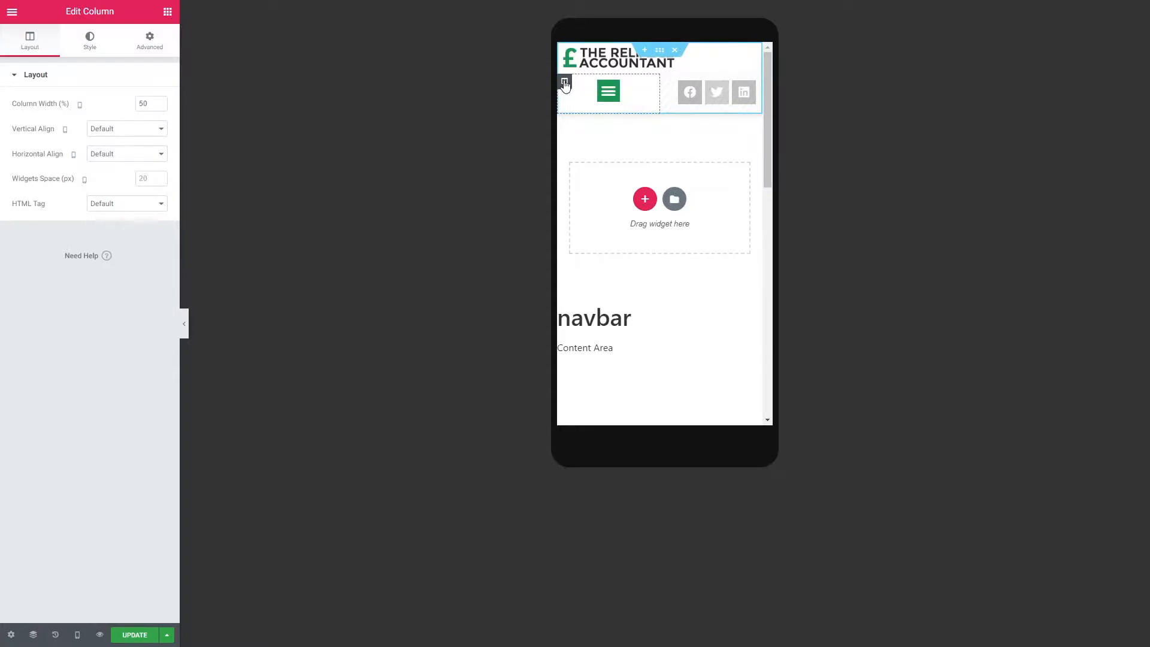
drag(143, 104, 134, 106)
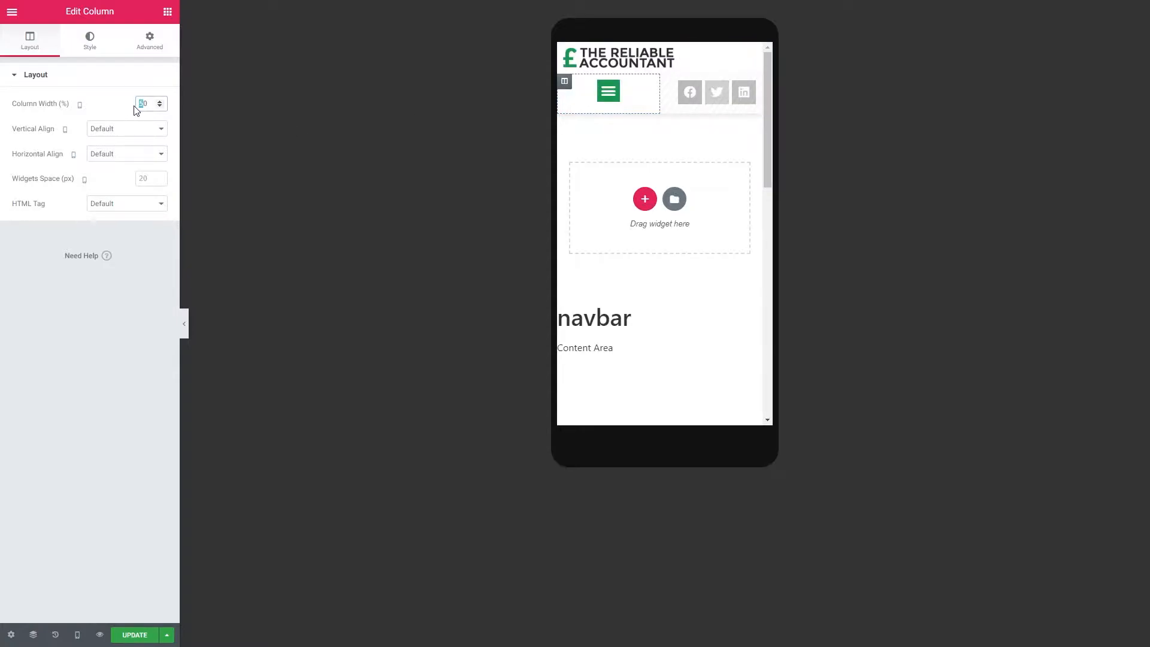
text(4)
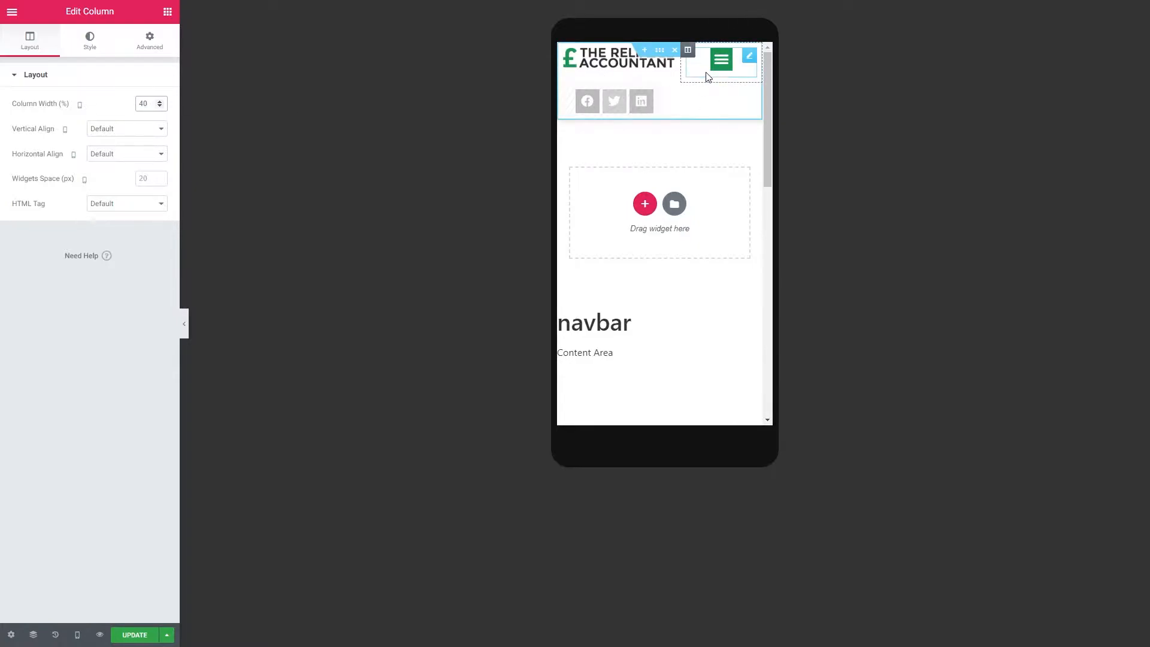
click(184, 324)
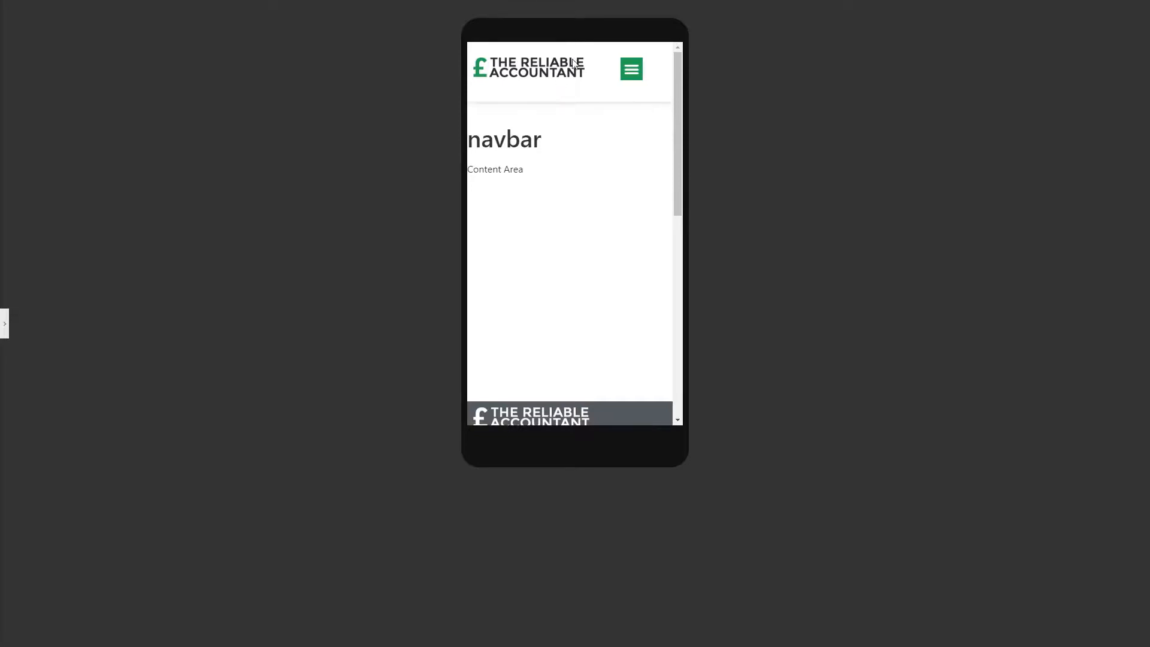
- Select the header section and compare its minimum height setting in the desktop, tablet and mobile views
click(3, 324)
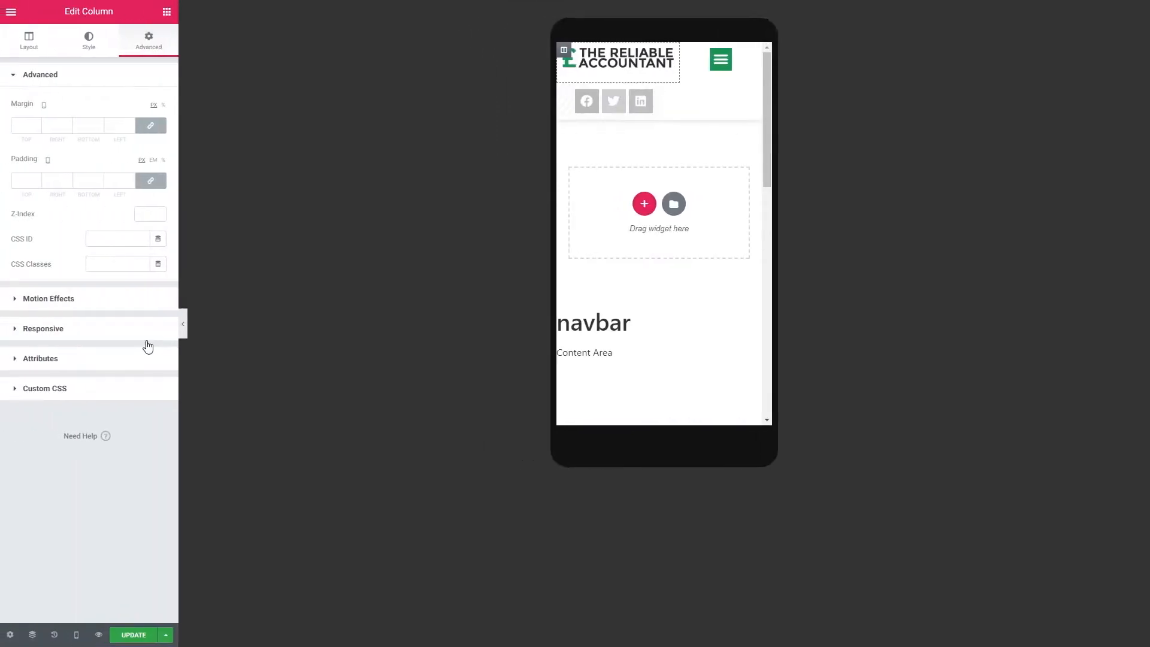
click(660, 52)
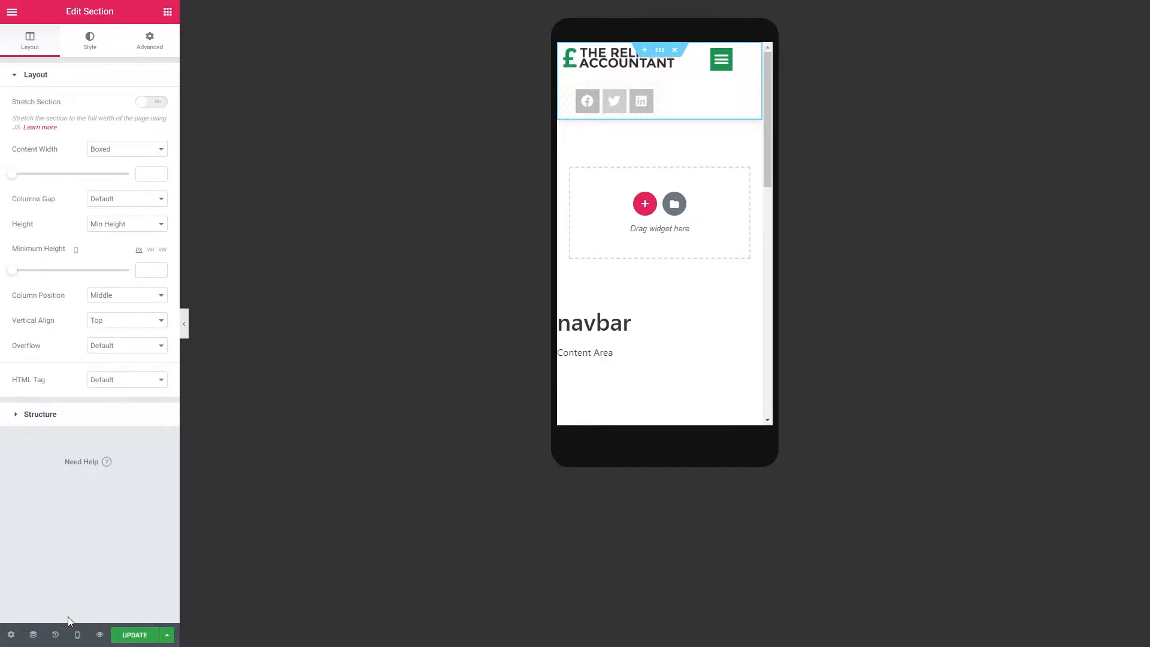
click(77, 634)
click(30, 555)
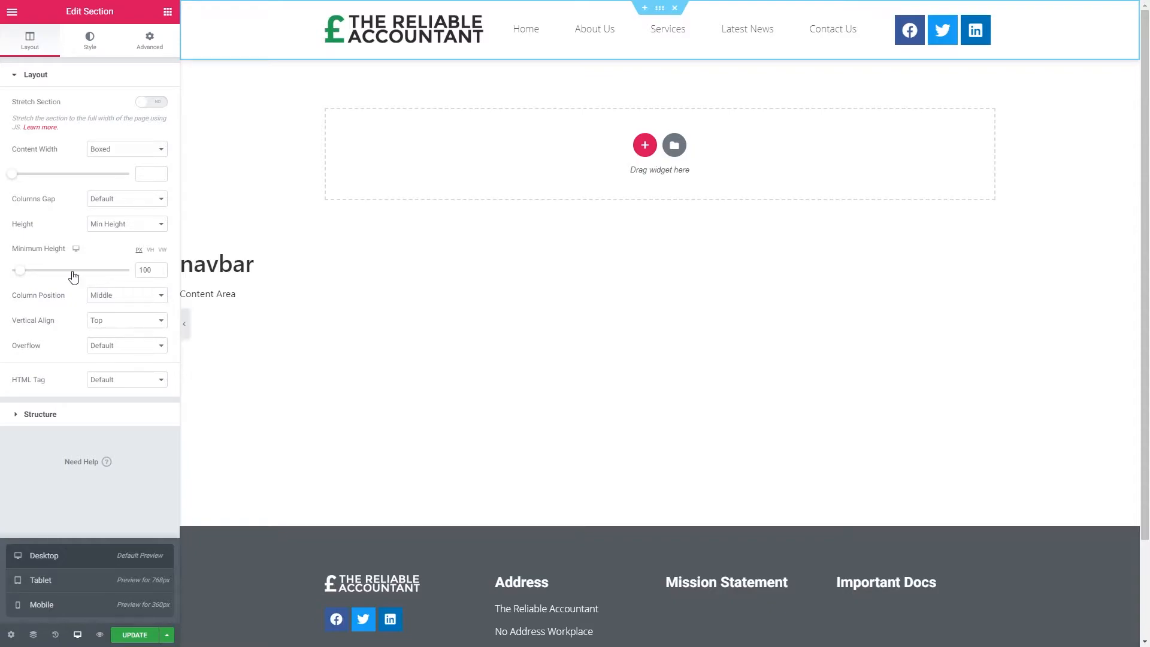
click(57, 579)
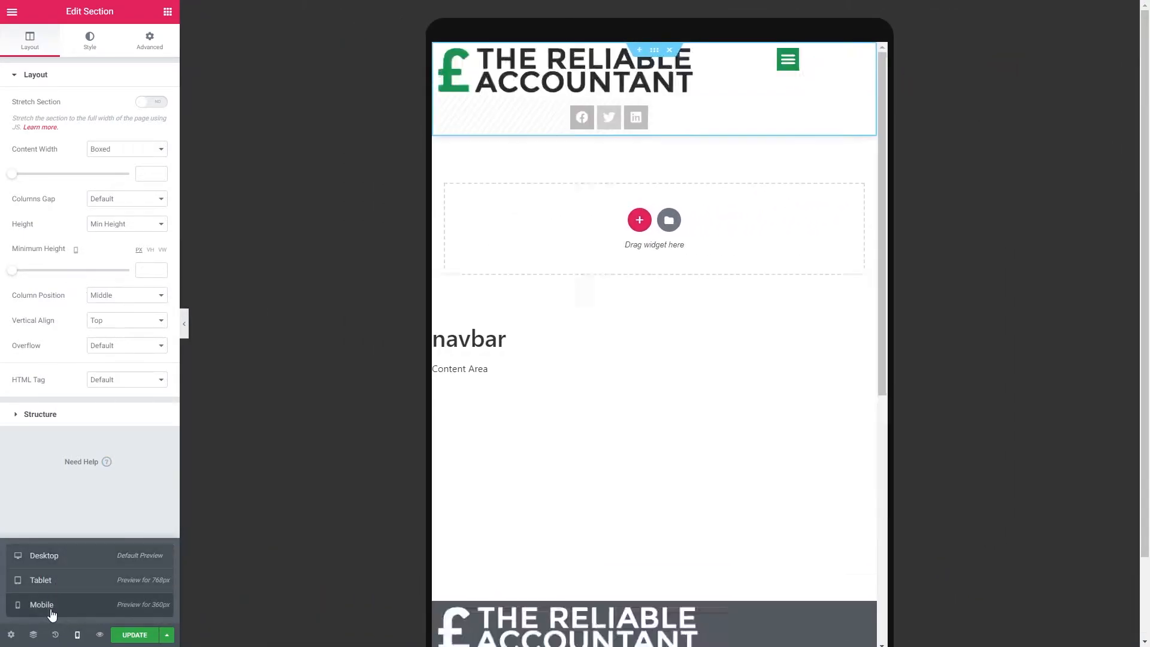
click(51, 606)
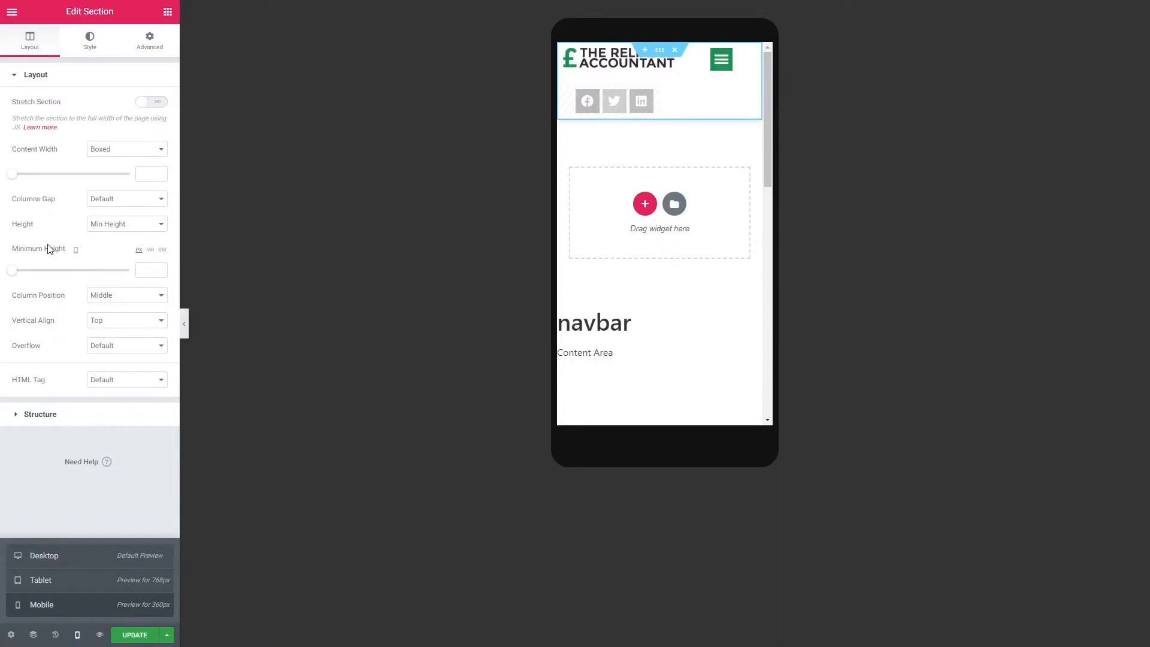
- Set the header section's mobile minimum height to 0 px and preview the header without the editing panel
click(146, 269)
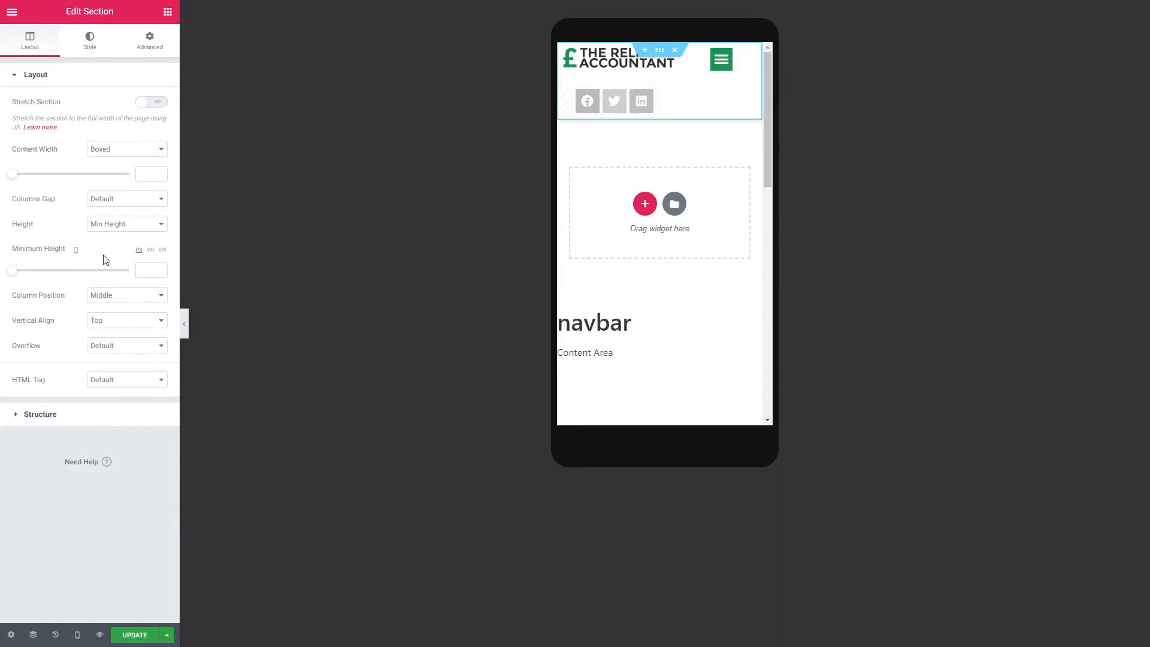
click(145, 266)
click(185, 318)
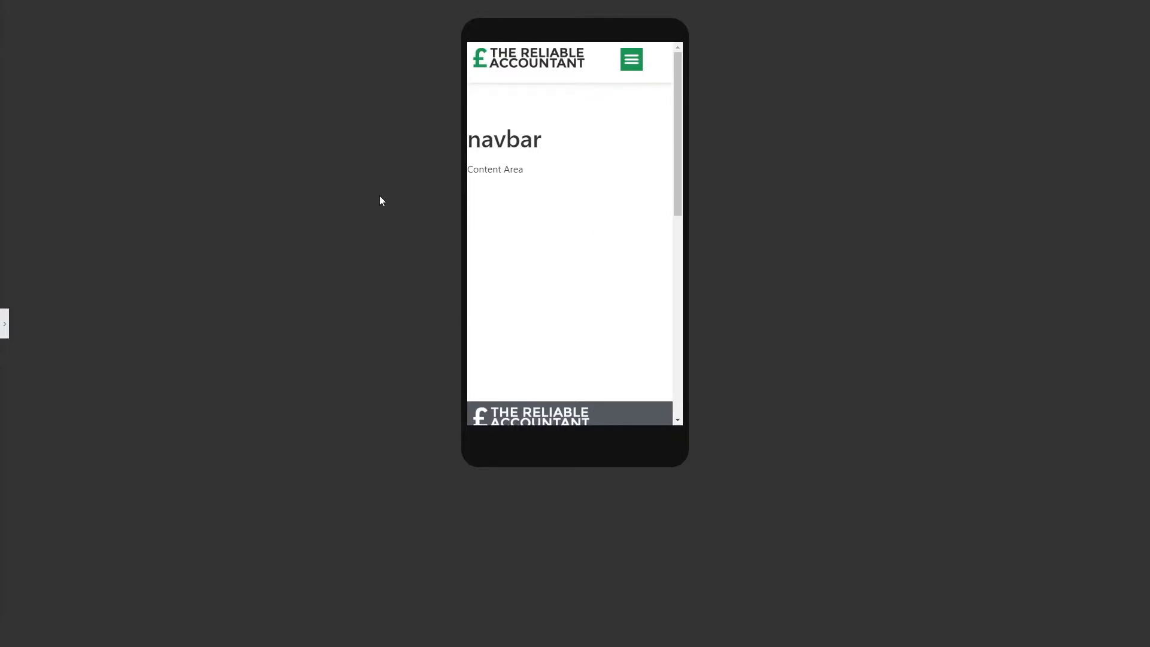
- Turn on full width for the nav menu's mobile dropdown and preview the expanded and collapsed menu in mobile view
click(631, 65)
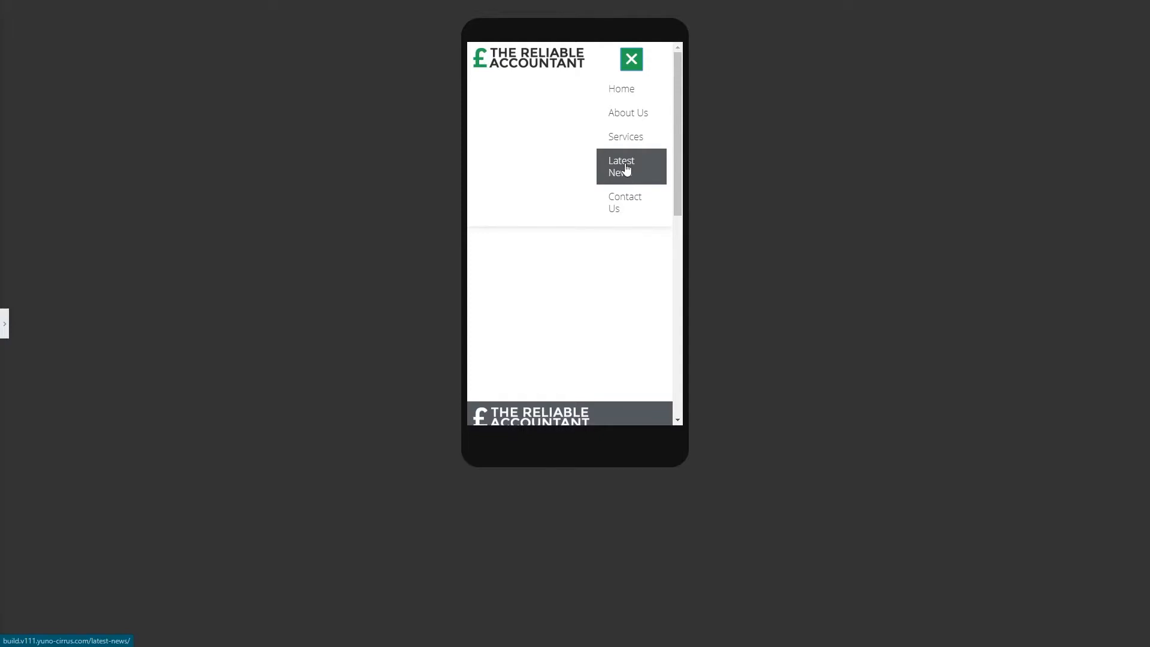
click(4, 323)
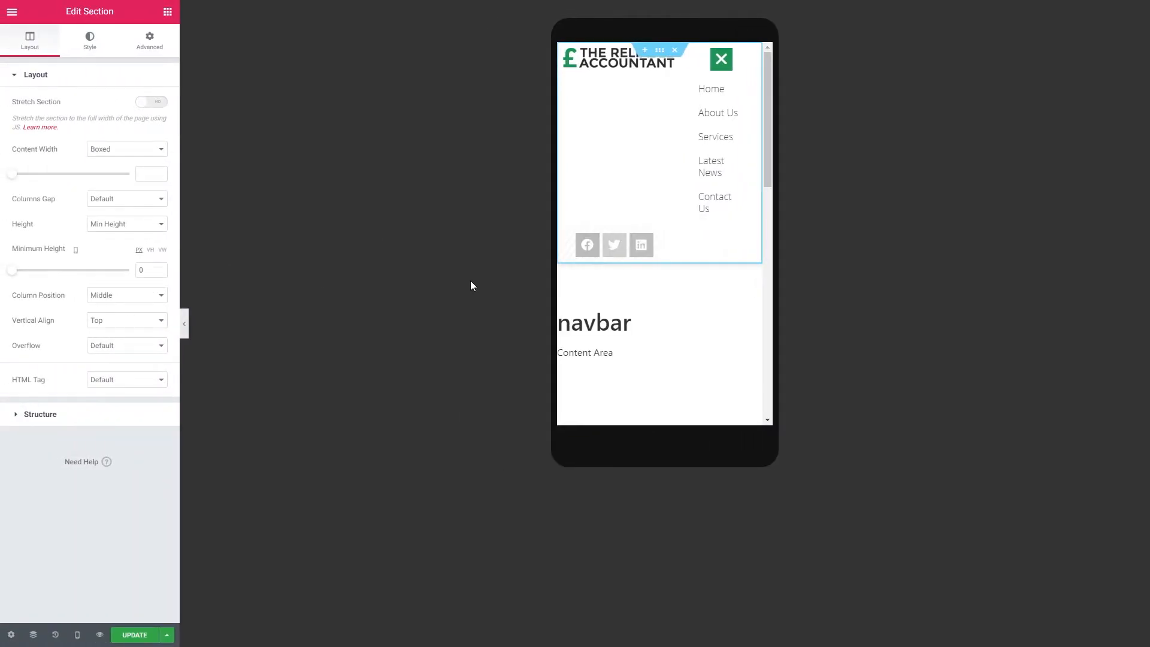
mouse_move(705, 148)
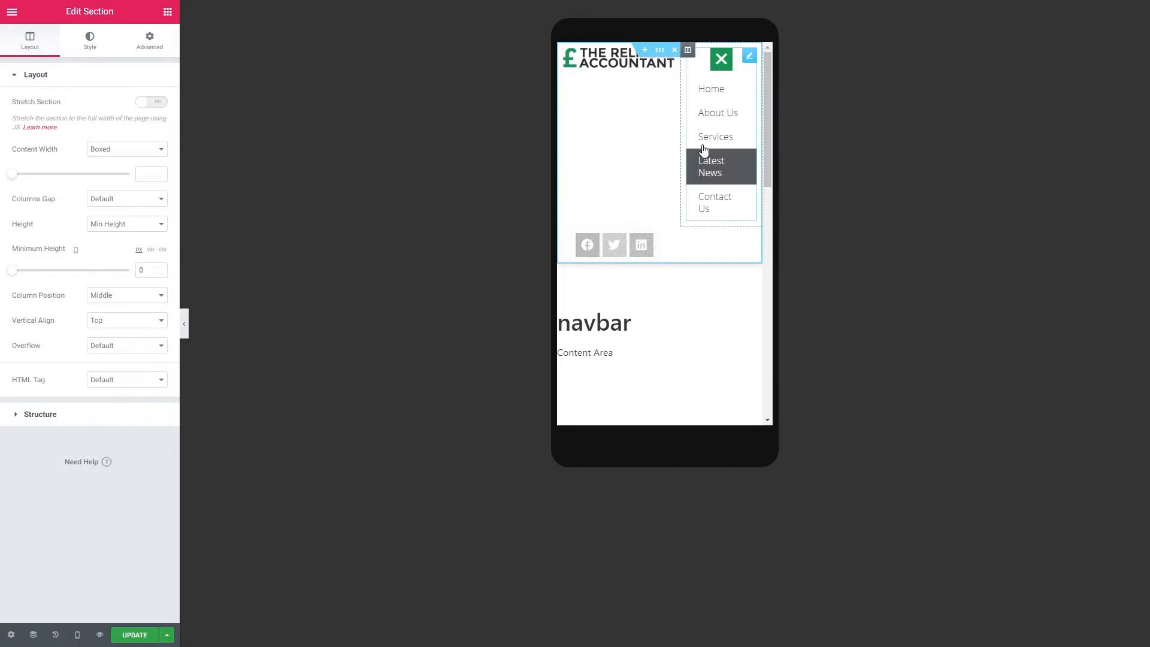
click(749, 58)
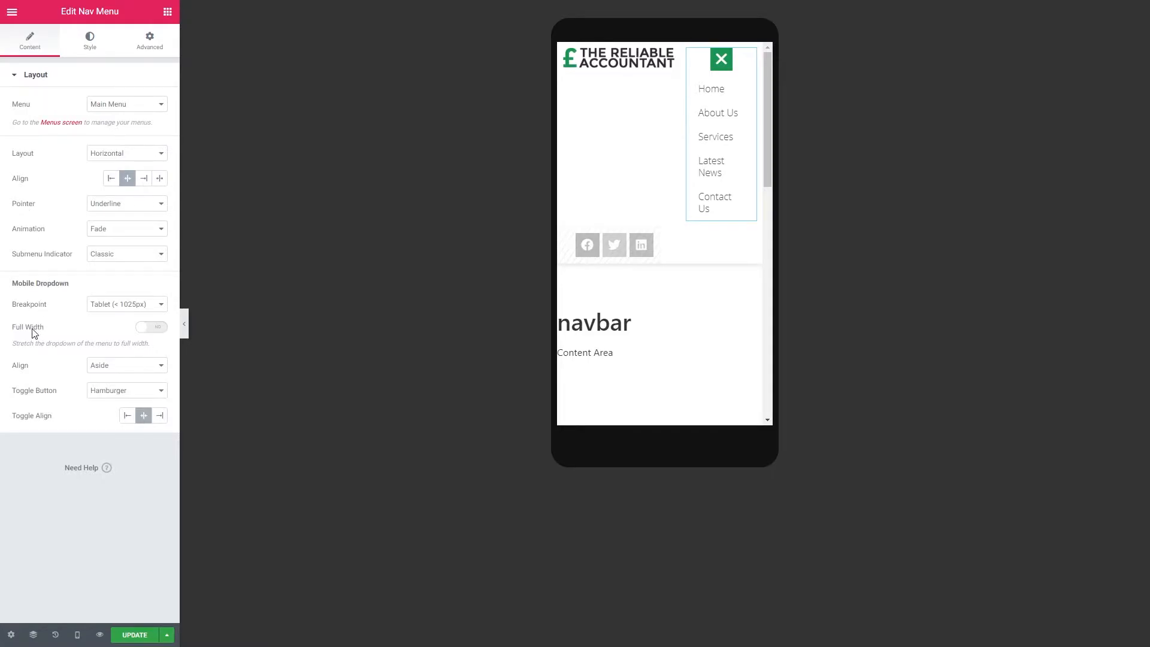
click(149, 328)
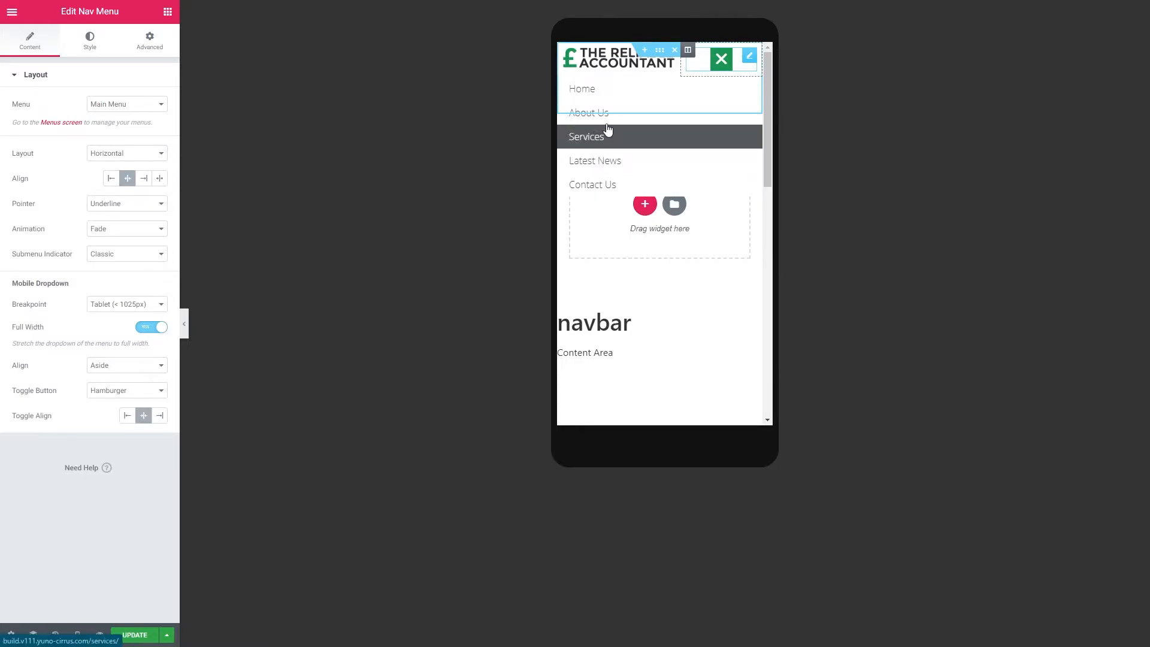
click(185, 324)
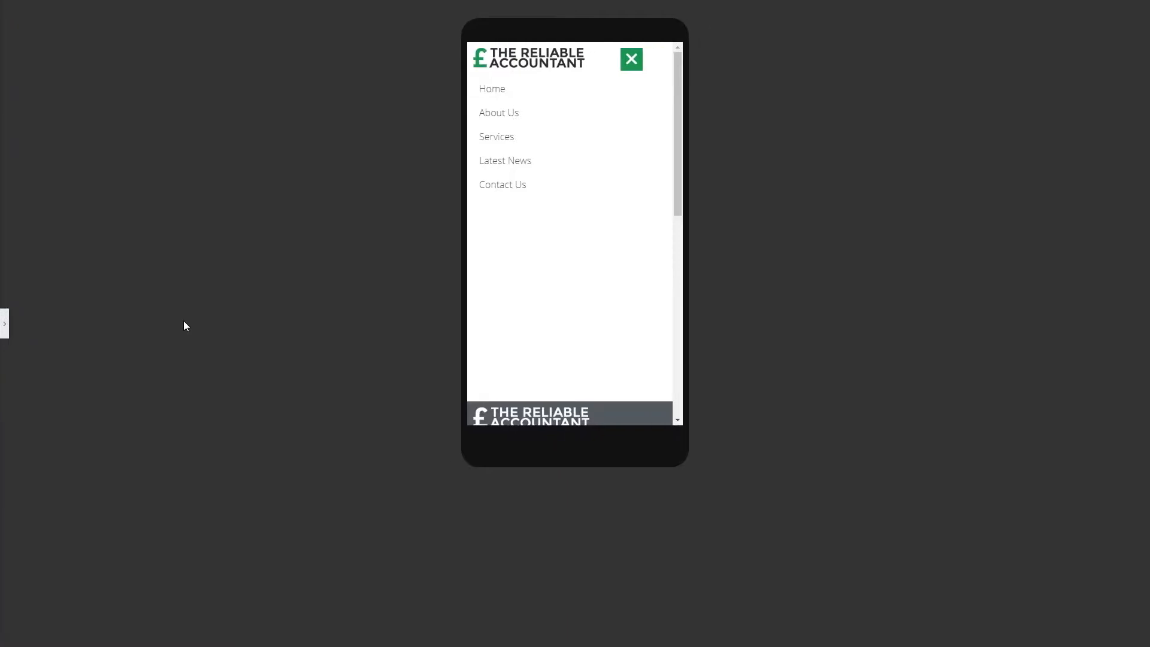
click(627, 63)
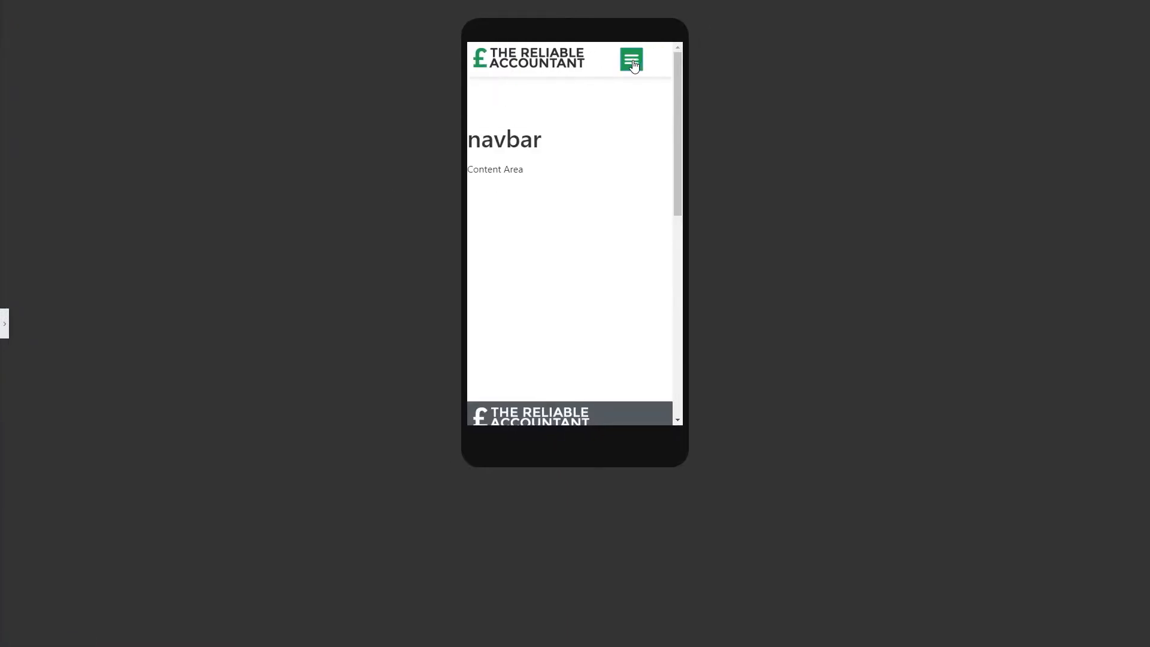
click(5, 323)
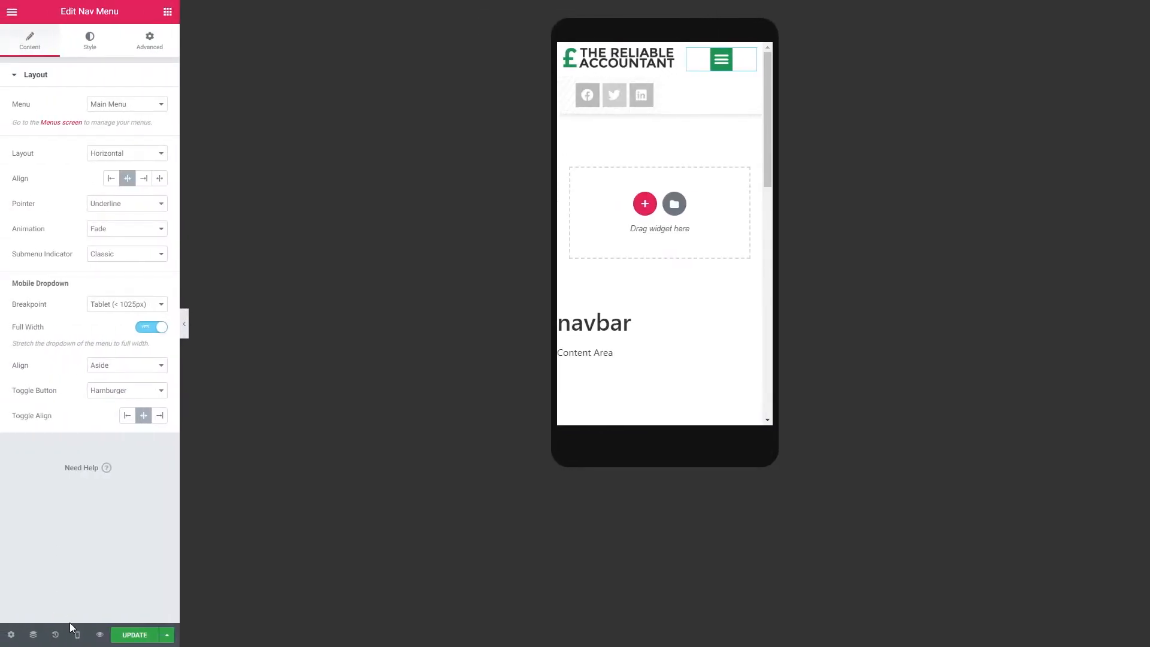
- Preview the header in tablet view without the editing panel, expanding and collapsing the hamburger menu
click(77, 634)
click(77, 587)
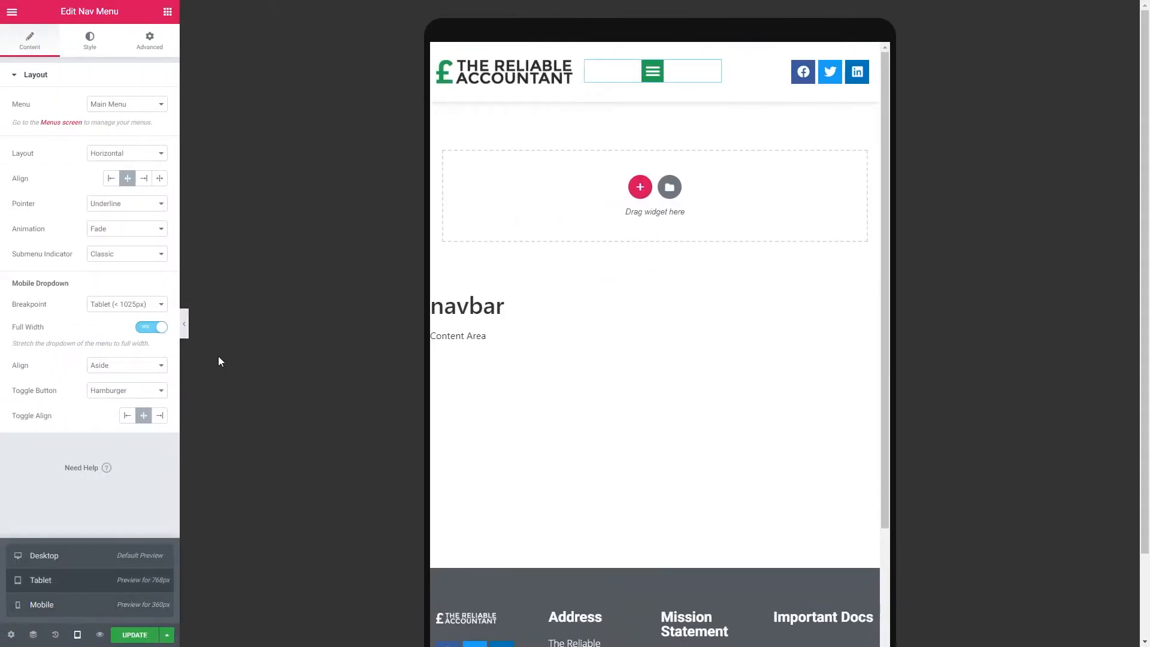
click(184, 327)
click(562, 71)
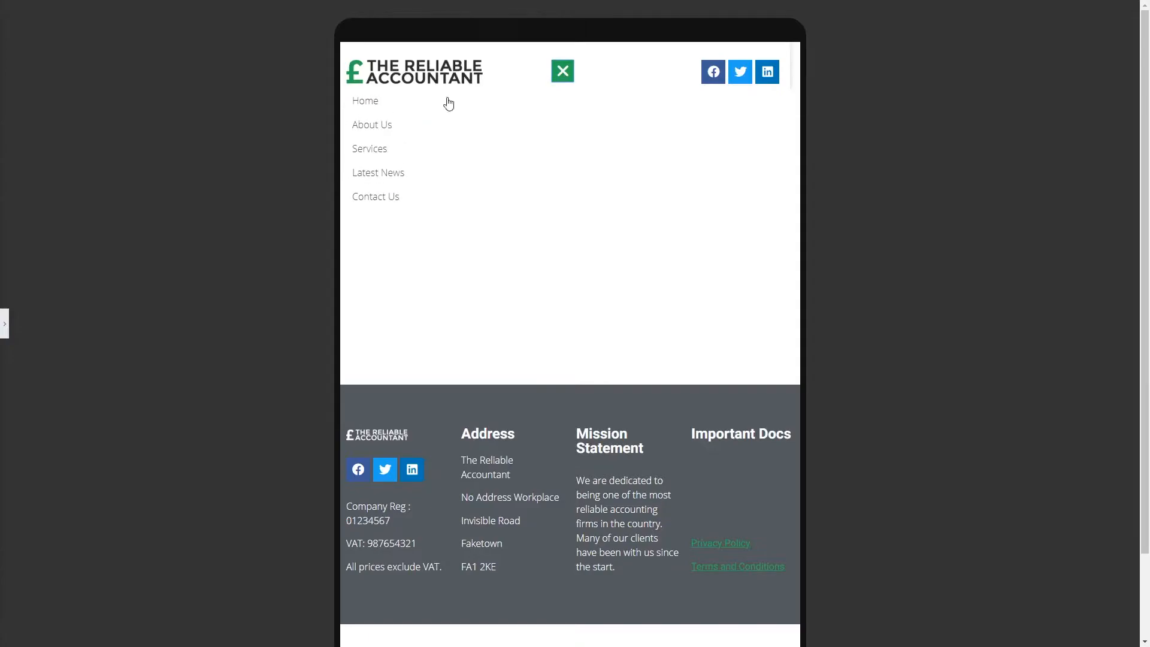
click(562, 71)
click(4, 327)
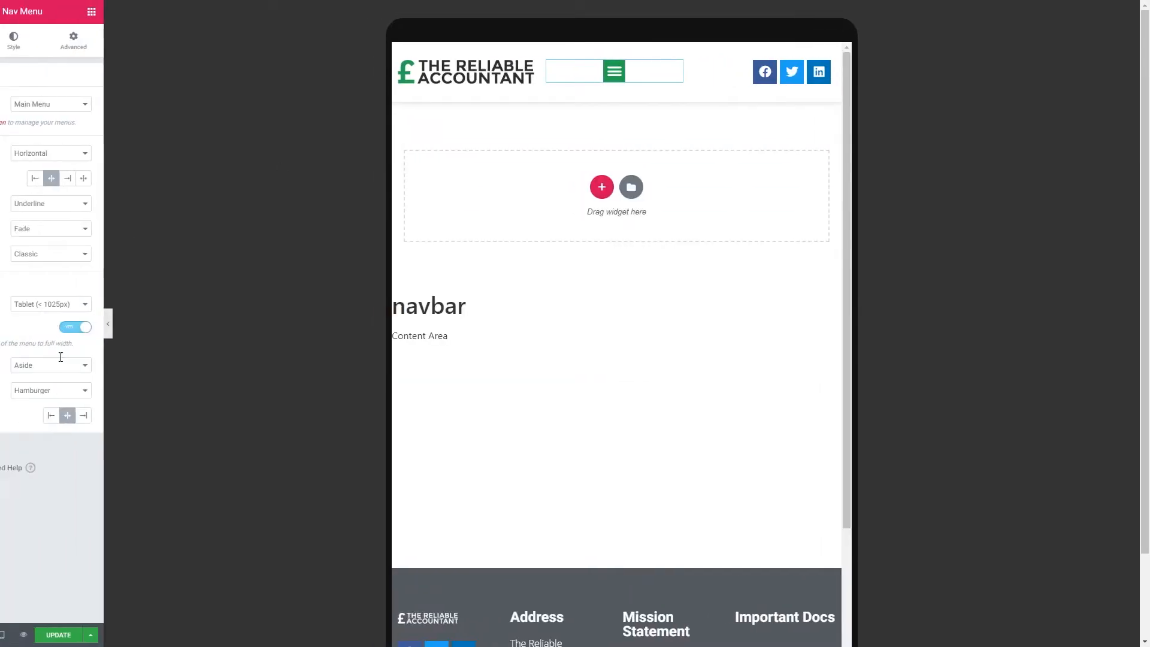
- Return the header template to desktop view, deselect the nav menu, and update the template
click(78, 634)
click(45, 555)
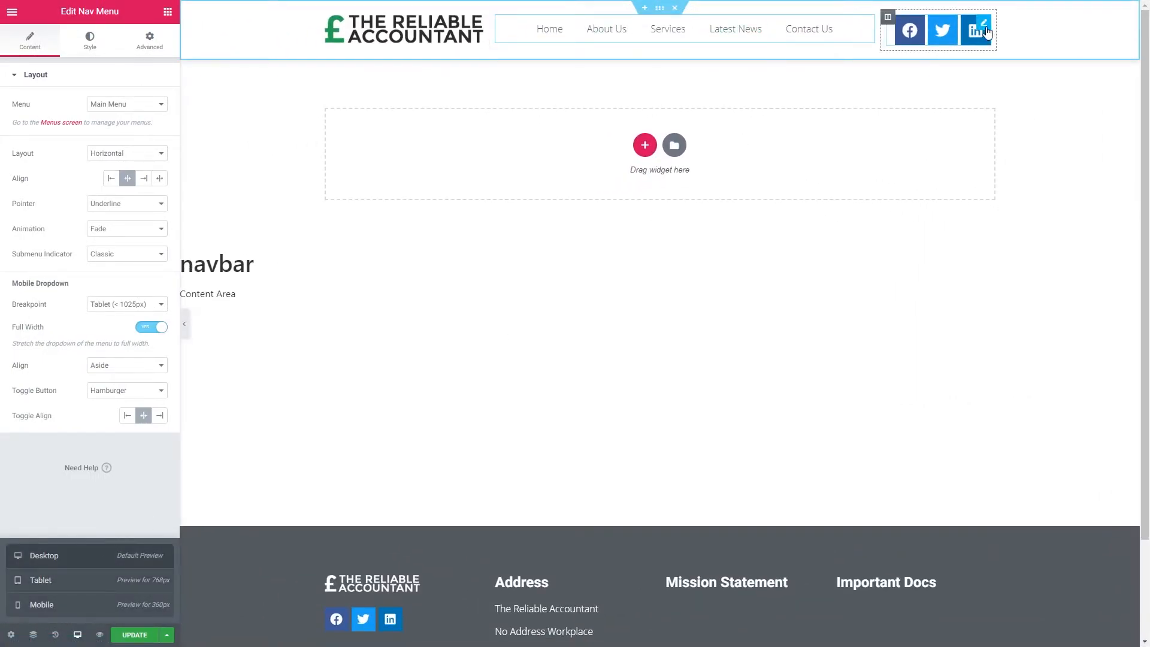
click(340, 356)
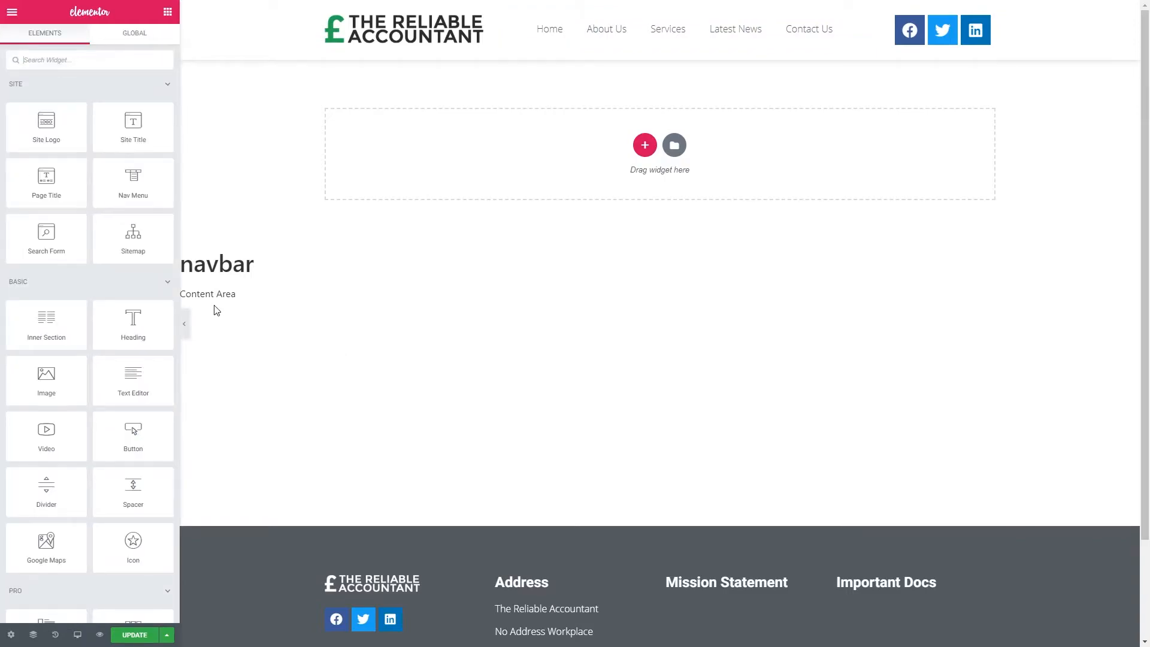
click(135, 635)
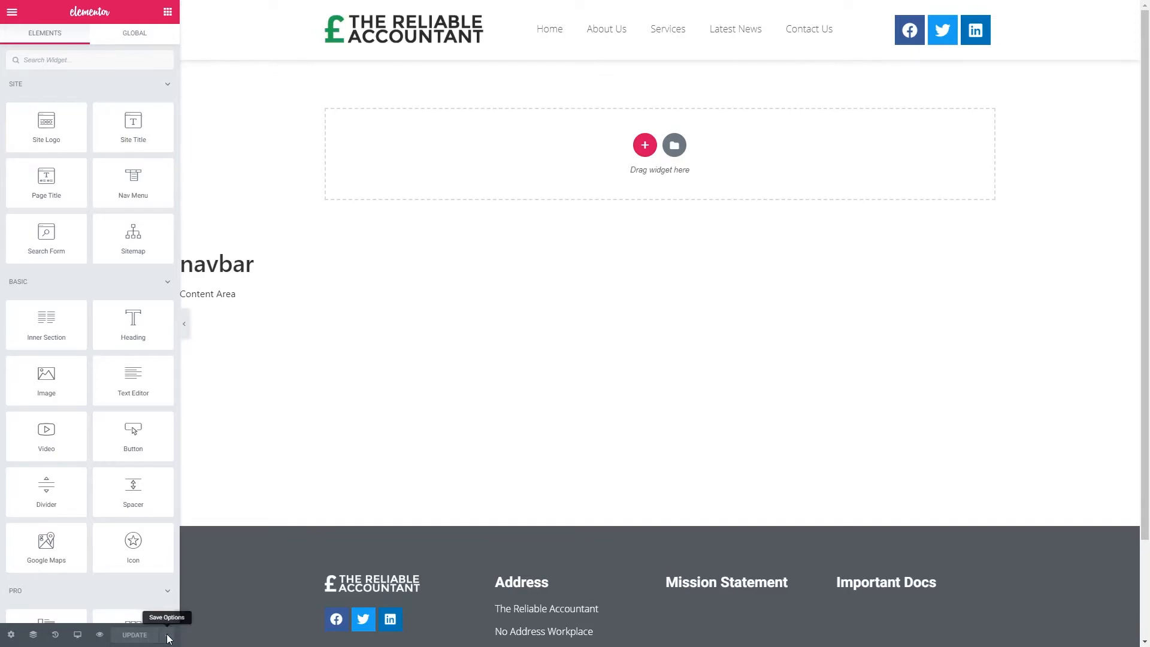
- Review the header template's display conditions and save them as Include Entire Site
click(168, 637)
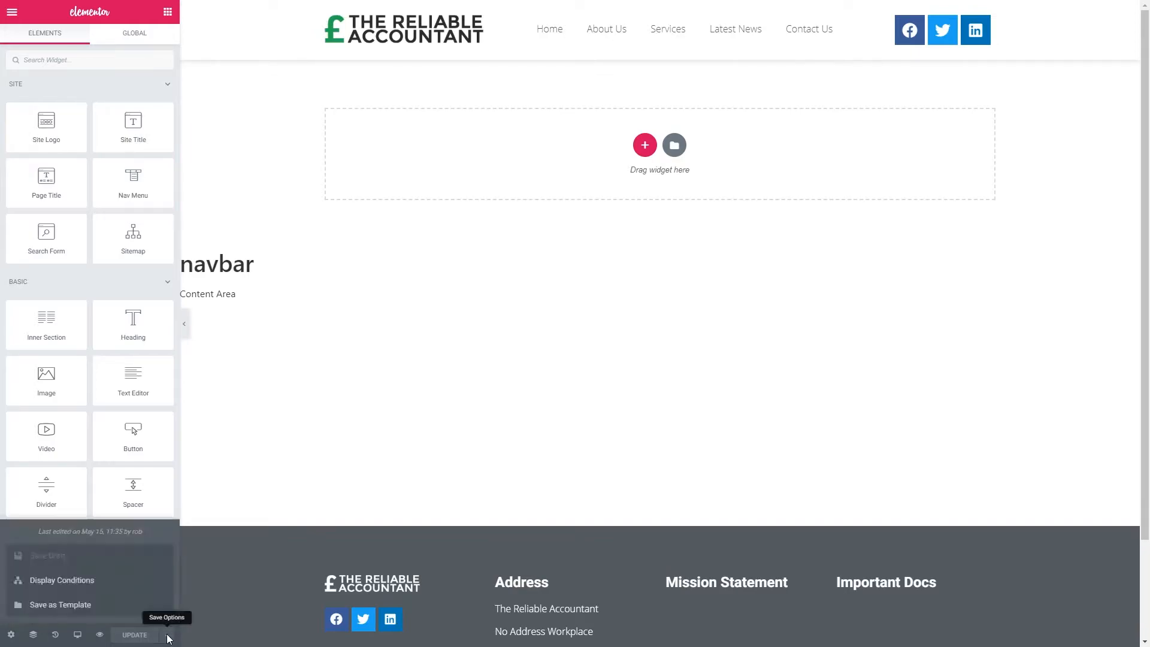
click(57, 581)
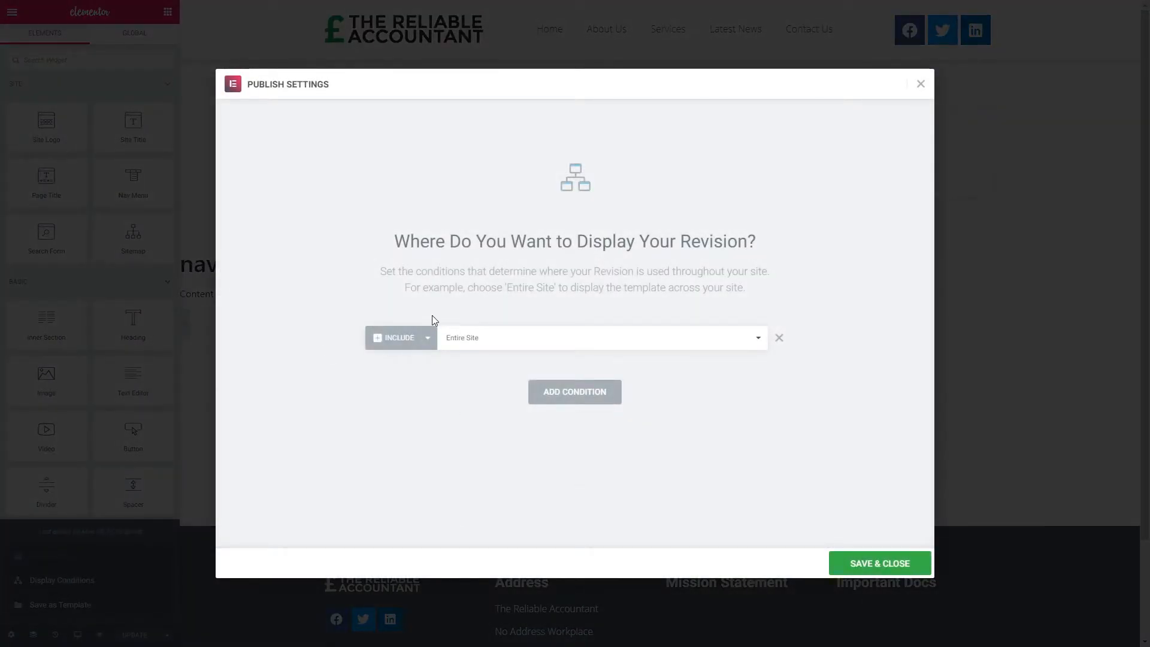
click(396, 340)
click(408, 448)
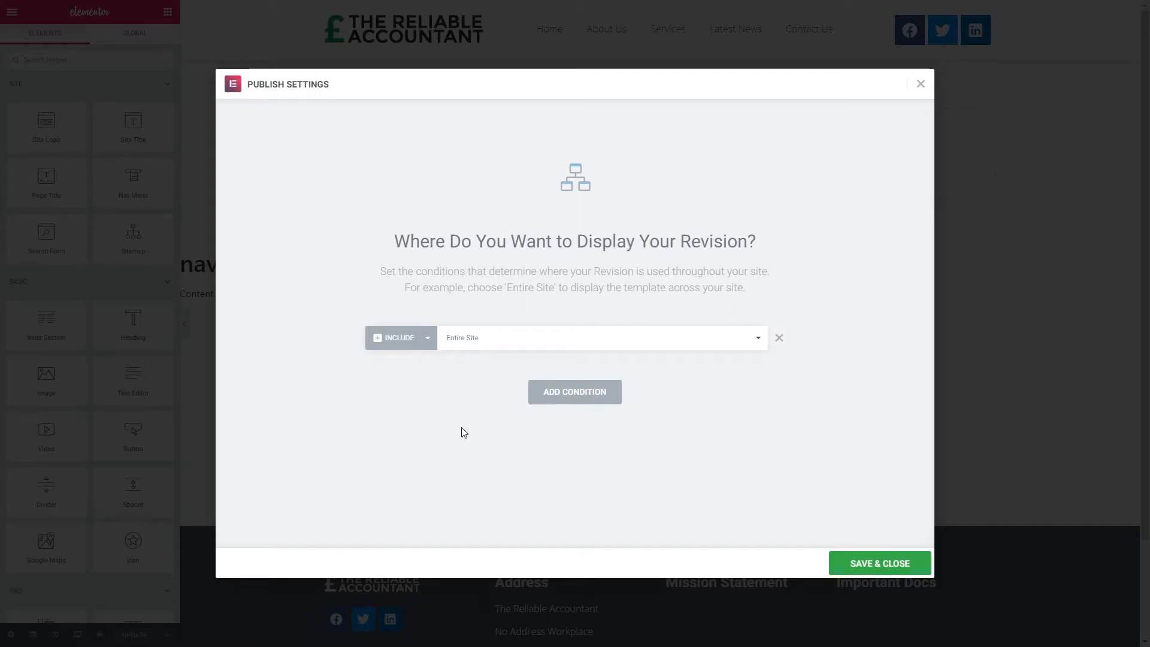
click(885, 566)
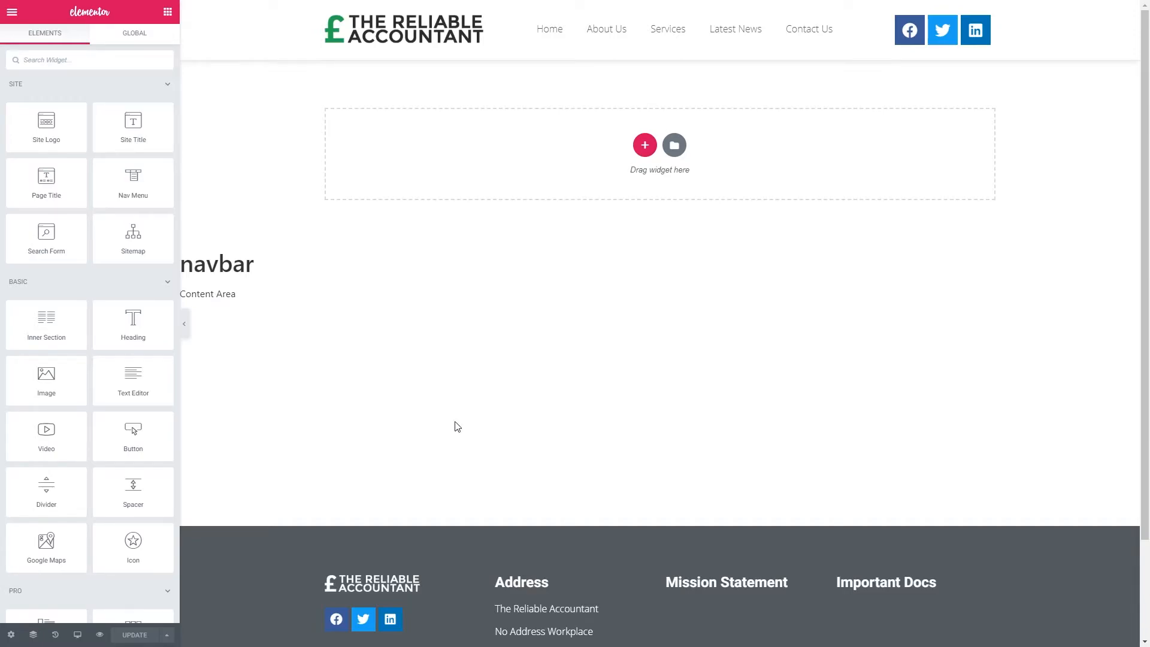
- Exit the header template to the WordPress dashboard and open the Home page for editing with Elementor
click(12, 15)
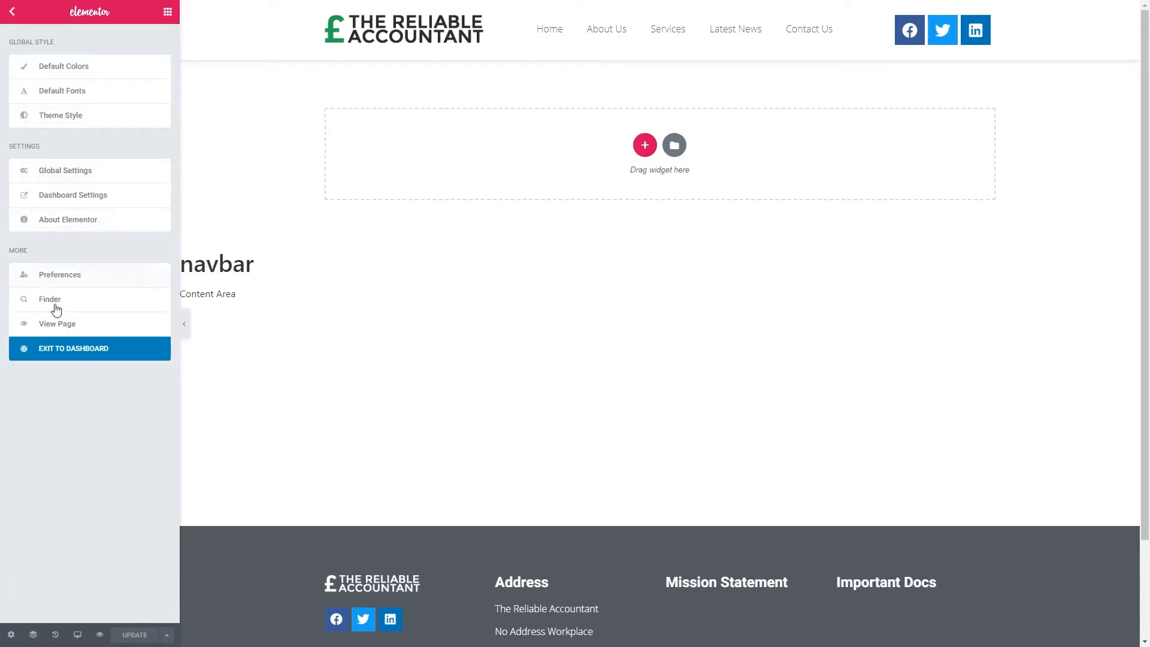
click(56, 350)
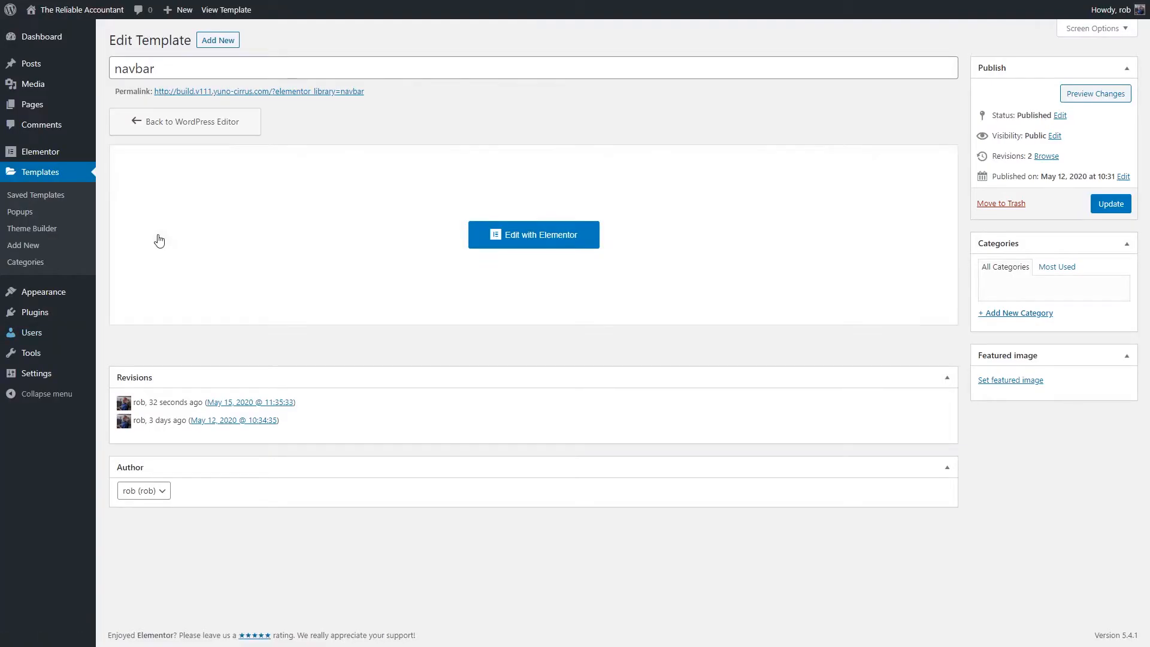
click(34, 107)
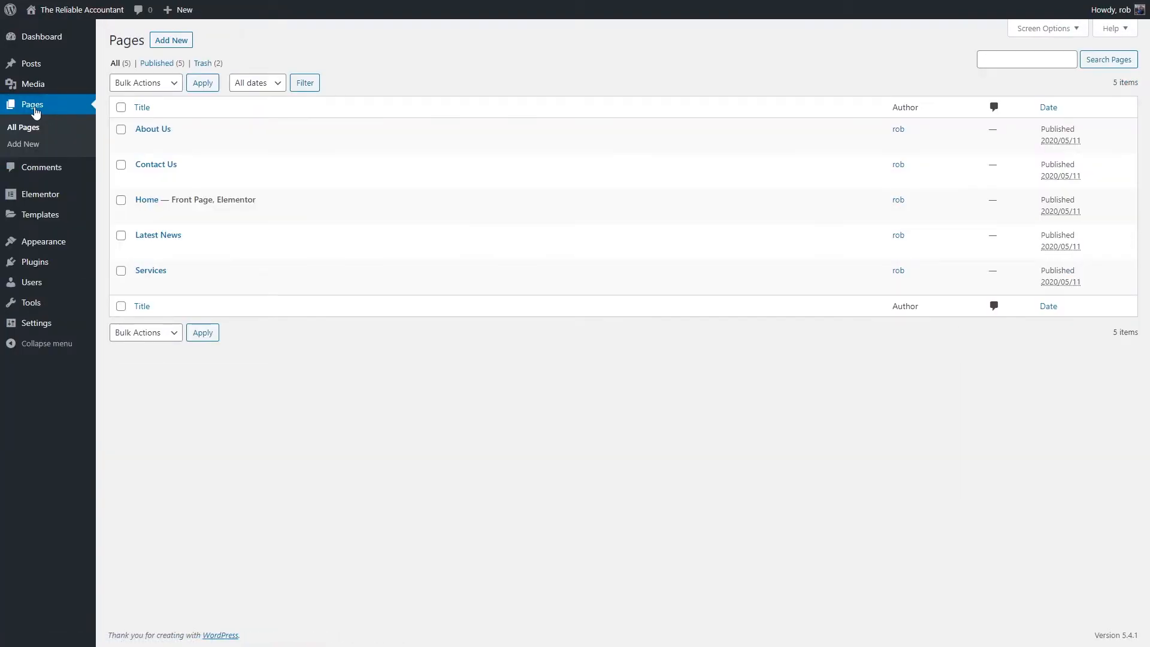
click(146, 200)
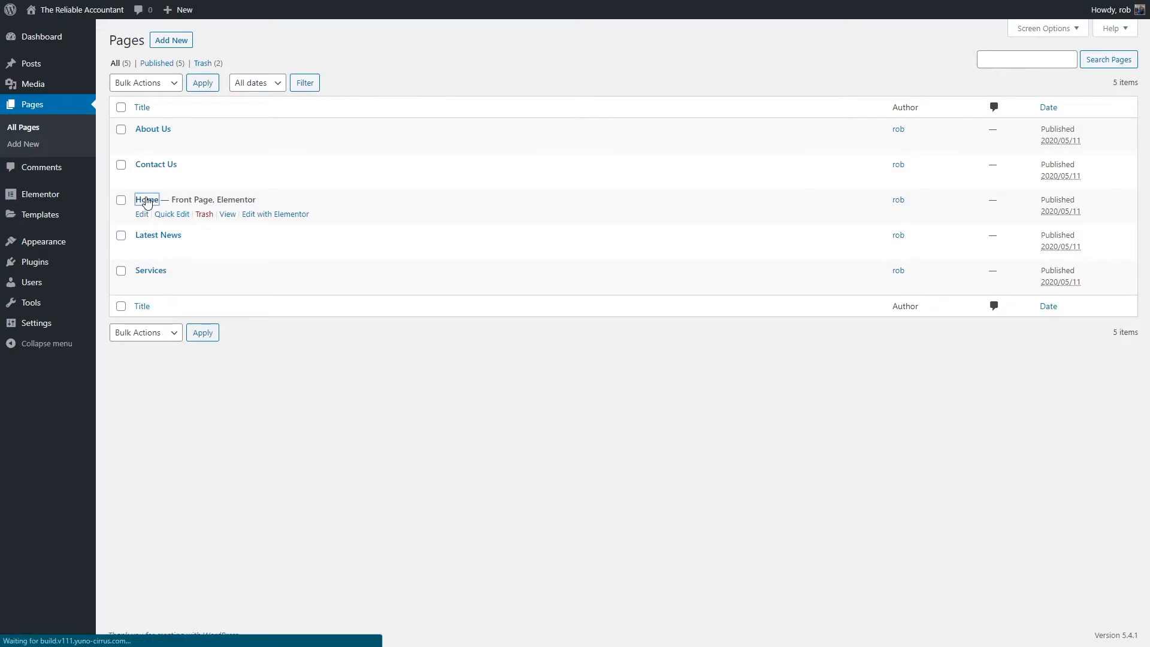
click(508, 235)
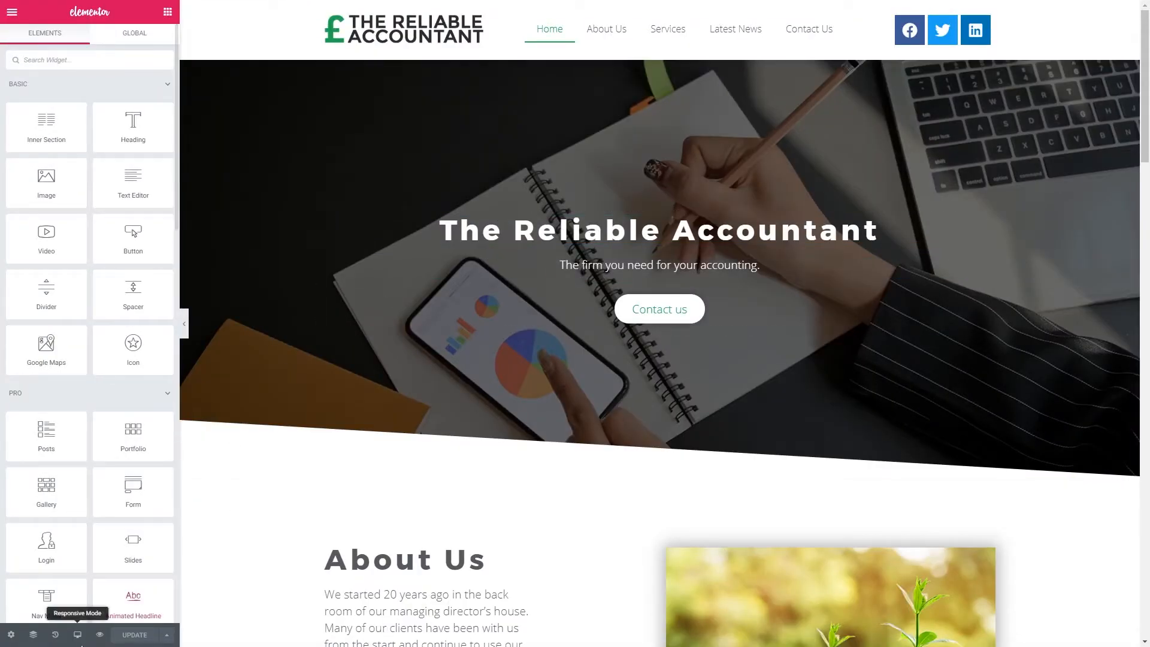
- Switch the Home page to tablet view and review its layout from the hero section down to the contact form
click(77, 635)
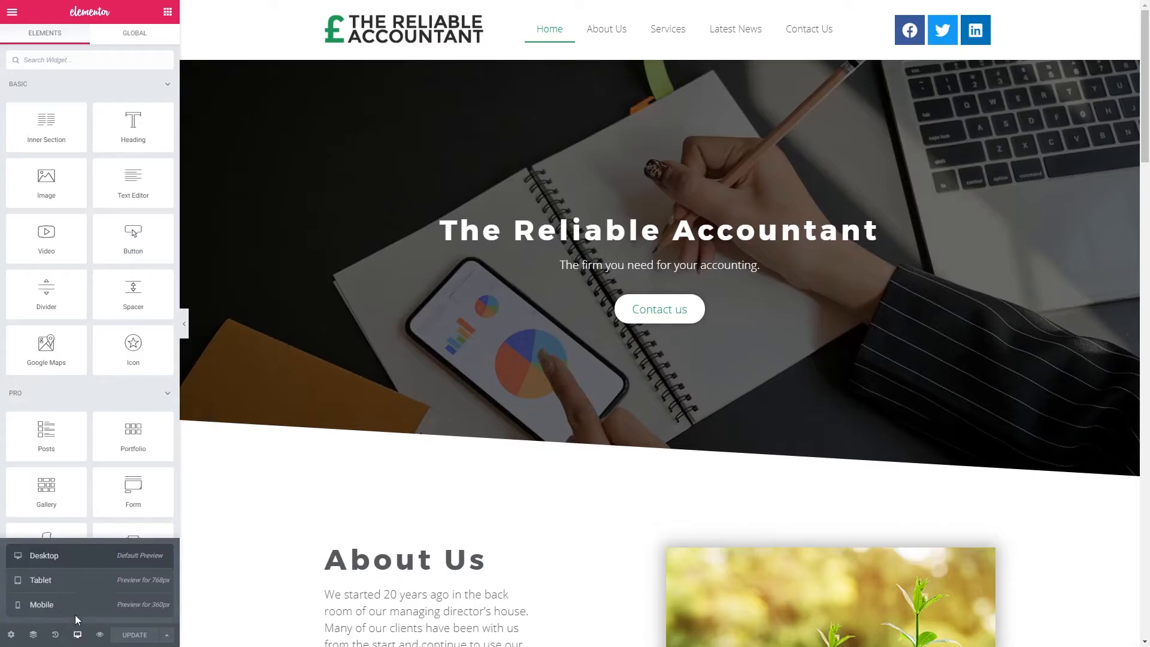
click(66, 585)
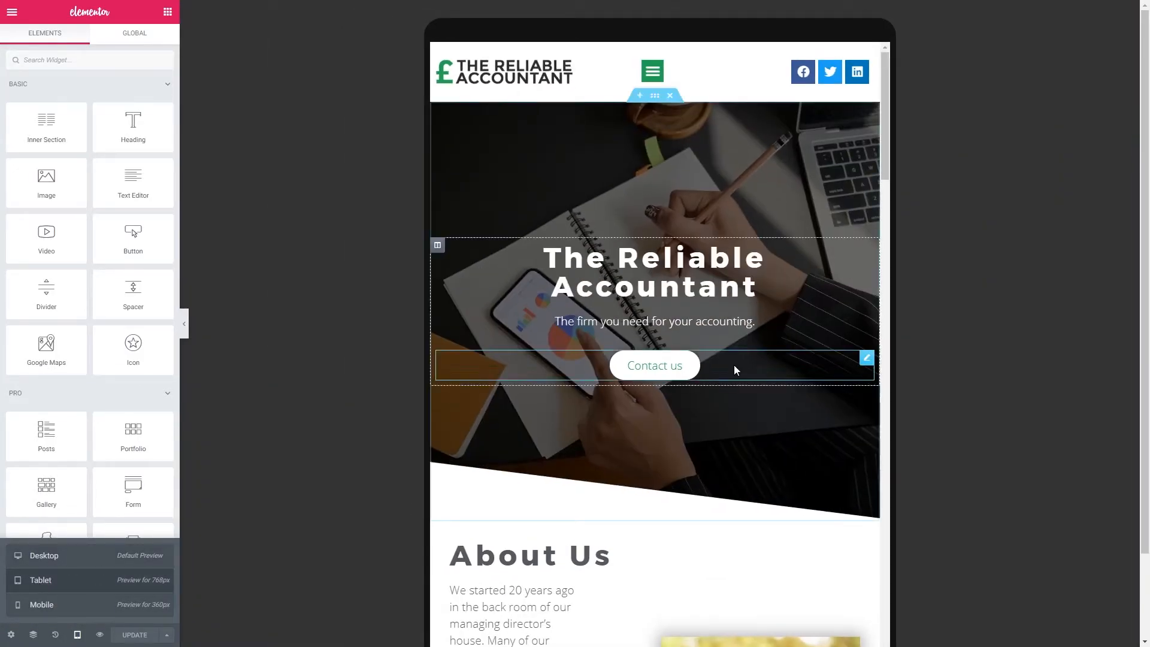
scroll(798, 332, down, 4)
scroll(797, 338, down, 8)
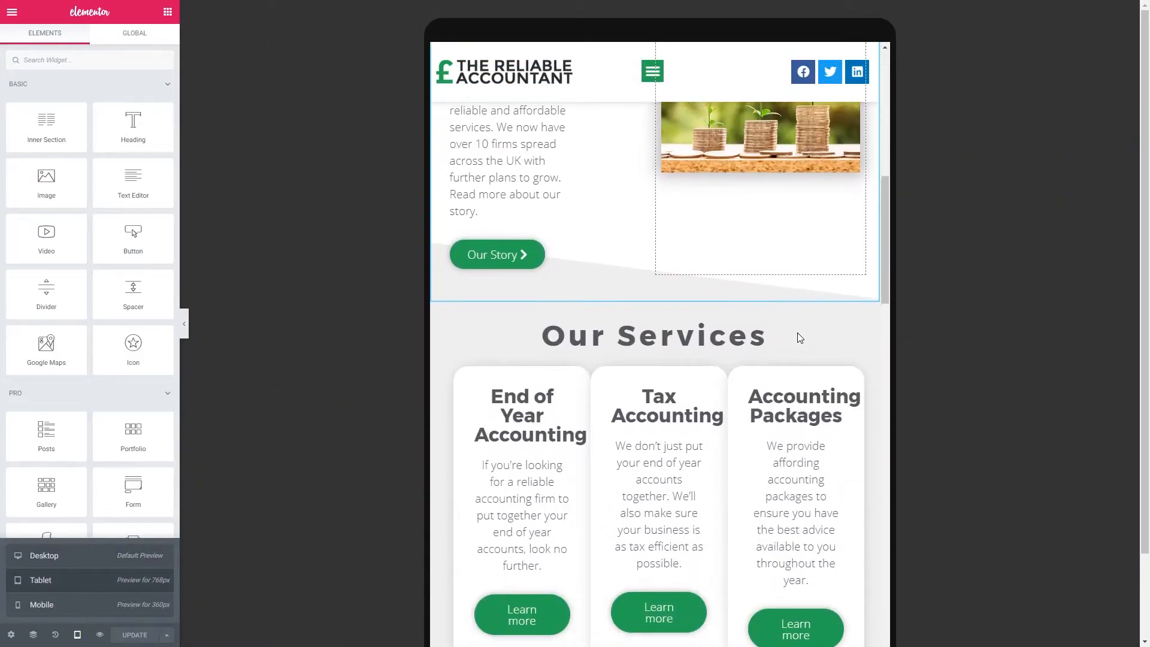
scroll(798, 339, down, 12)
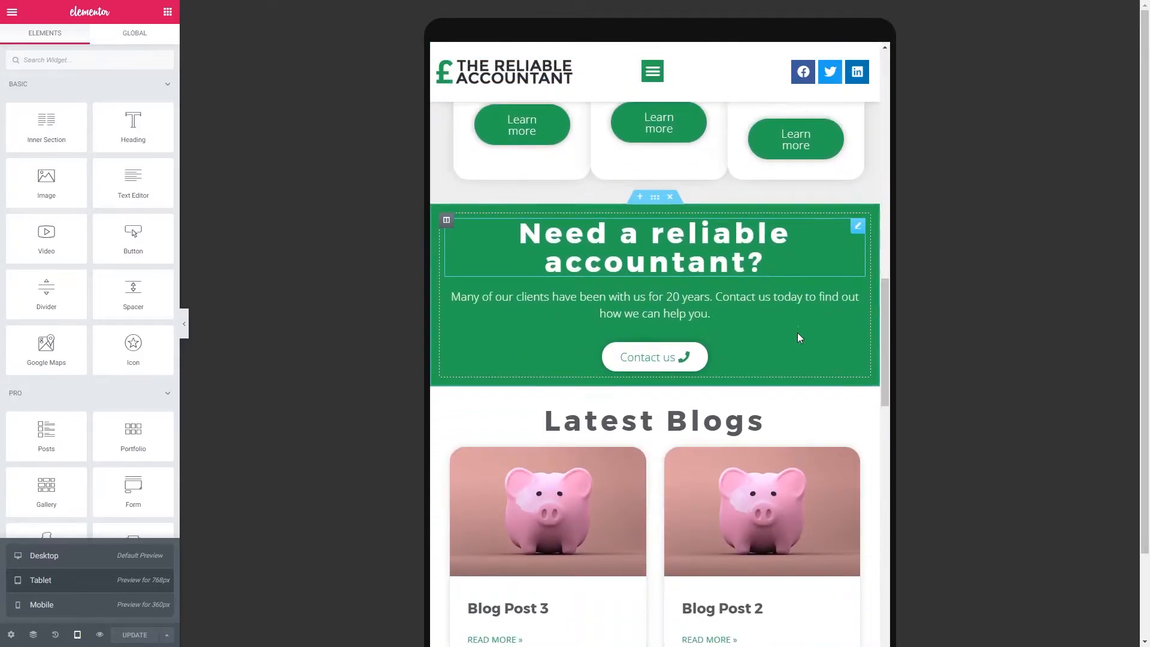
scroll(797, 335, down, 8)
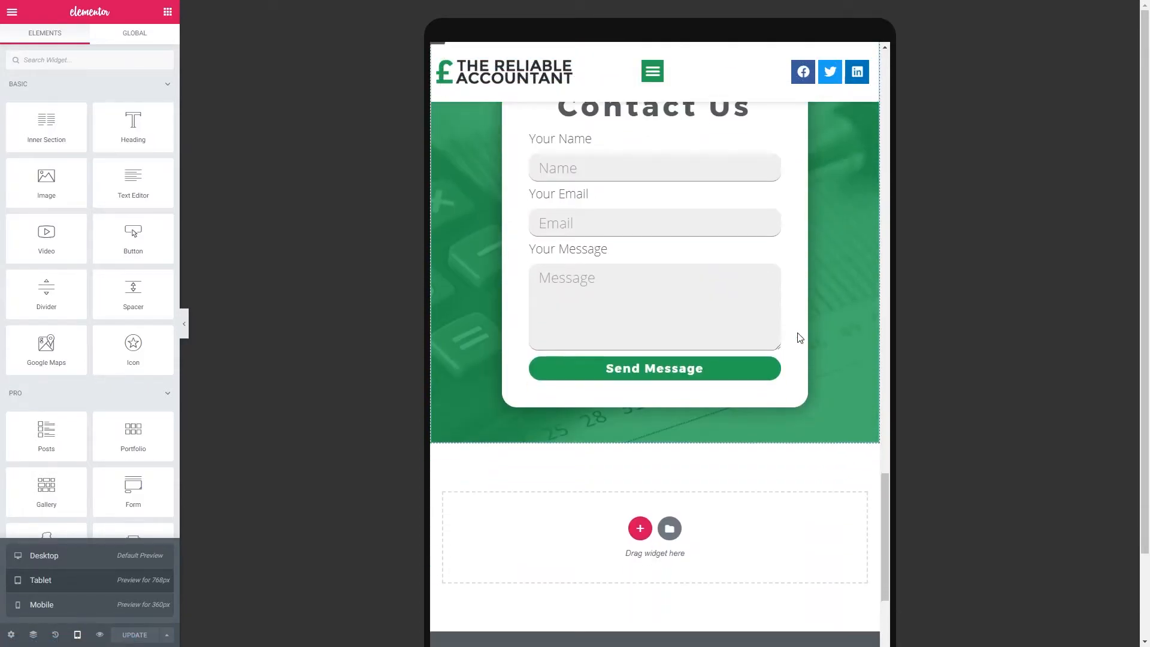
- Preview the Home page's hero section in mobile view, then return to tablet view
scroll(798, 336, up, 9)
scroll(798, 338, up, 15)
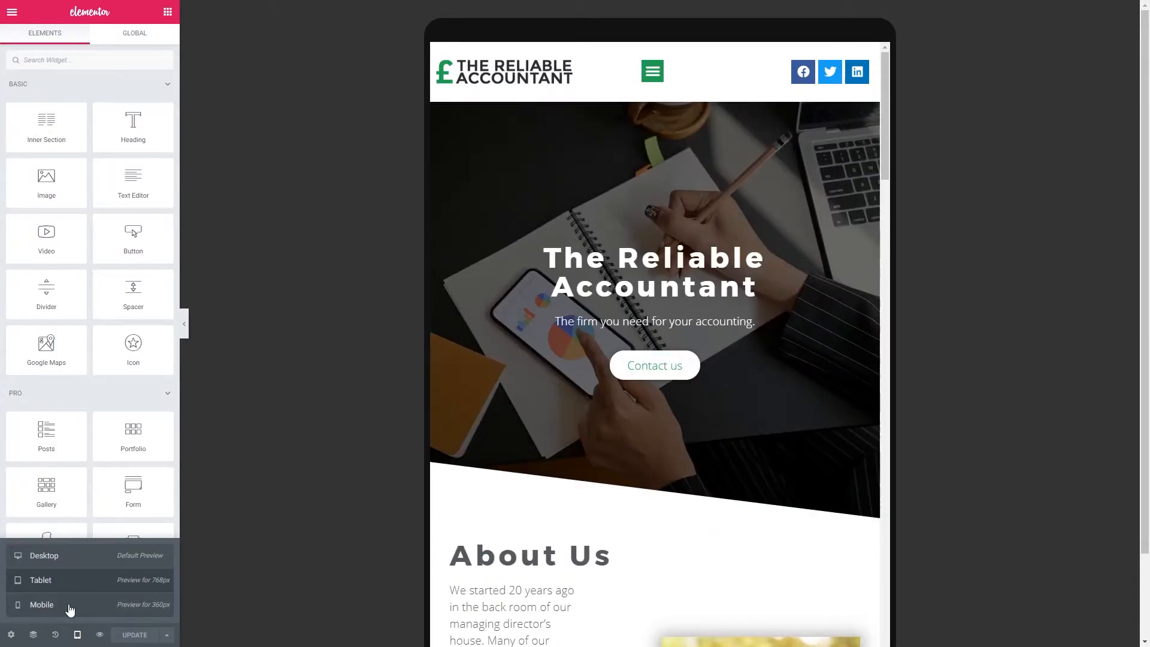
click(70, 609)
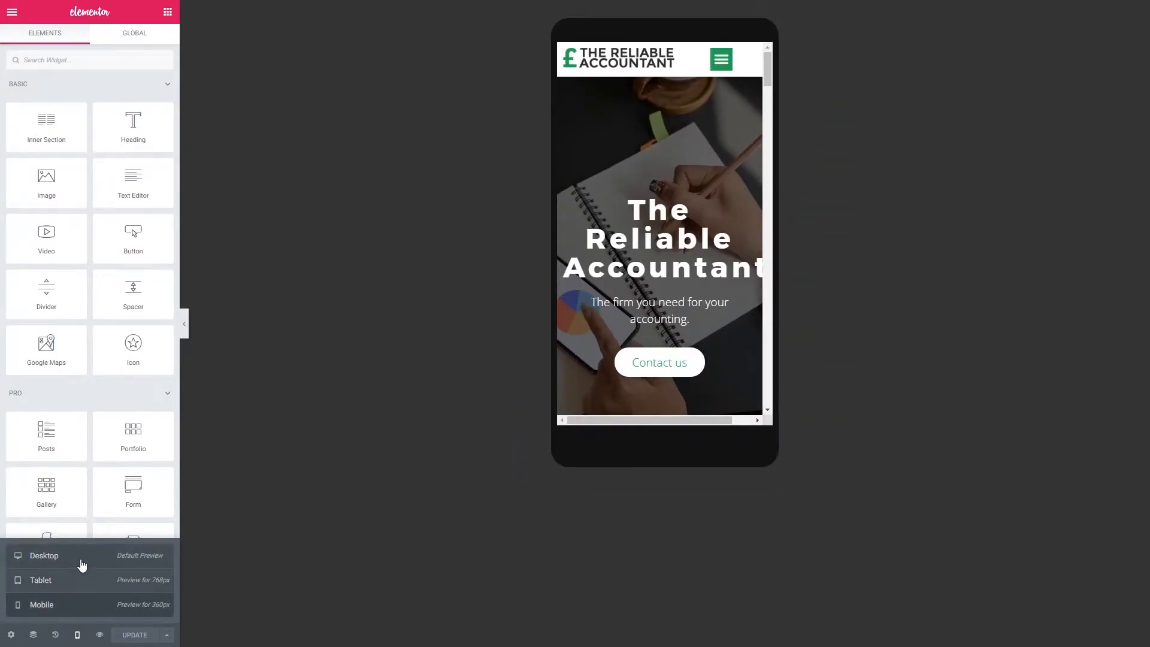
click(80, 581)
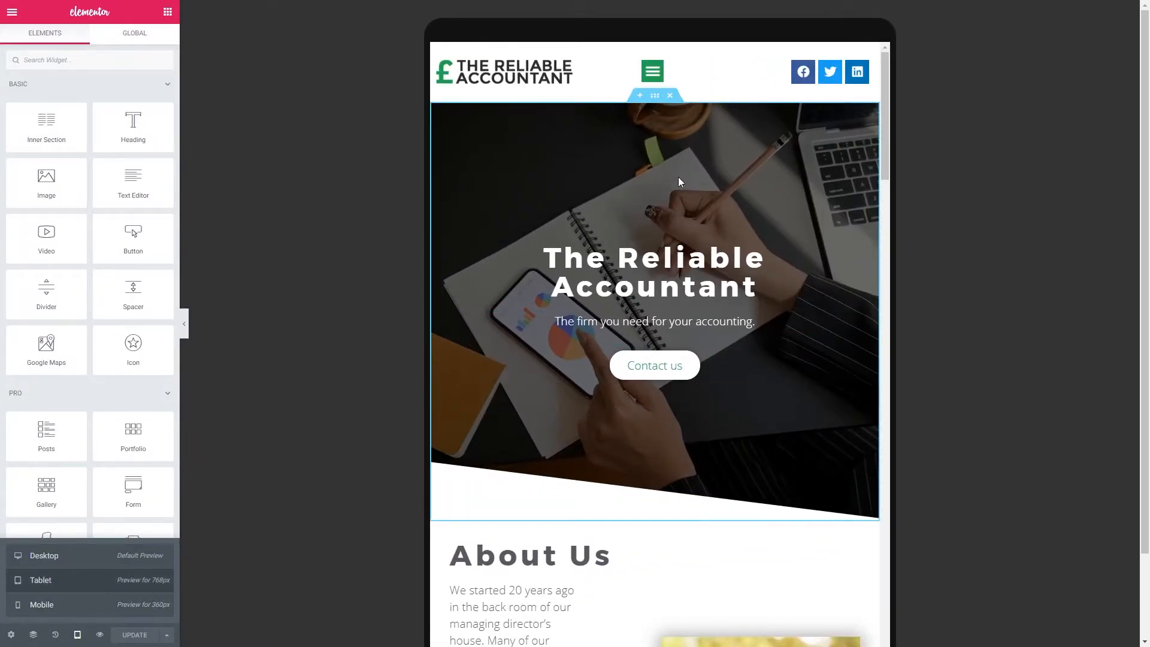
- Set the hero section's tablet minimum height to 500 px
scroll(692, 401, down, 2)
scroll(680, 305, up, 2)
click(654, 97)
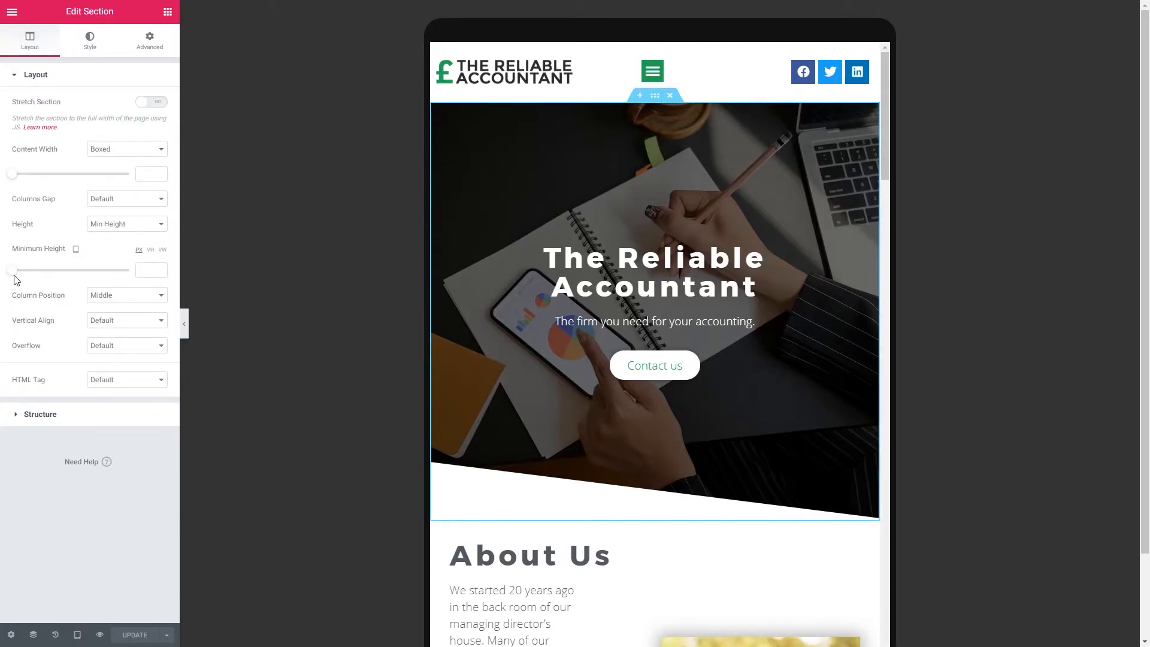
drag(11, 276, 58, 275)
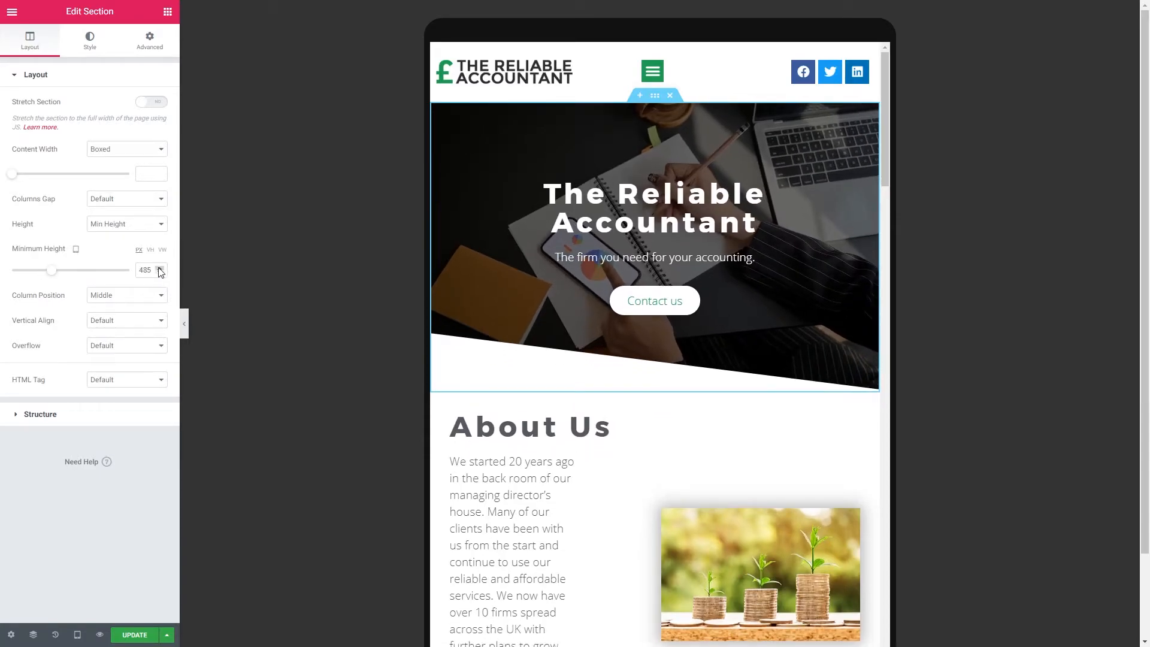
drag(159, 269, 162, 270)
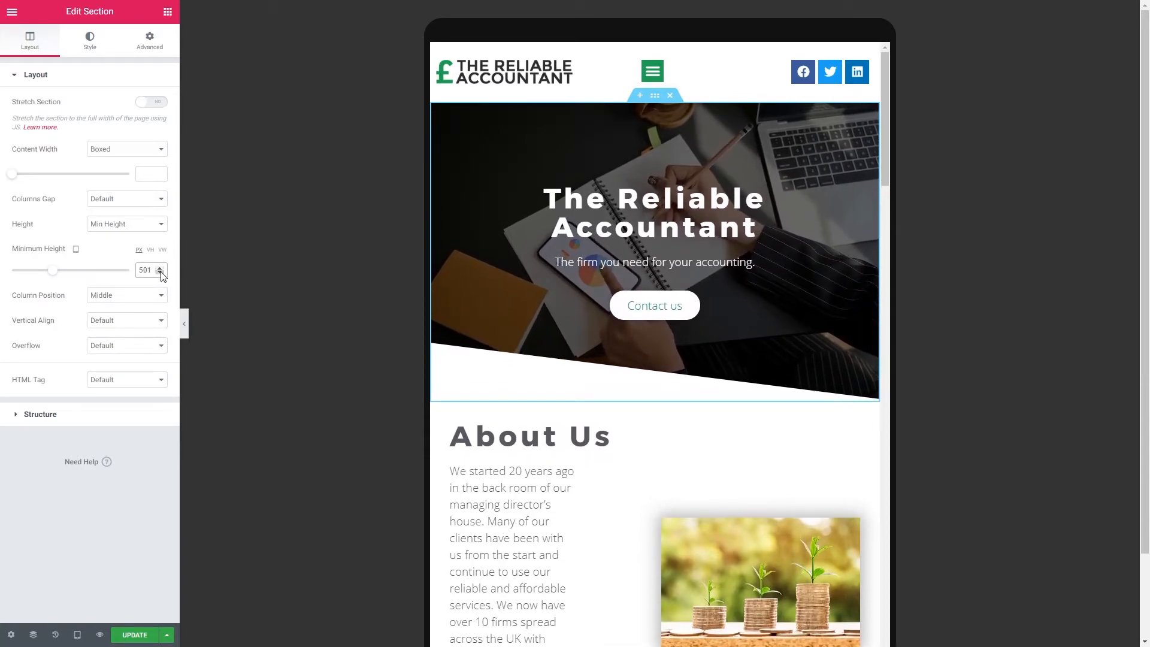
click(162, 273)
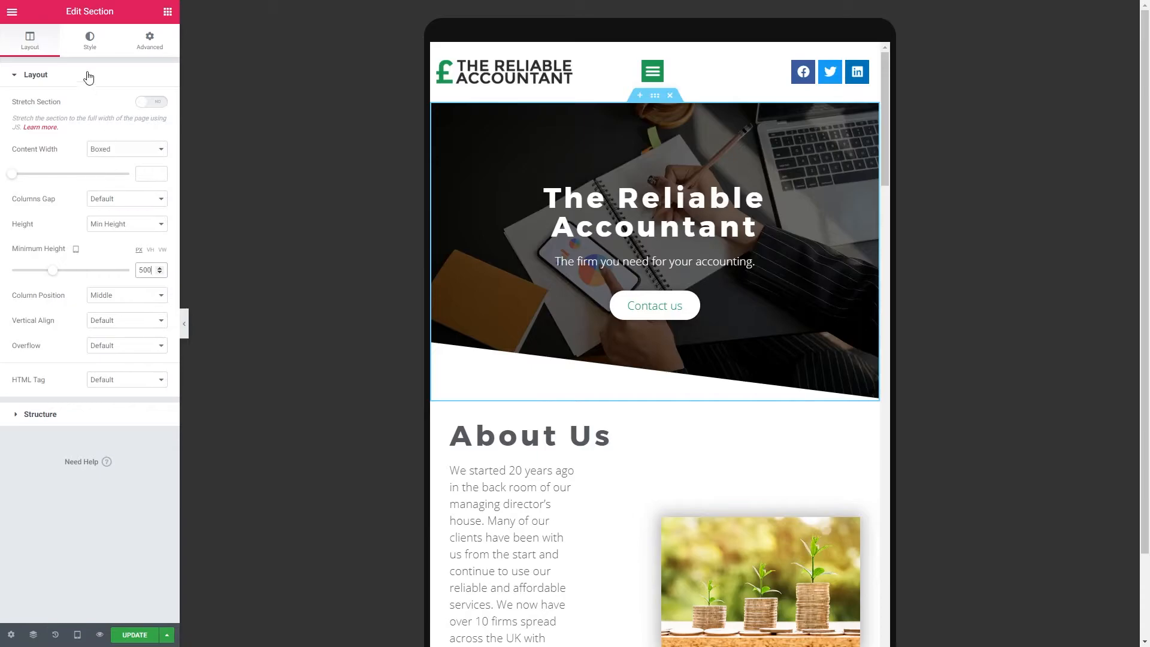
- Set the hero section's bottom shape divider height to 50 for tablet and check the resulting layout
click(89, 39)
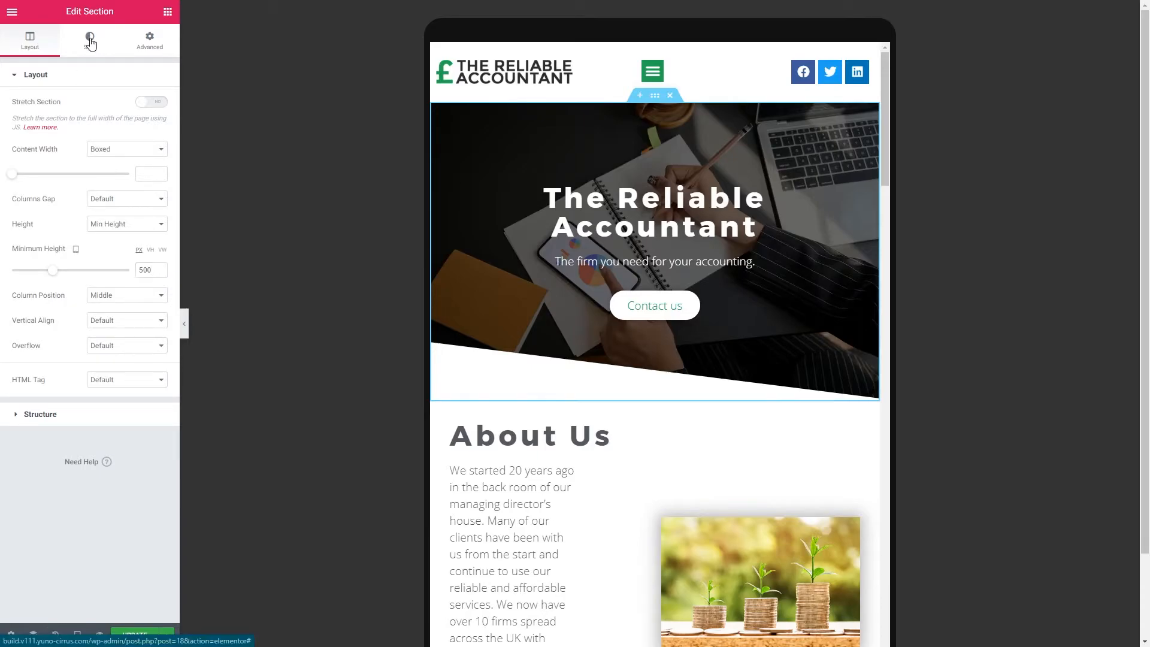
click(55, 524)
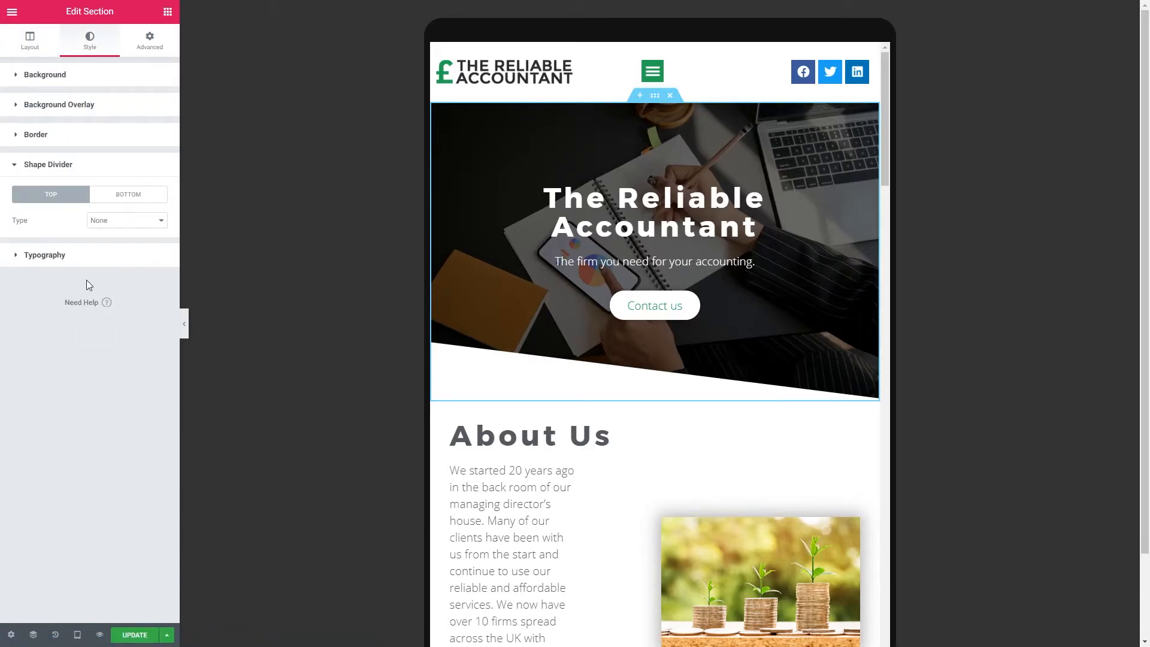
click(114, 193)
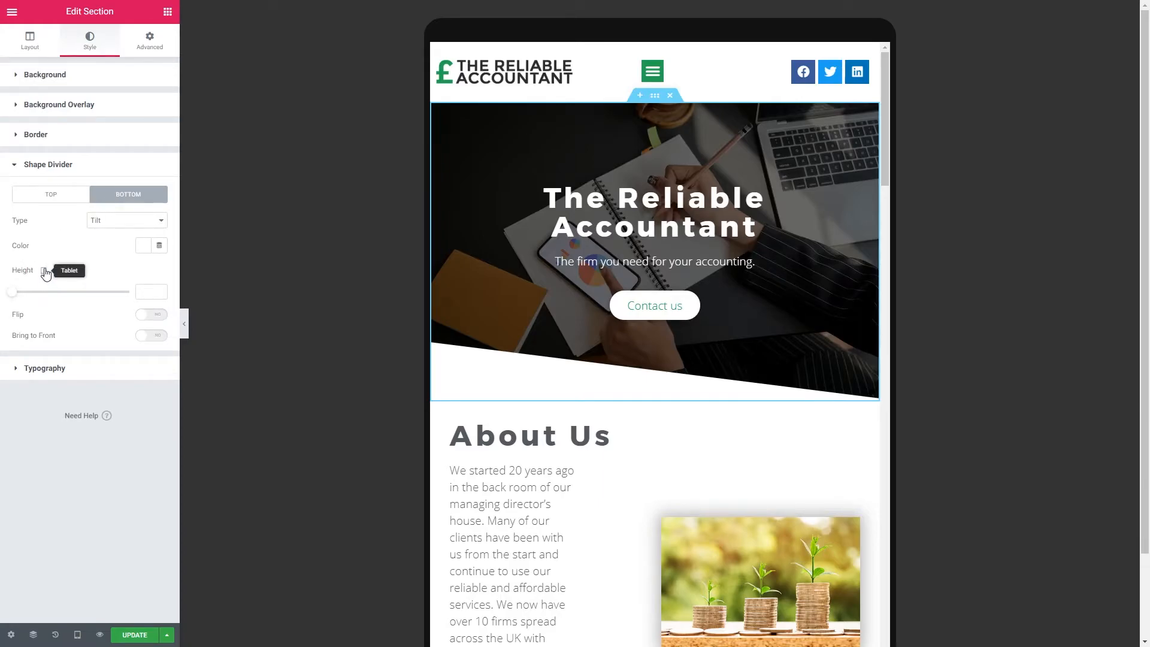
drag(16, 297, 24, 299)
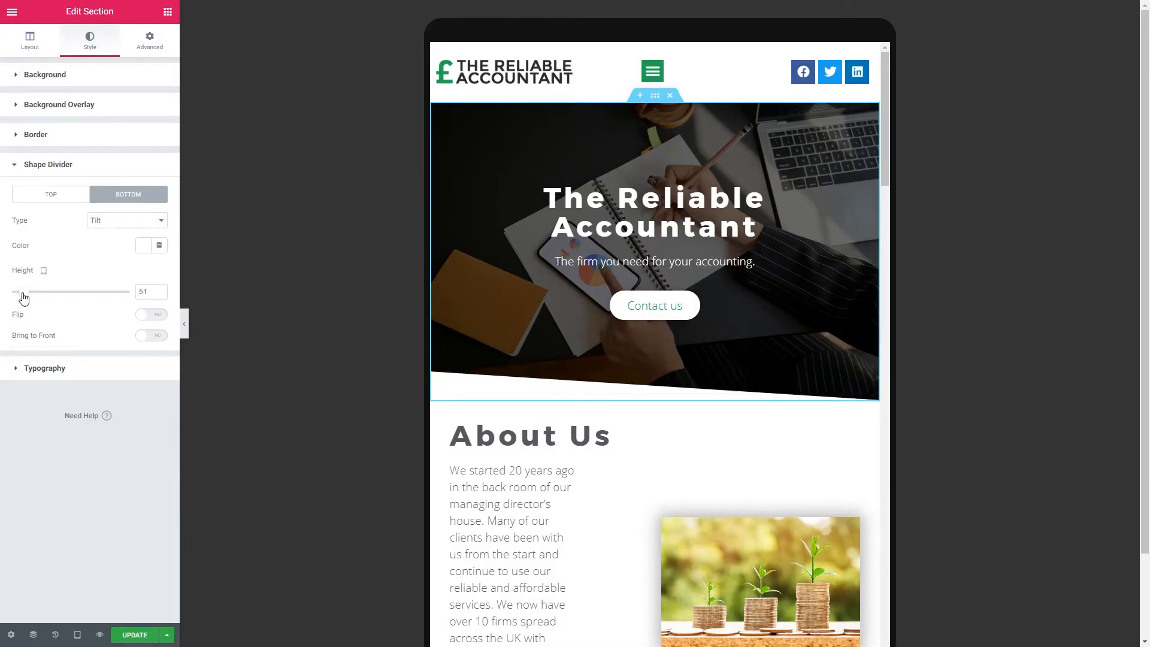
click(160, 294)
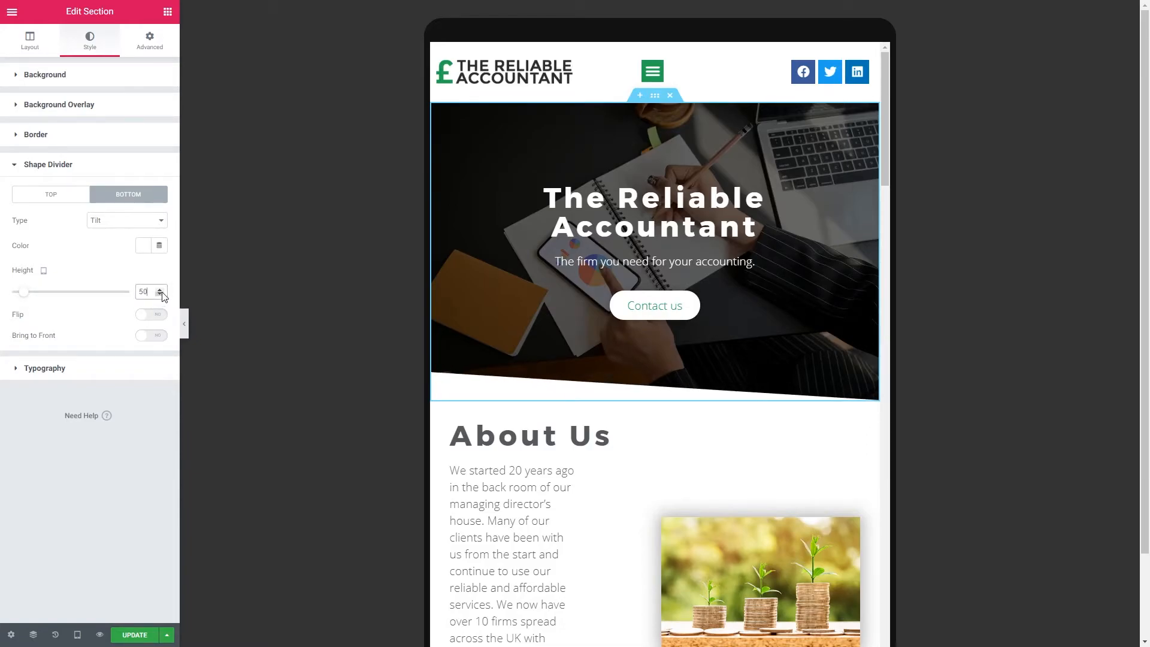
scroll(707, 506, down, 4)
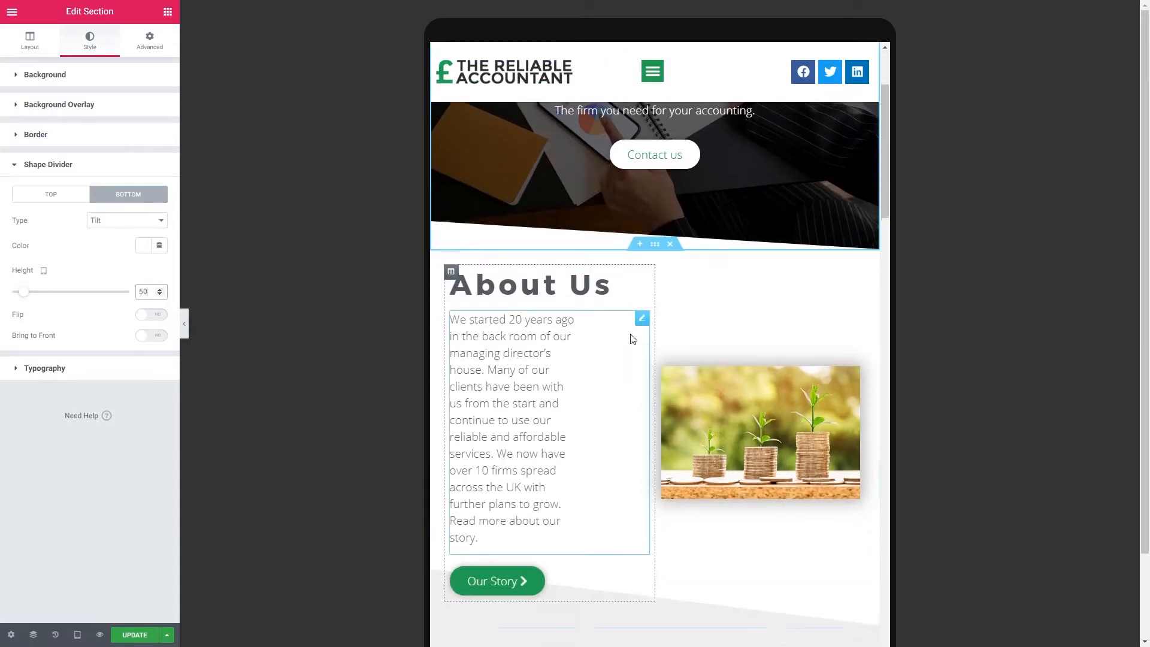
scroll(708, 506, up, 4)
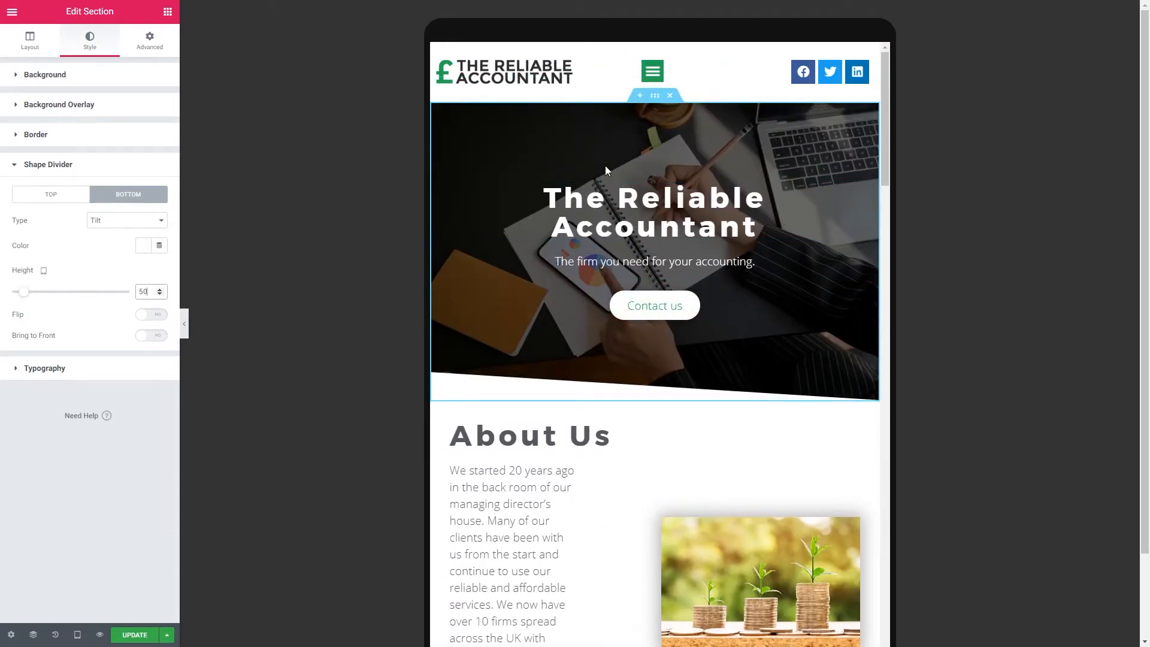
click(187, 324)
click(5, 323)
- Switch to mobile view and set the hero heading "The Reliable Accountant" to a font size of 2 rem
click(78, 634)
click(57, 606)
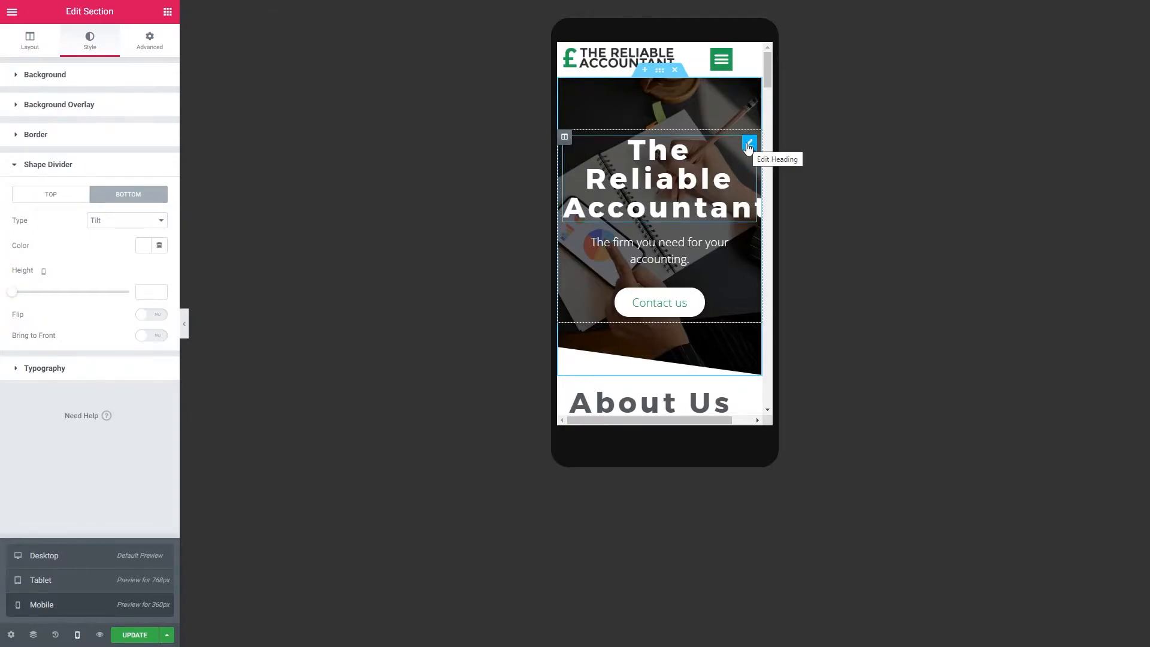
click(748, 144)
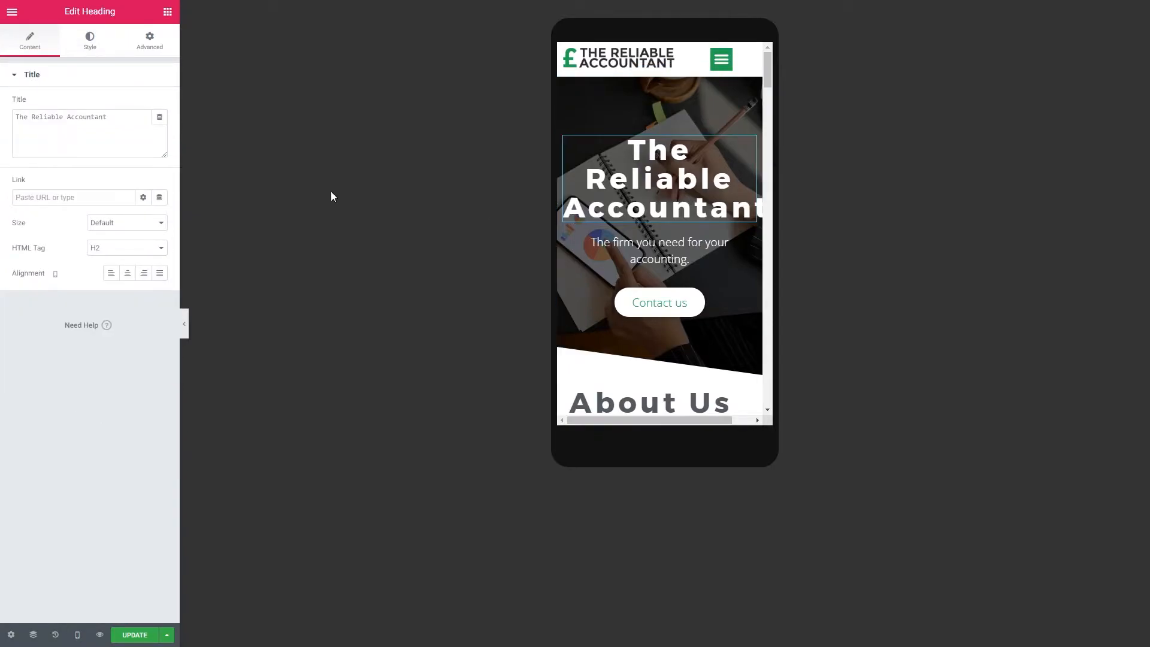
click(90, 42)
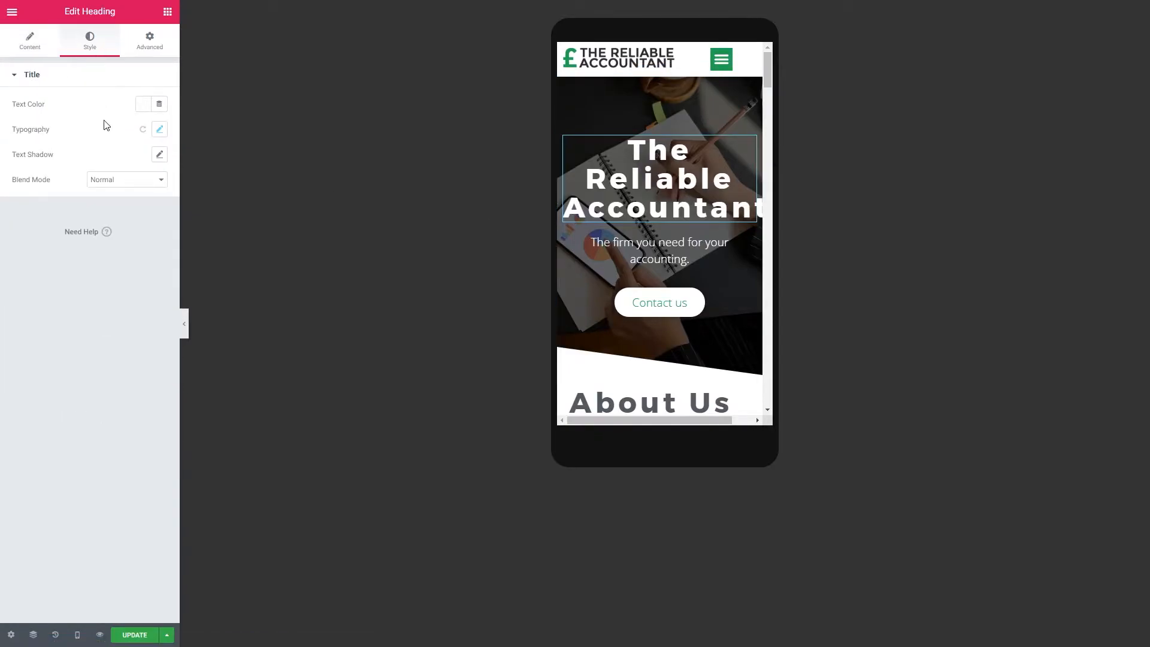
click(159, 130)
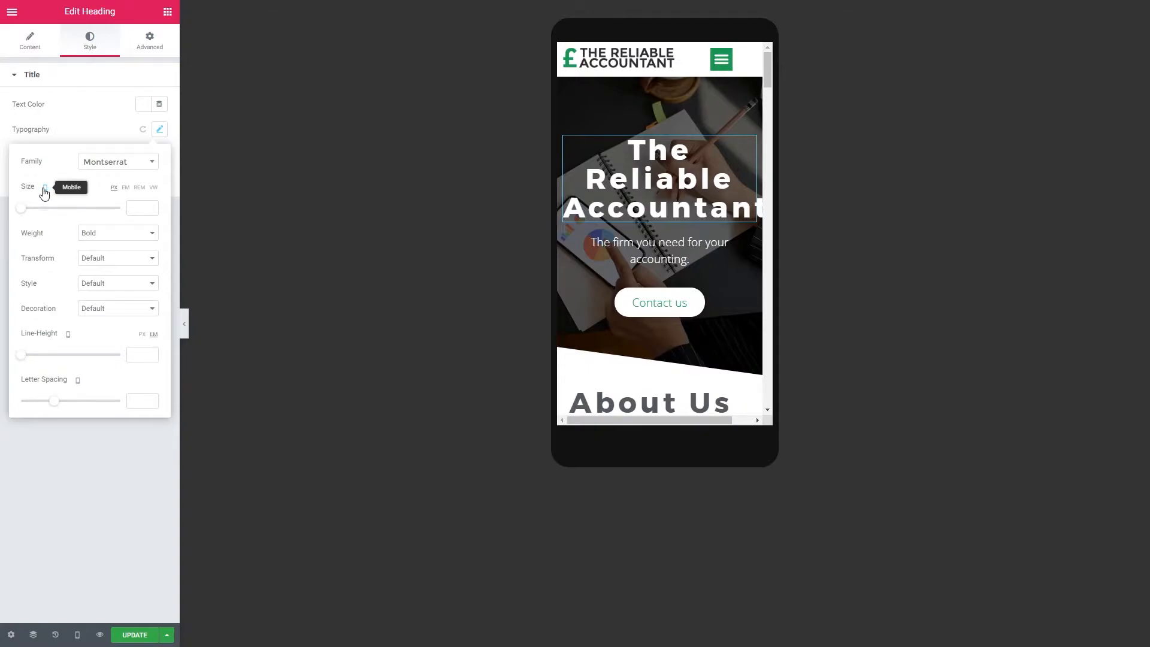
click(140, 187)
drag(26, 210, 44, 213)
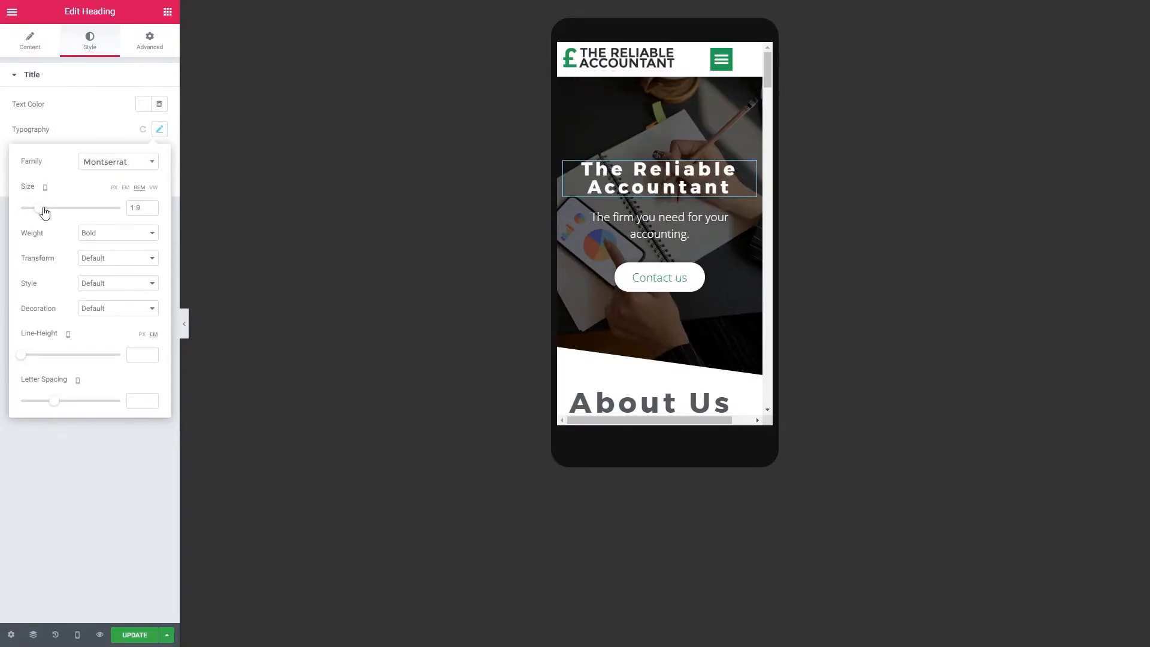
click(153, 207)
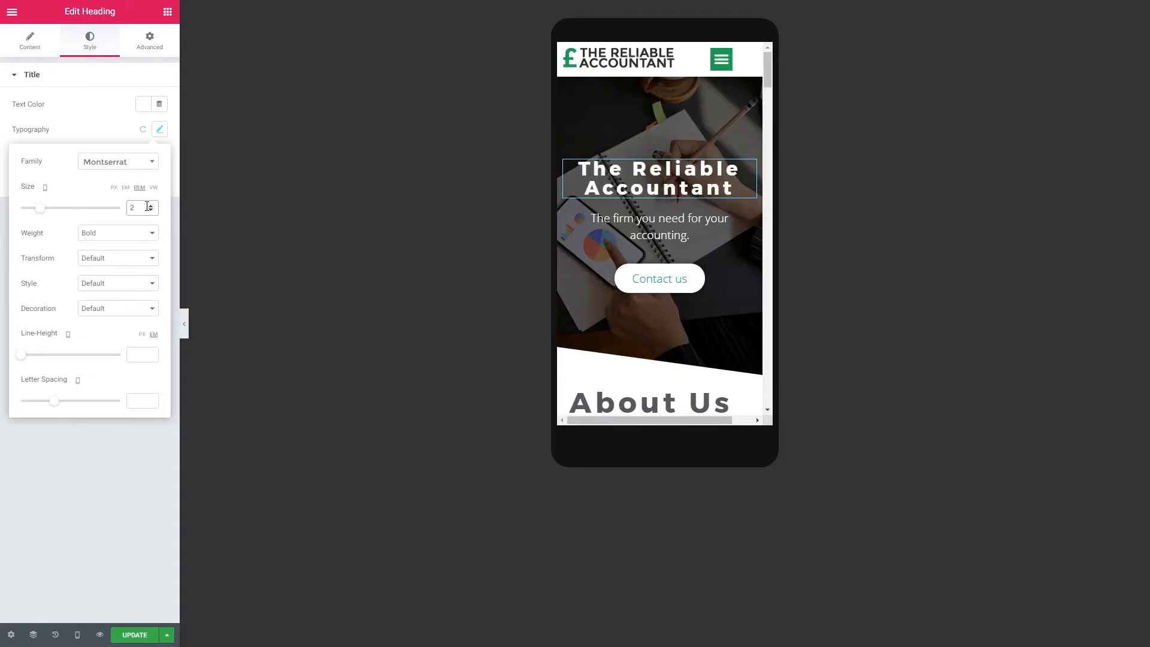
click(158, 130)
scroll(661, 314, down, 2)
scroll(663, 315, up, 2)
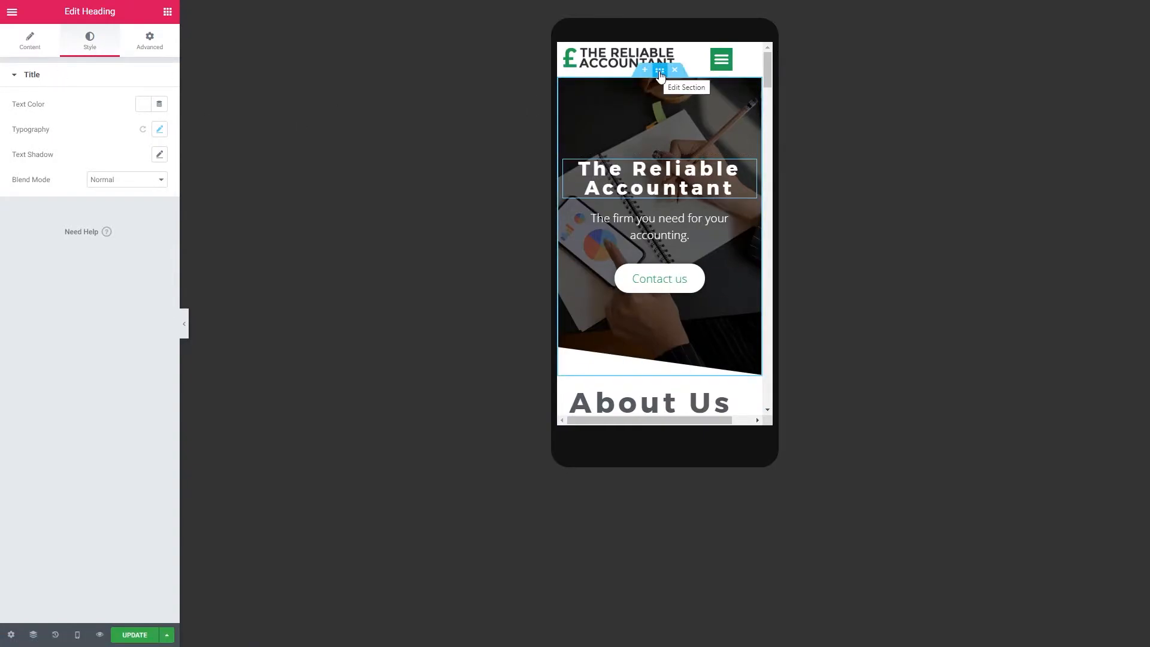
- Set the hero section's bottom shape divider height to 25 for mobile
click(659, 70)
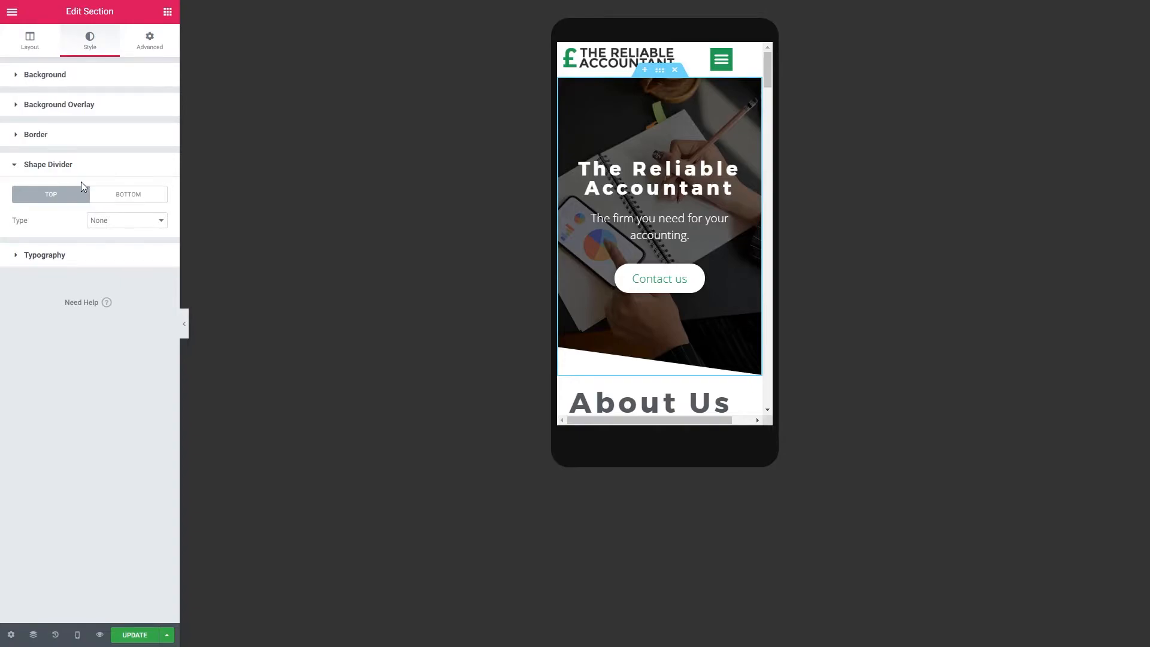
click(130, 196)
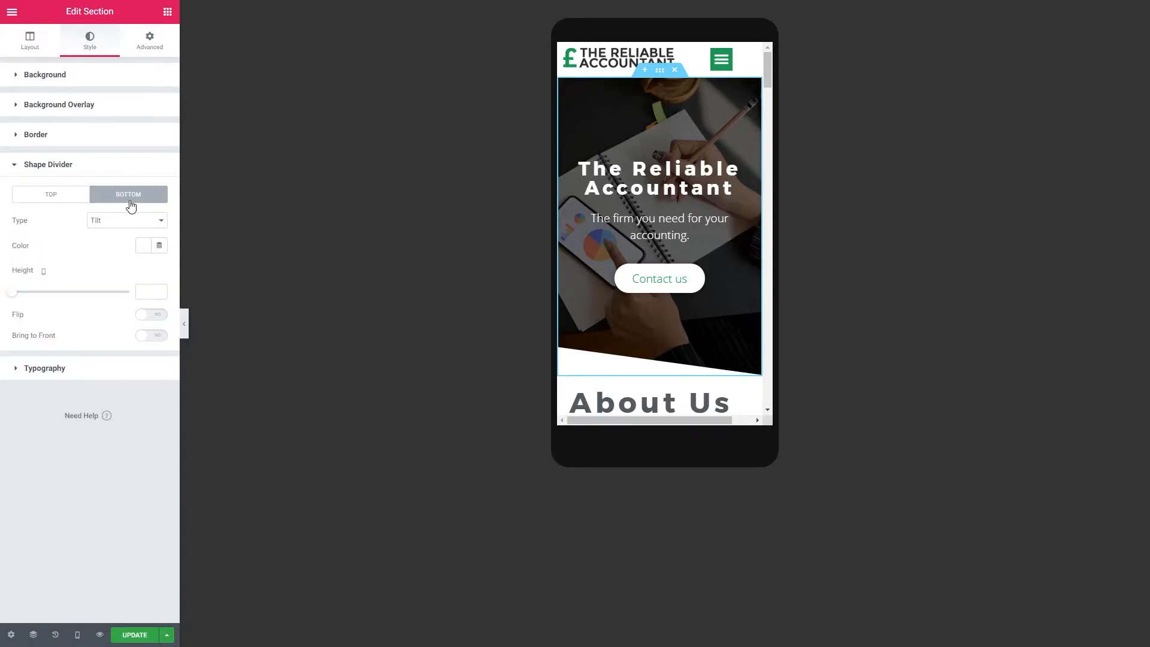
drag(12, 292, 20, 296)
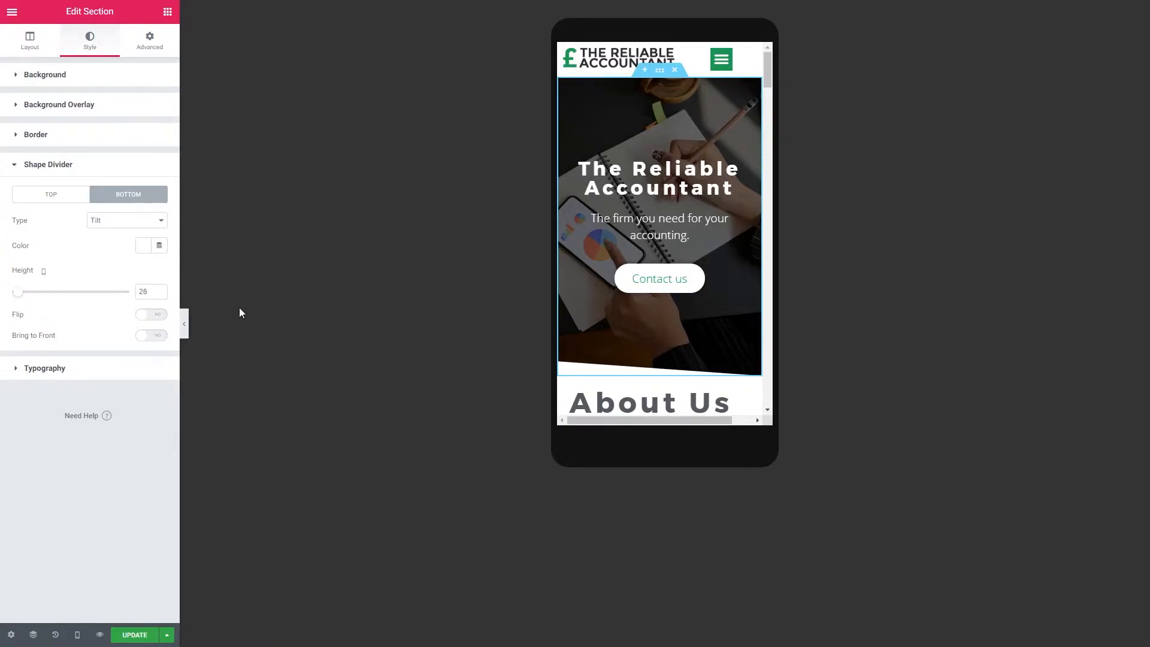
click(161, 294)
- Compare the hero and About Us sections in tablet and desktop views, ending in tablet view
click(77, 634)
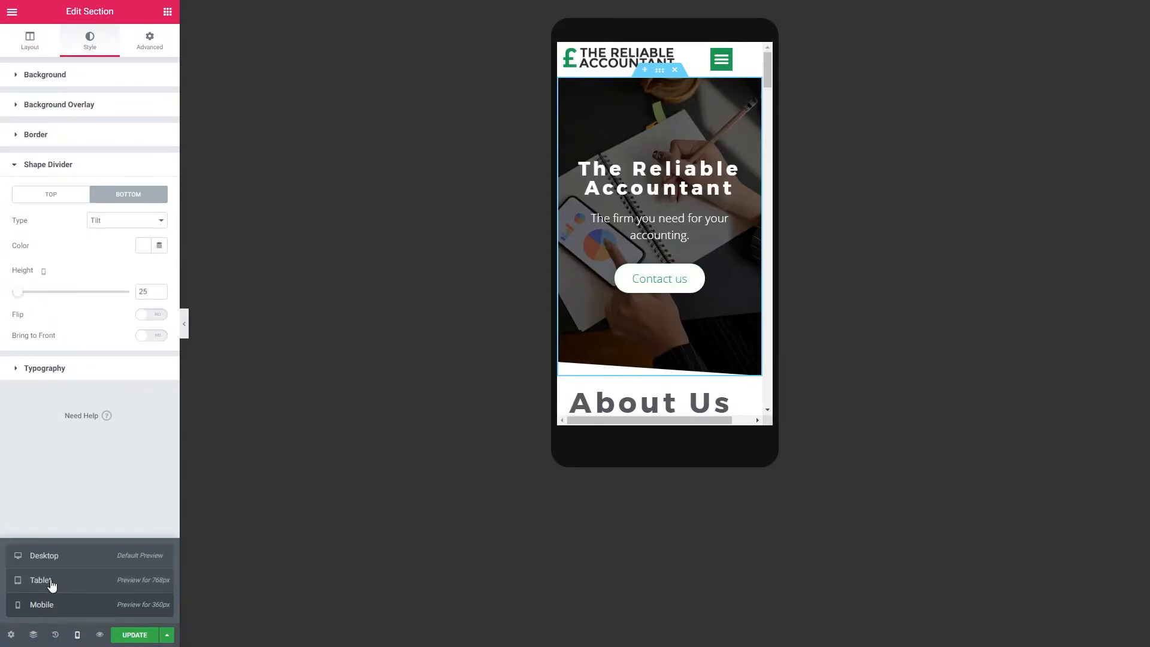
click(51, 581)
click(52, 557)
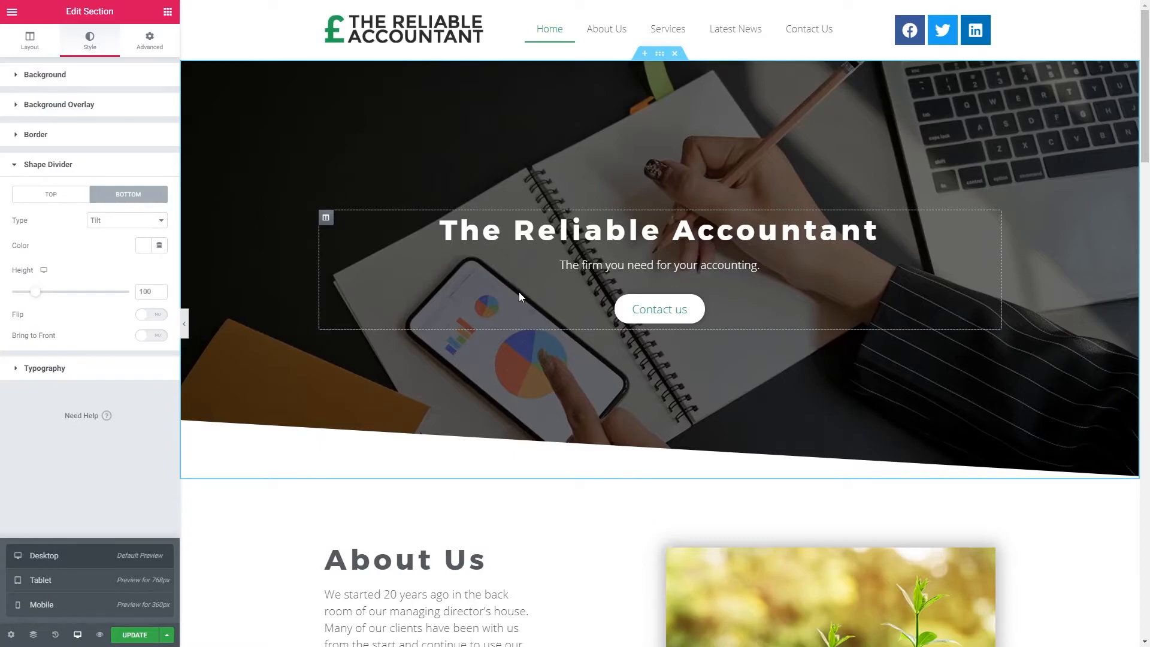
scroll(518, 294, down, 5)
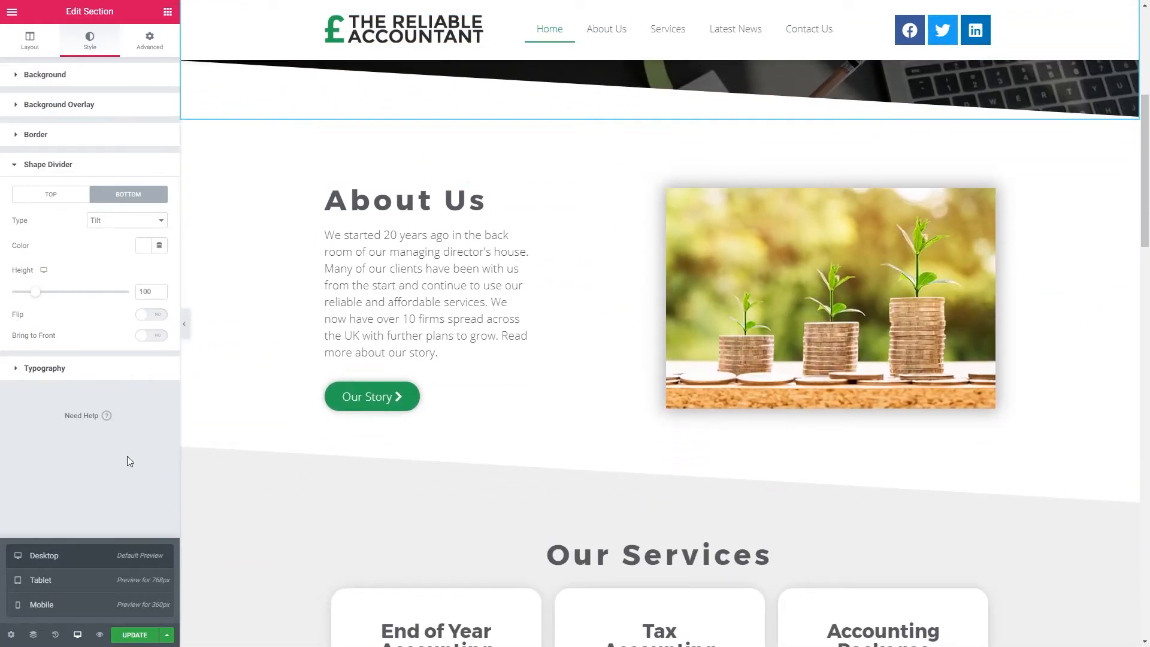
click(54, 583)
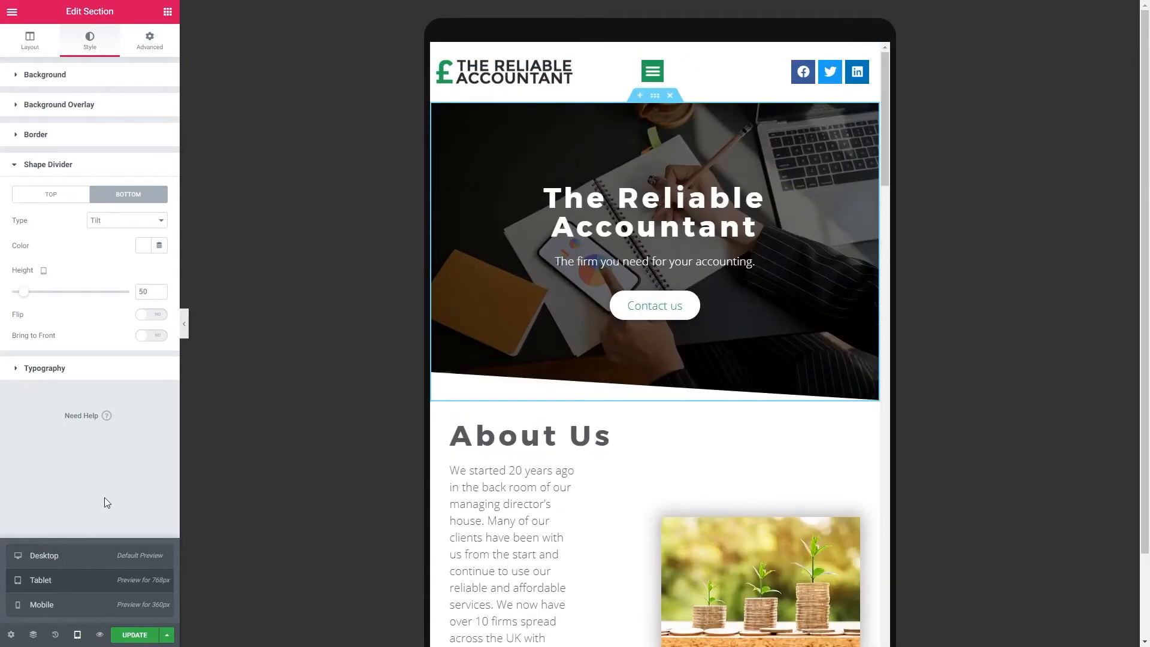
- Set the About Us section's bottom shape divider height to 50 for tablet
scroll(632, 418, down, 4)
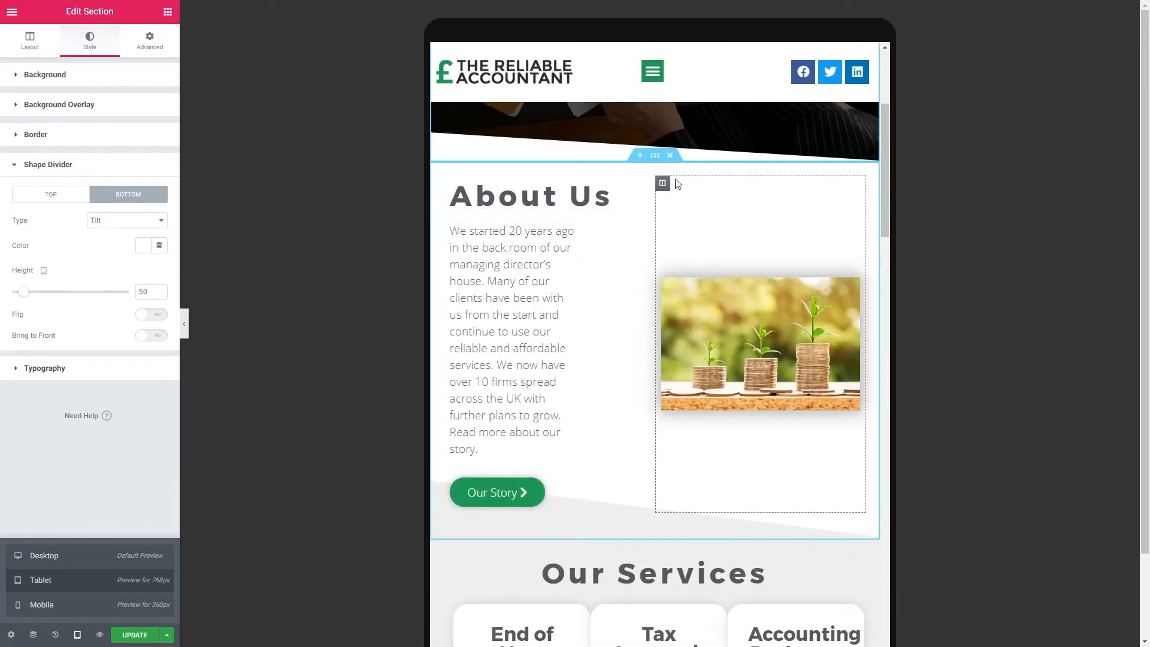
click(654, 156)
click(103, 49)
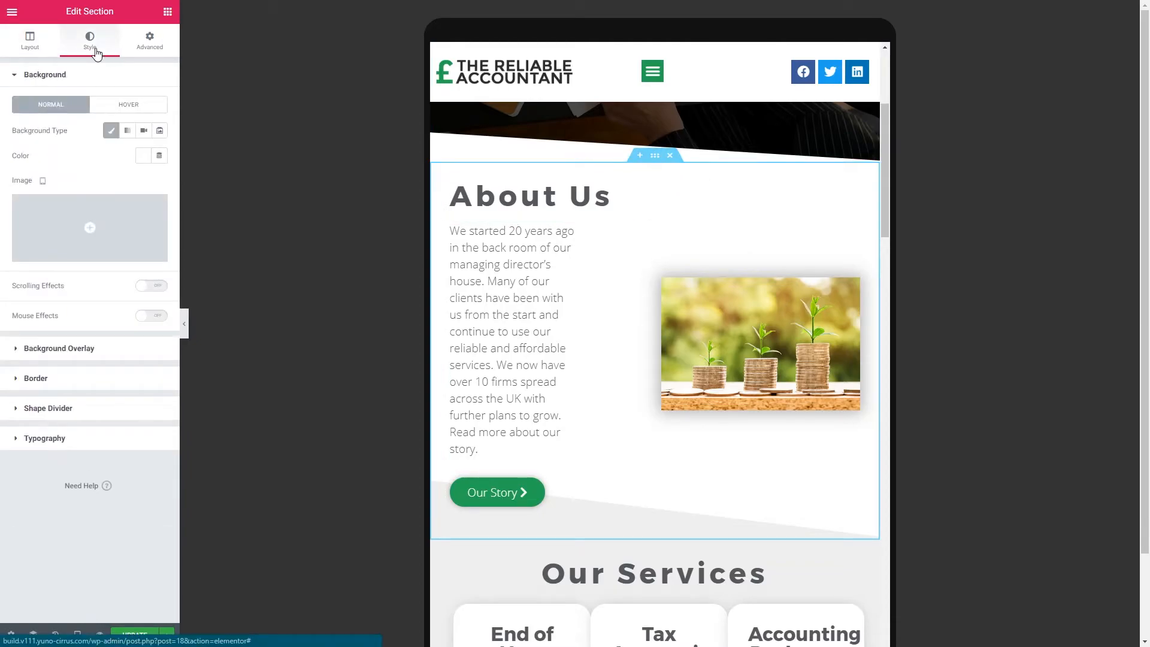
click(43, 411)
click(129, 196)
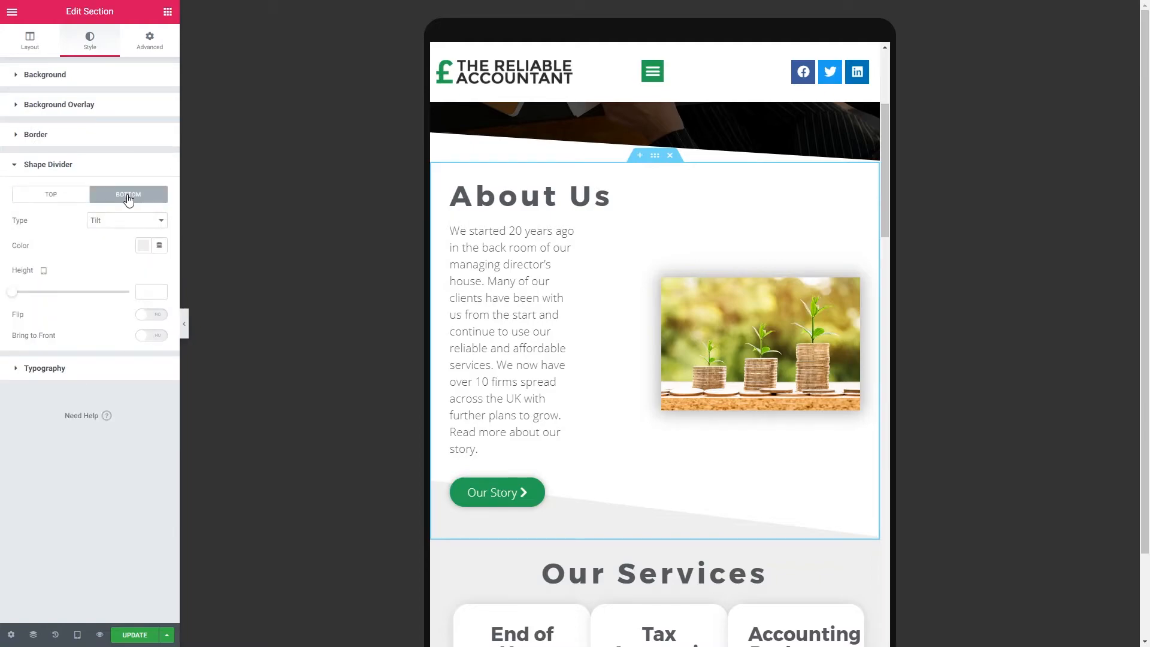
drag(12, 293, 20, 295)
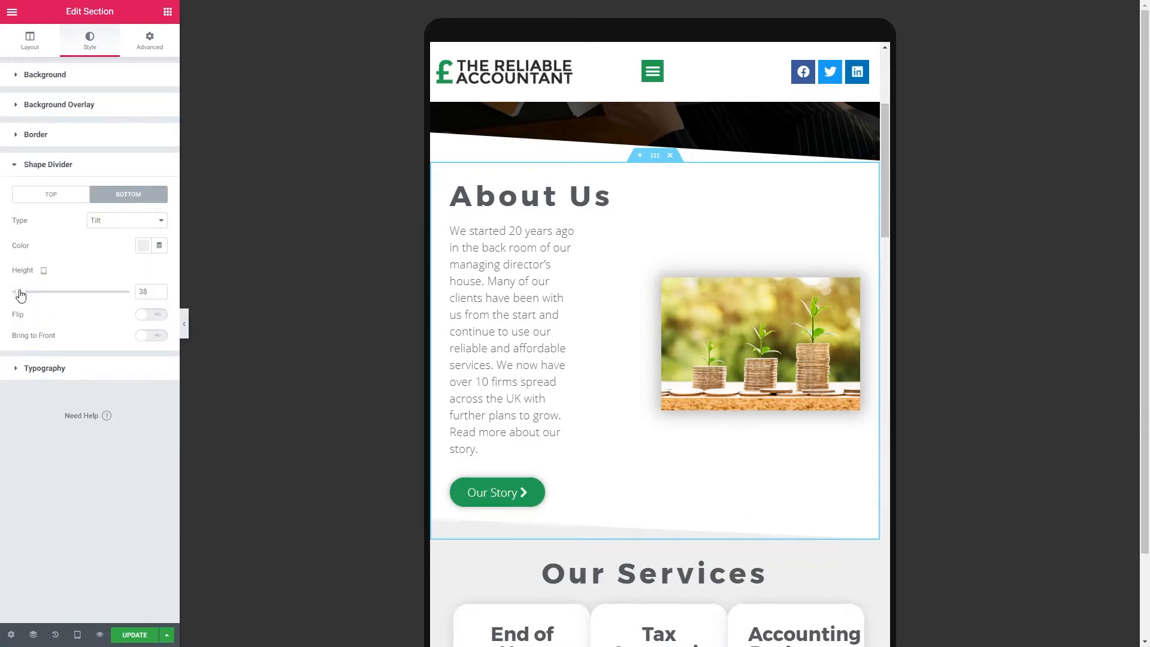
double_click(146, 292)
text(50)
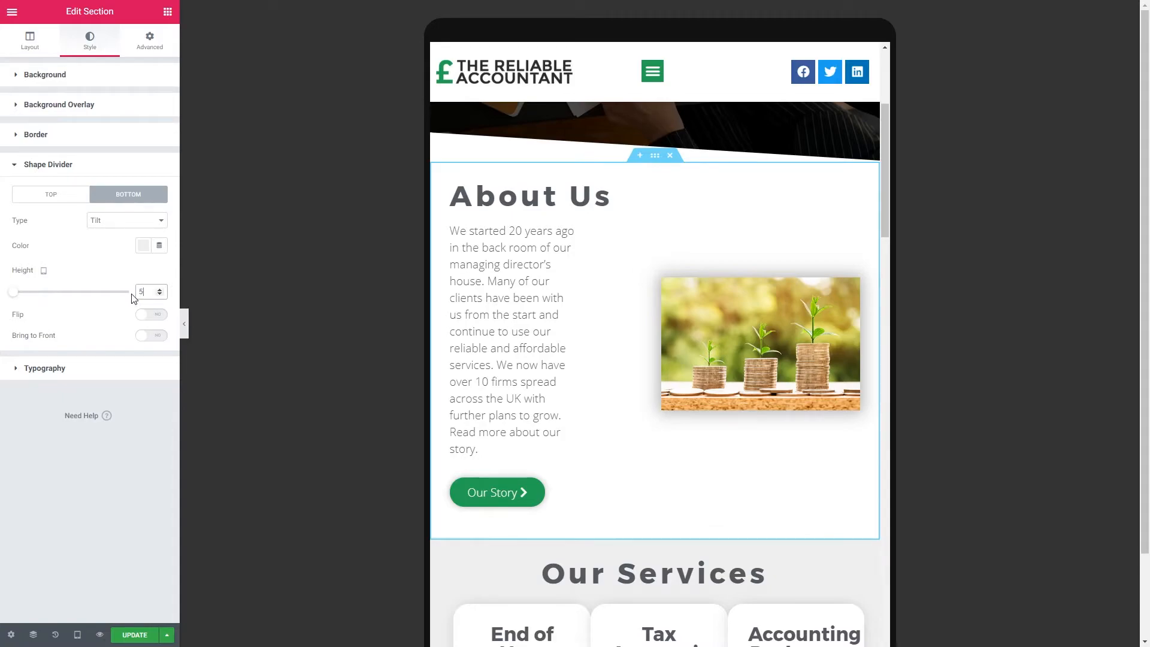
- Set the About Us section's bottom shape divider height to 25 for mobile
mouse_move(44, 270)
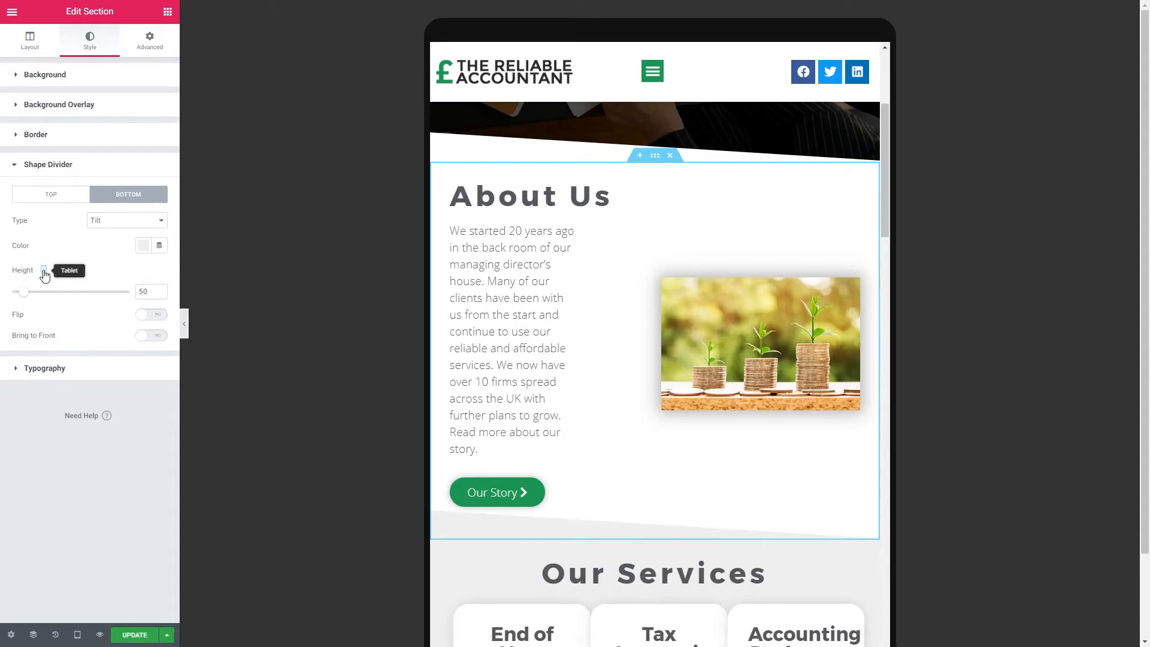
click(45, 284)
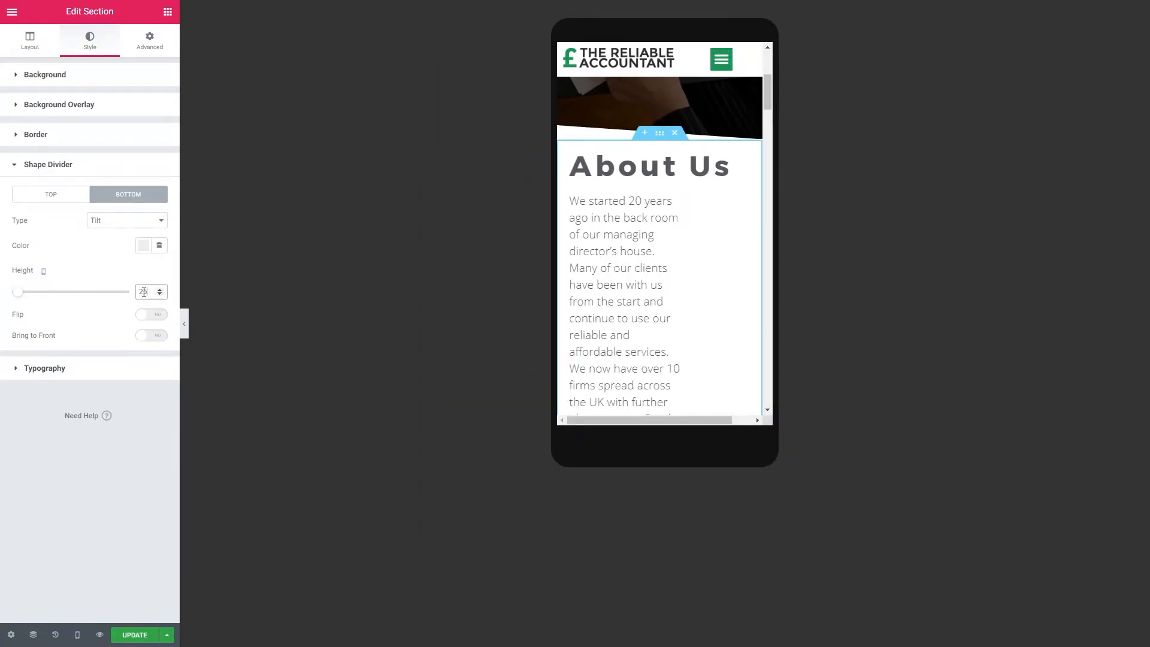
scroll(733, 274, down, 6)
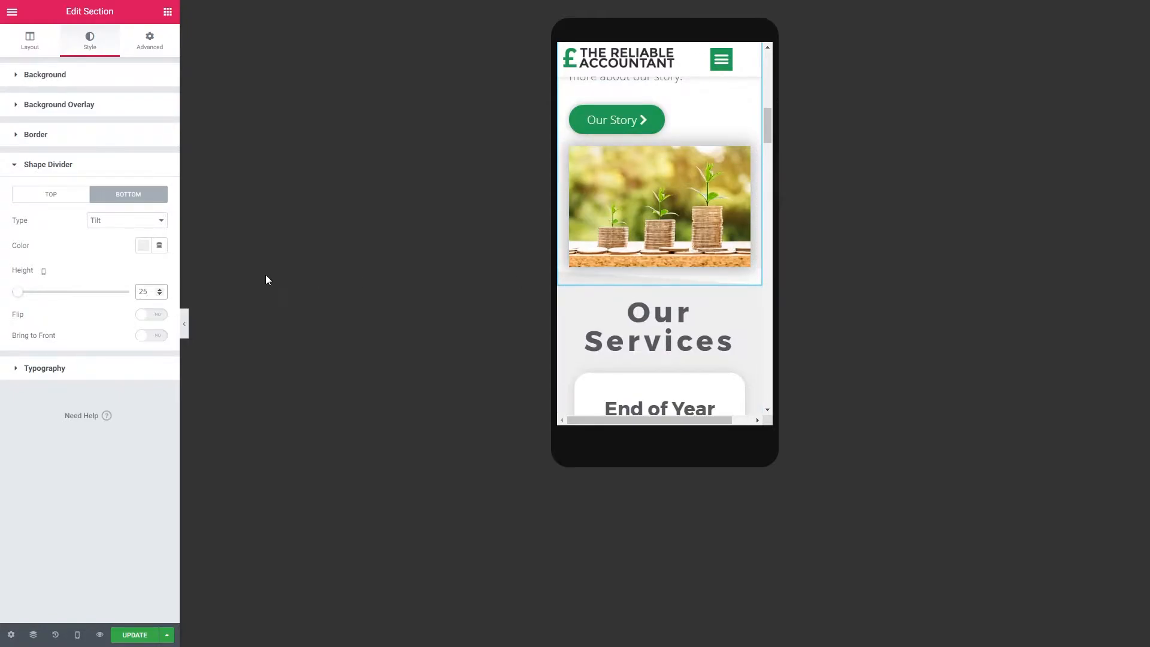
scroll(684, 259, up, 4)
scroll(686, 261, up, 2)
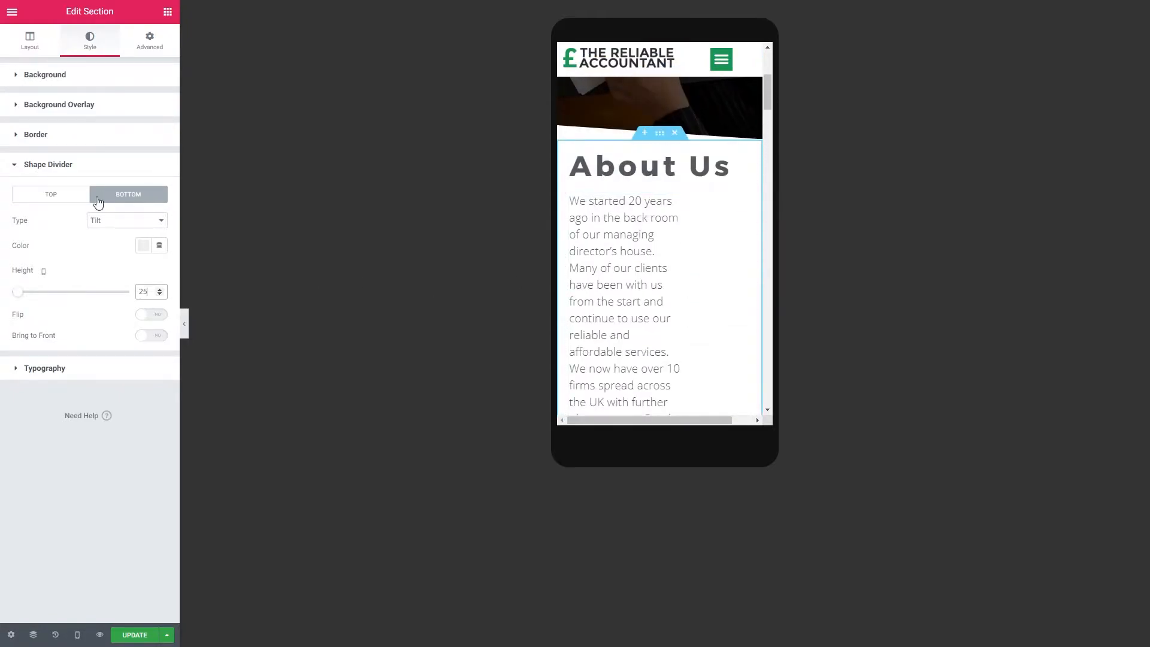
- Set all margins of the About Us paragraph to 0 for tablet, after checking its desktop margins
click(77, 635)
click(53, 580)
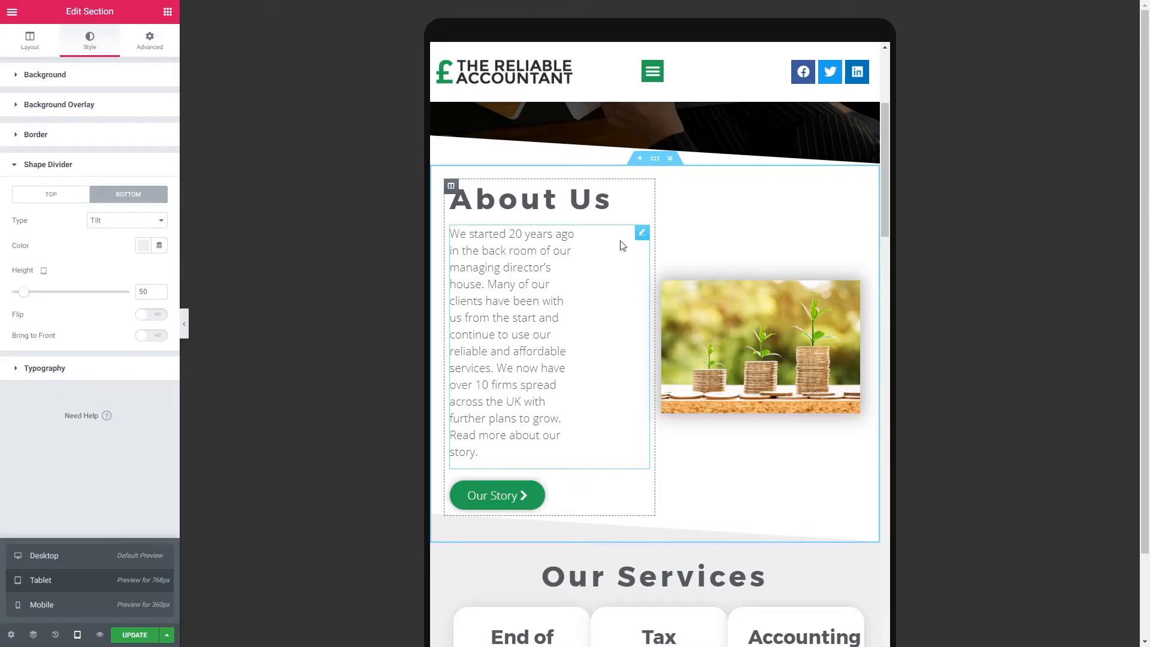
click(641, 235)
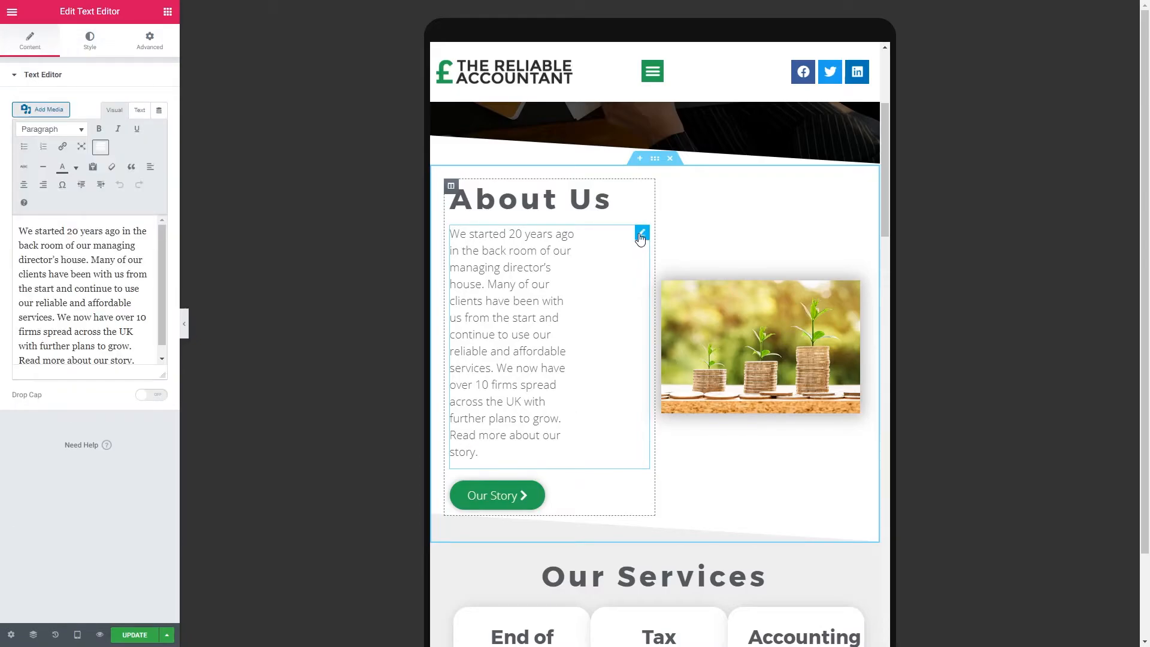
click(149, 43)
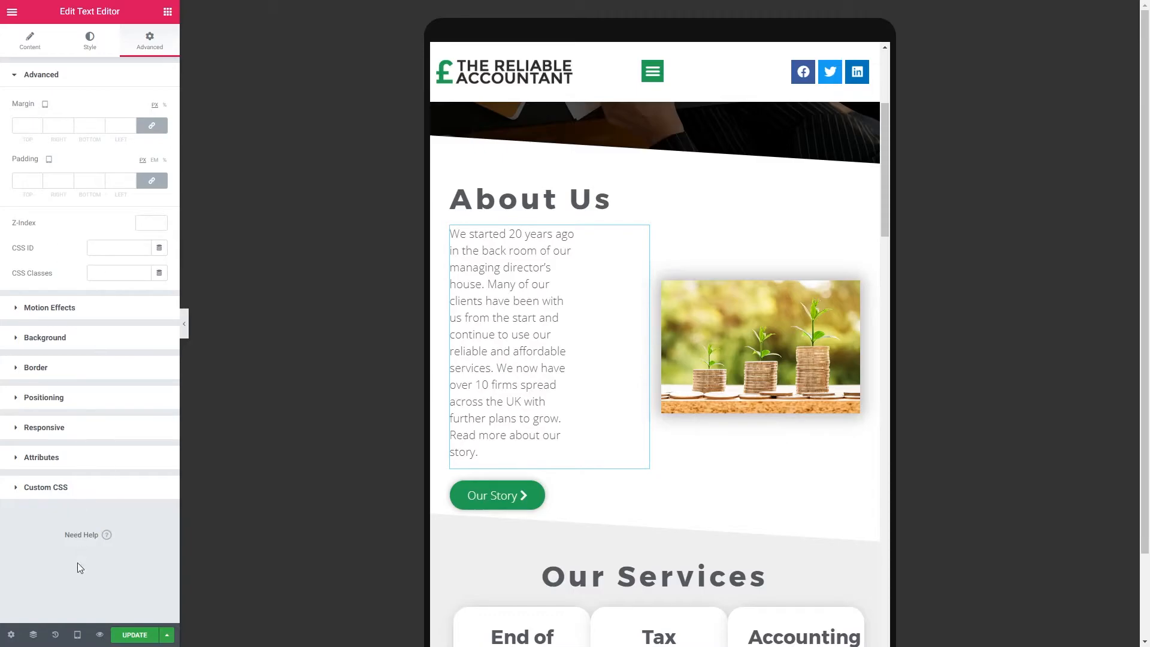
click(77, 635)
click(24, 560)
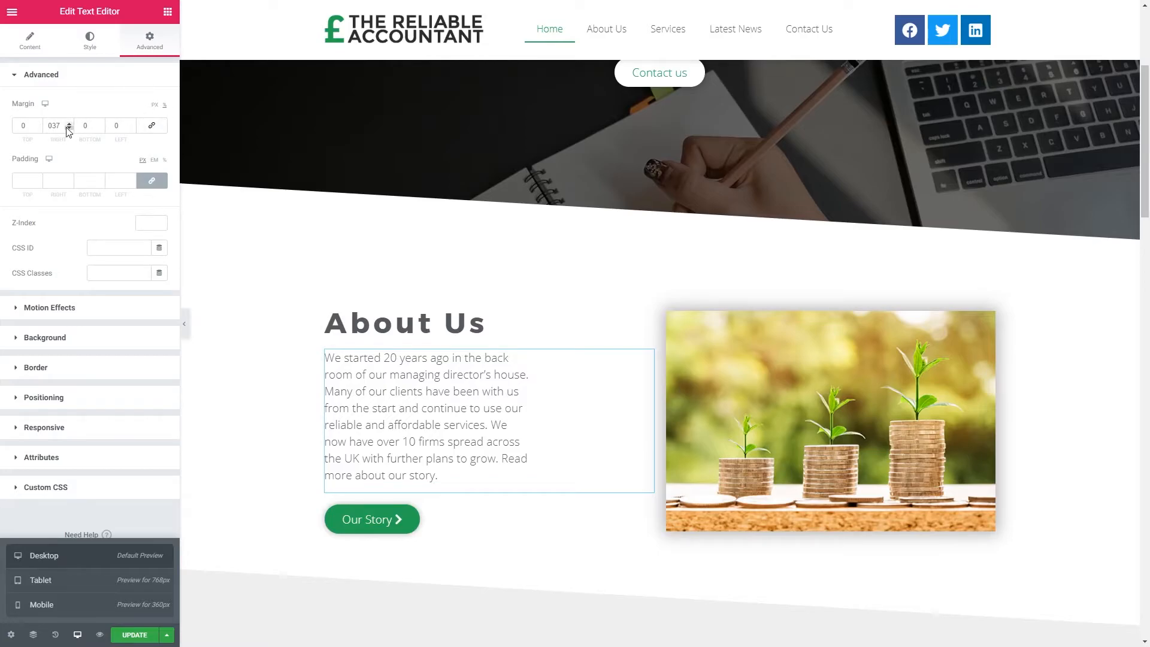
click(58, 588)
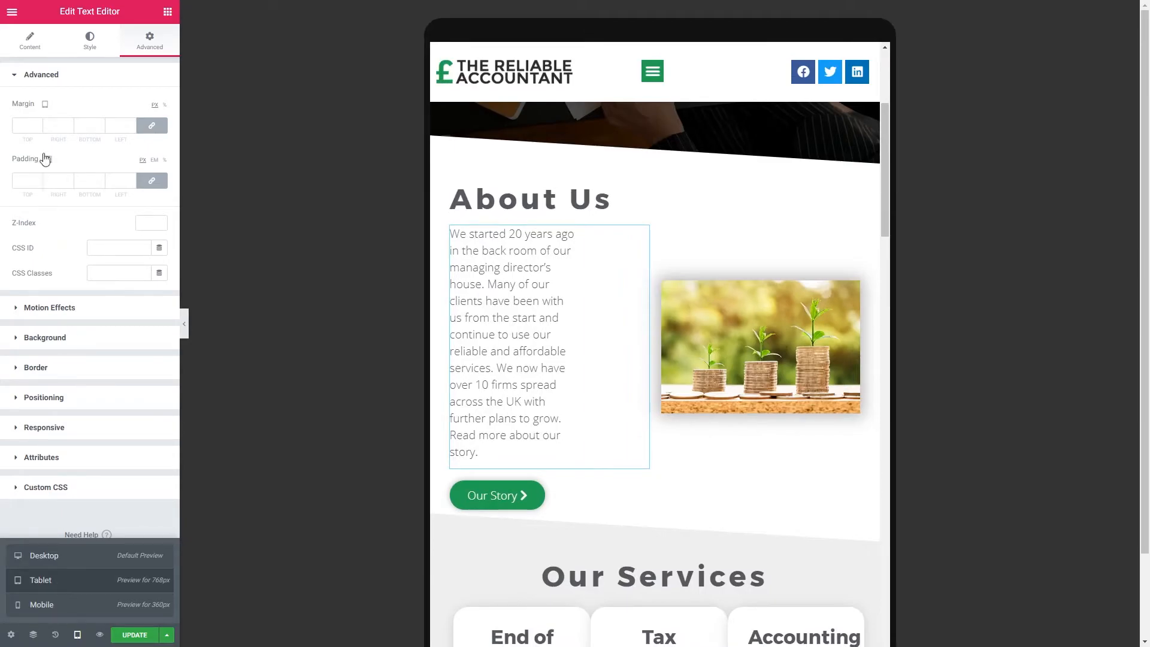
click(119, 129)
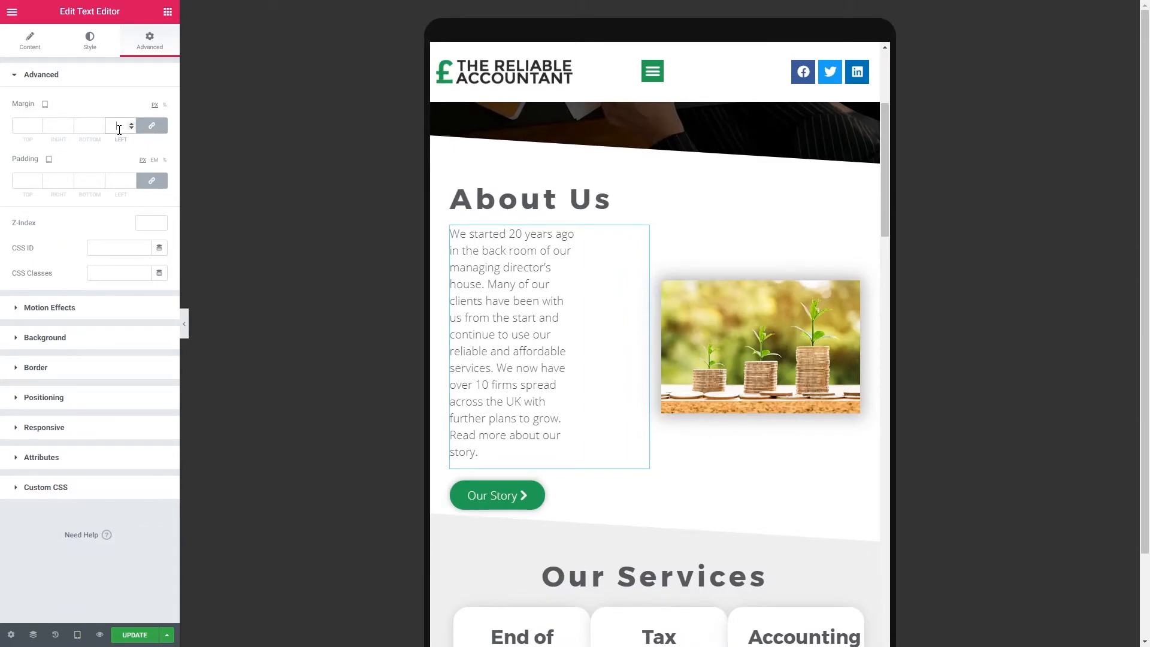
text(0)
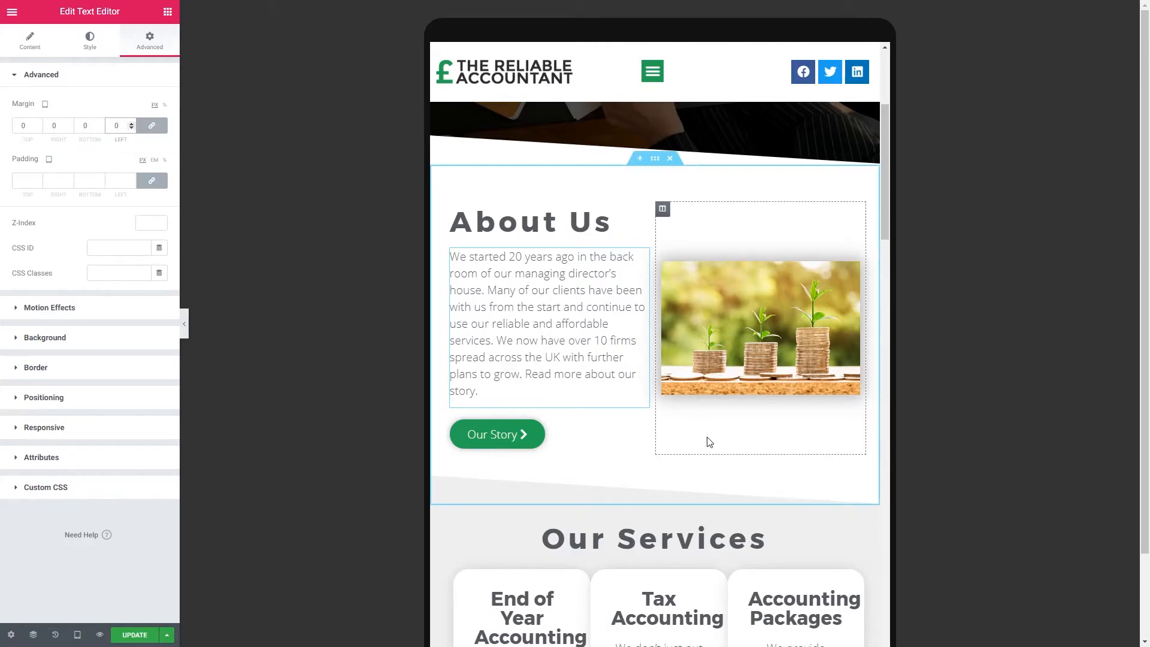
- Examine the hero and About Us sections in tablet view with the editing panel hidden, and restore the panel
click(184, 323)
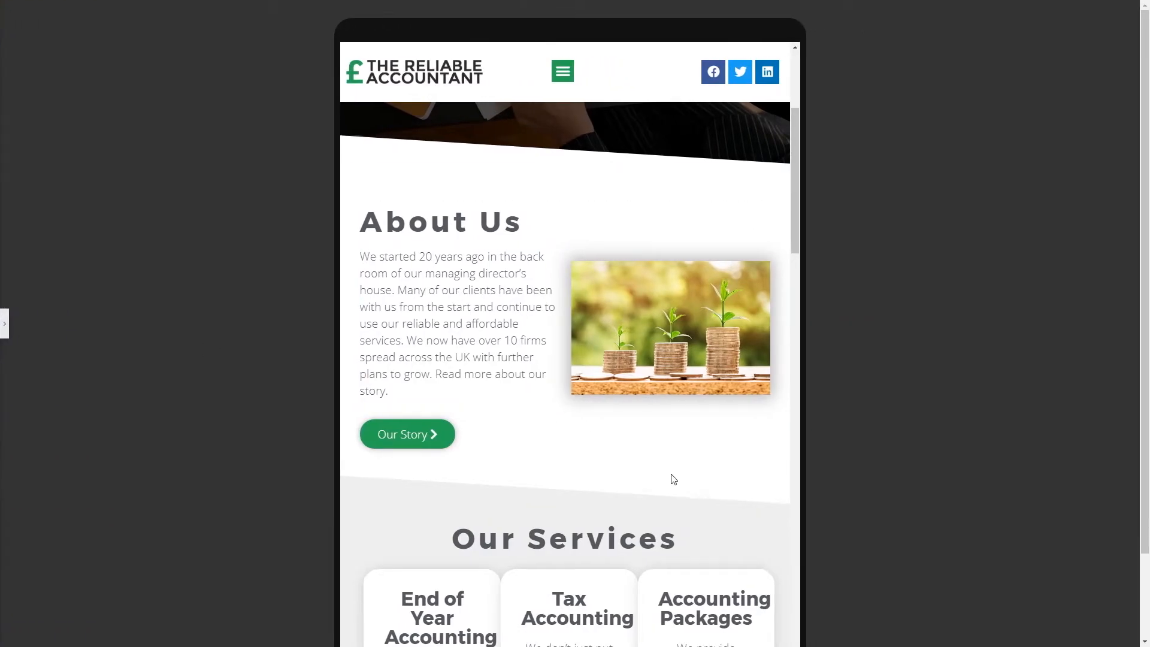
scroll(673, 479, down, 1)
scroll(673, 479, up, 4)
scroll(673, 479, down, 2)
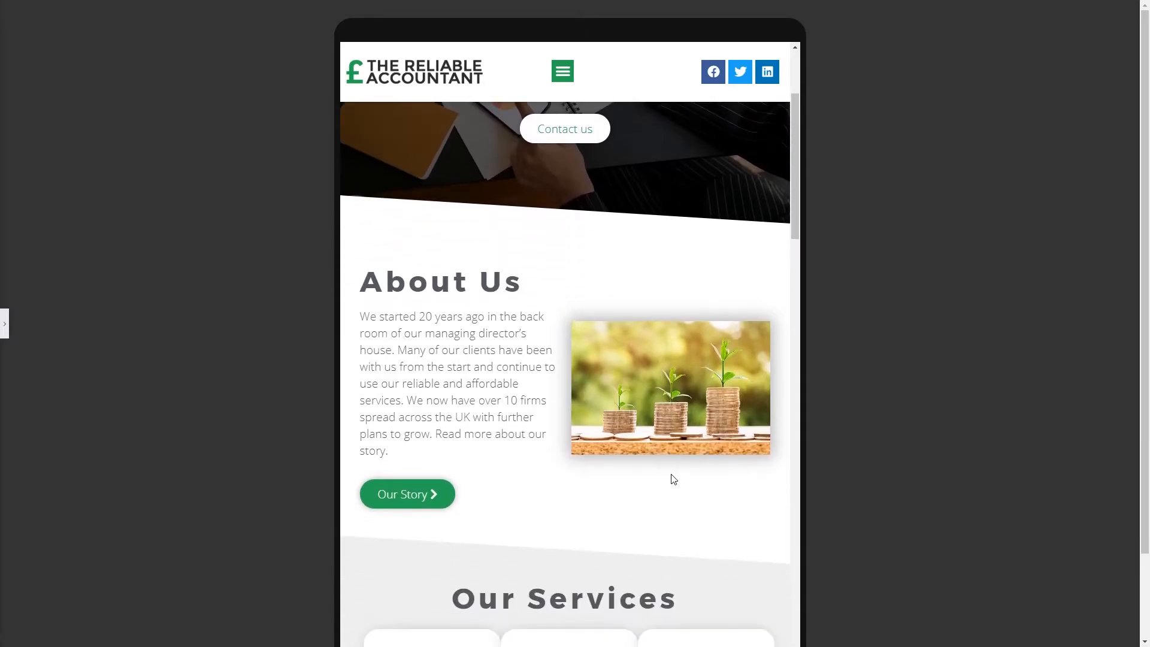
scroll(673, 479, down, 1)
scroll(640, 443, up, 1)
scroll(638, 441, down, 1)
click(5, 325)
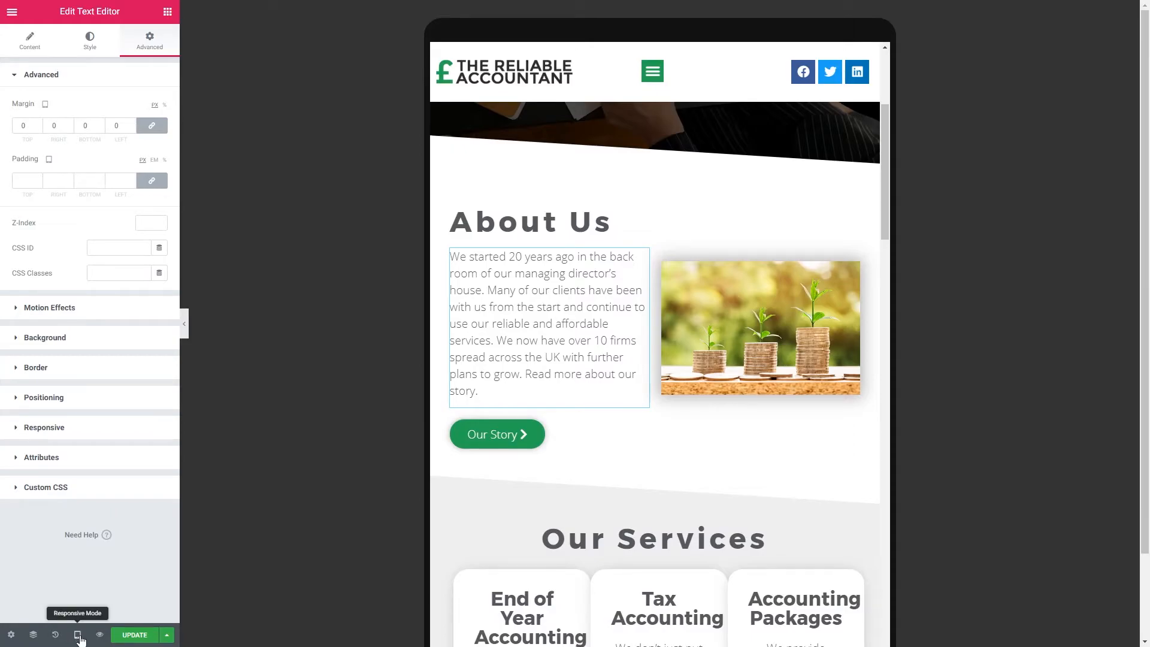
- Switch to mobile view and examine the About Us section's text, button, image and transition into Our Services
click(78, 635)
click(42, 605)
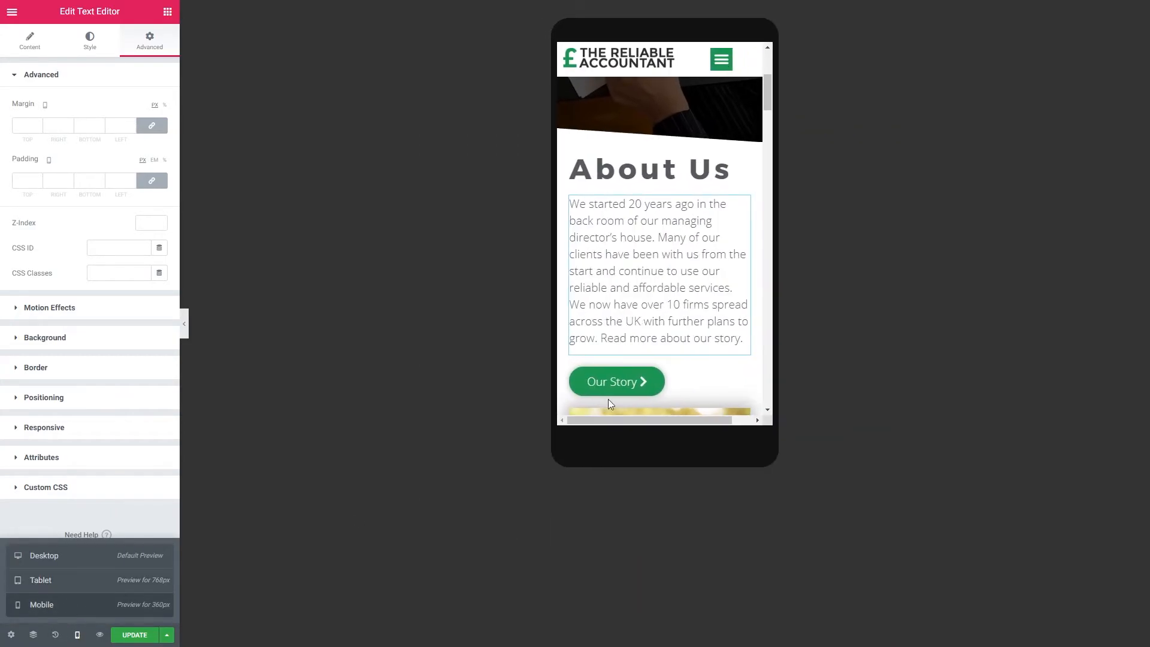
scroll(684, 227, down, 4)
scroll(695, 240, up, 4)
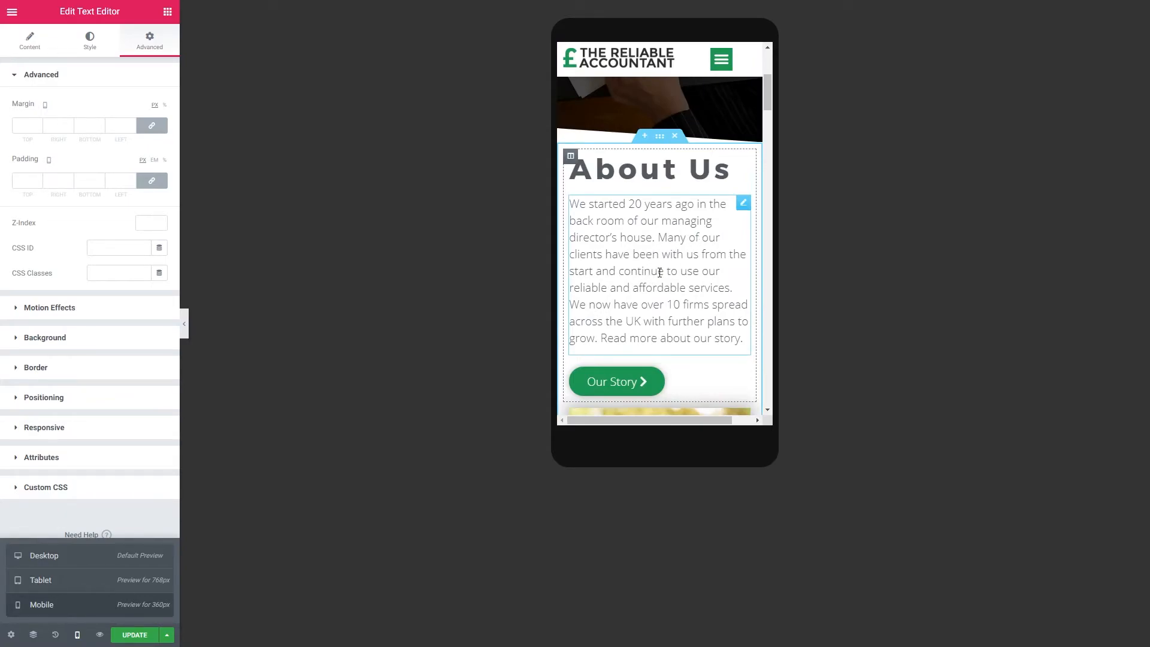
scroll(666, 277, down, 6)
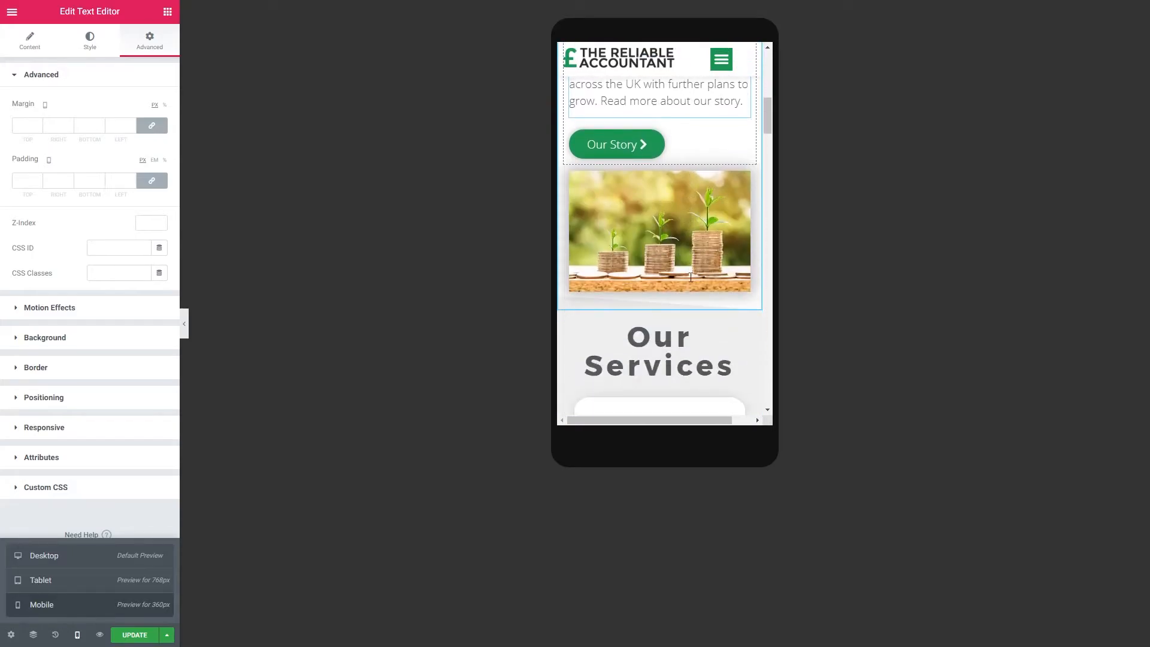
scroll(690, 277, up, 4)
scroll(690, 277, down, 3)
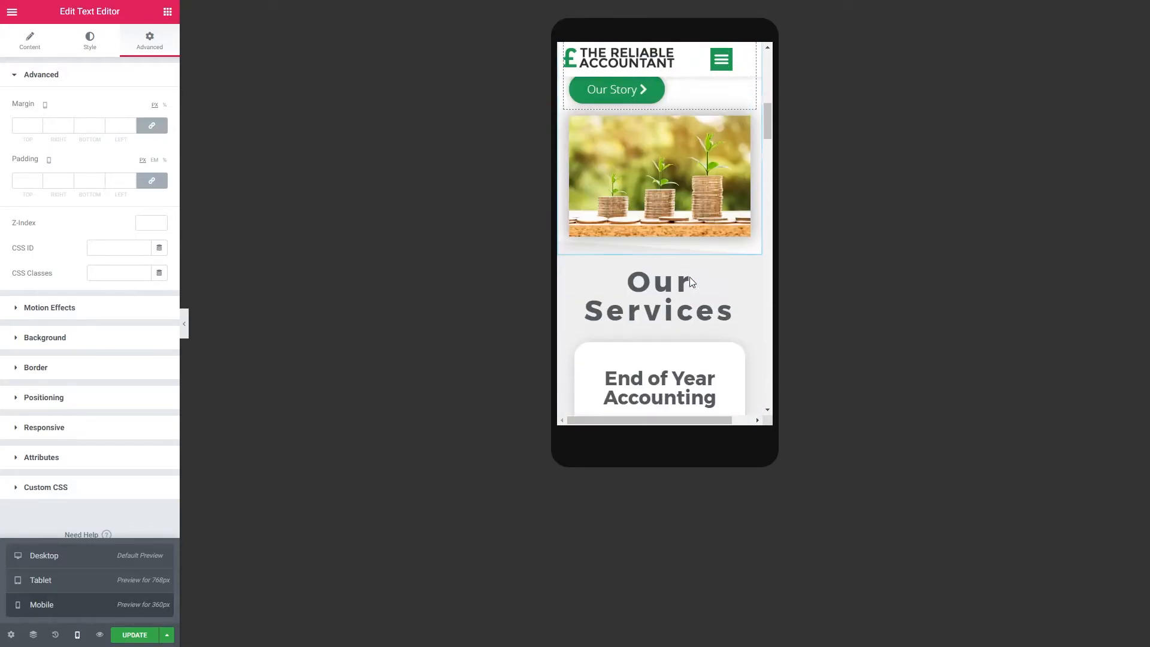
scroll(690, 278, up, 5)
scroll(690, 277, up, 1)
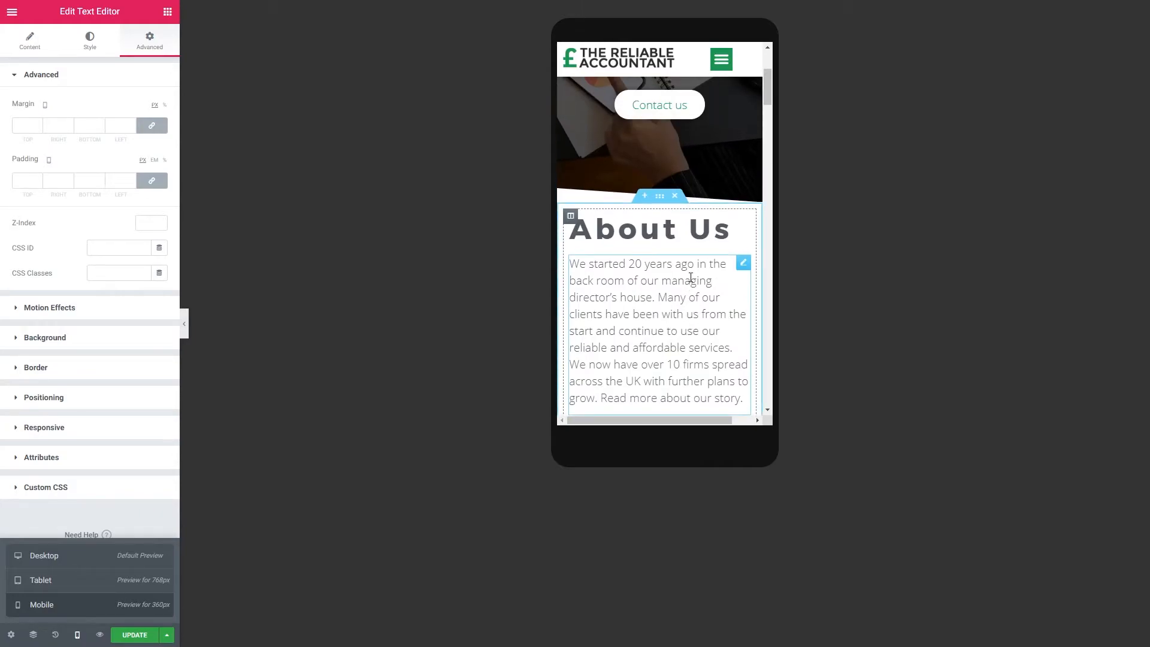
scroll(691, 277, down, 3)
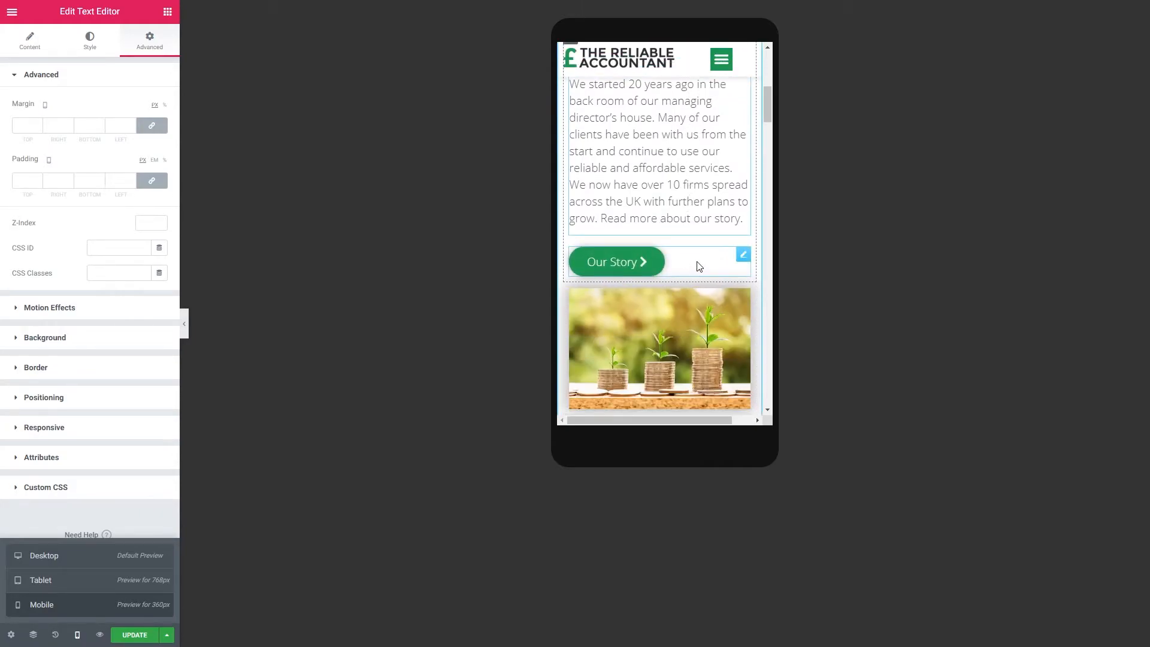
scroll(707, 252, down, 3)
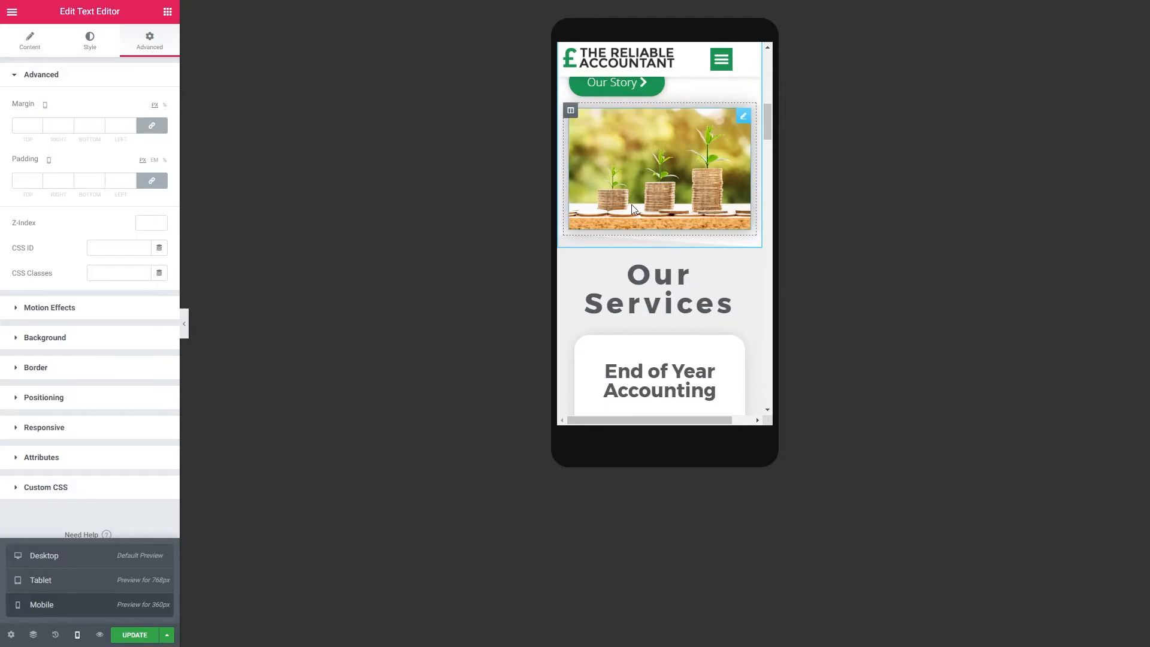
scroll(659, 254, up, 1)
scroll(659, 254, up, 5)
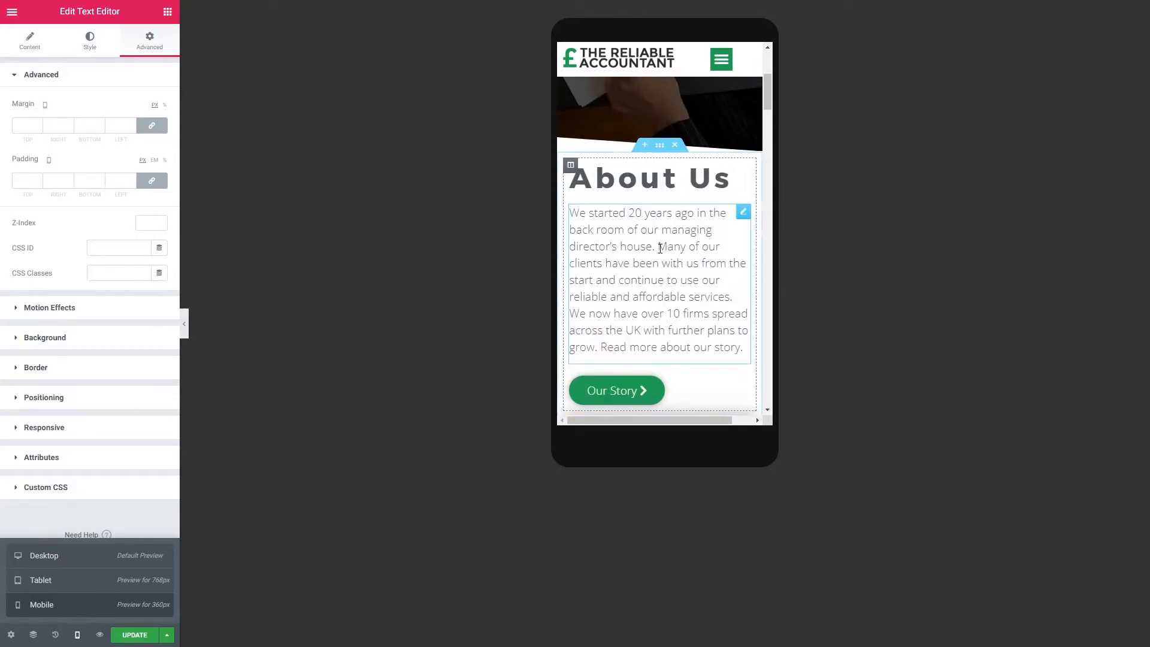
- Set the About Us section's padding to 3% on all sides for mobile
click(659, 198)
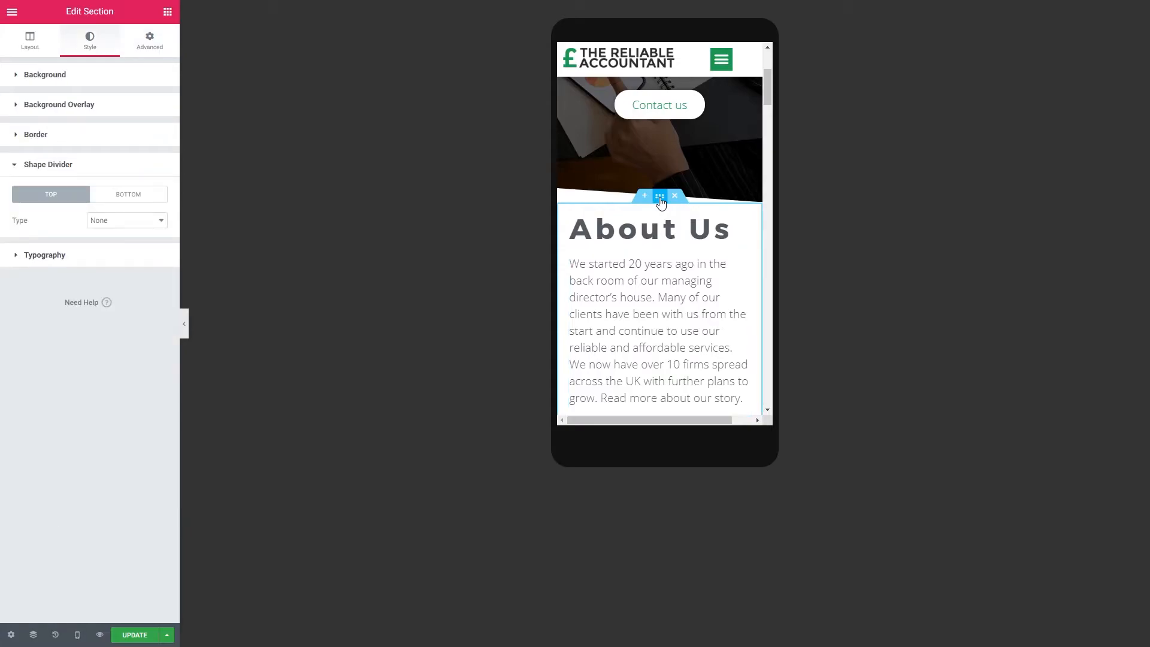
click(151, 45)
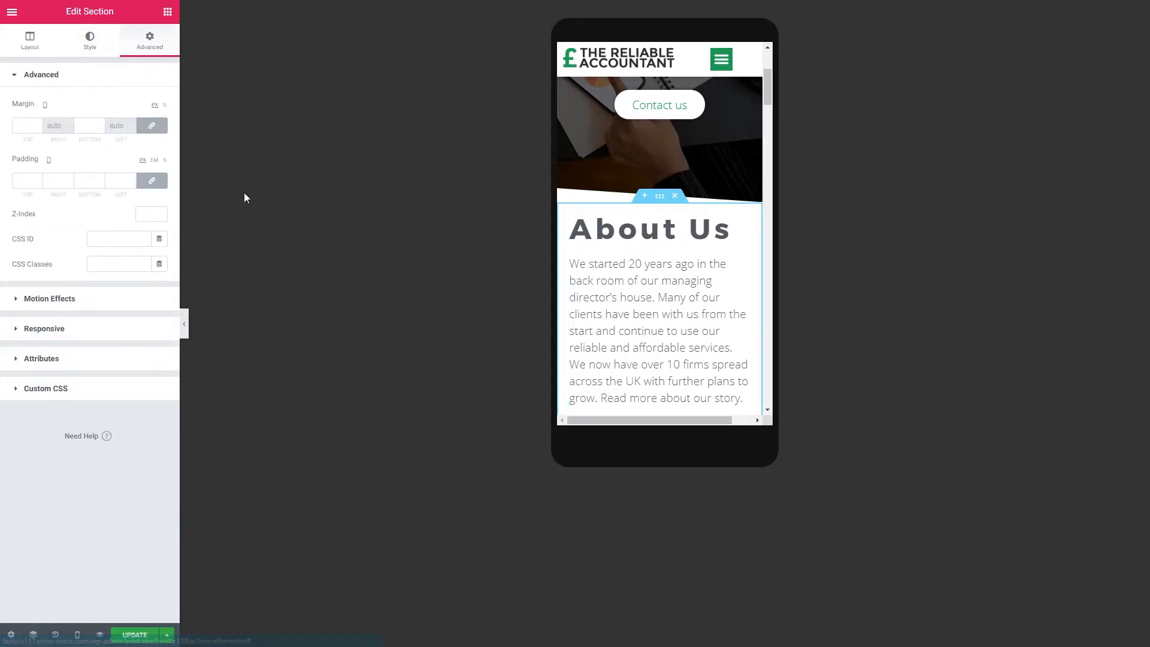
scroll(658, 273, down, 5)
scroll(657, 271, up, 1)
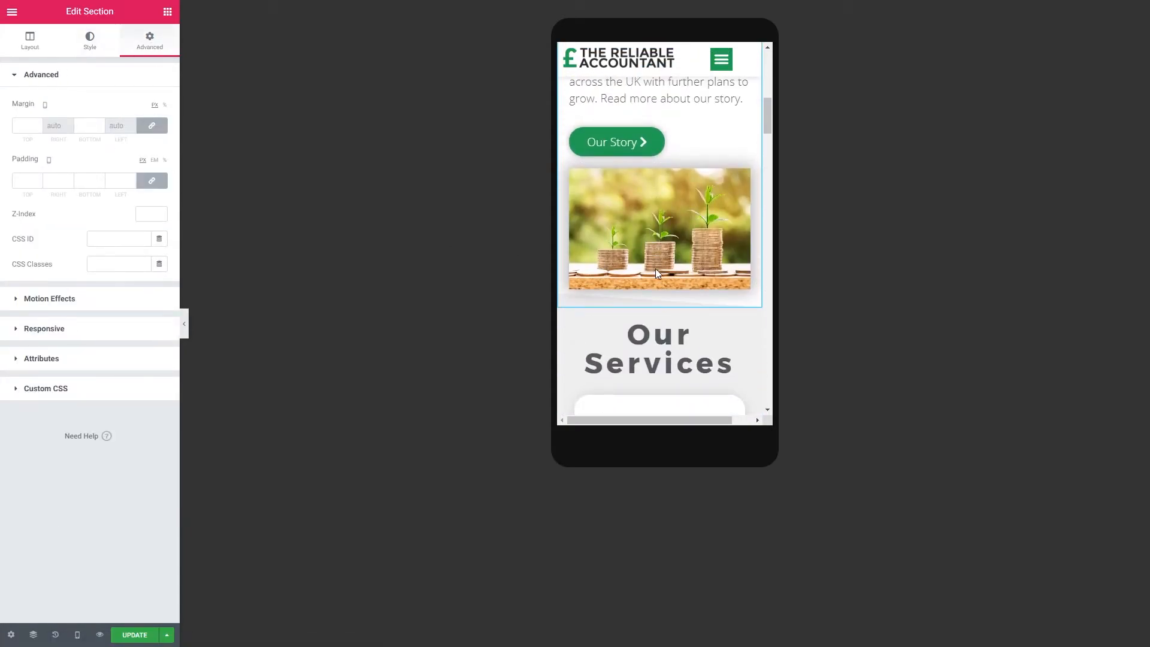
click(132, 179)
click(132, 178)
click(131, 179)
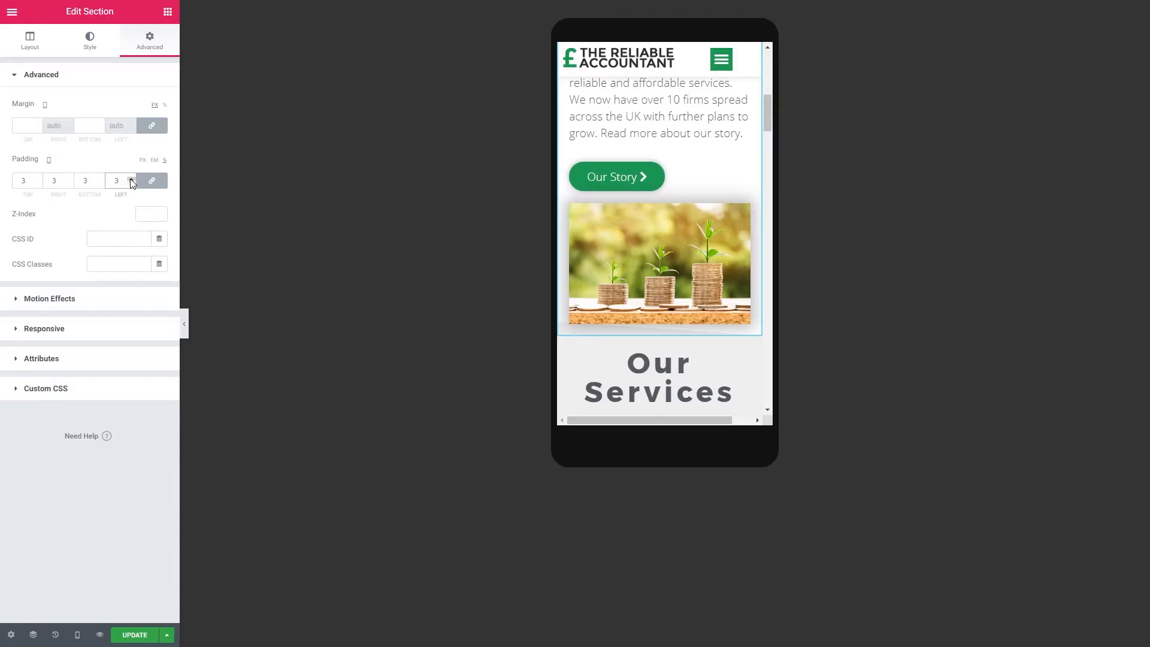
- Unlink the About Us section's mobile padding values and set only the bottom padding to 12%
scroll(699, 298, up, 3)
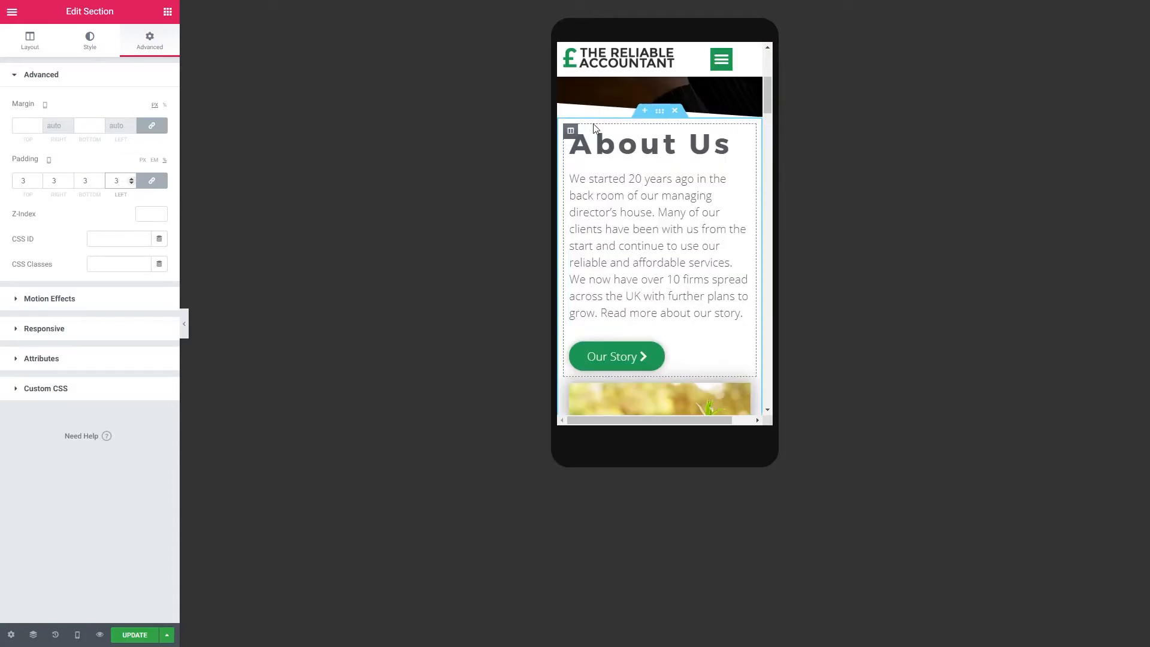
scroll(691, 189, up, 4)
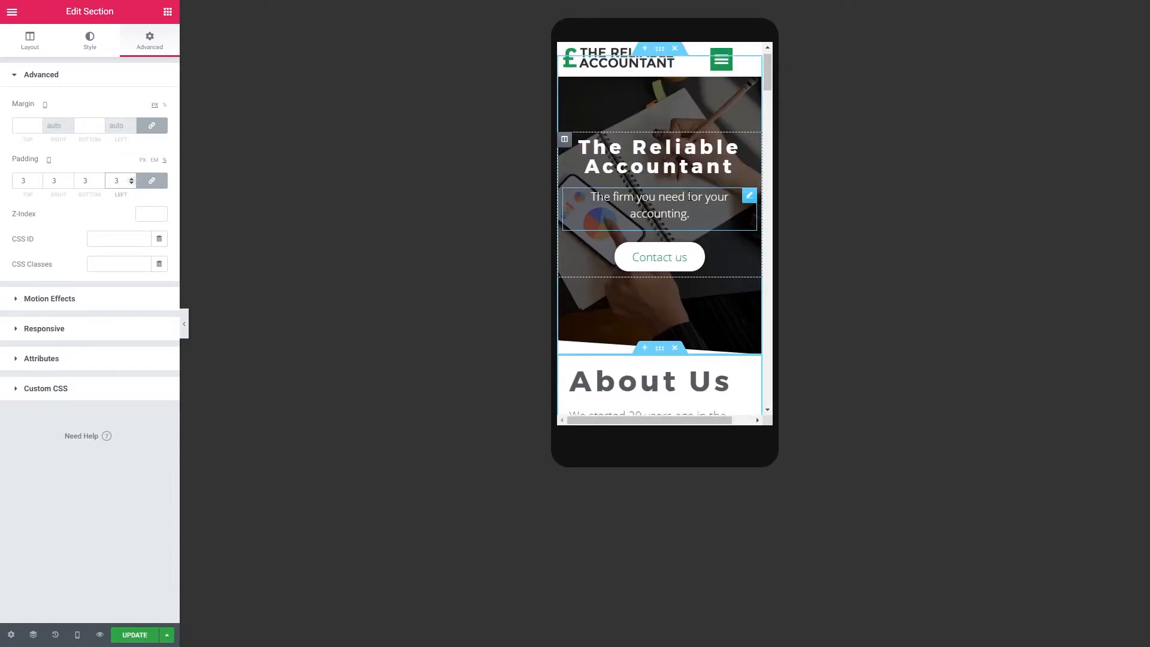
scroll(690, 195, down, 10)
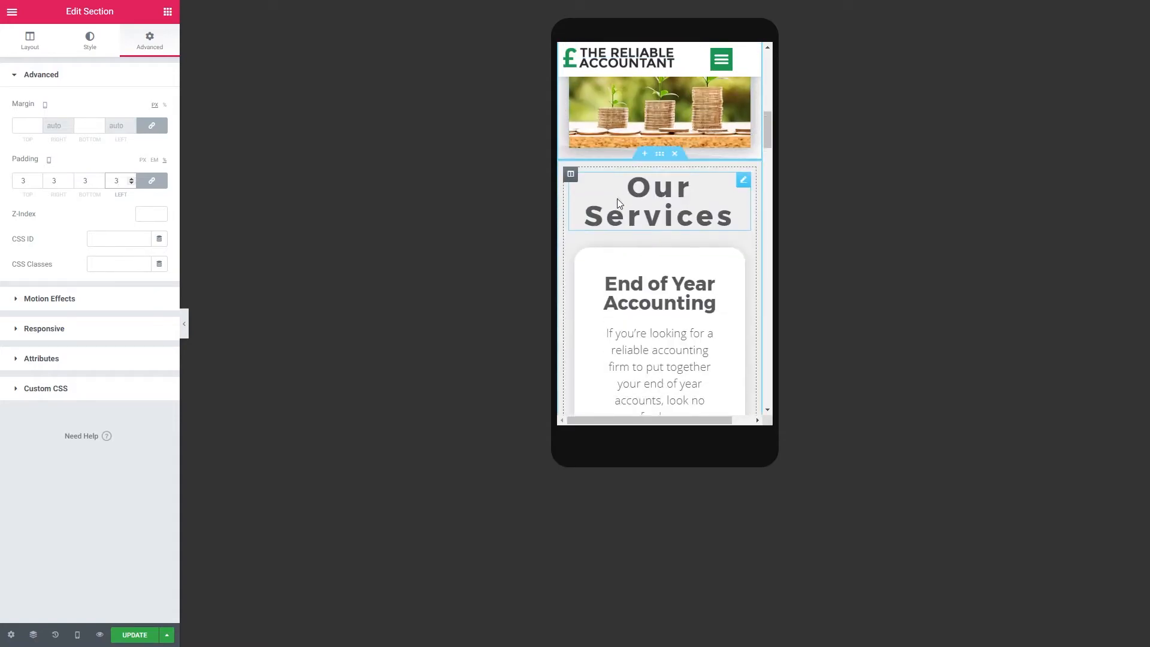
scroll(617, 199, up, 4)
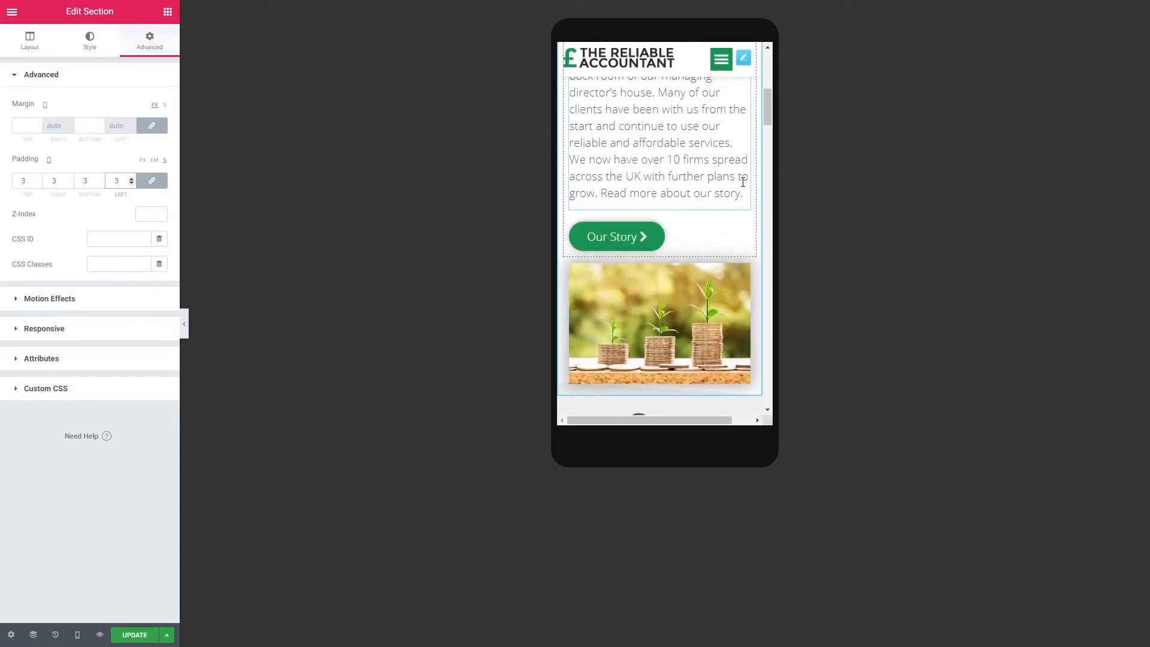
scroll(719, 177, up, 2)
scroll(690, 166, down, 4)
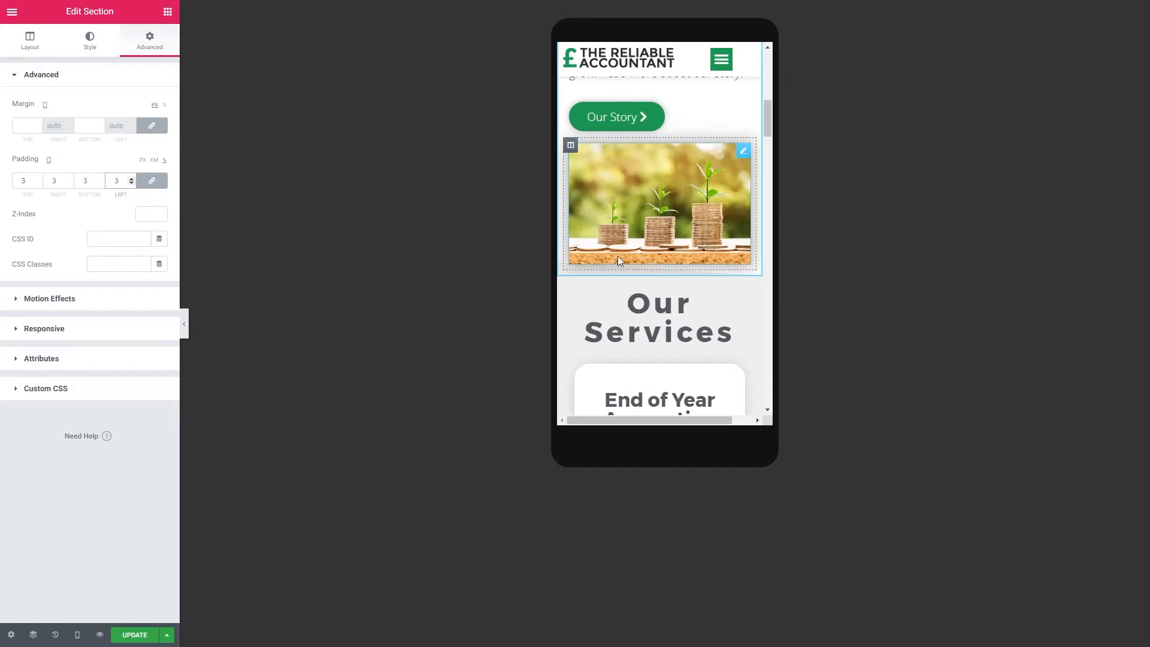
click(152, 181)
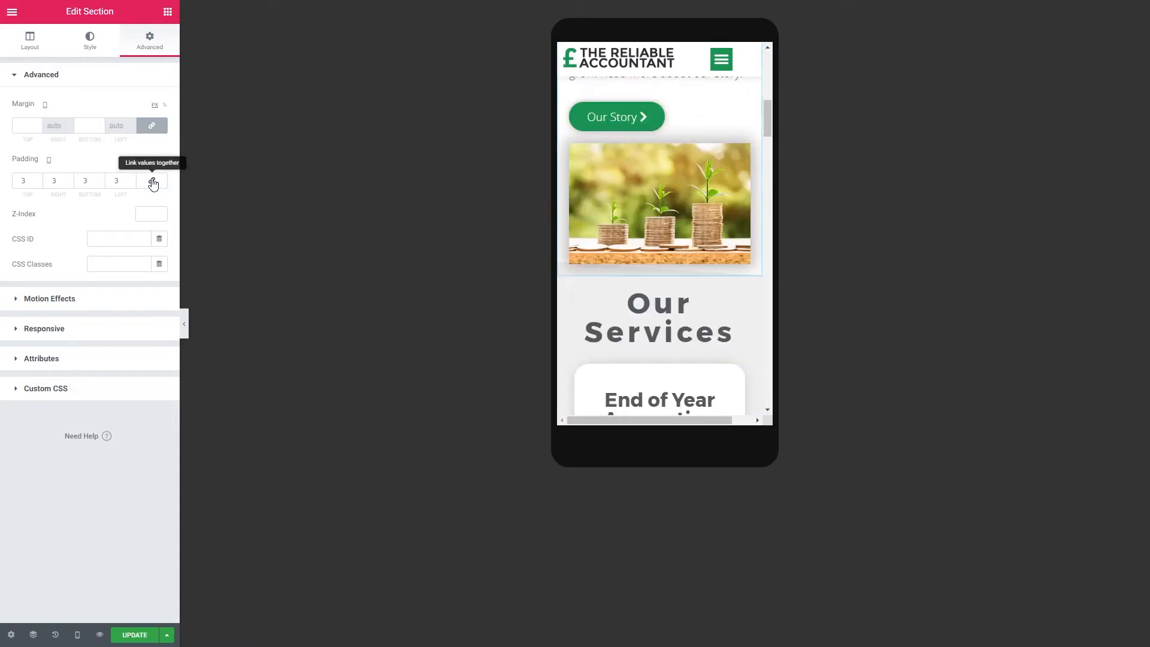
click(100, 179)
click(100, 179)
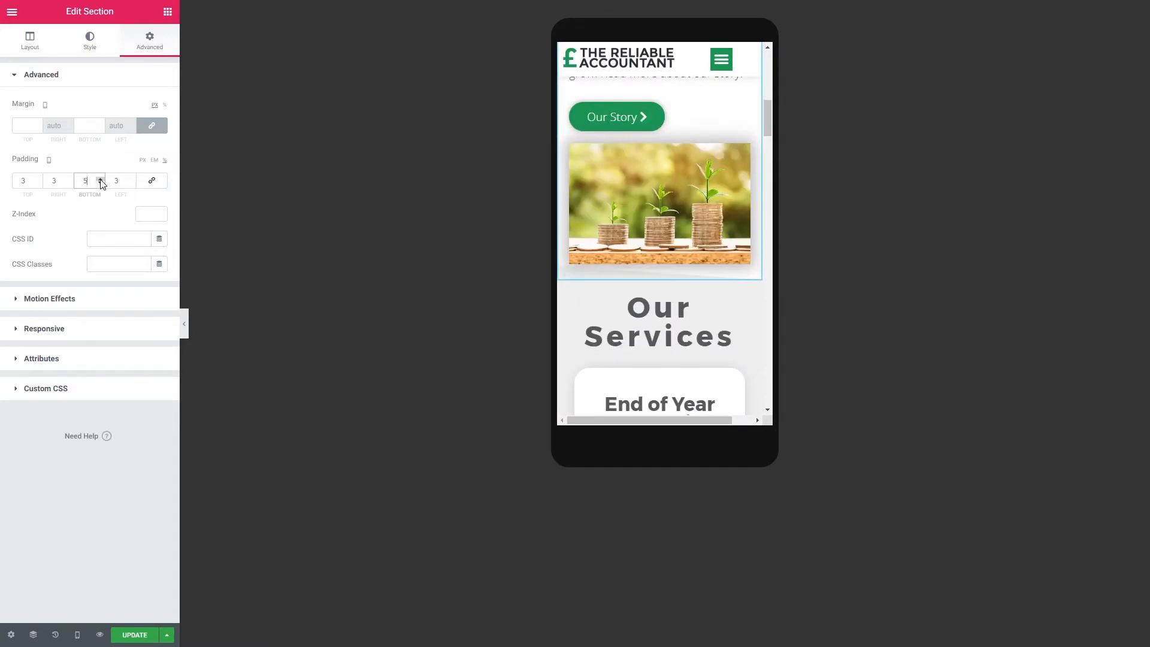
click(100, 179)
click(100, 179)
click(100, 179)
click(100, 180)
click(100, 179)
click(100, 179)
click(100, 179)
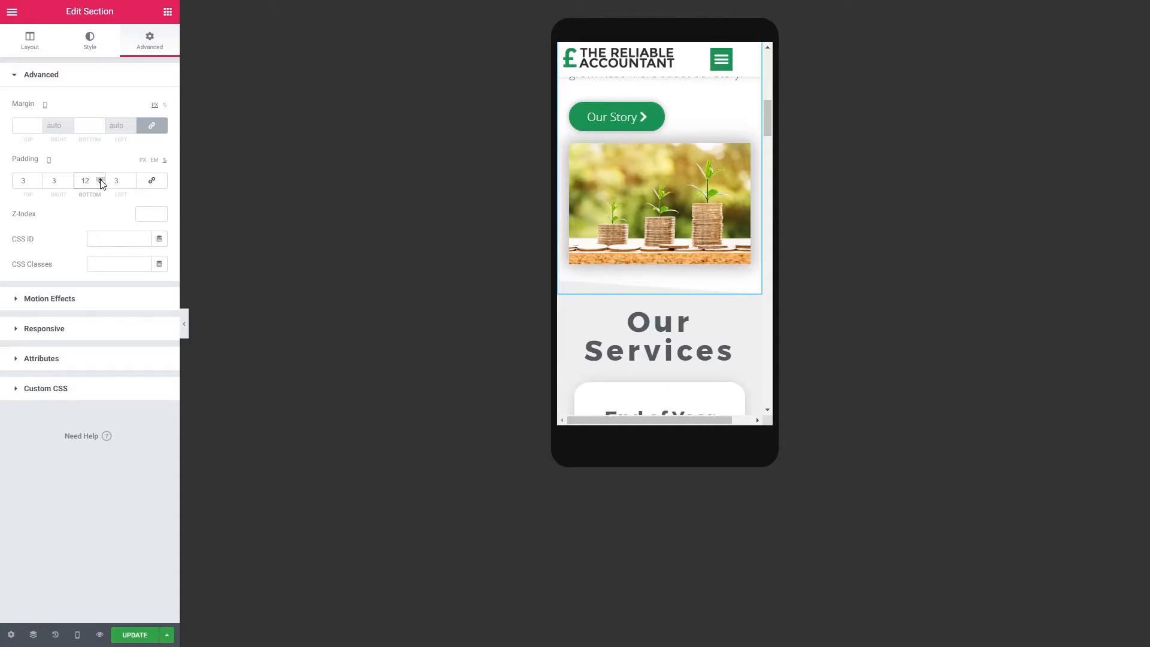
scroll(697, 256, up, 4)
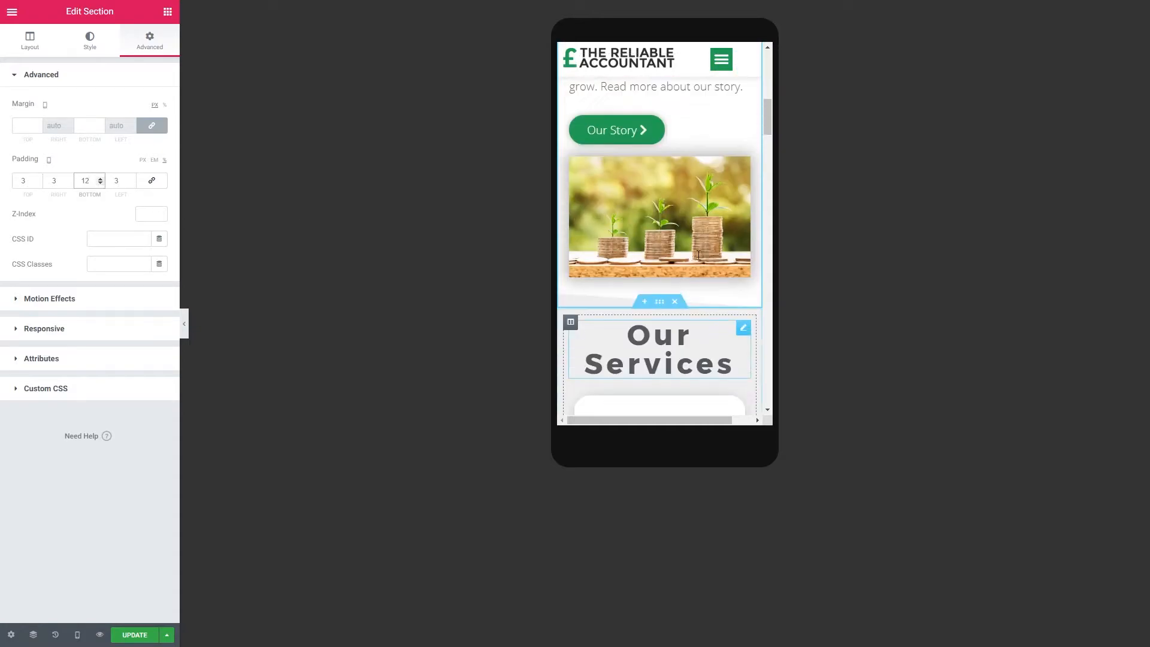
- Examine the mobile hero, About Us and Our Services sections with the editing panel hidden, and restore the panel
scroll(698, 255, down, 3)
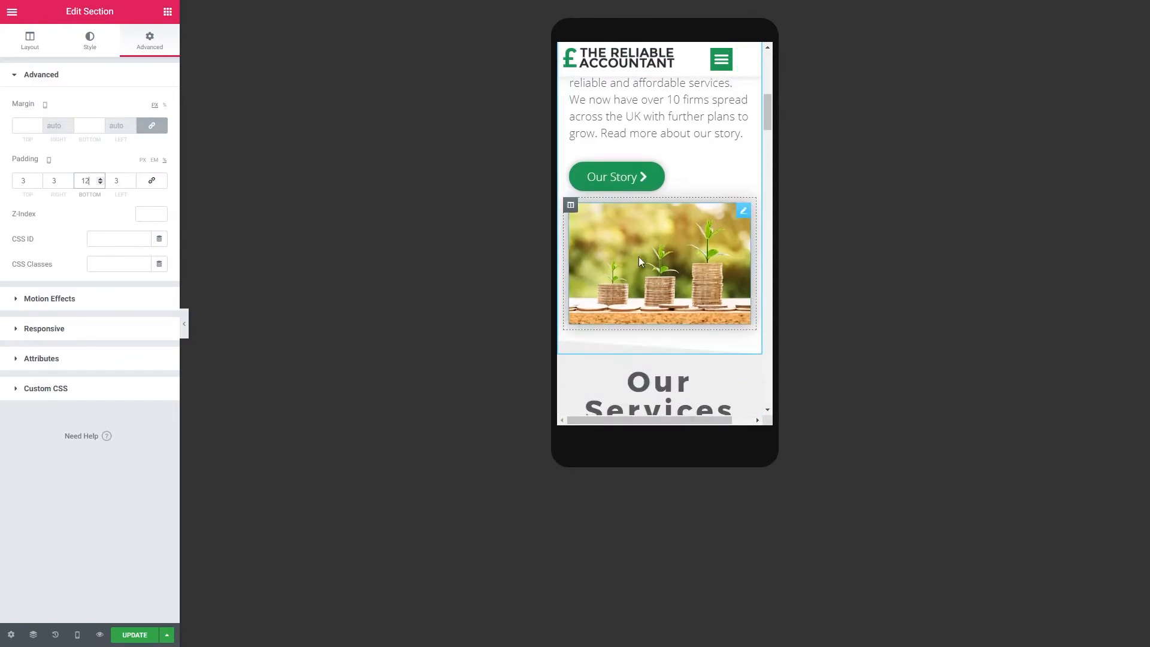
scroll(687, 265, down, 1)
scroll(688, 264, up, 4)
click(184, 323)
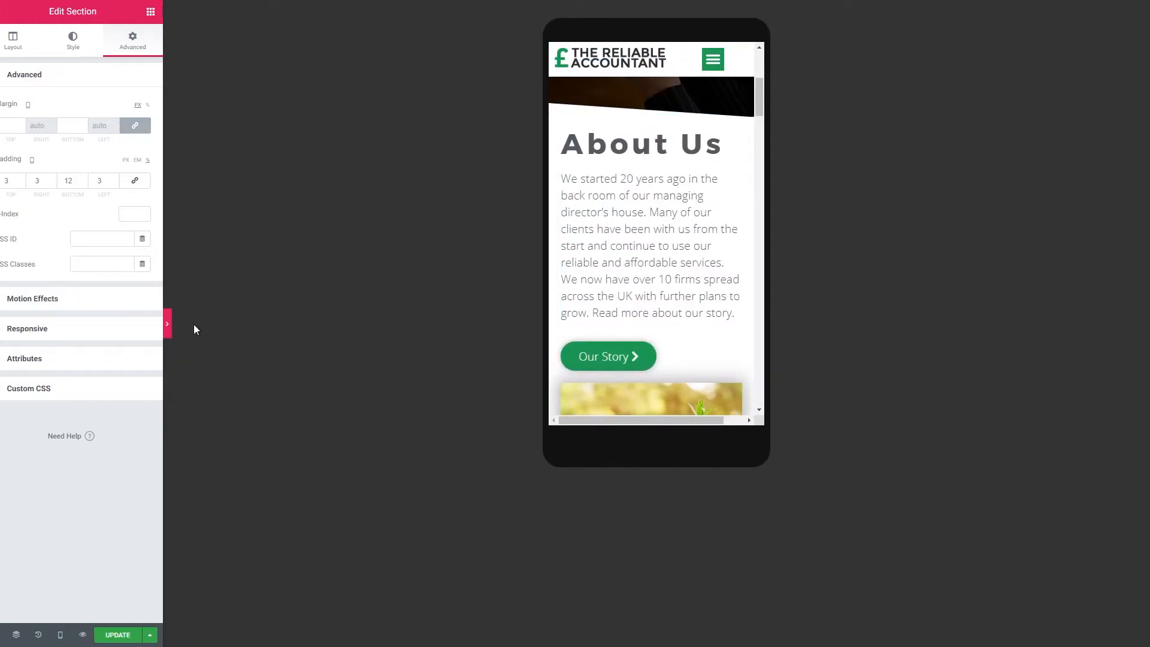
scroll(596, 283, down, 3)
scroll(597, 282, up, 4)
scroll(597, 283, down, 4)
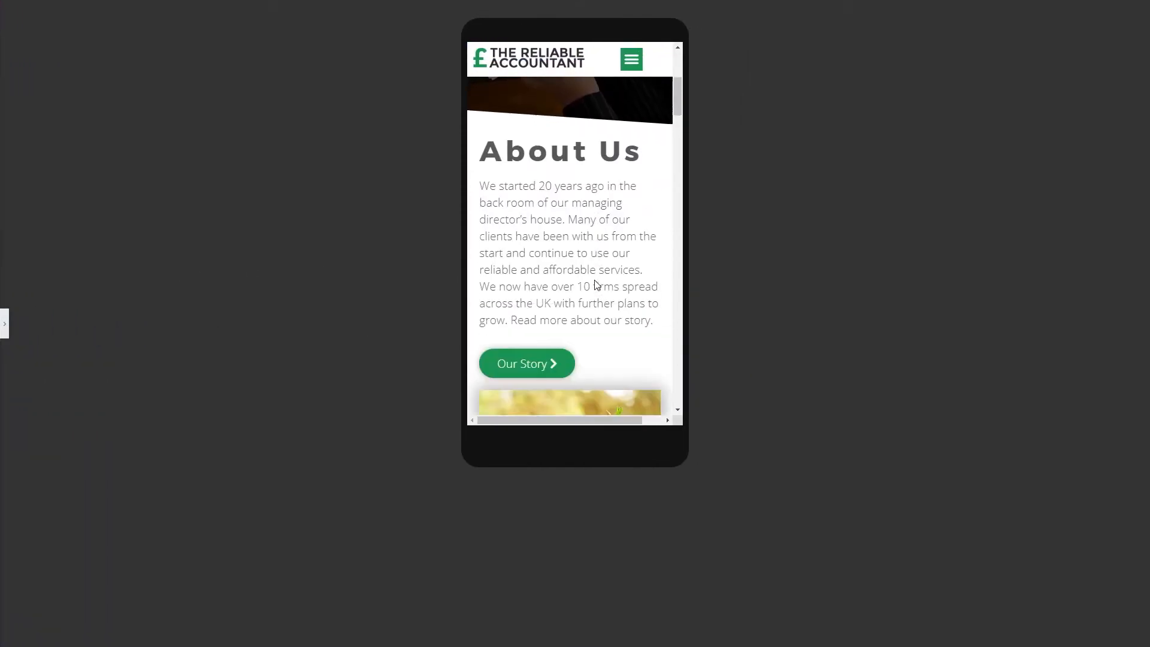
scroll(596, 284, up, 6)
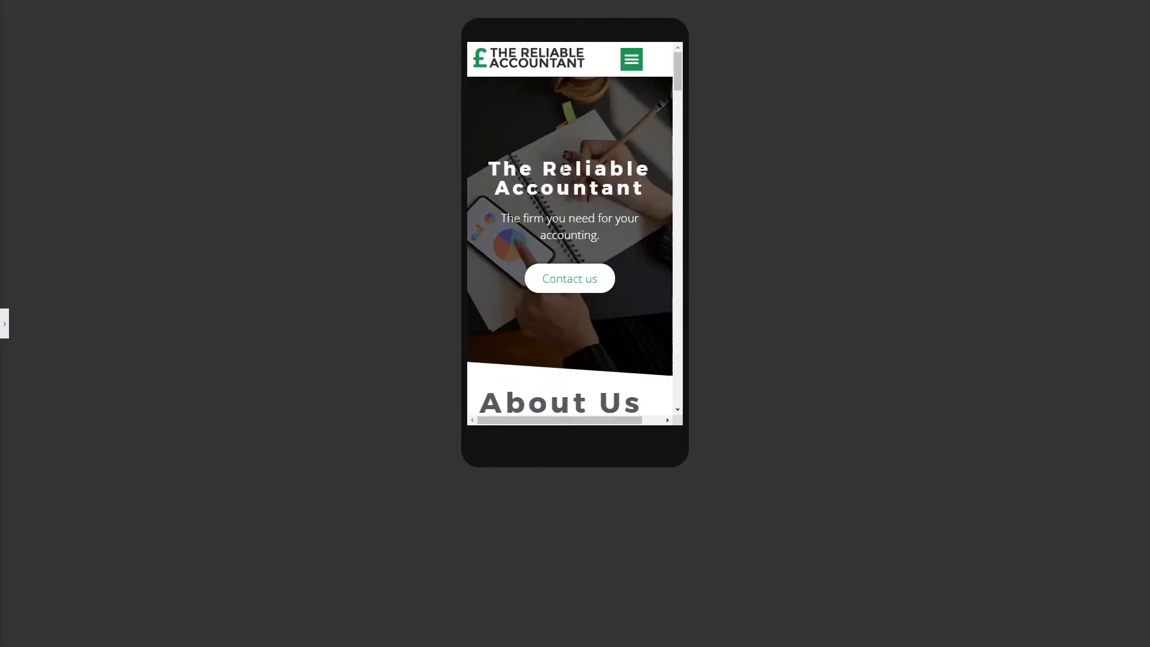
scroll(602, 141, down, 4)
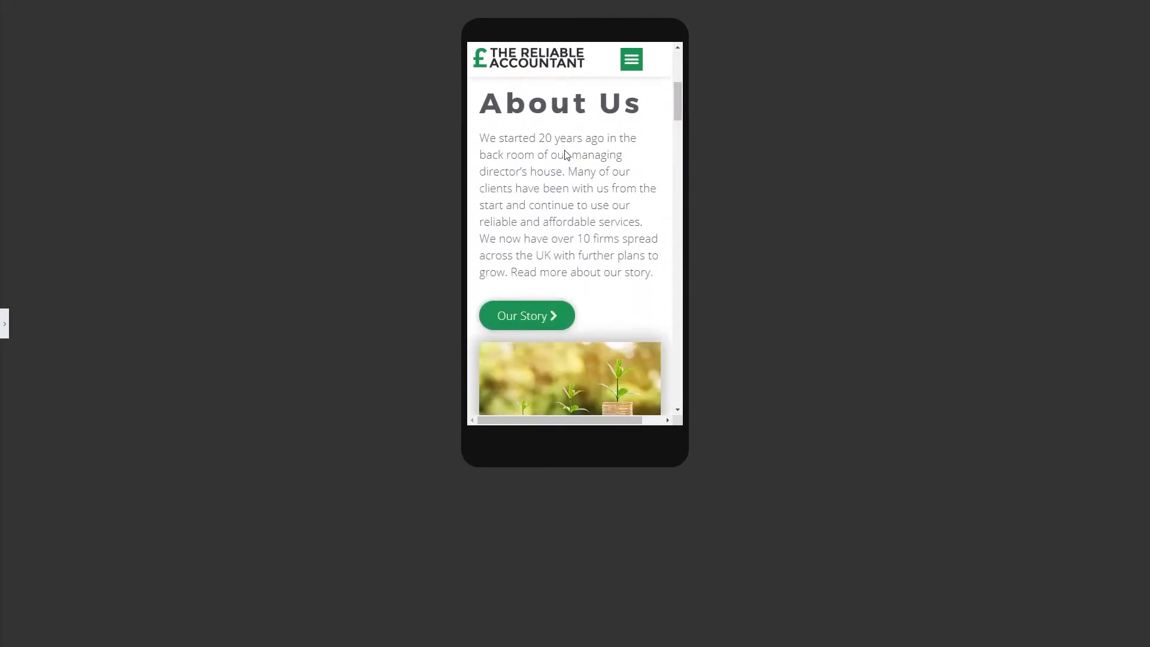
scroll(566, 154, down, 2)
scroll(599, 203, up, 5)
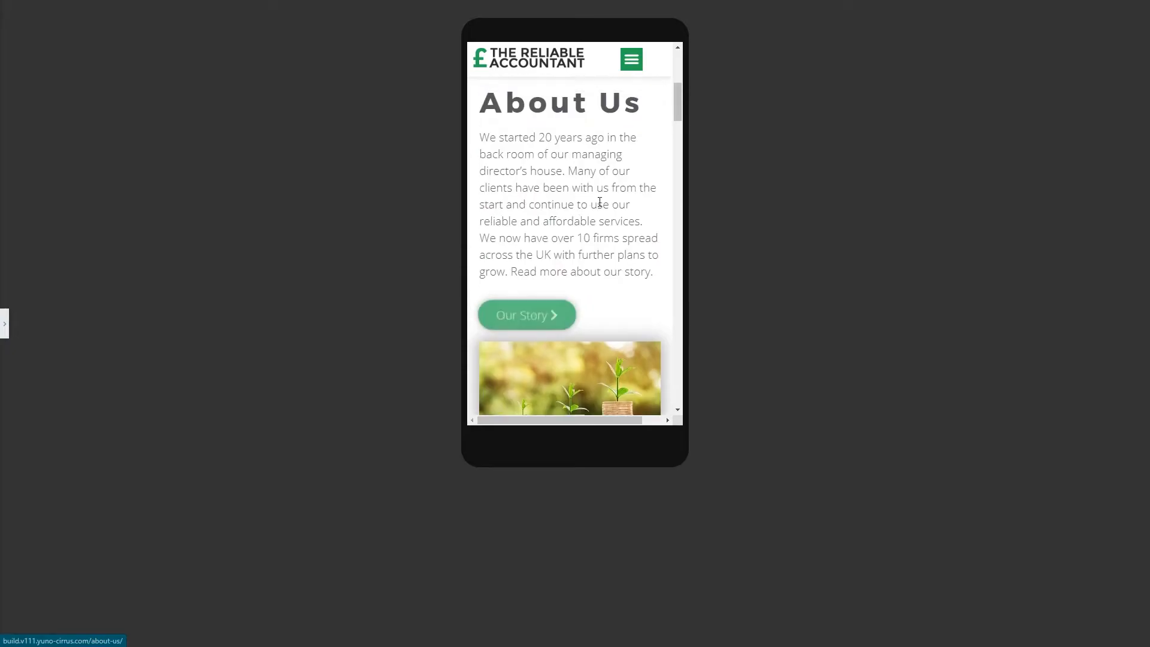
scroll(621, 241, down, 3)
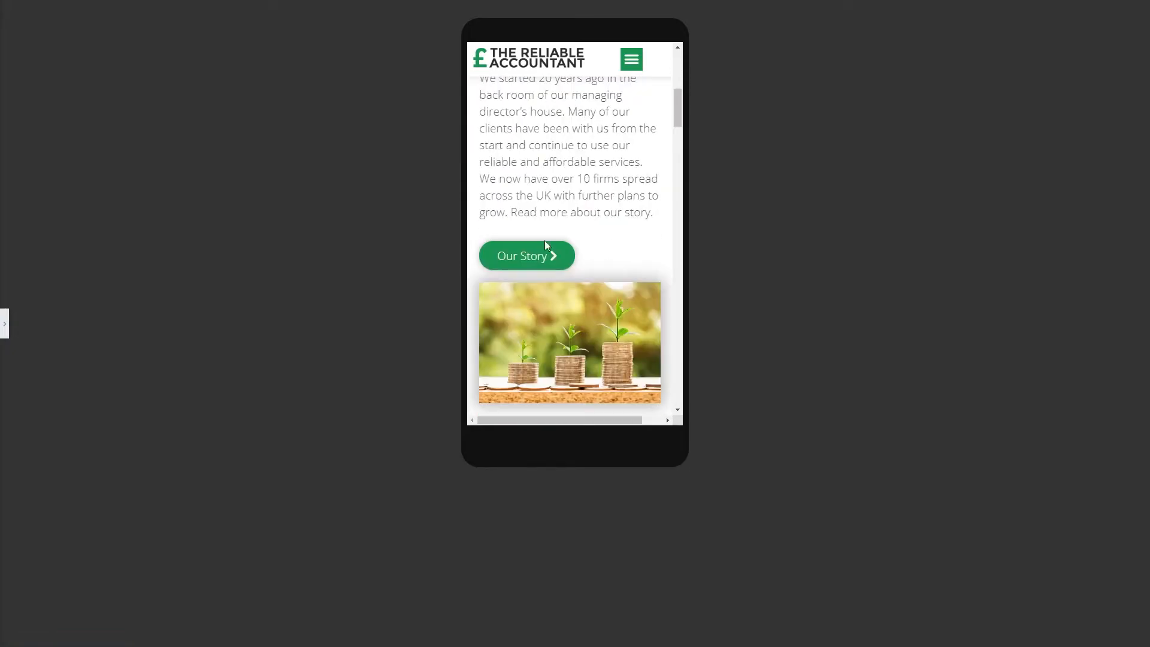
click(9, 325)
- Switch to tablet view and check the hero, About Us and Our Services sections
click(77, 635)
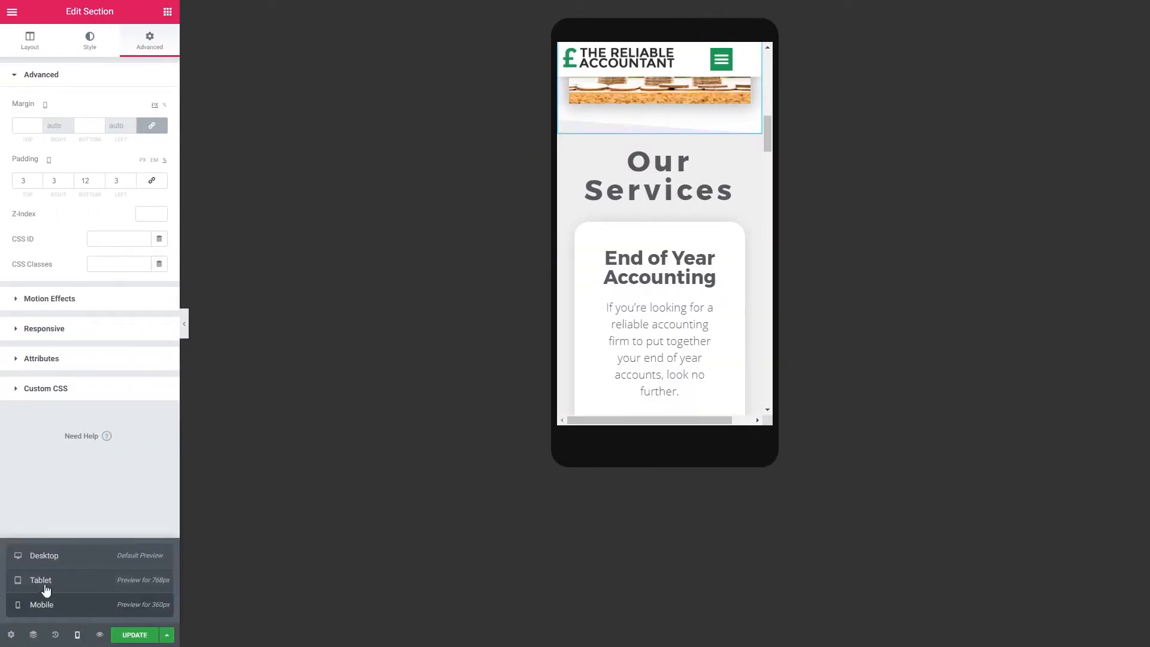
click(46, 580)
scroll(687, 290, up, 6)
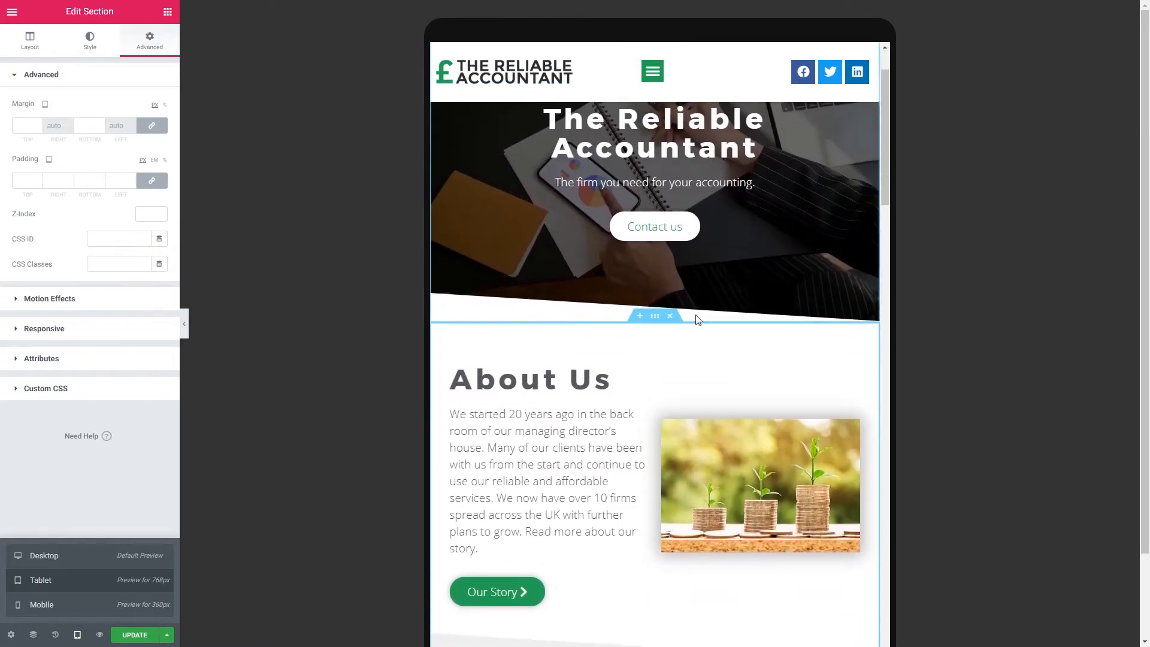
scroll(697, 320, down, 6)
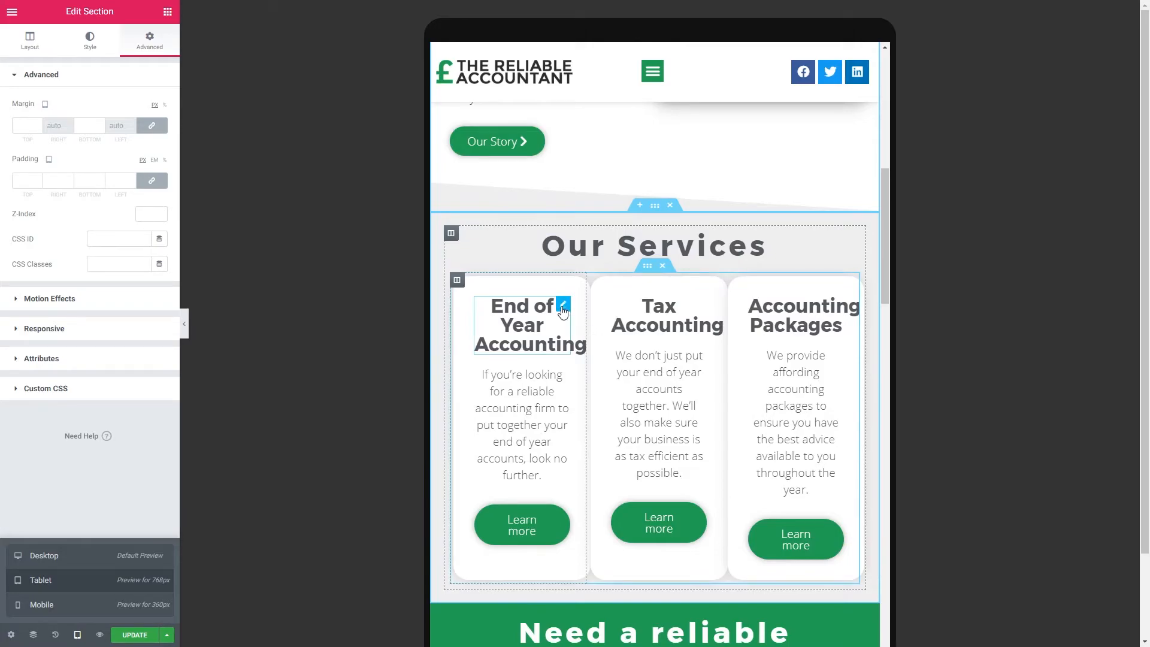
- Set the End of Year Accounting heading's tablet font size to 1.5 REM
click(563, 305)
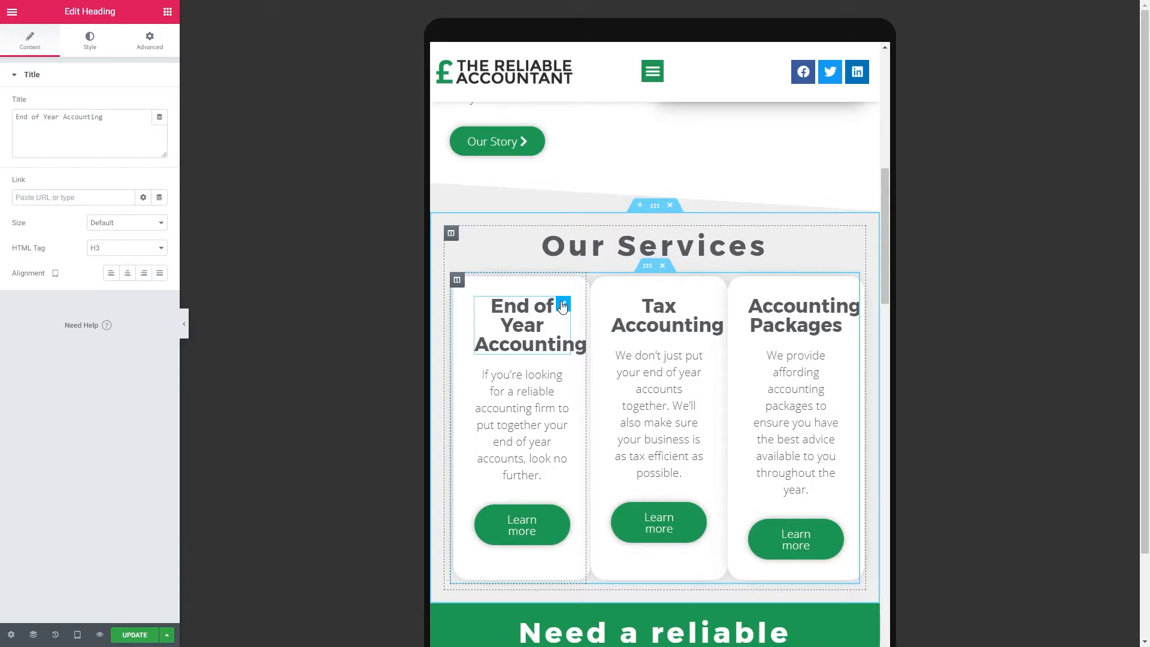
click(90, 40)
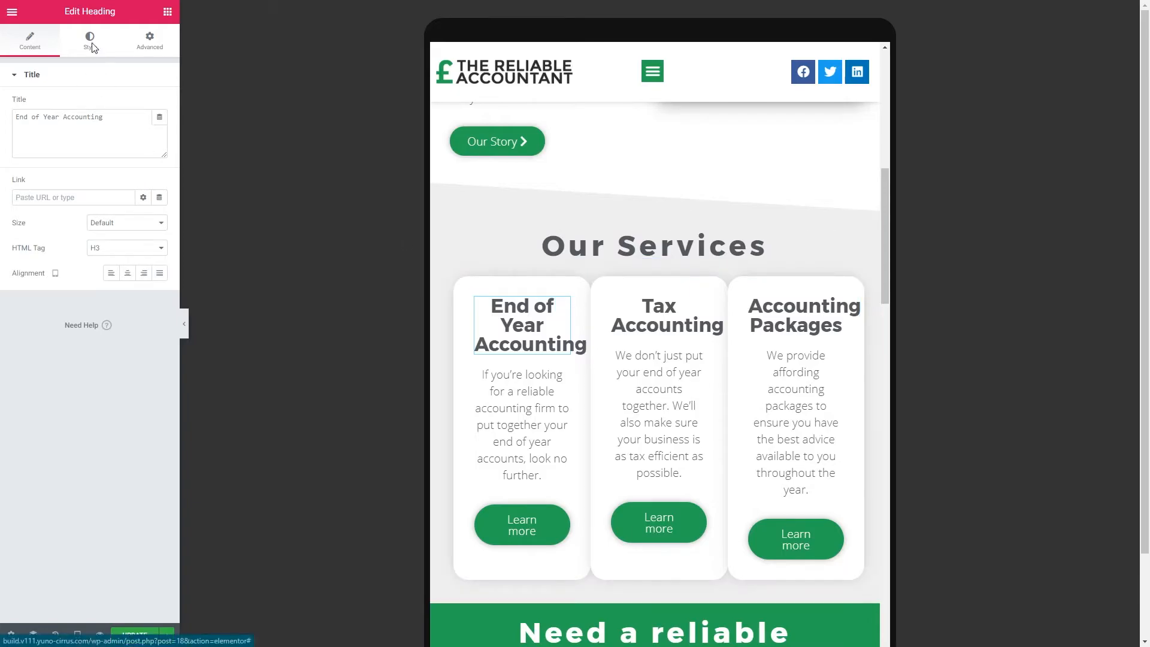
click(160, 129)
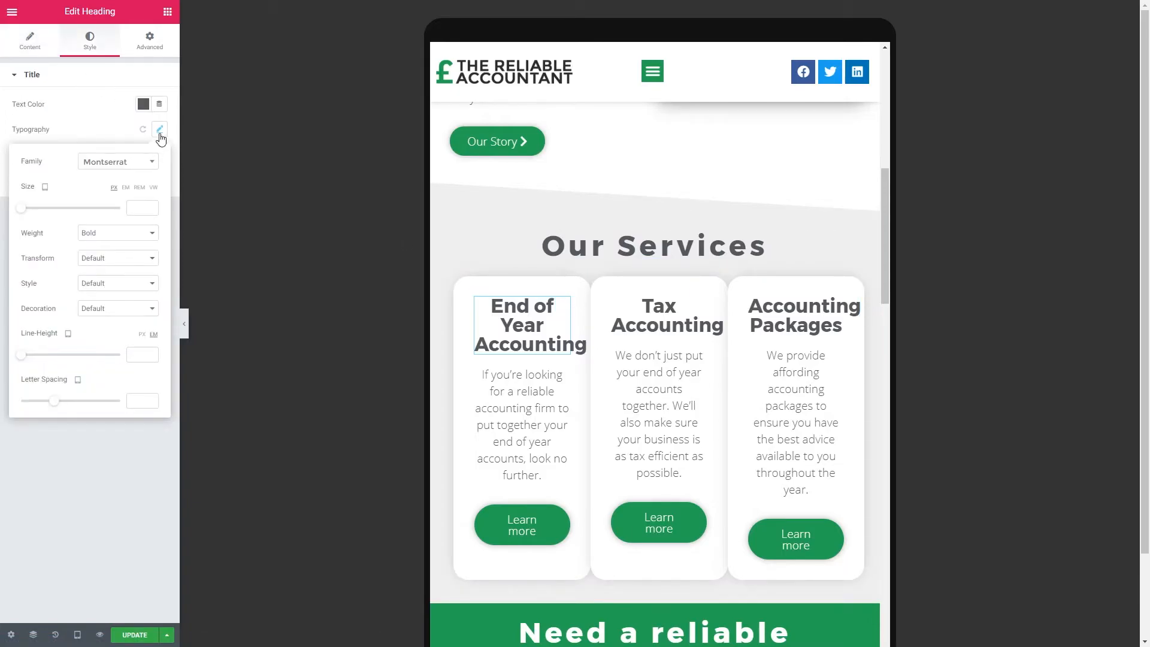
click(139, 187)
click(152, 207)
click(151, 207)
click(151, 207)
click(152, 206)
click(151, 206)
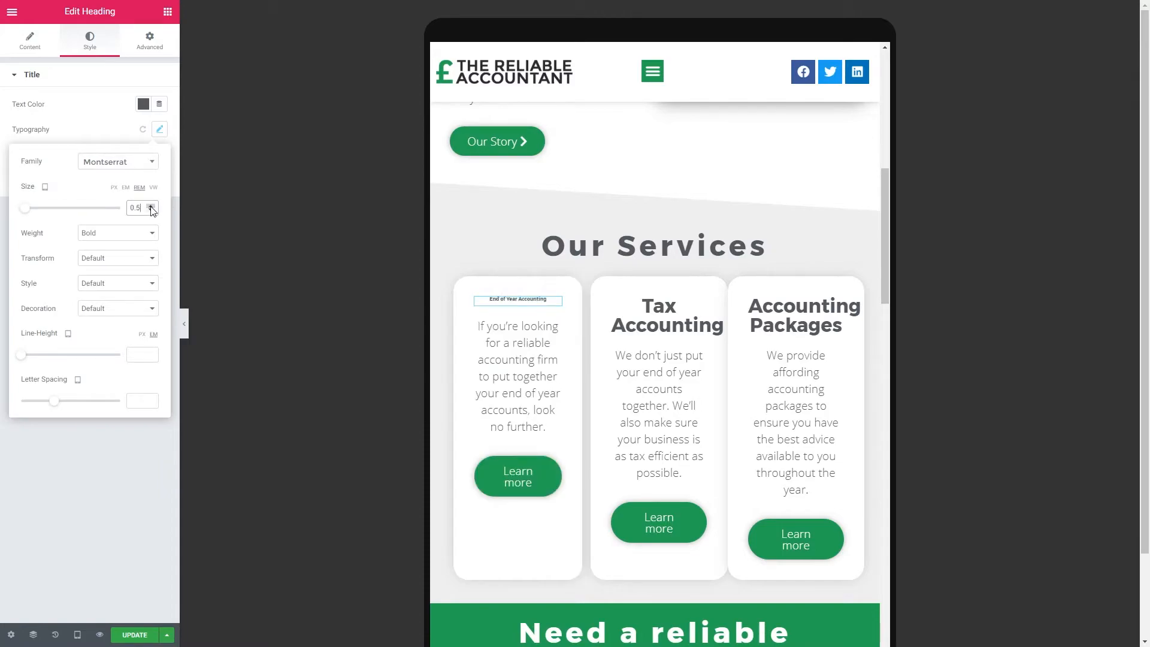
click(150, 206)
click(151, 207)
click(150, 206)
click(151, 207)
click(151, 206)
click(151, 206)
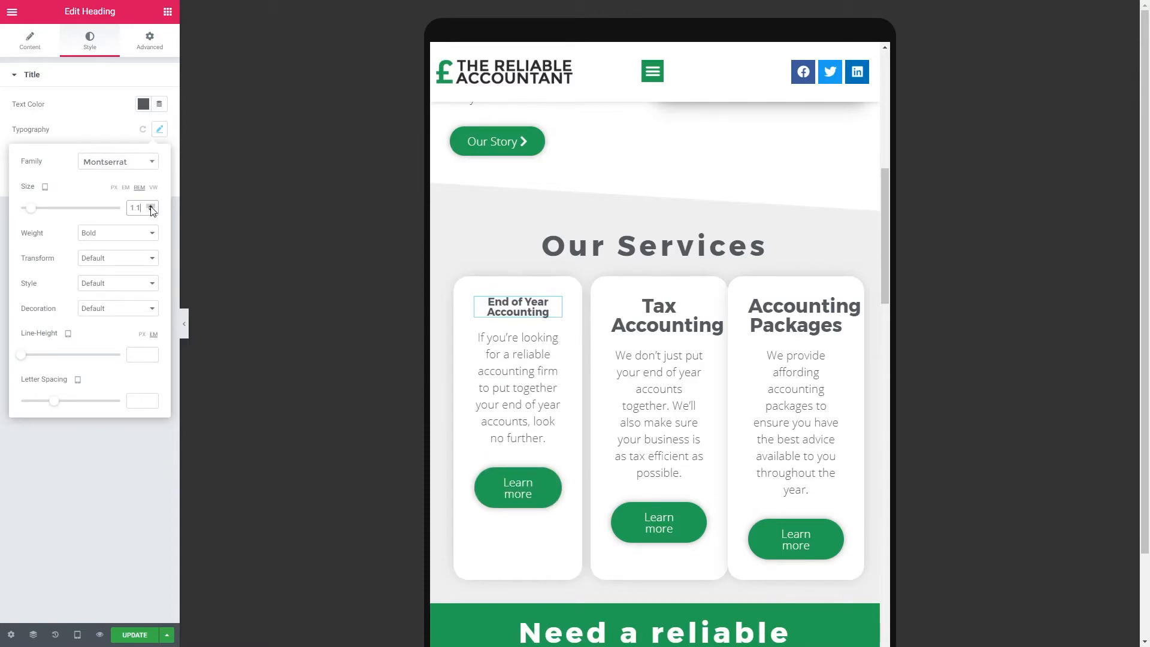
click(150, 206)
click(151, 207)
click(151, 207)
click(151, 206)
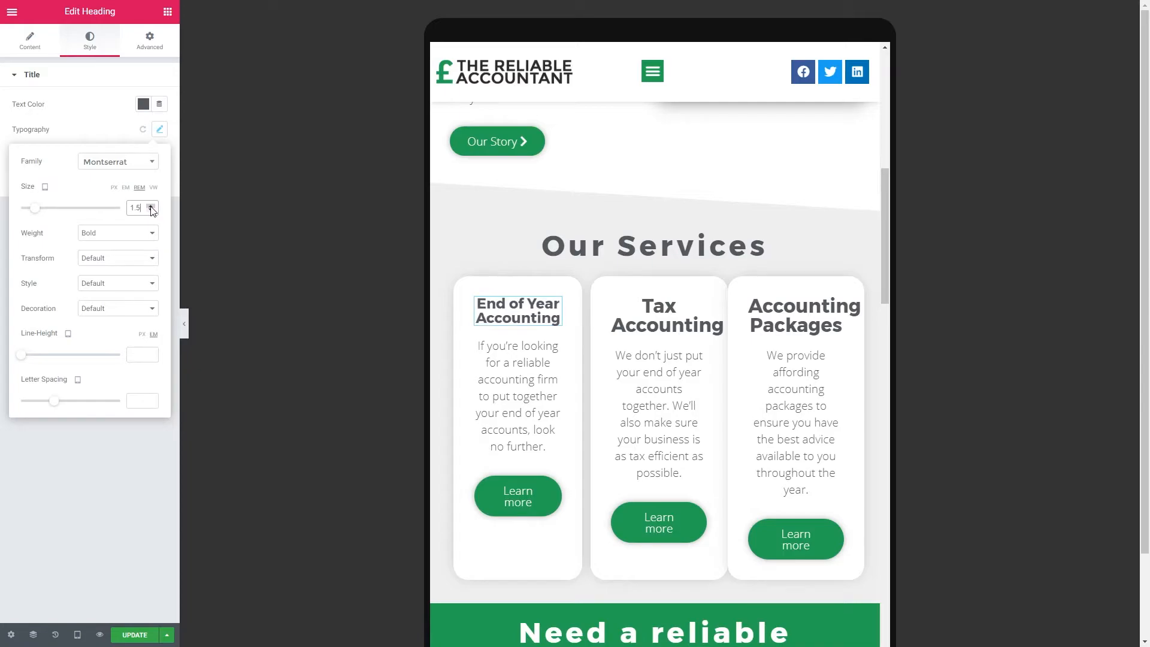
click(151, 207)
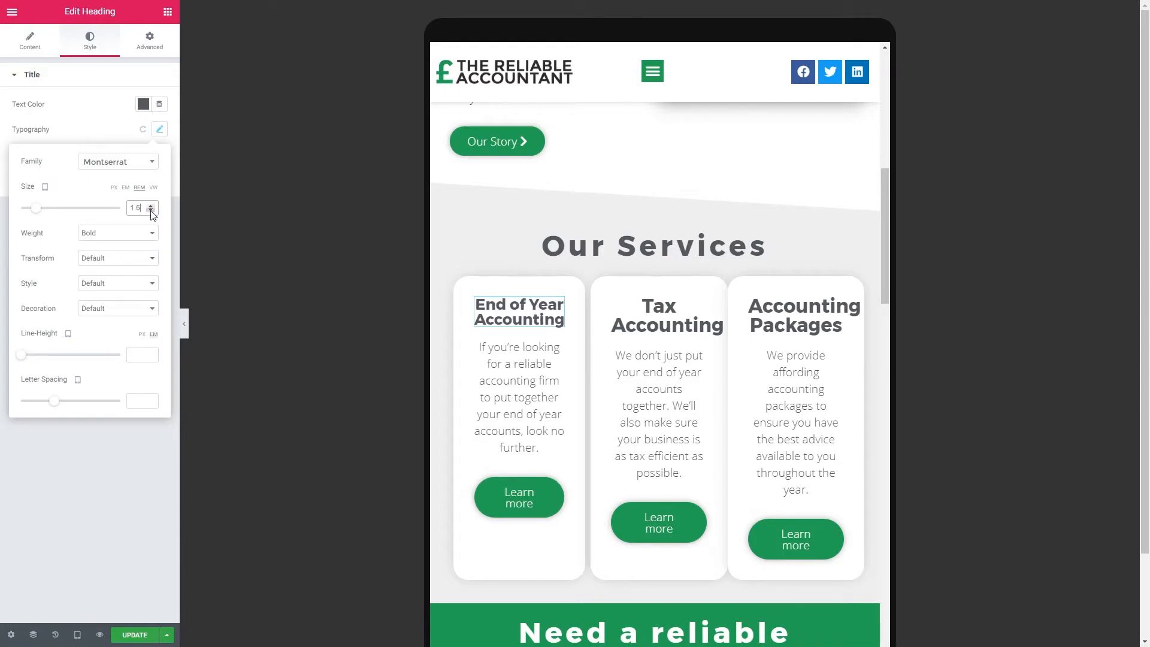
click(151, 210)
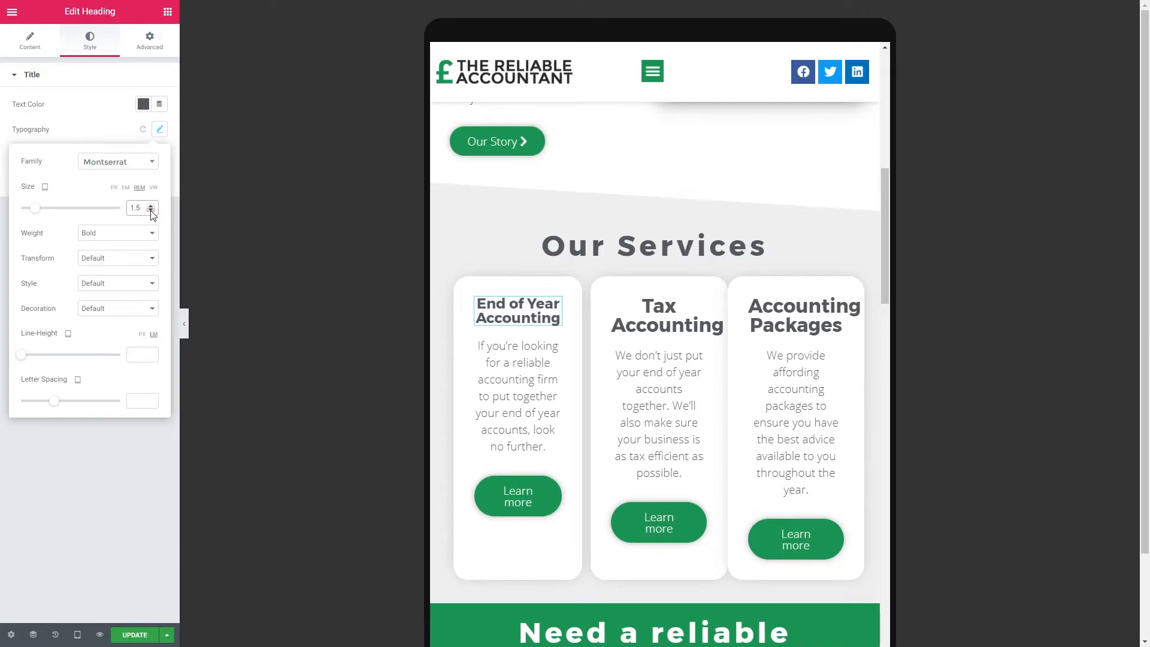
- Copy the End of Year Accounting heading's style onto the Tax Accounting and Accounting Packages headings
right_click(519, 309)
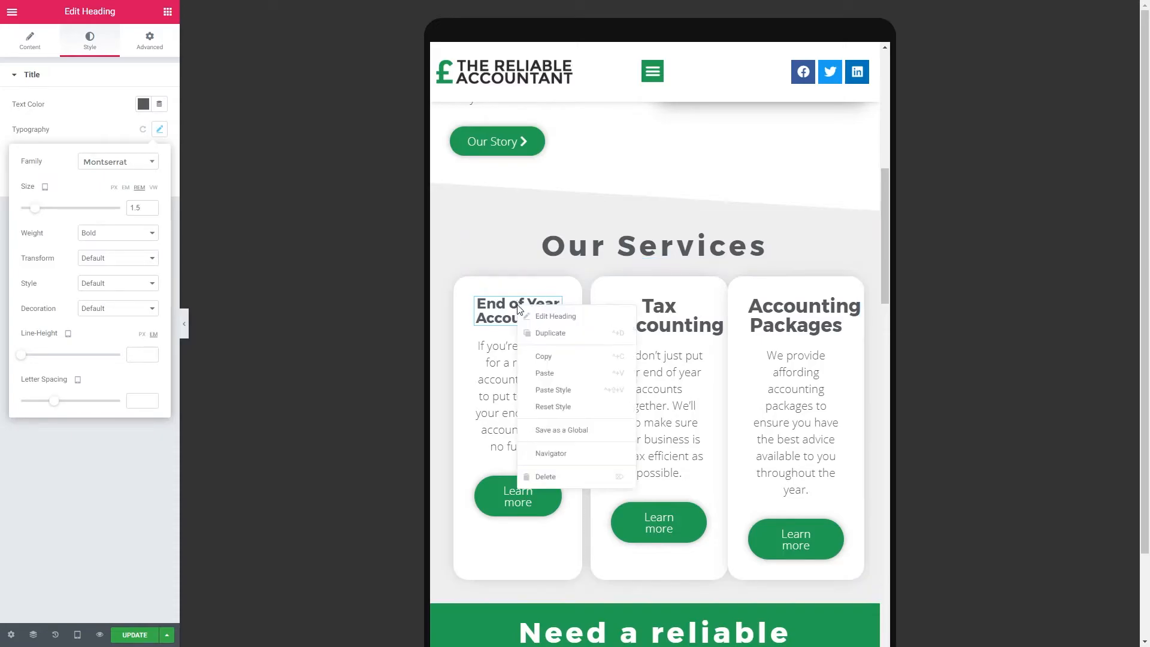
click(546, 358)
right_click(653, 323)
click(713, 403)
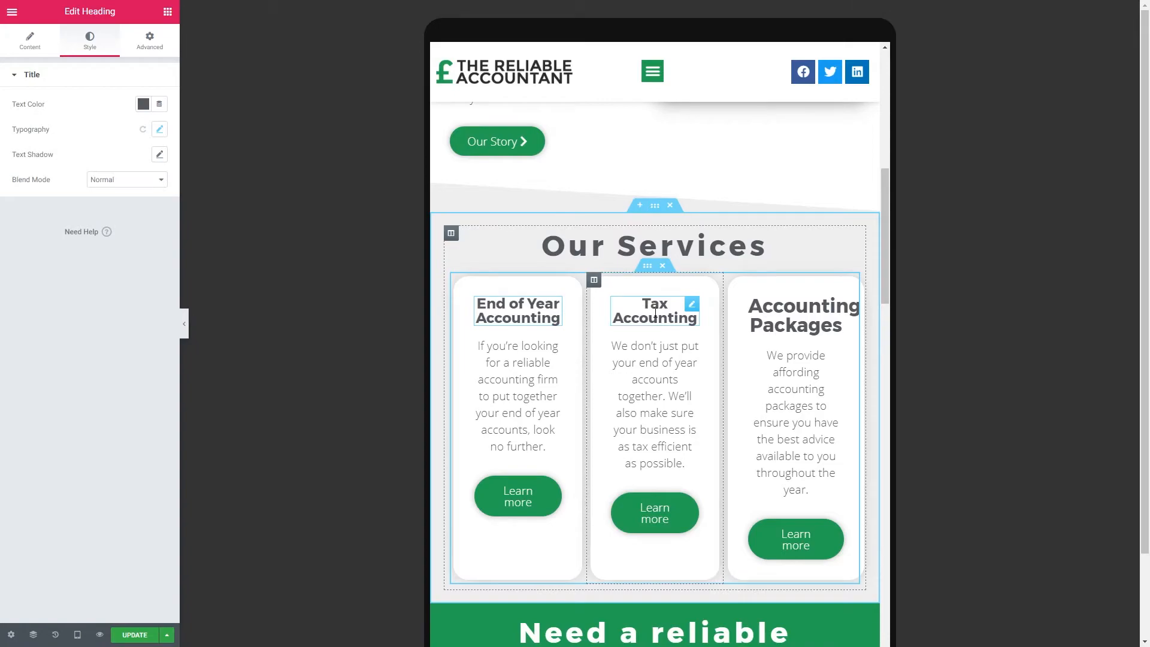
right_click(786, 312)
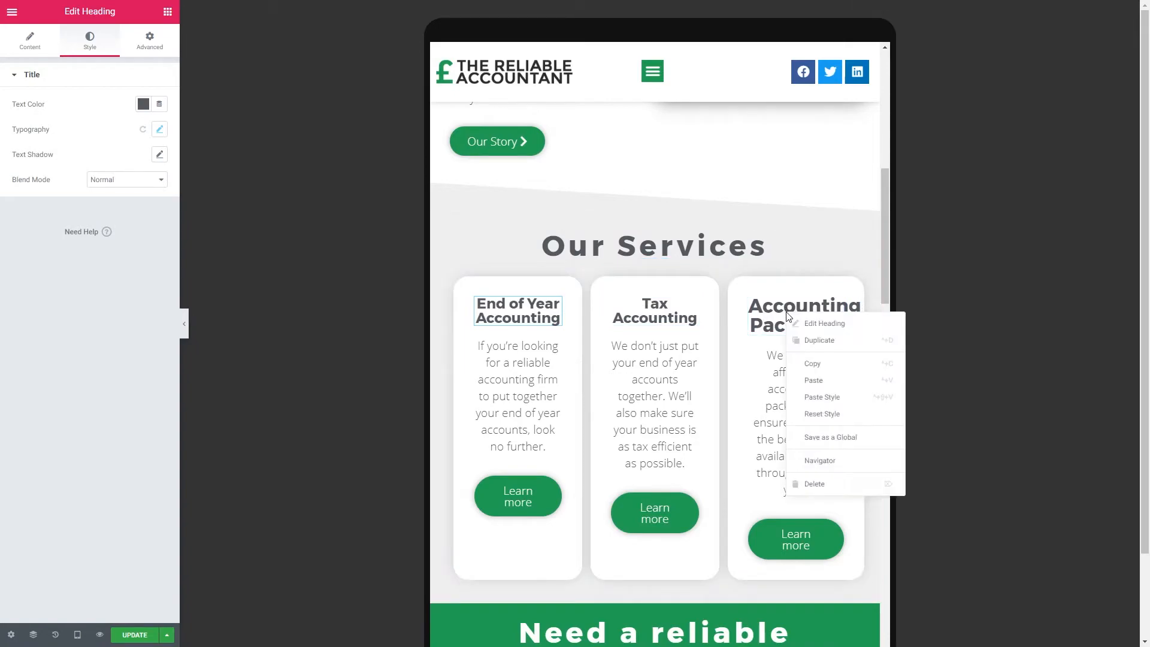
click(830, 399)
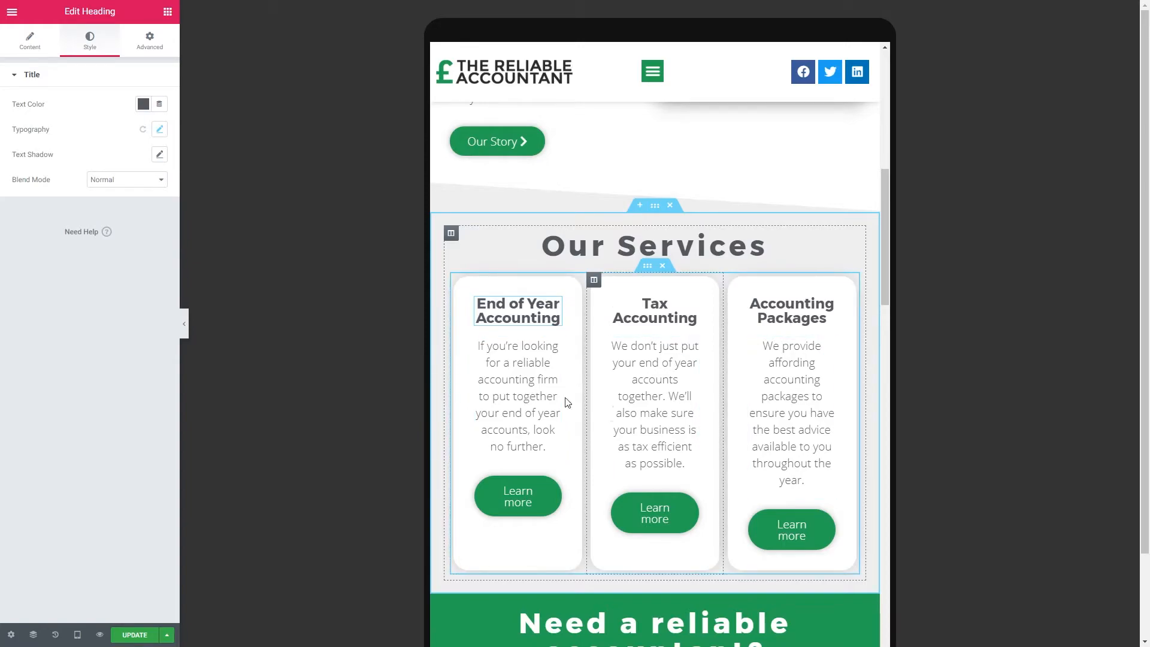
- Set the tablet font size of the End of Year Accounting card's description text to 1 REM
click(556, 350)
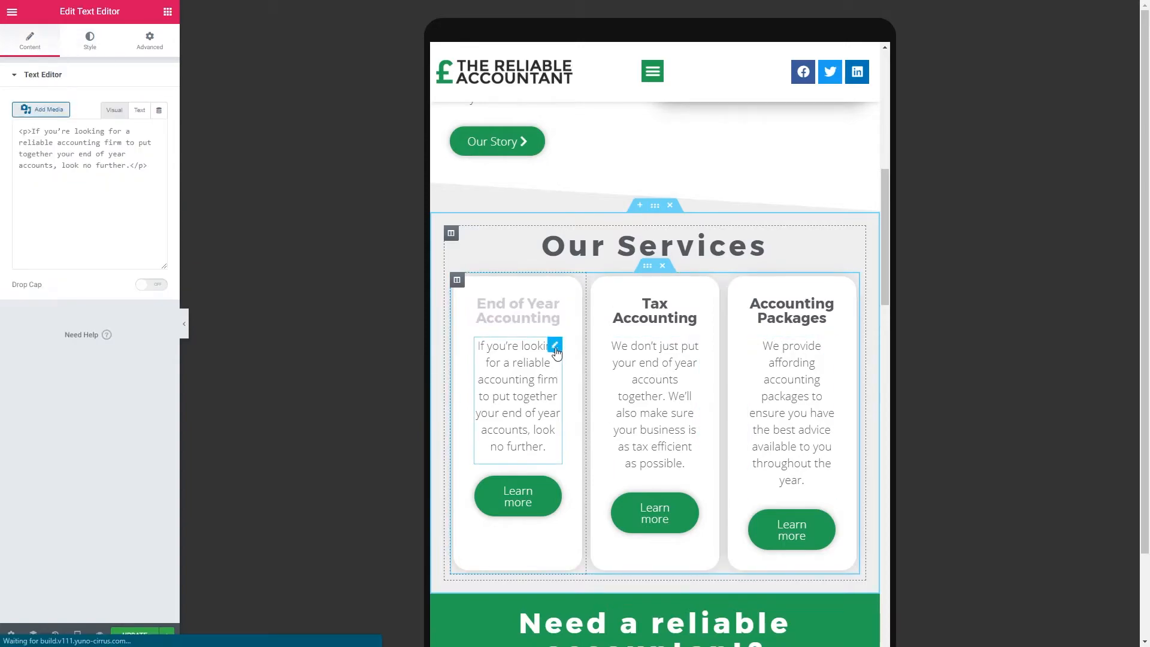
click(90, 44)
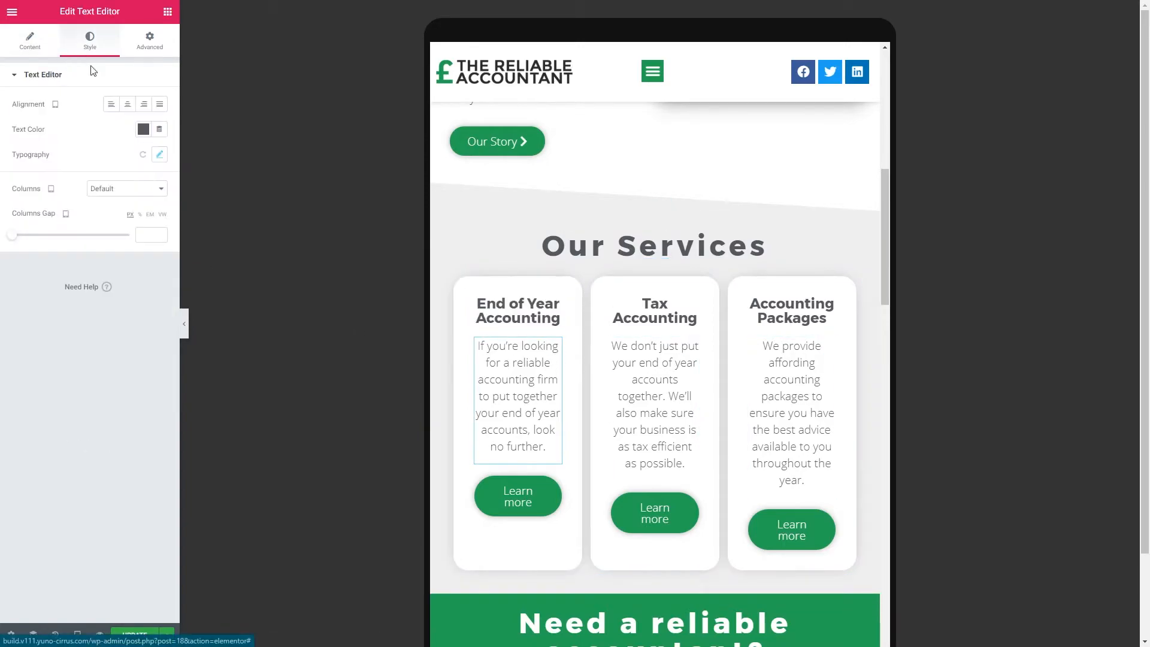
click(158, 155)
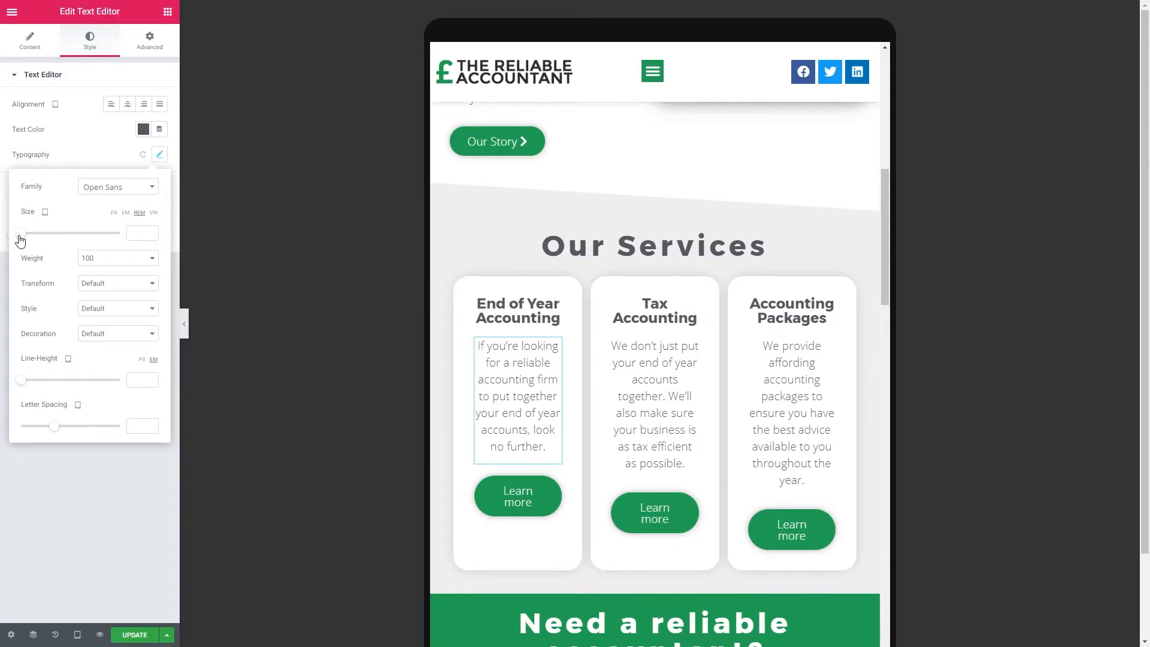
drag(21, 241, 28, 237)
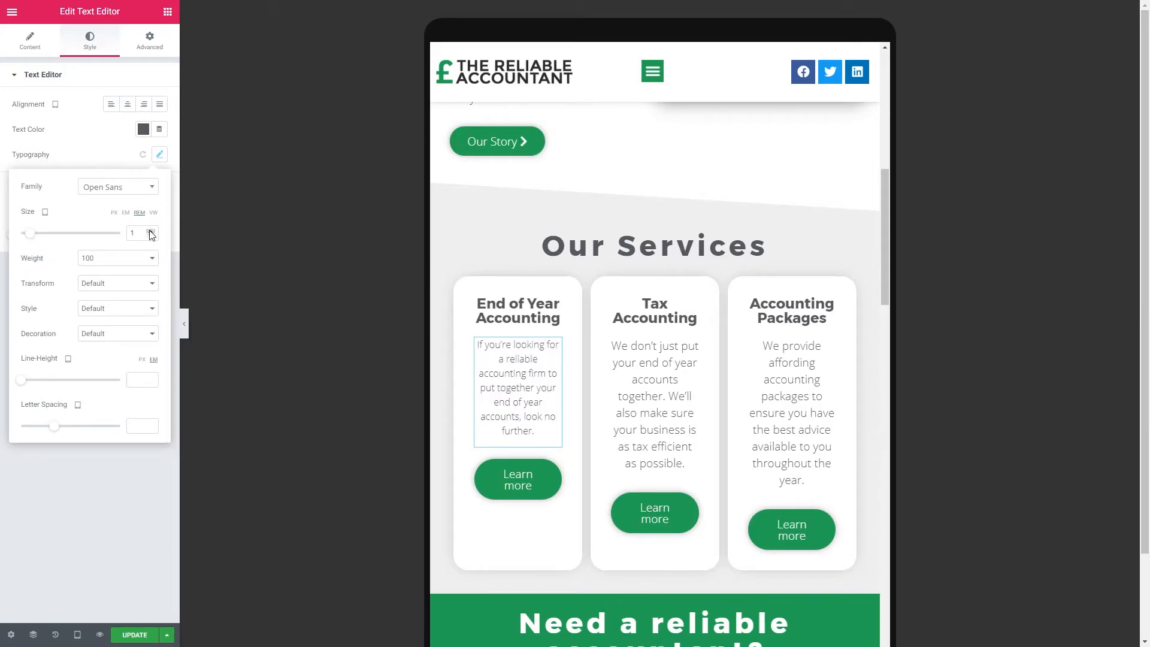
- Copy the End of Year Accounting description's style onto the Tax Accounting and Accounting Packages descriptions
right_click(504, 339)
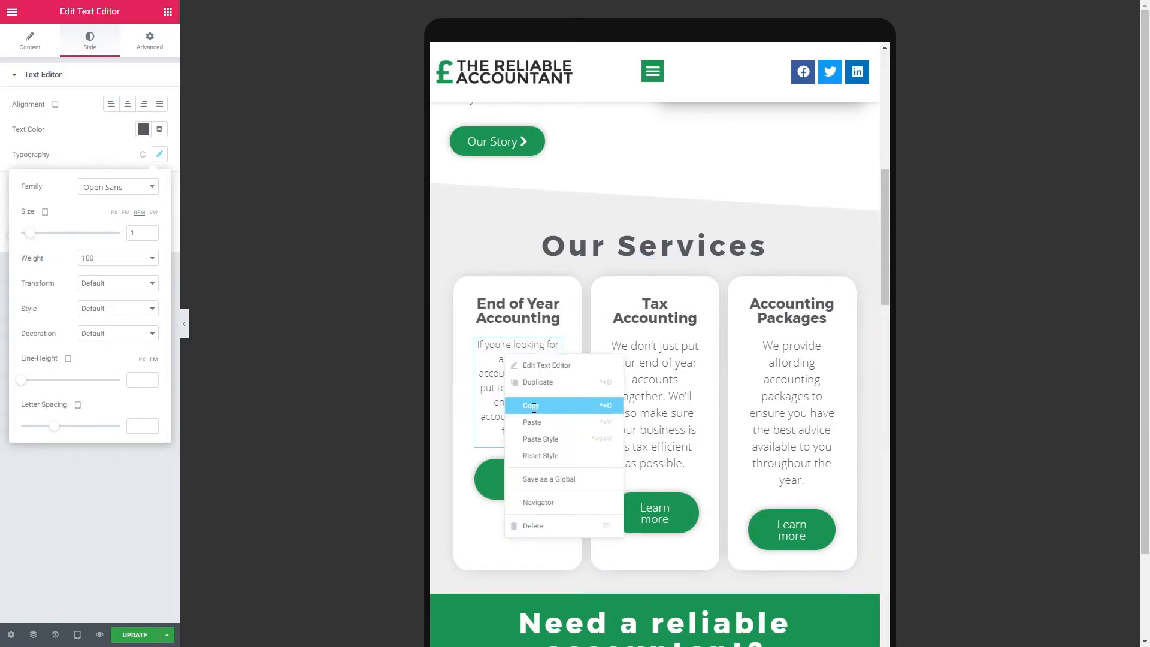
right_click(677, 392)
click(701, 472)
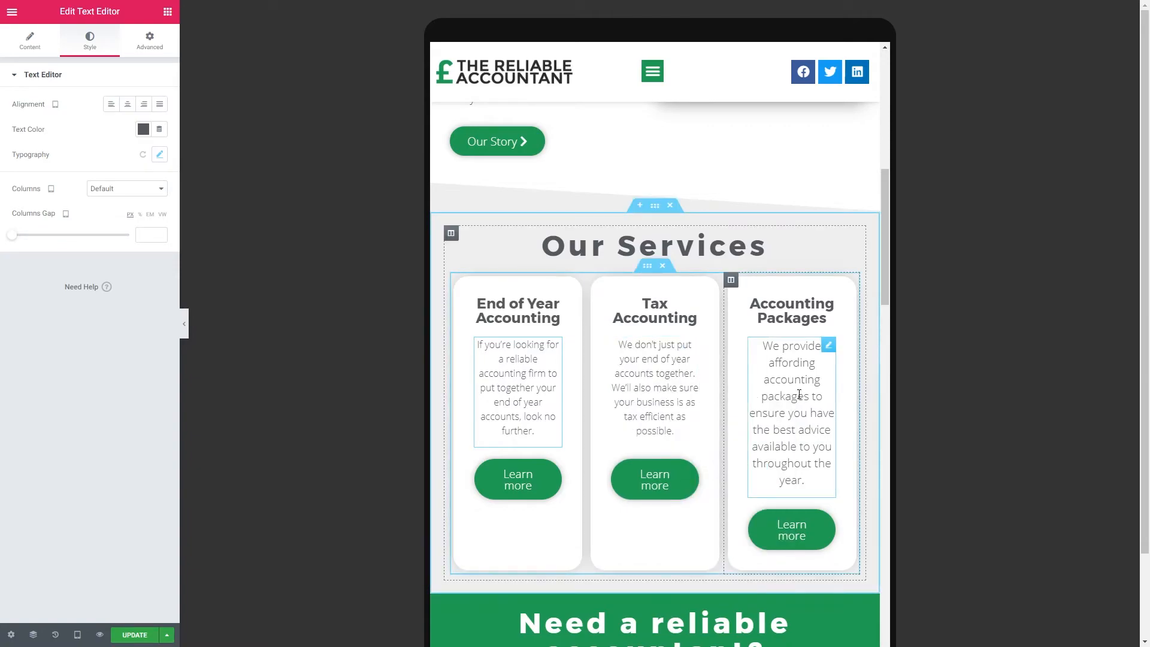
right_click(782, 410)
click(809, 484)
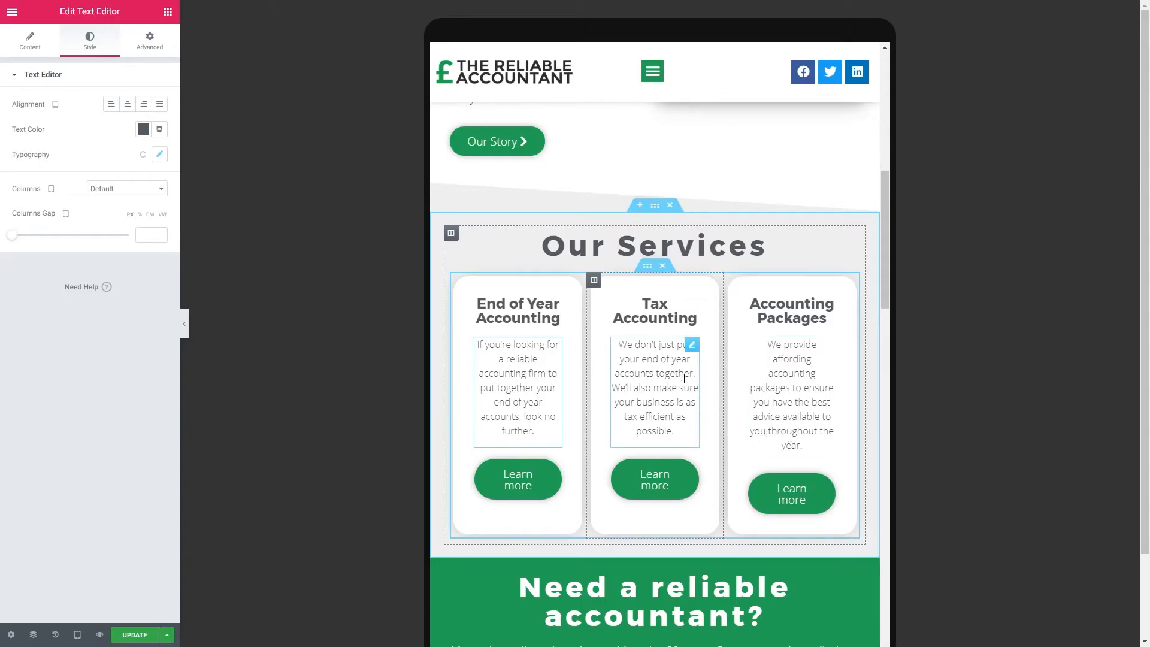
- Set the End of Year Accounting column's width to 100% for tablet
click(827, 352)
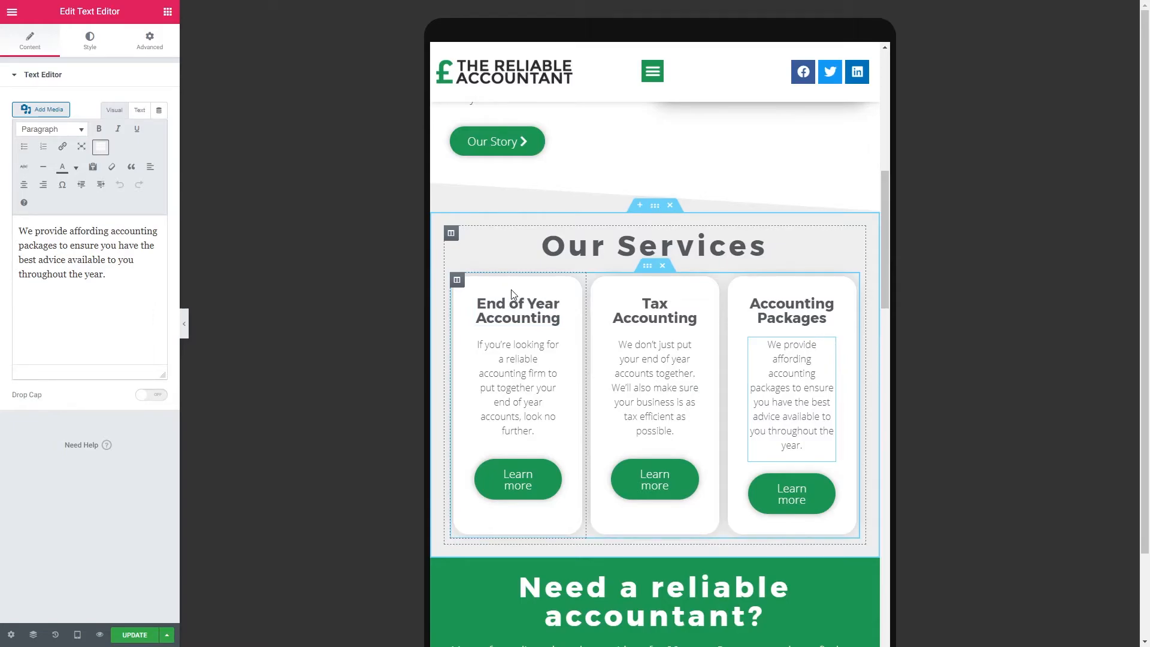
click(457, 281)
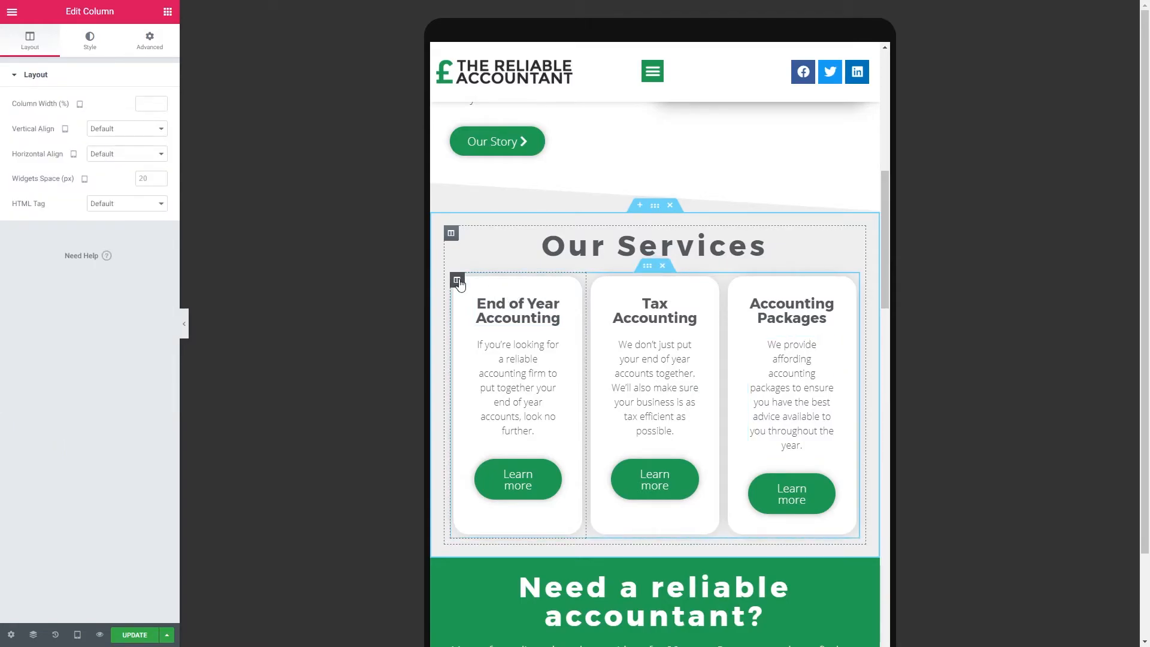
click(143, 101)
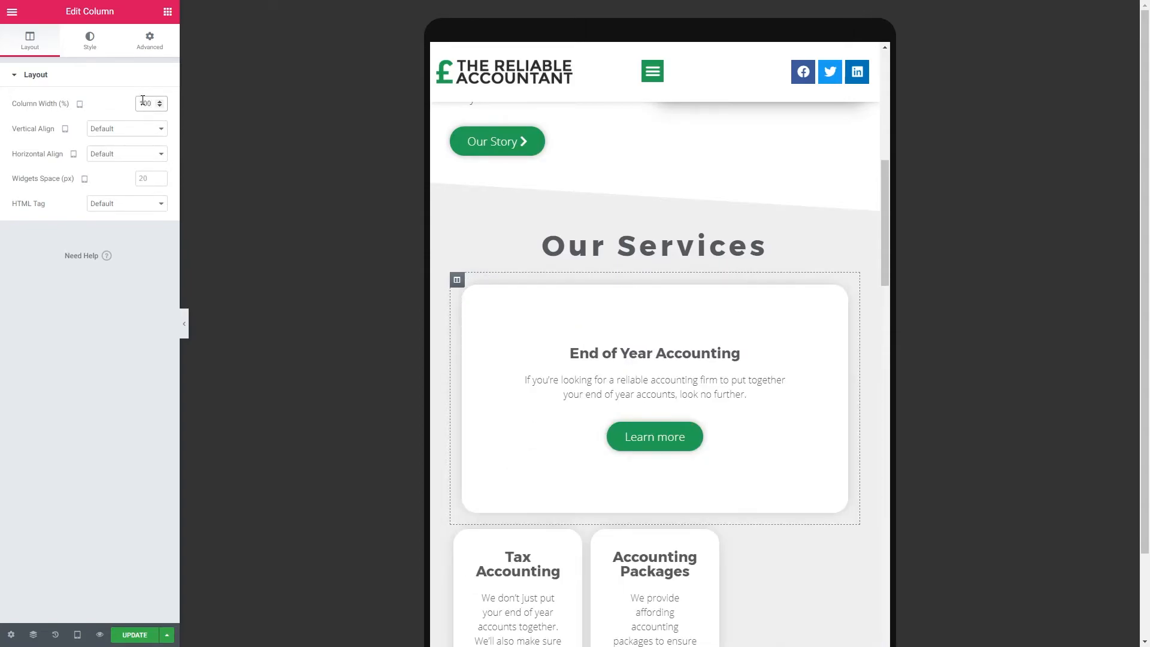
scroll(569, 315, down, 1)
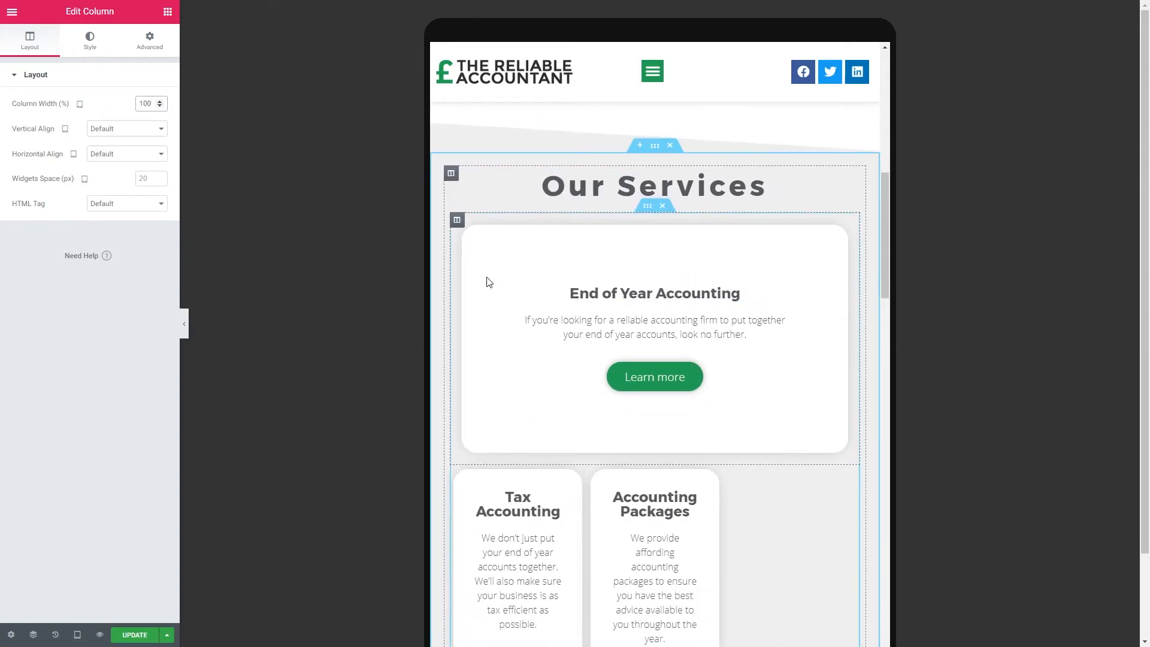
- Copy the End of Year Accounting column's style onto the Tax Accounting and Accounting Packages columns
right_click(457, 223)
click(494, 295)
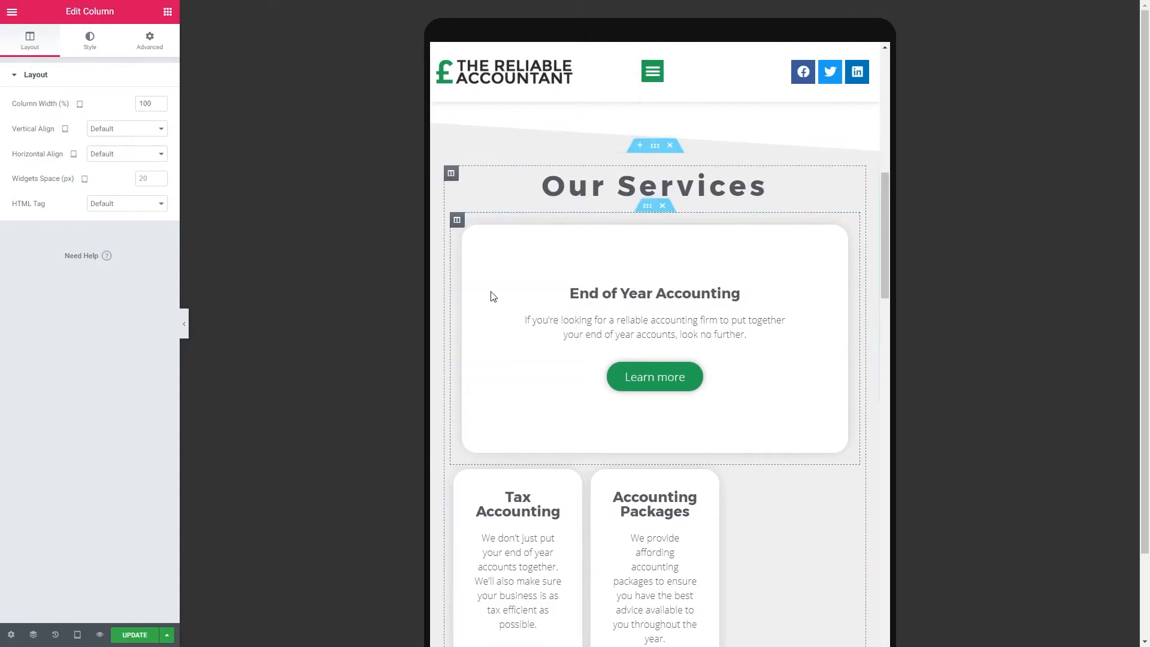
scroll(507, 250, down, 4)
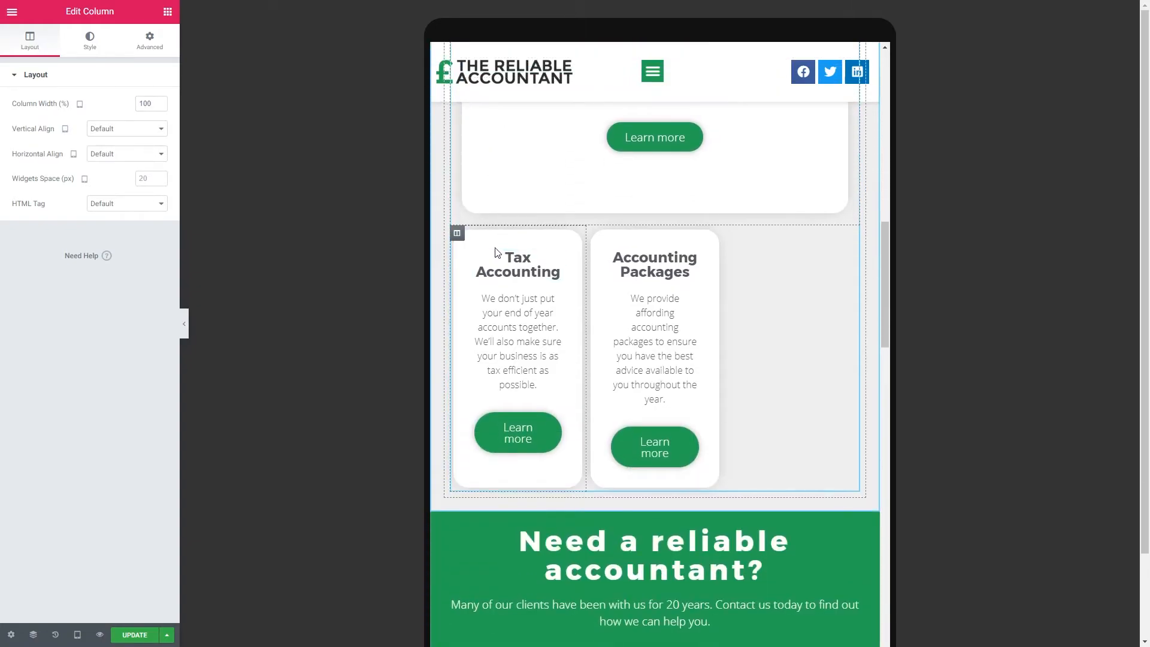
right_click(457, 234)
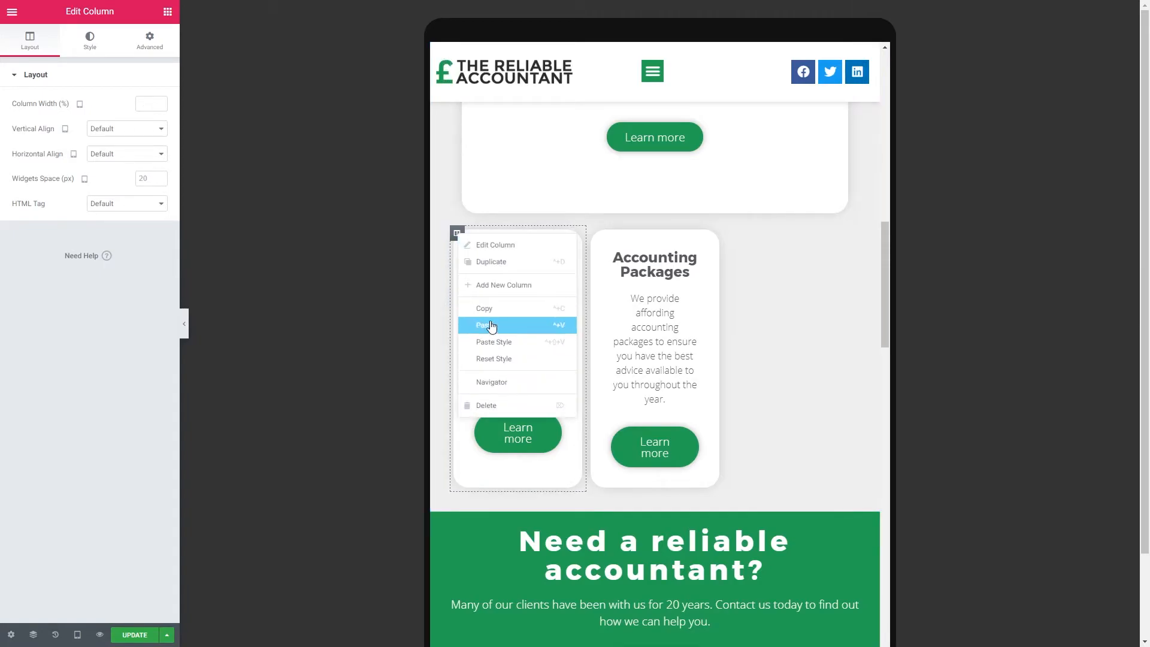
click(492, 326)
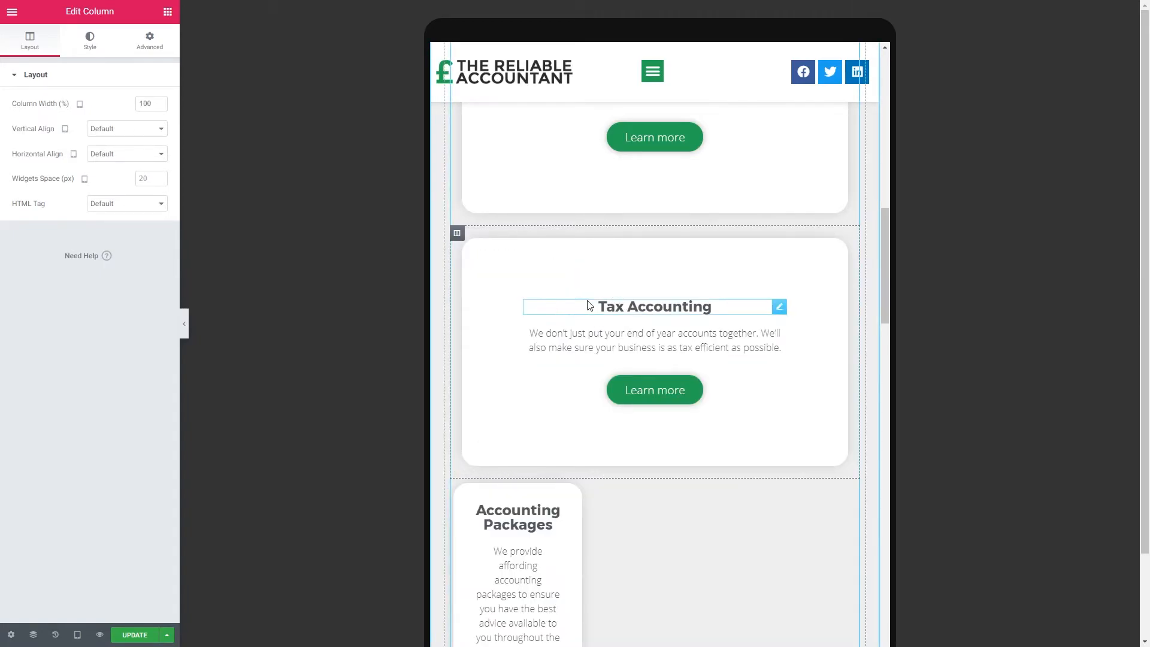
scroll(588, 305, down, 3)
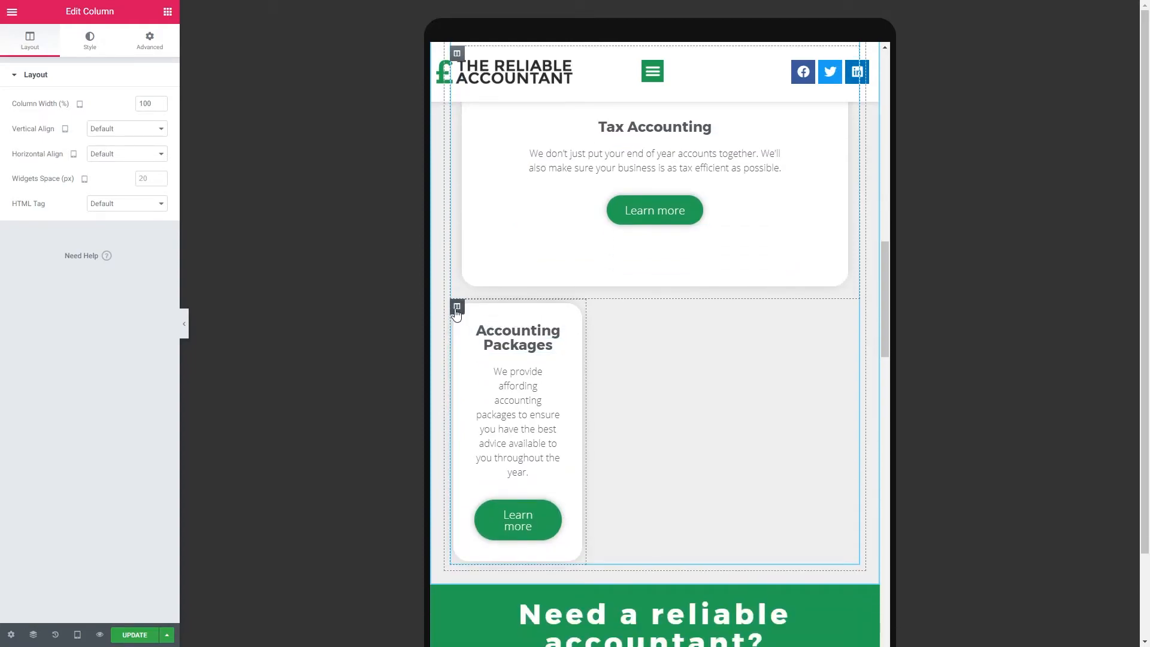
right_click(457, 308)
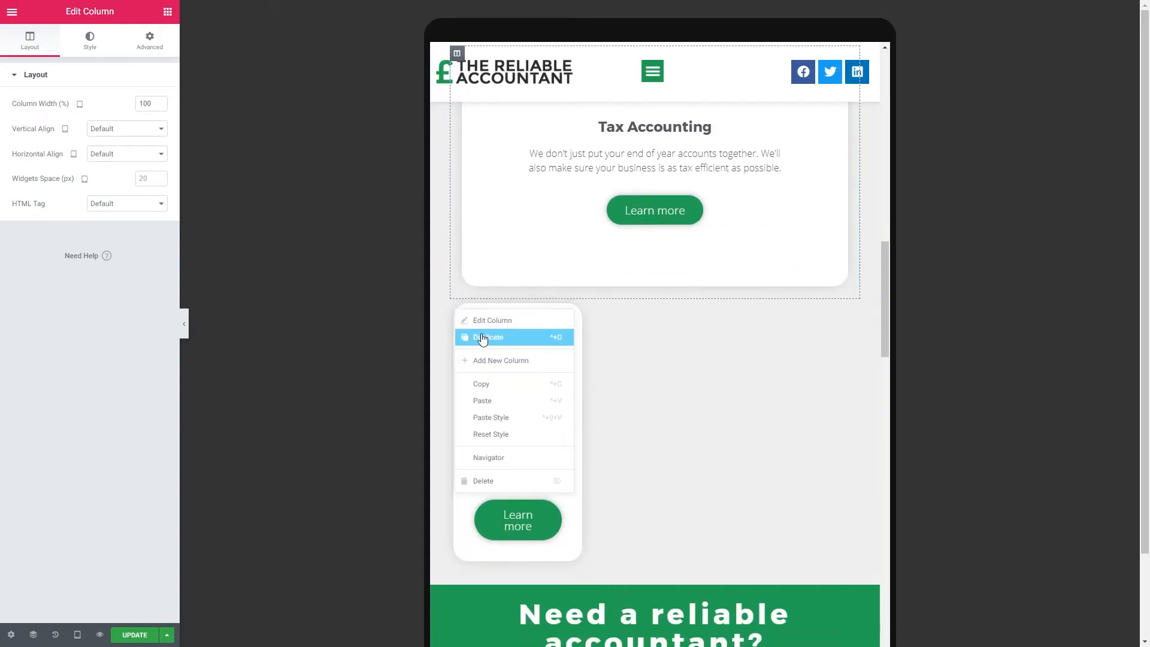
click(508, 423)
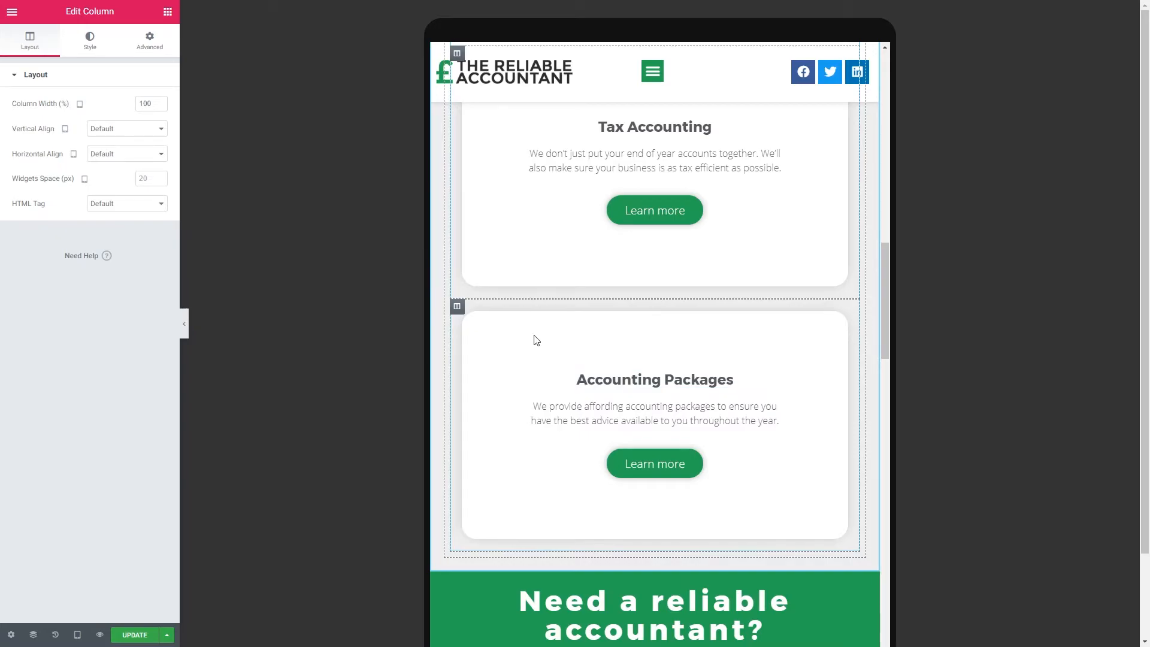
- Review the layout and spacing of the three Our Services cards in the full tablet preview
click(184, 323)
scroll(599, 399, up, 4)
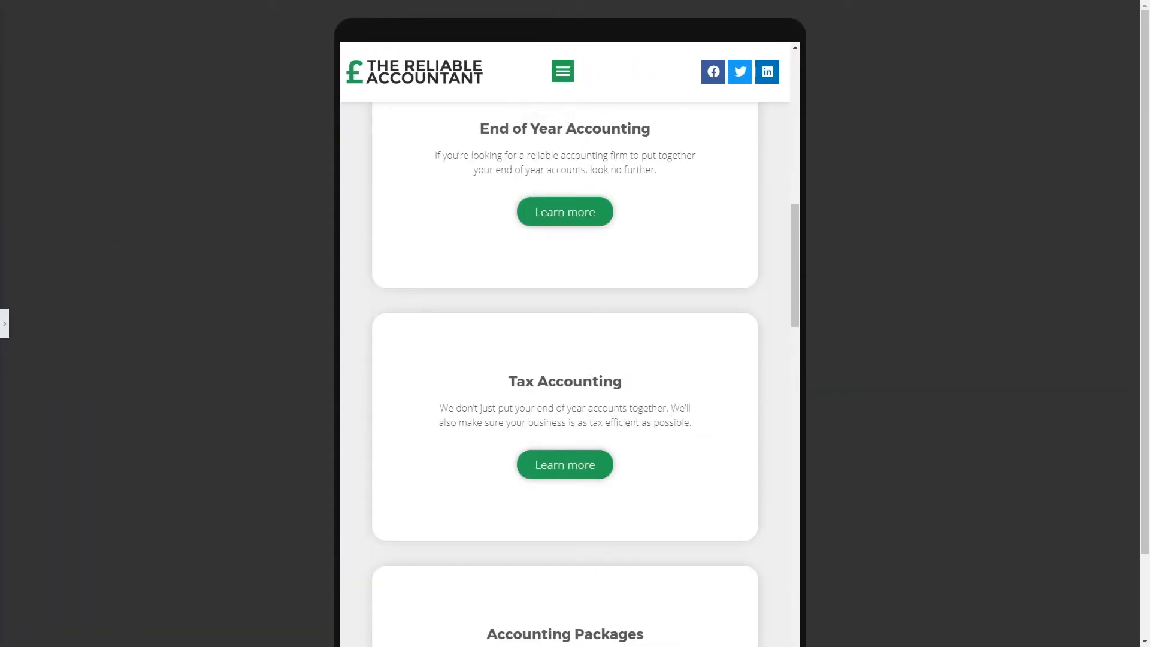
scroll(670, 410, up, 6)
scroll(633, 405, down, 5)
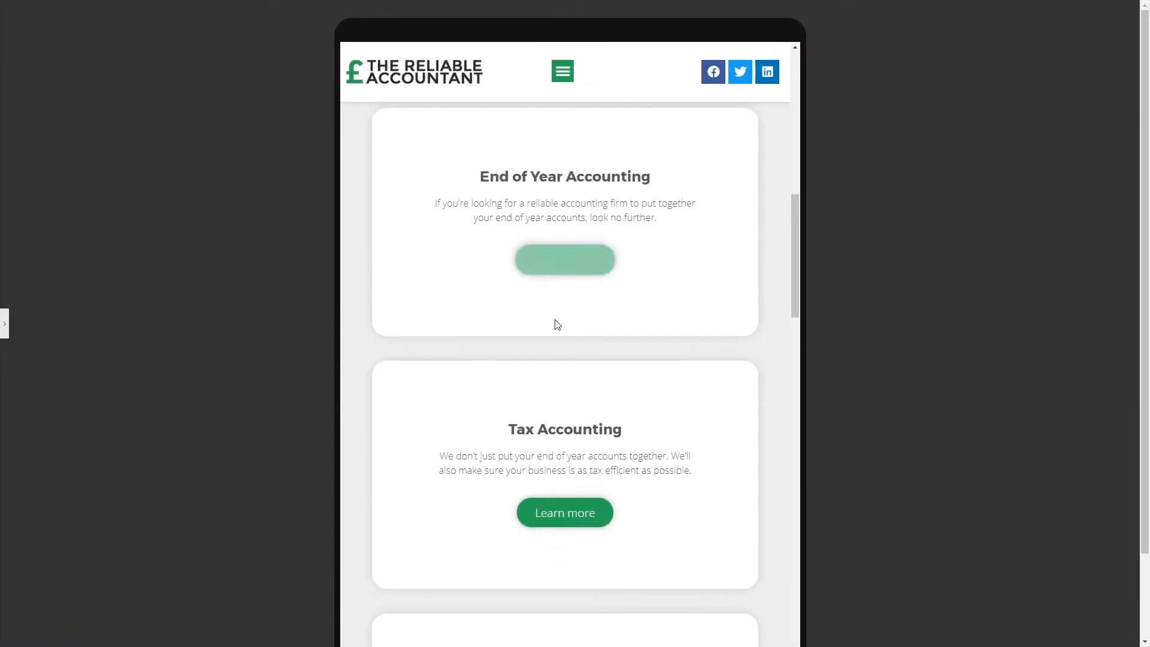
scroll(585, 326, up, 3)
scroll(662, 326, down, 8)
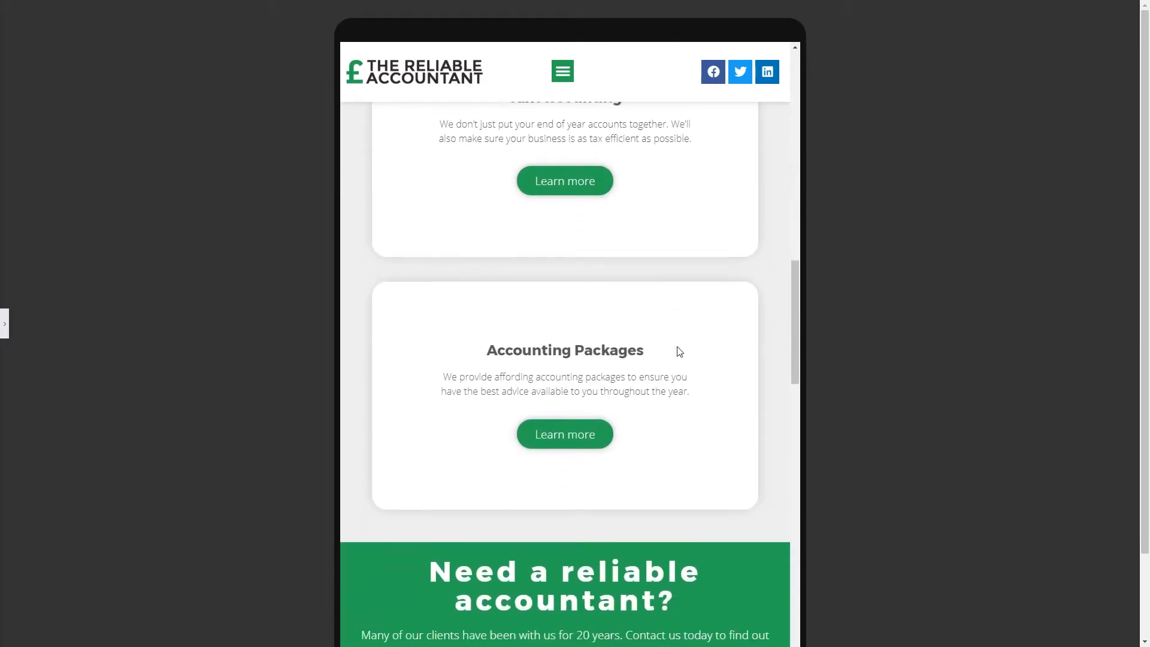
scroll(680, 359, up, 7)
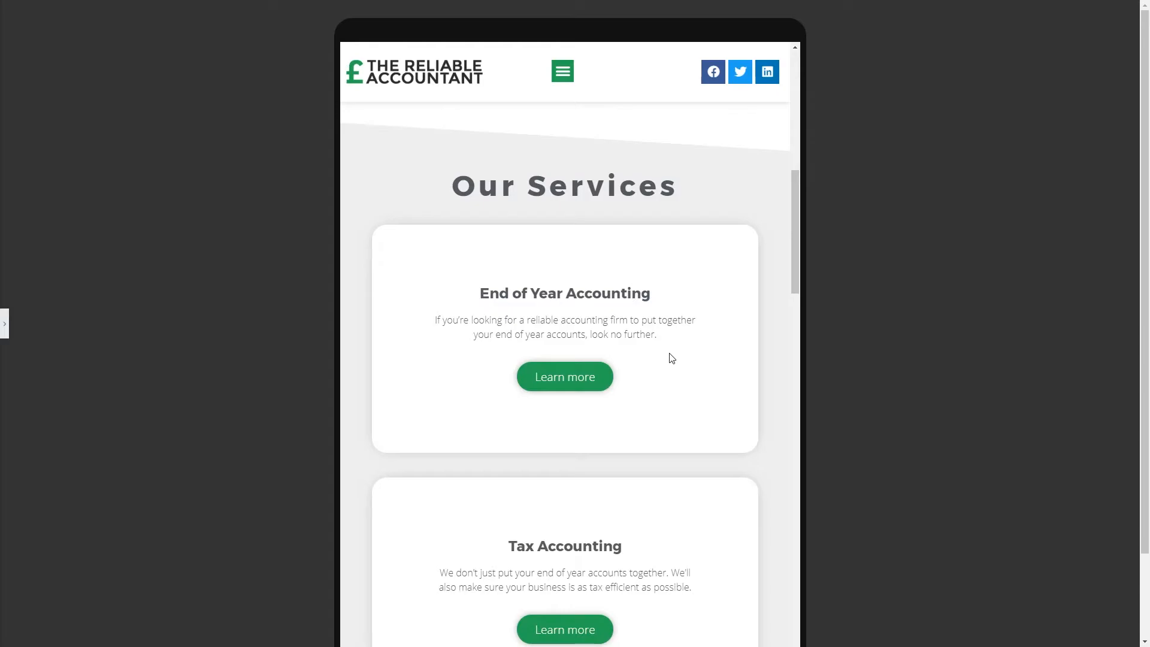
scroll(672, 357, down, 7)
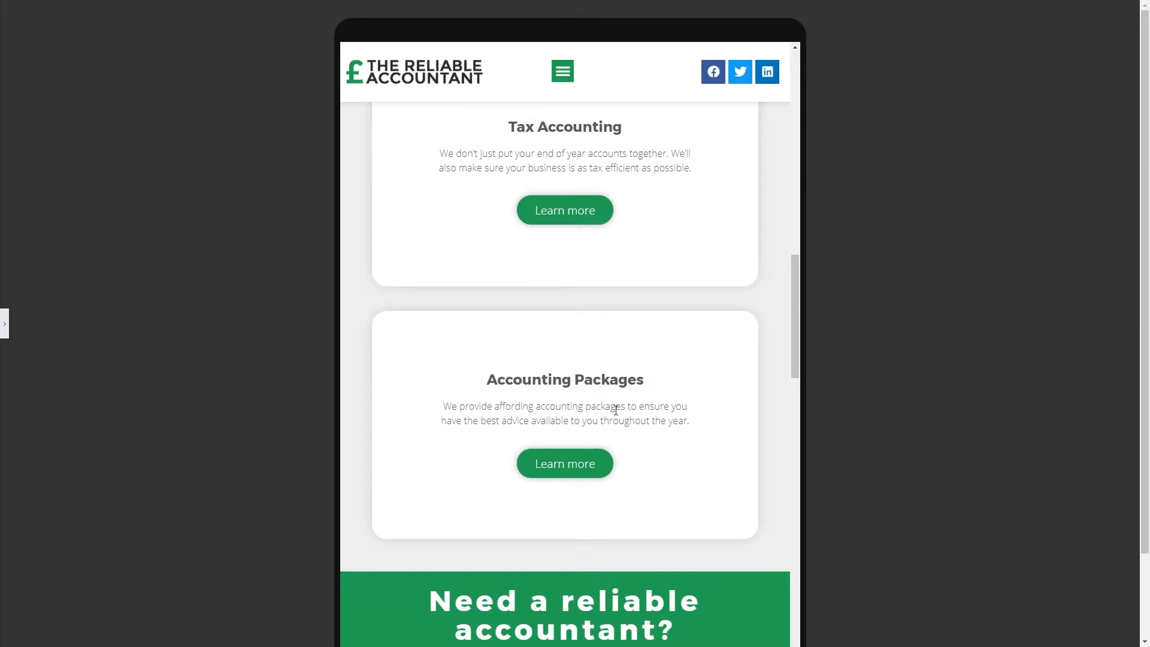
scroll(704, 405, up, 9)
scroll(704, 405, down, 7)
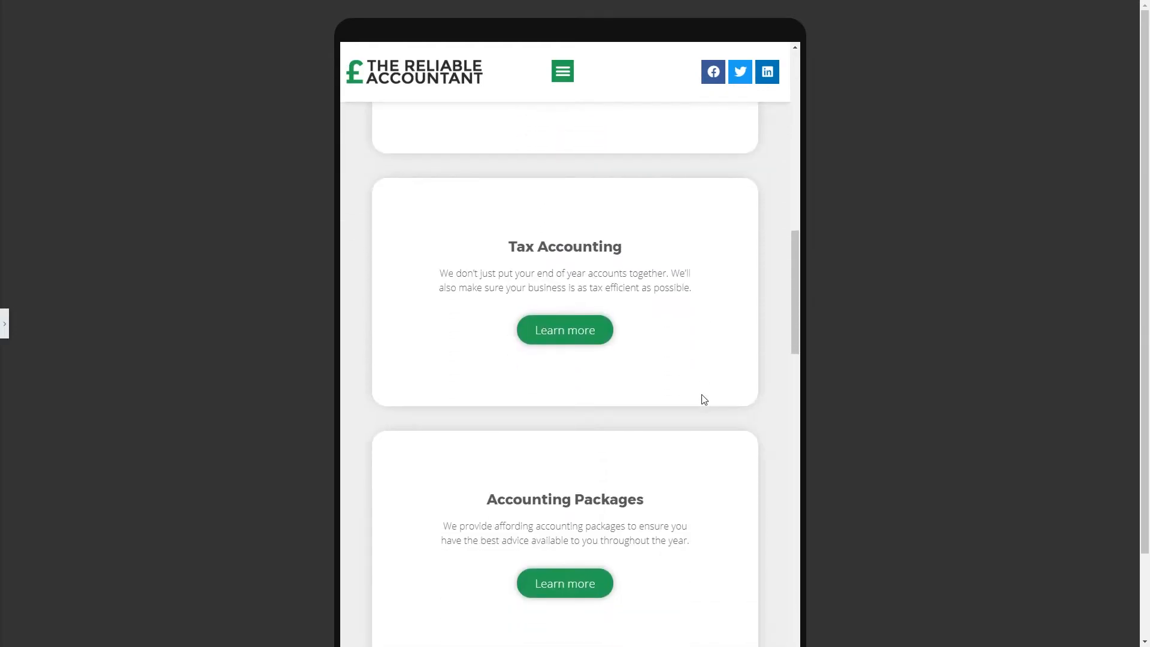
scroll(703, 400, down, 3)
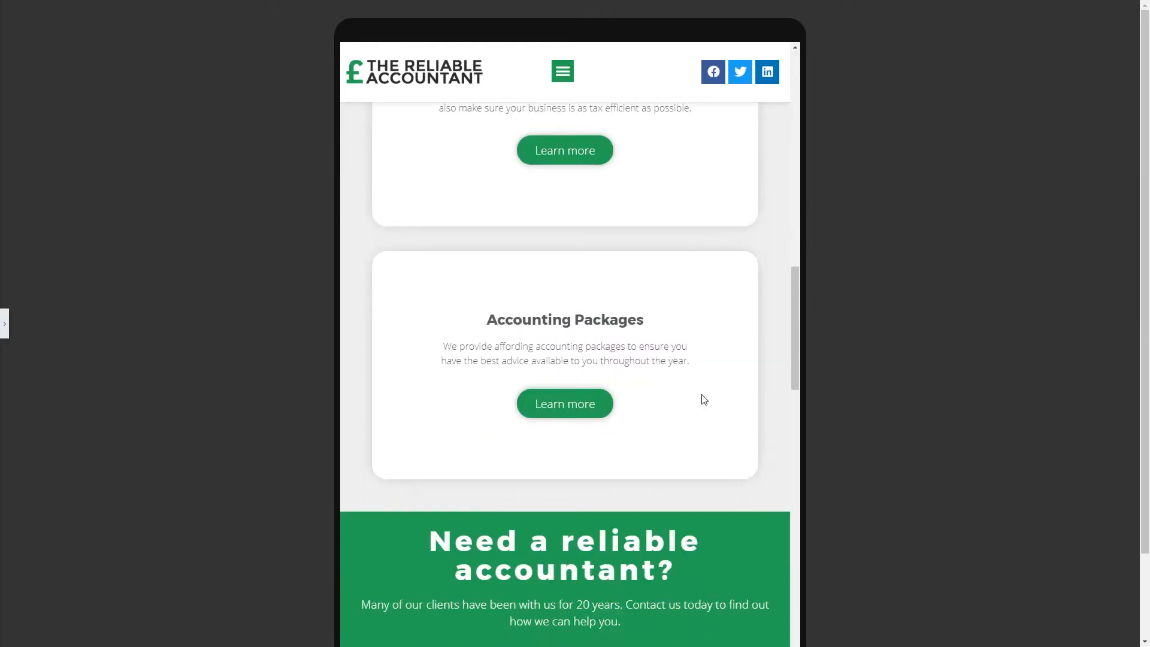
click(5, 324)
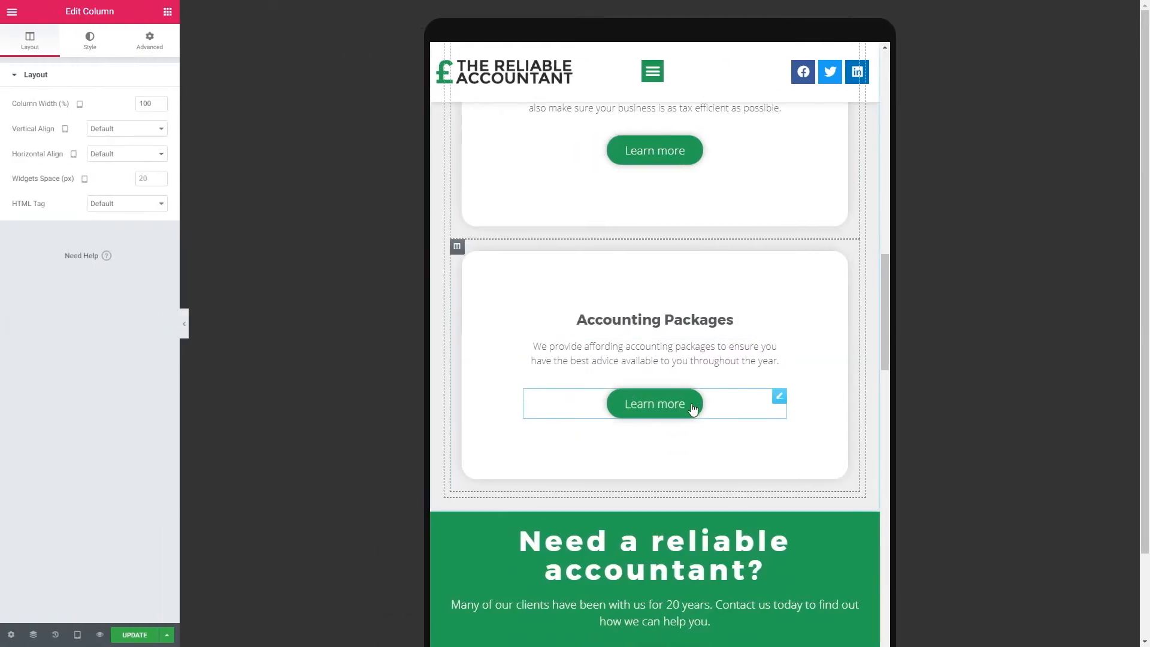
- Switch to the mobile preview and examine how the Our Services cards stack there
click(77, 634)
click(57, 604)
scroll(694, 276, up, 10)
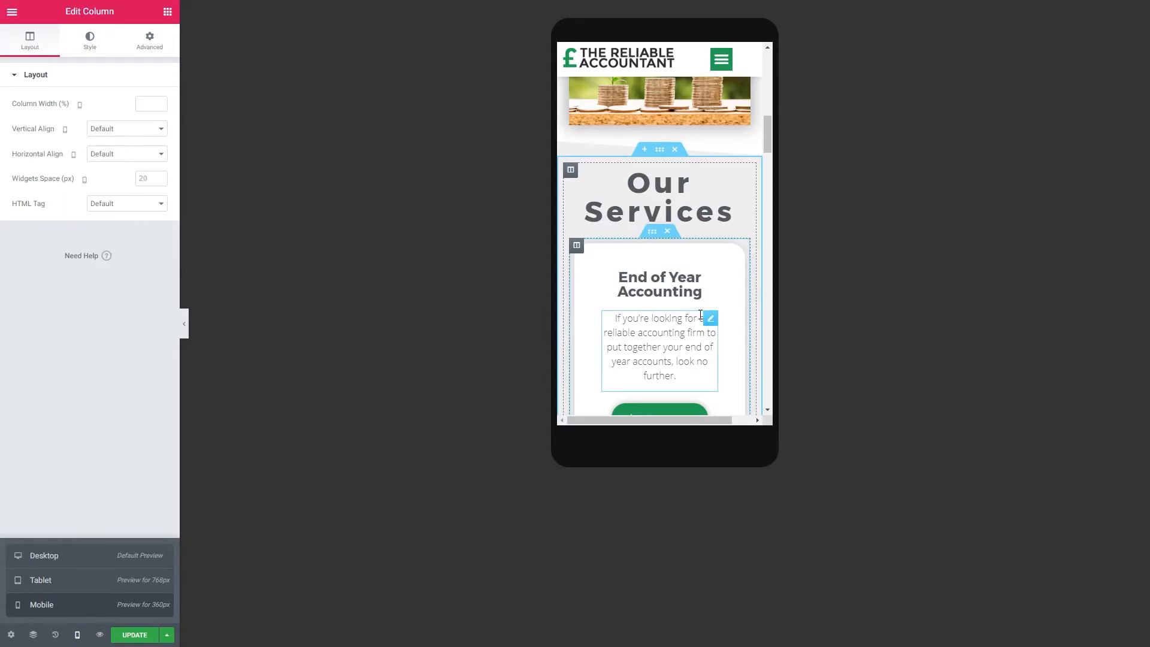
scroll(728, 289, down, 2)
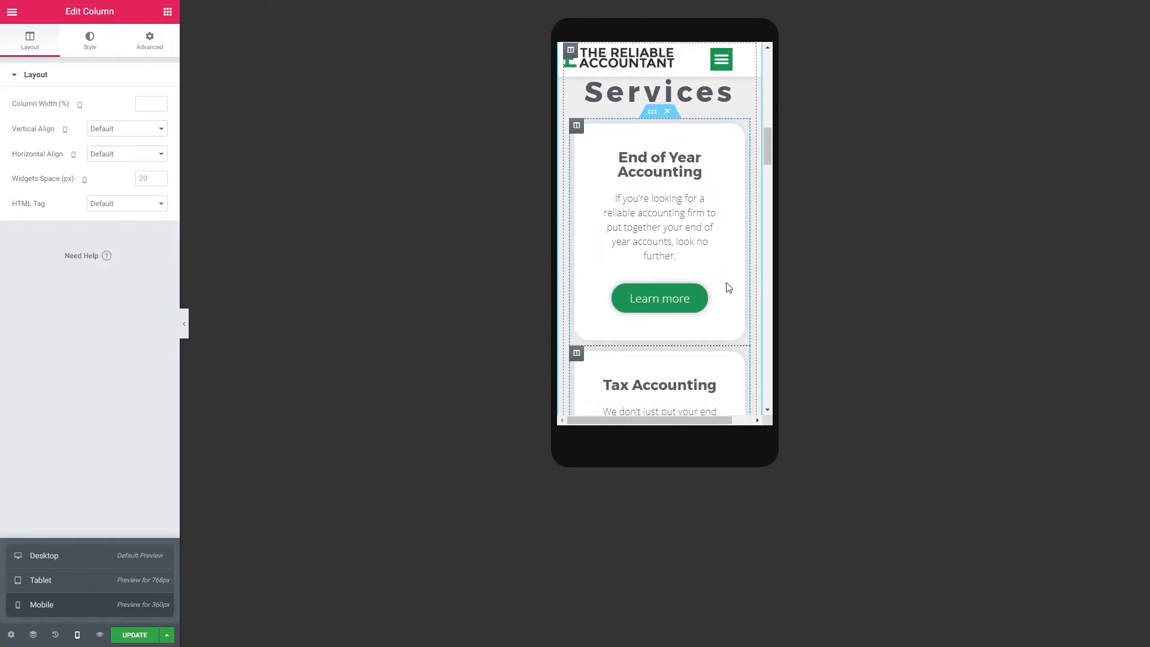
scroll(728, 288, down, 8)
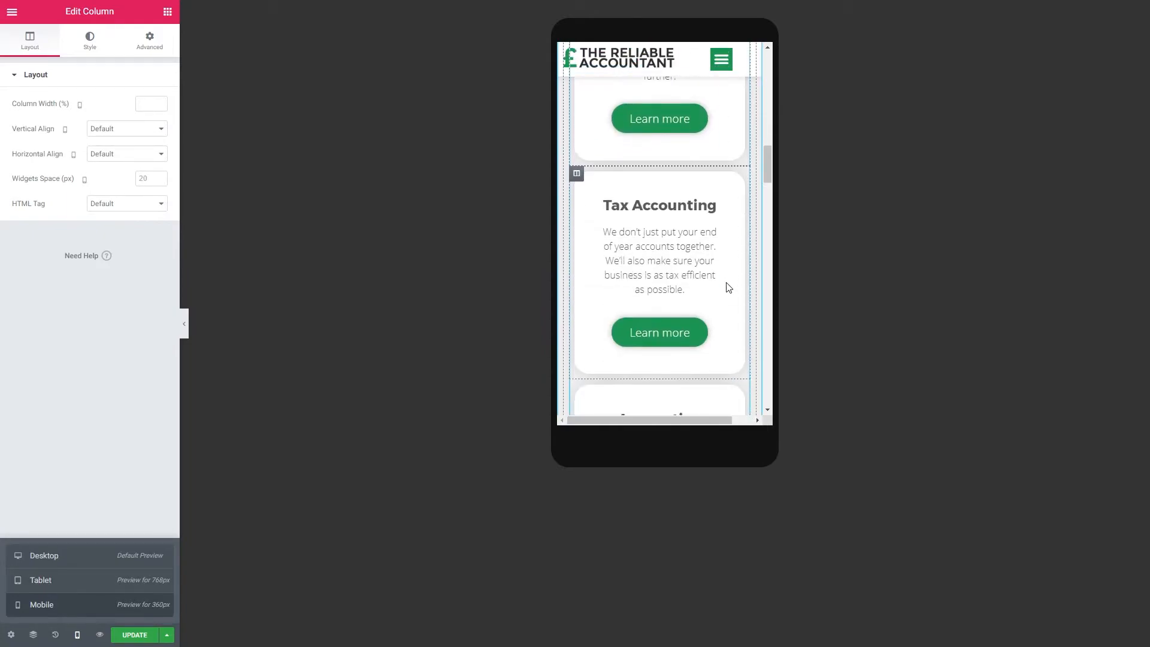
click(184, 328)
scroll(628, 312, up, 3)
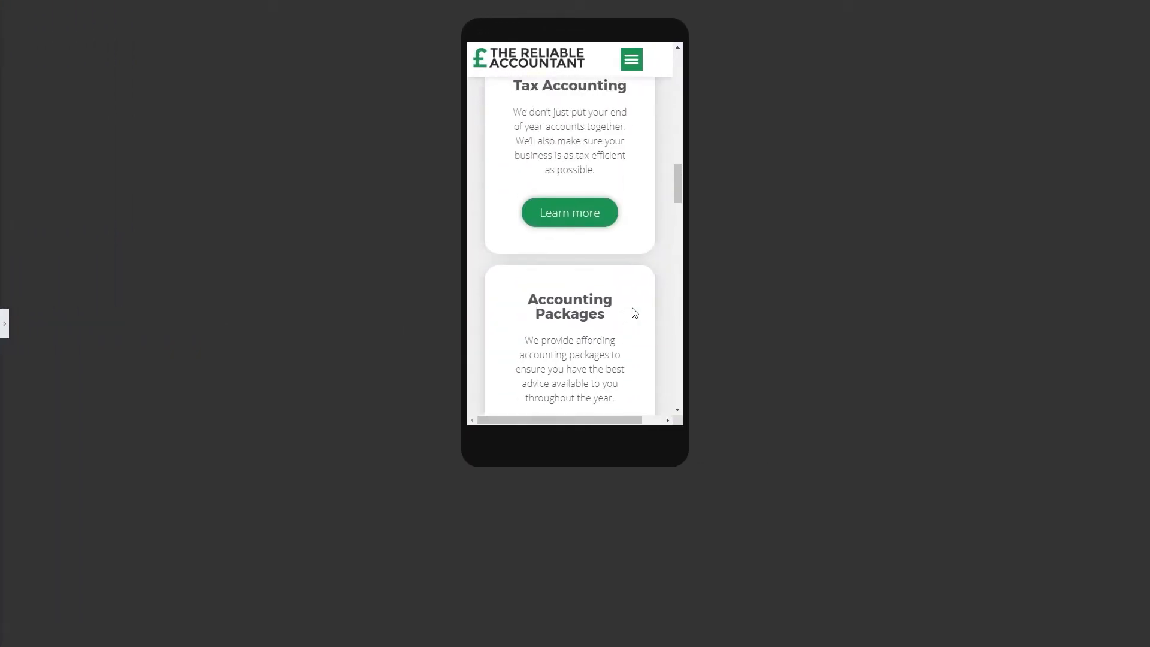
scroll(634, 313, up, 5)
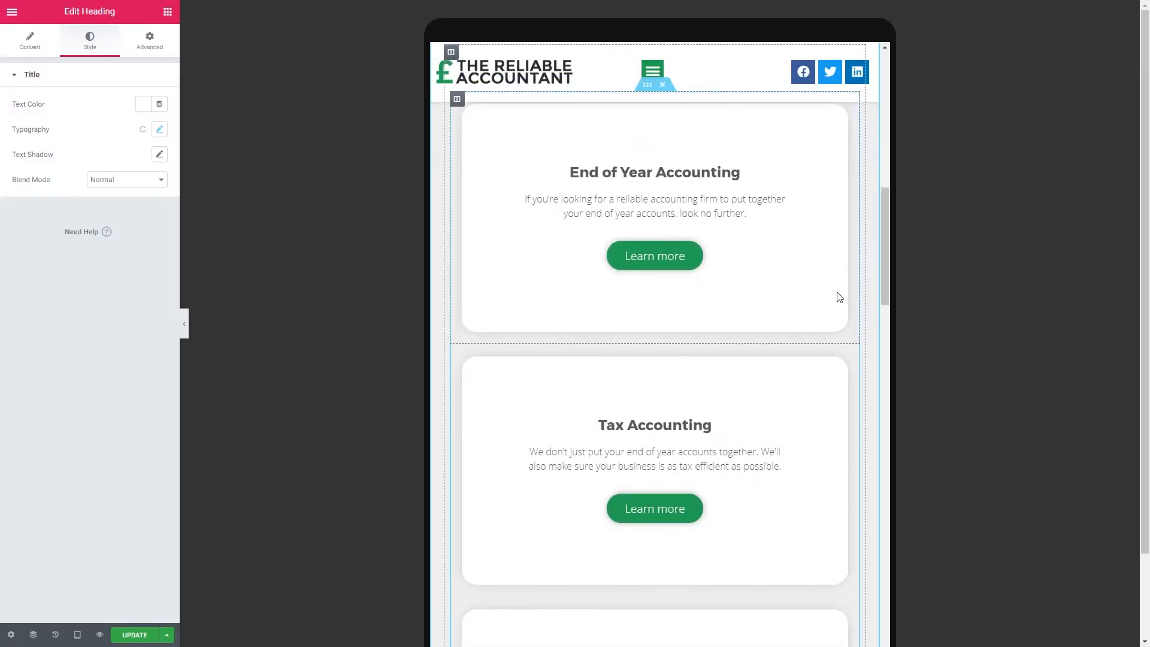
- Set the tablet font size of the End of Year Accounting card's description text to 1.1 REM
scroll(838, 296, down, 2)
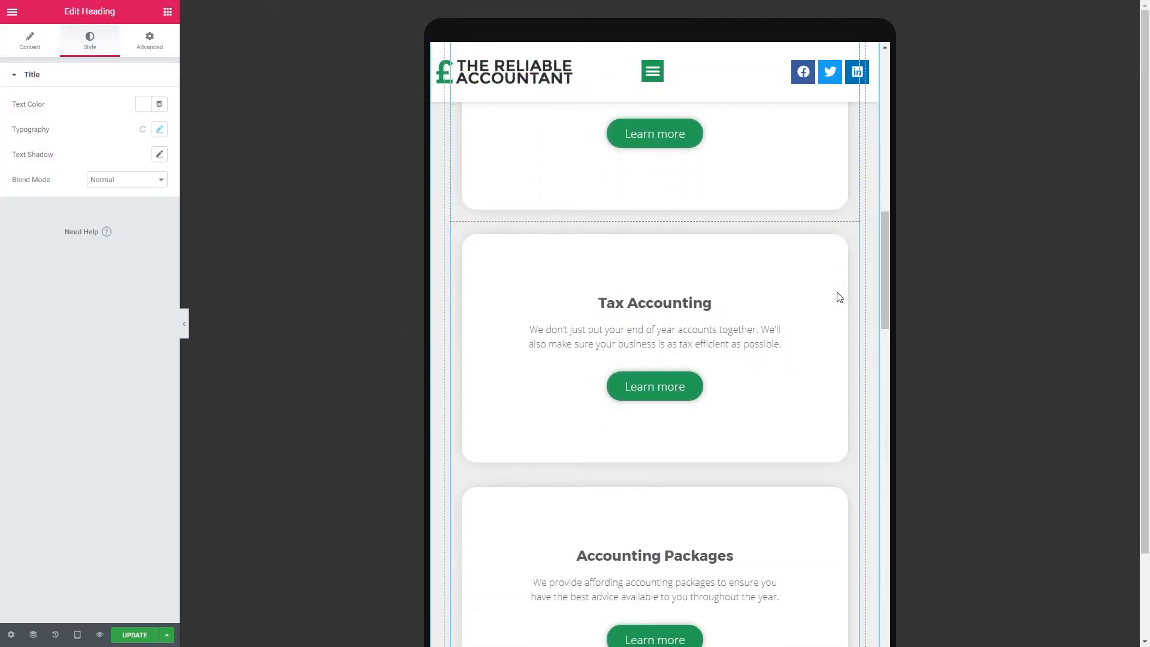
scroll(758, 323, up, 2)
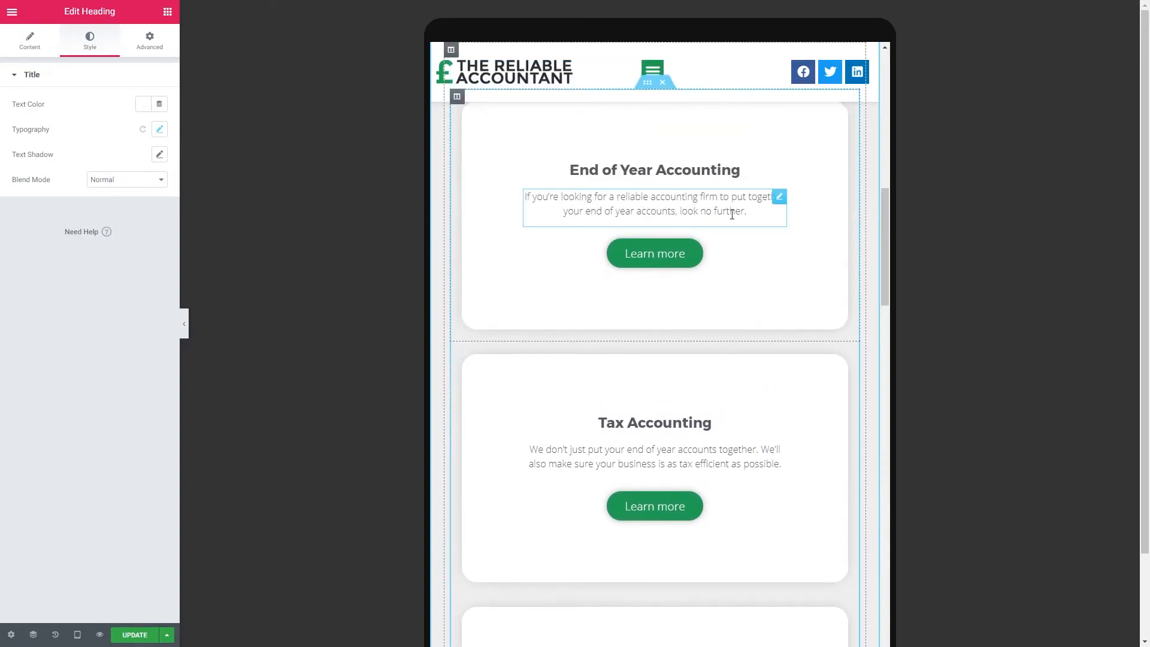
click(779, 199)
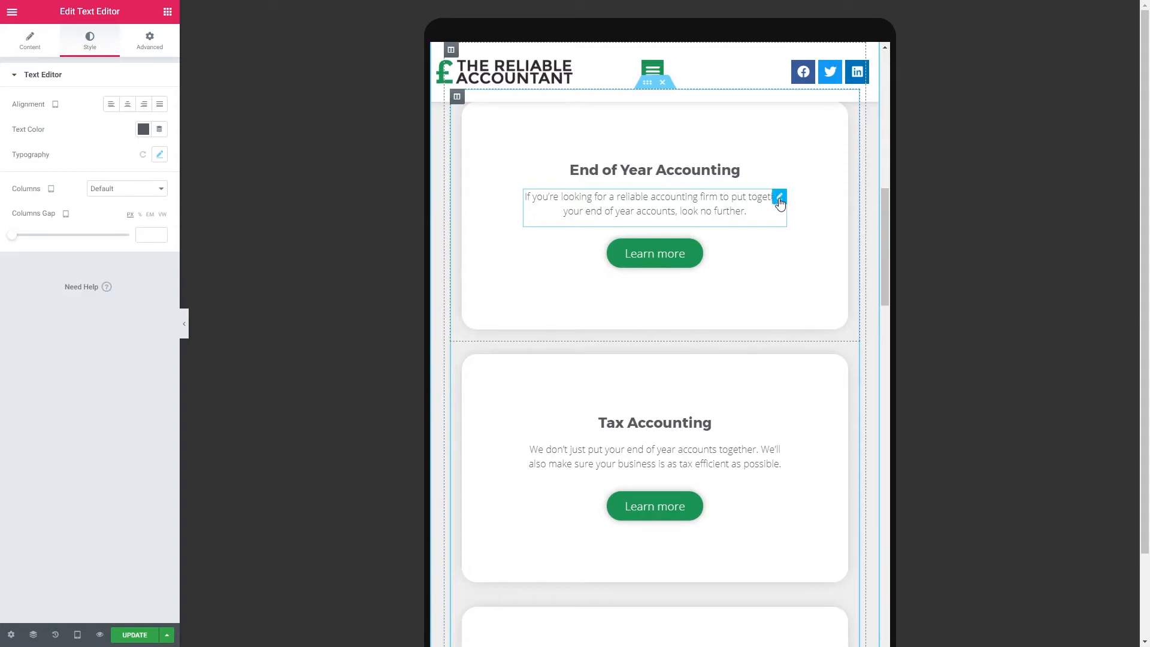
click(159, 155)
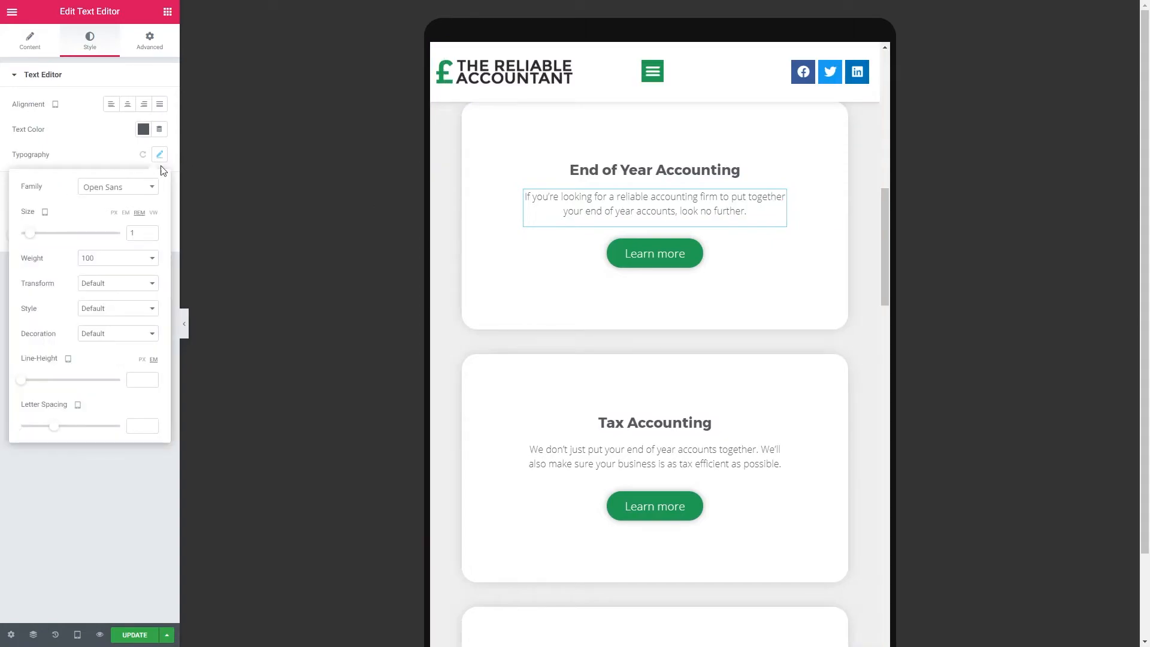
click(151, 231)
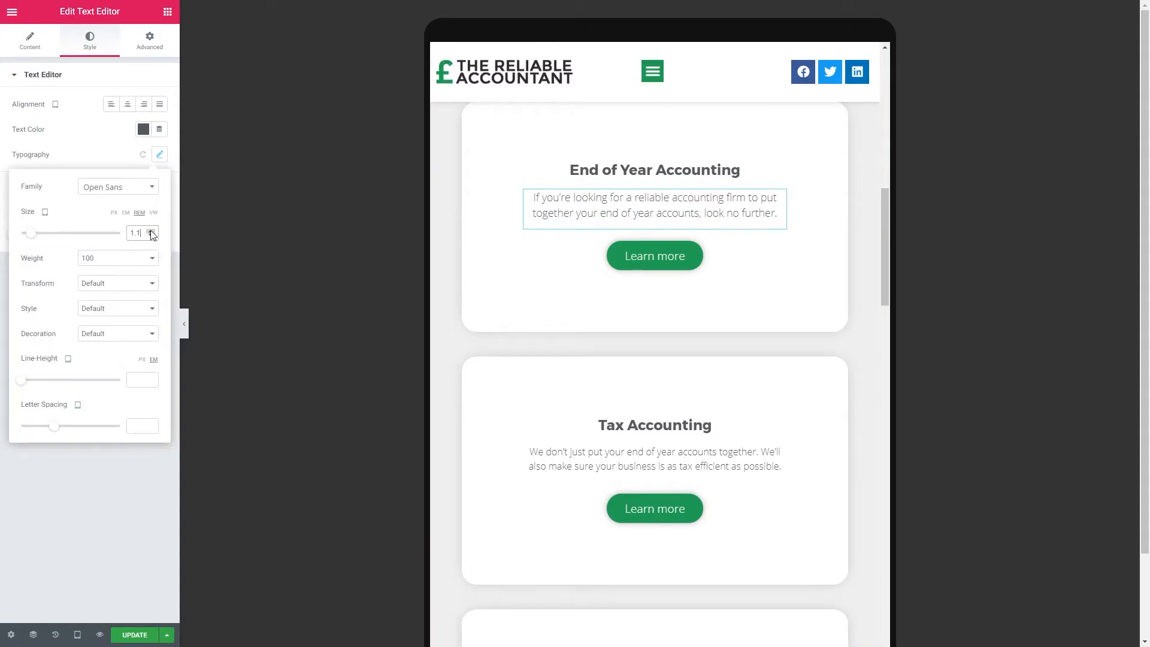
click(151, 231)
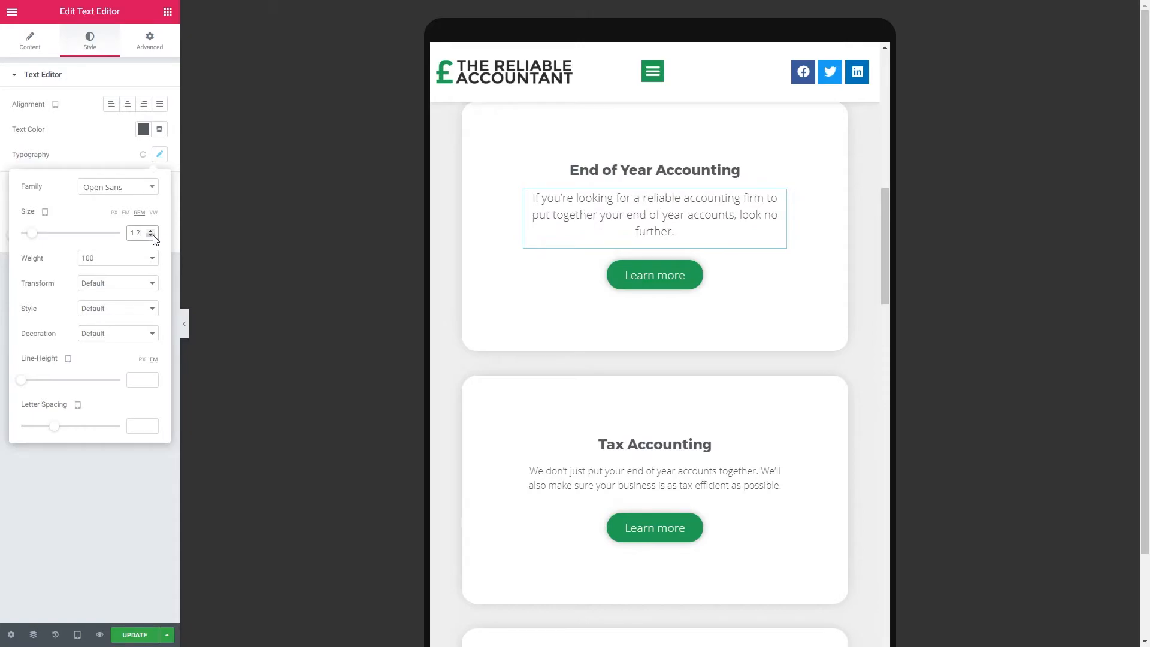
click(153, 235)
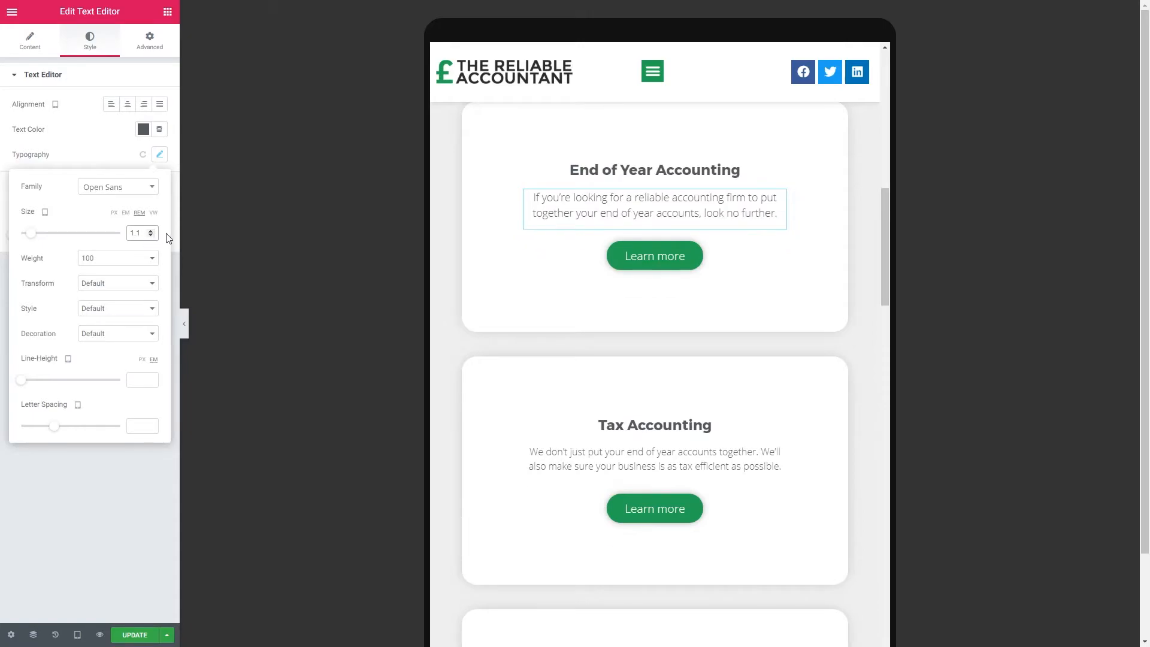
click(151, 230)
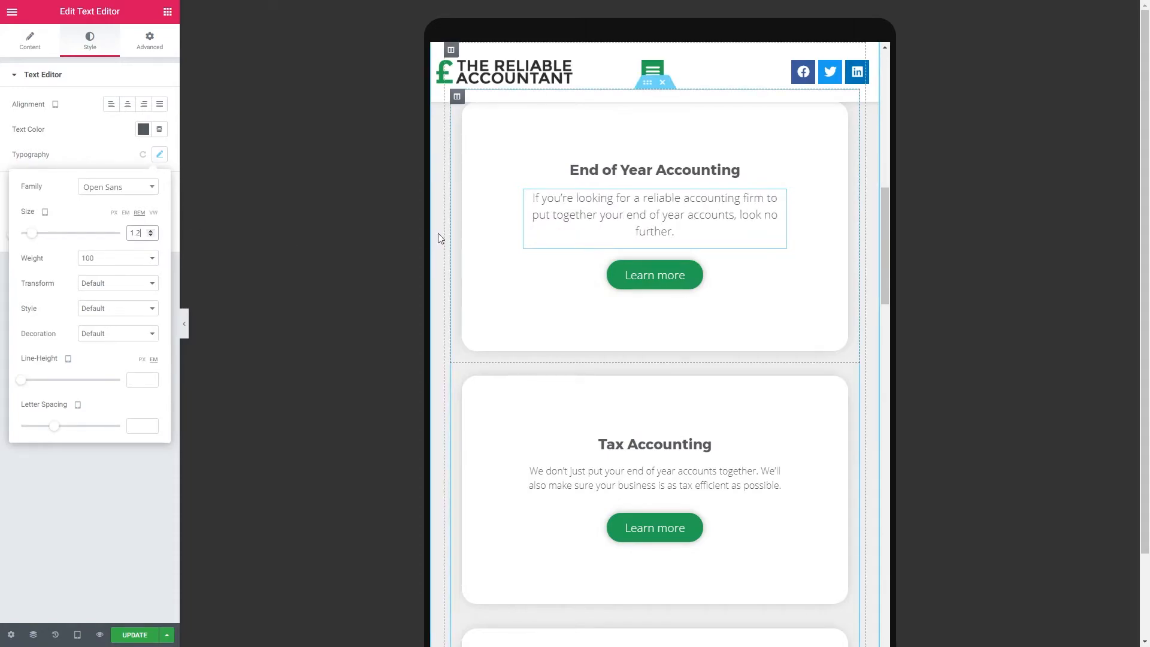
click(150, 235)
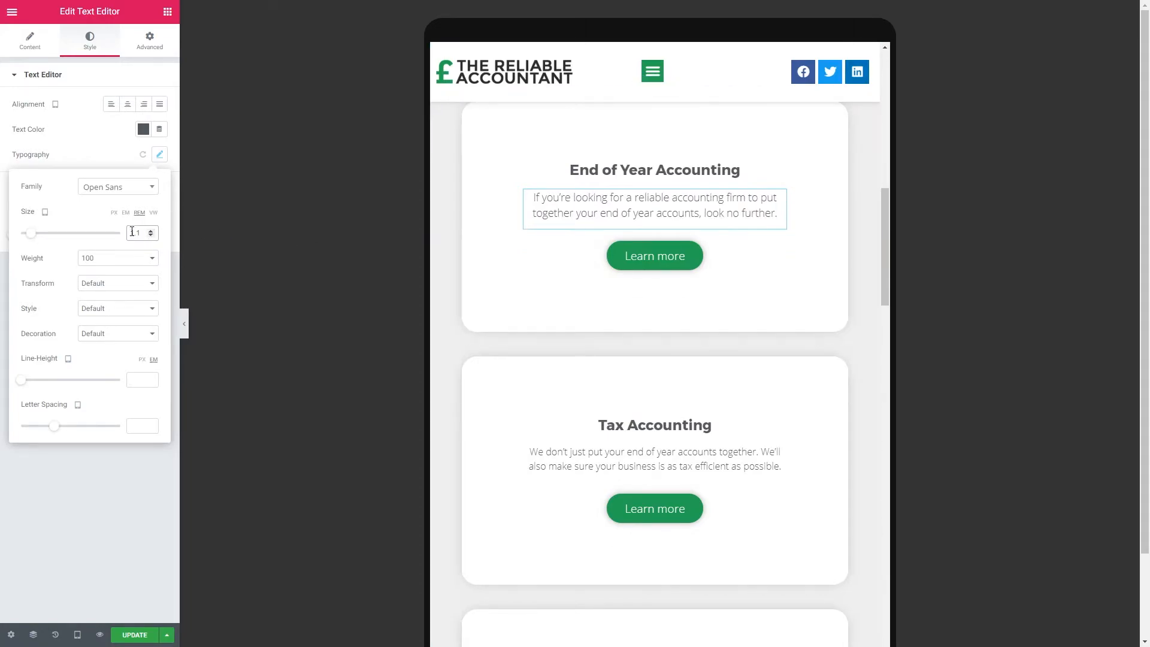
- Apply the End of Year Accounting description's updated style to the Tax Accounting and Accounting Packages descriptions
right_click(623, 207)
click(645, 254)
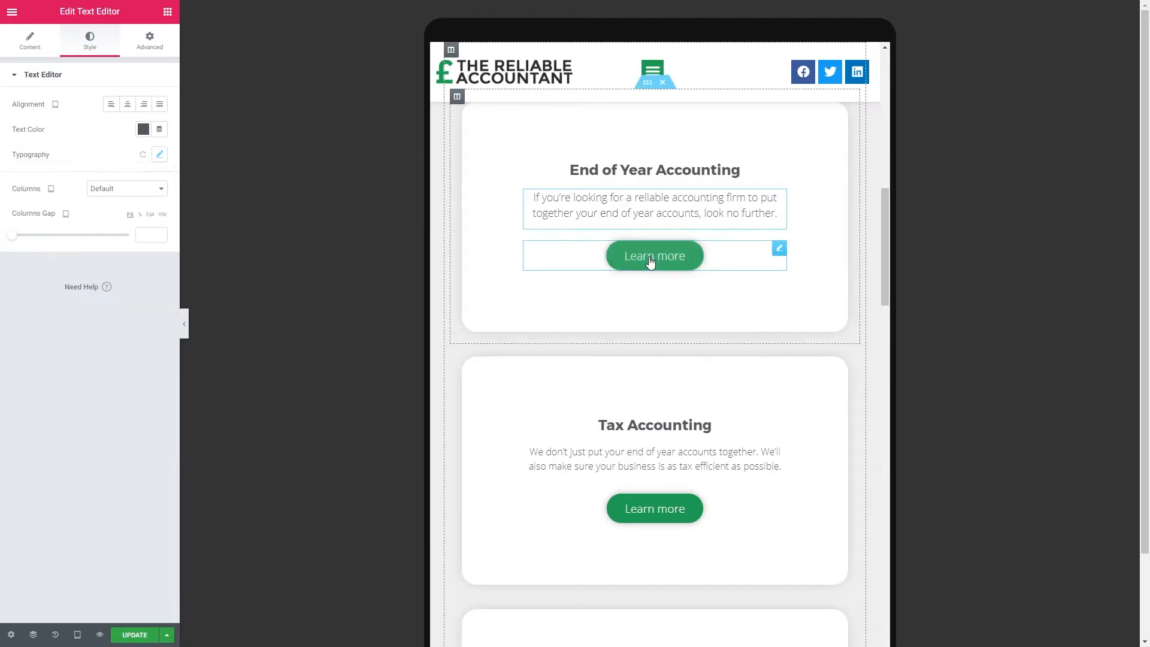
right_click(684, 447)
right_click(657, 459)
click(693, 545)
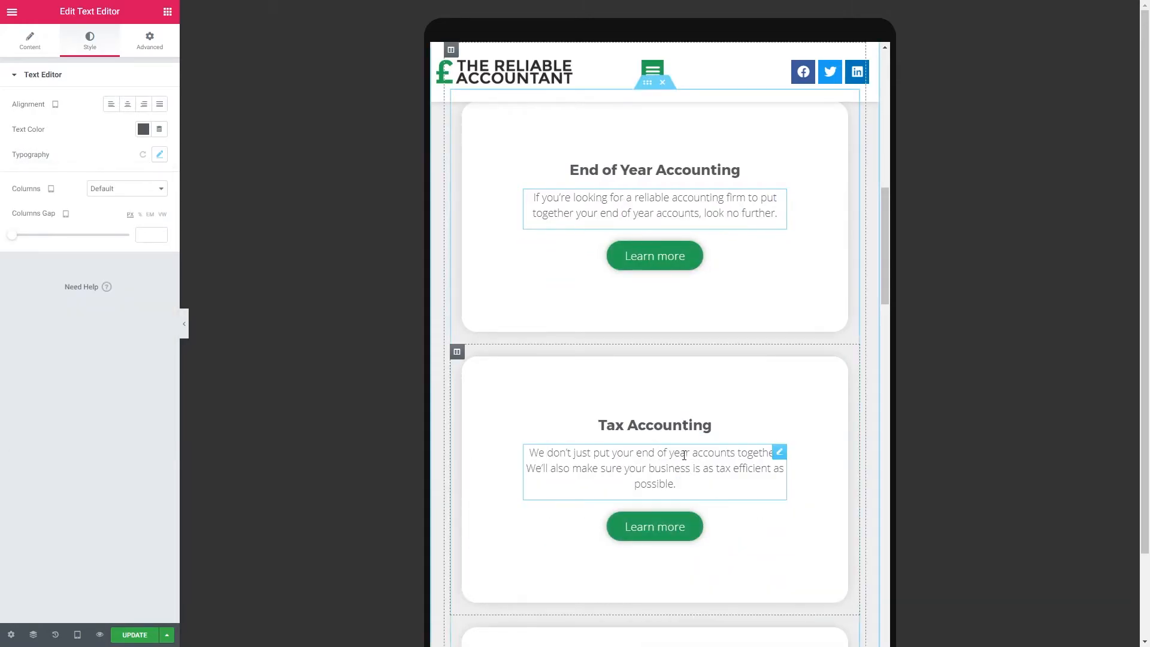
scroll(685, 454, down, 3)
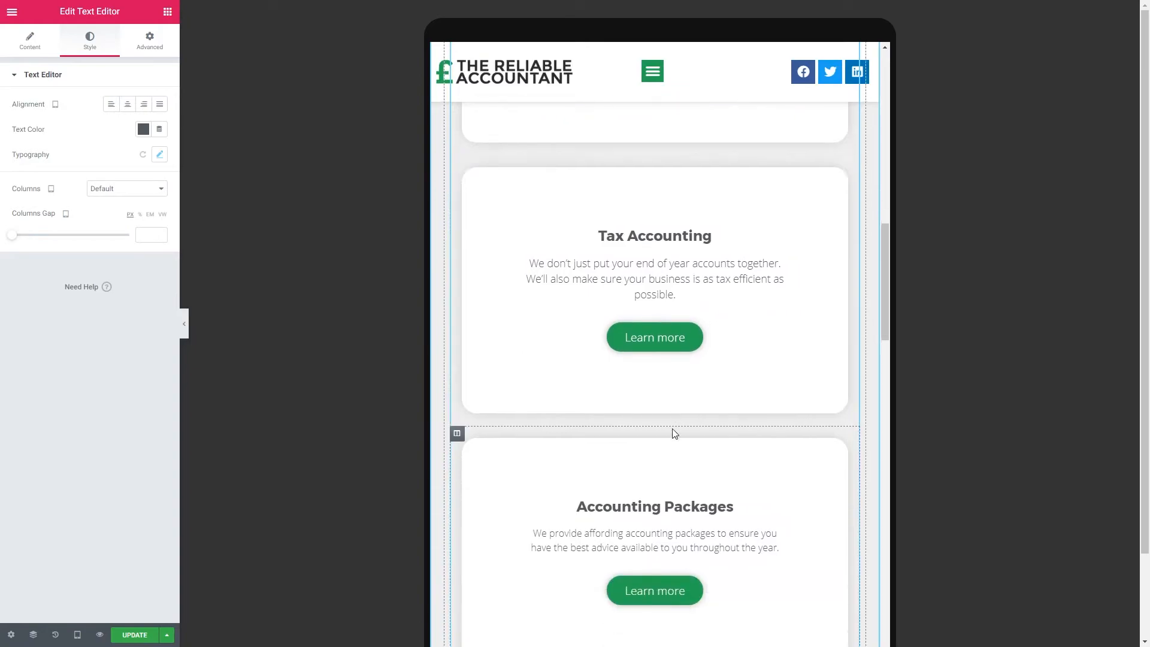
right_click(746, 488)
click(784, 546)
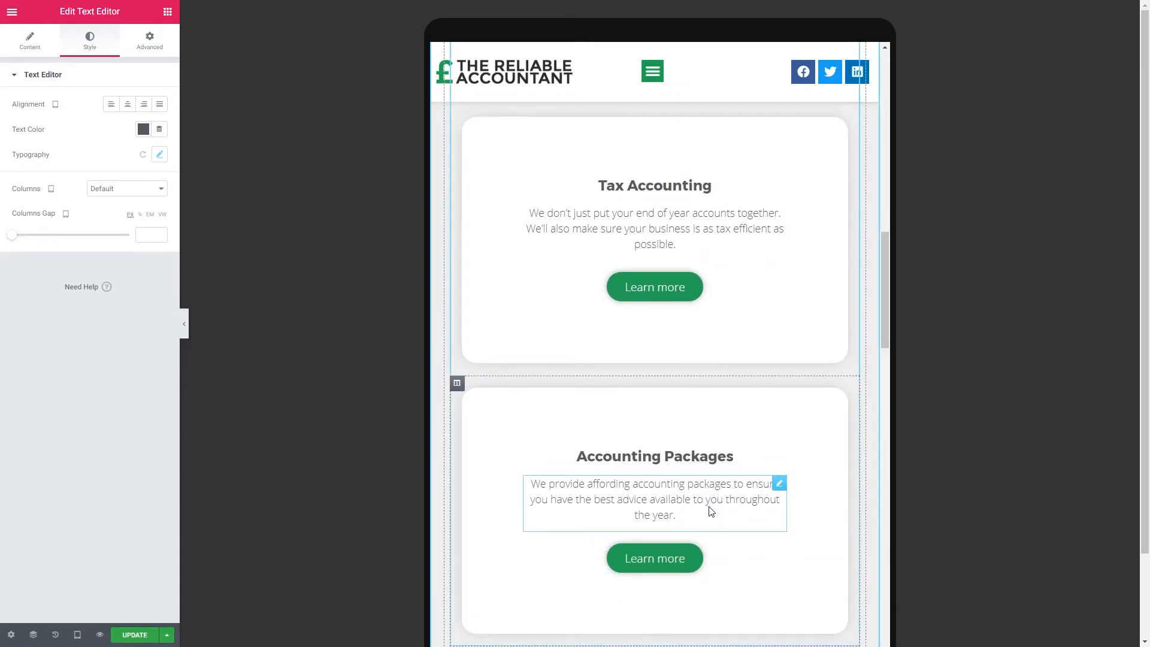
- Open the typography settings of the Accounting Packages card's description text
click(780, 483)
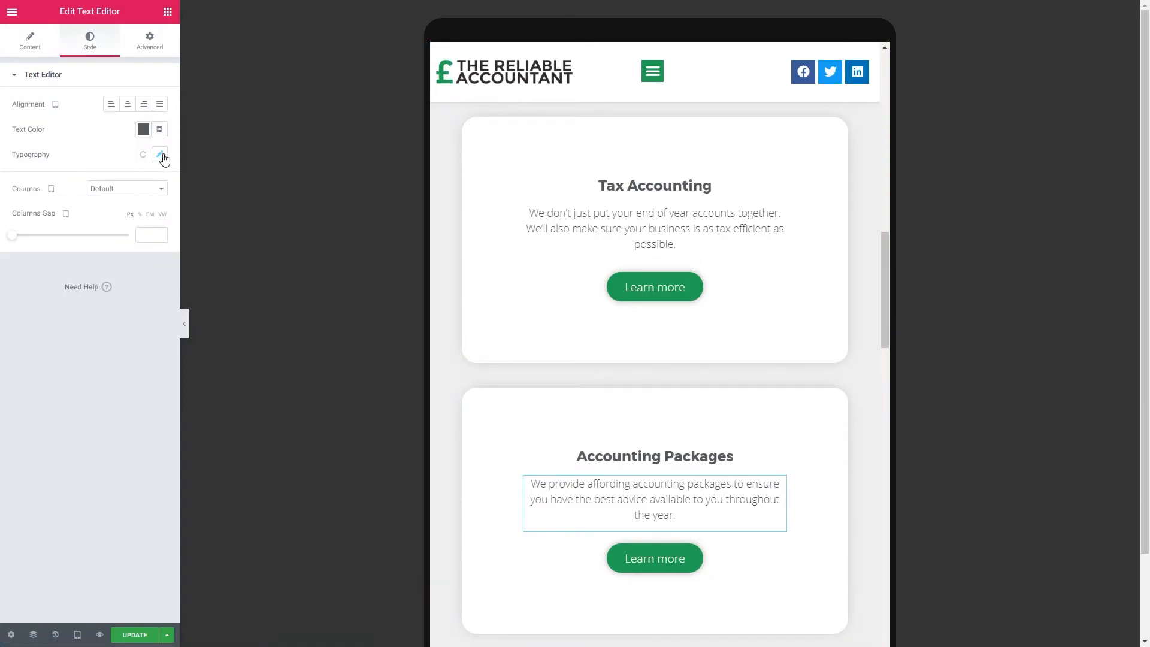
click(161, 156)
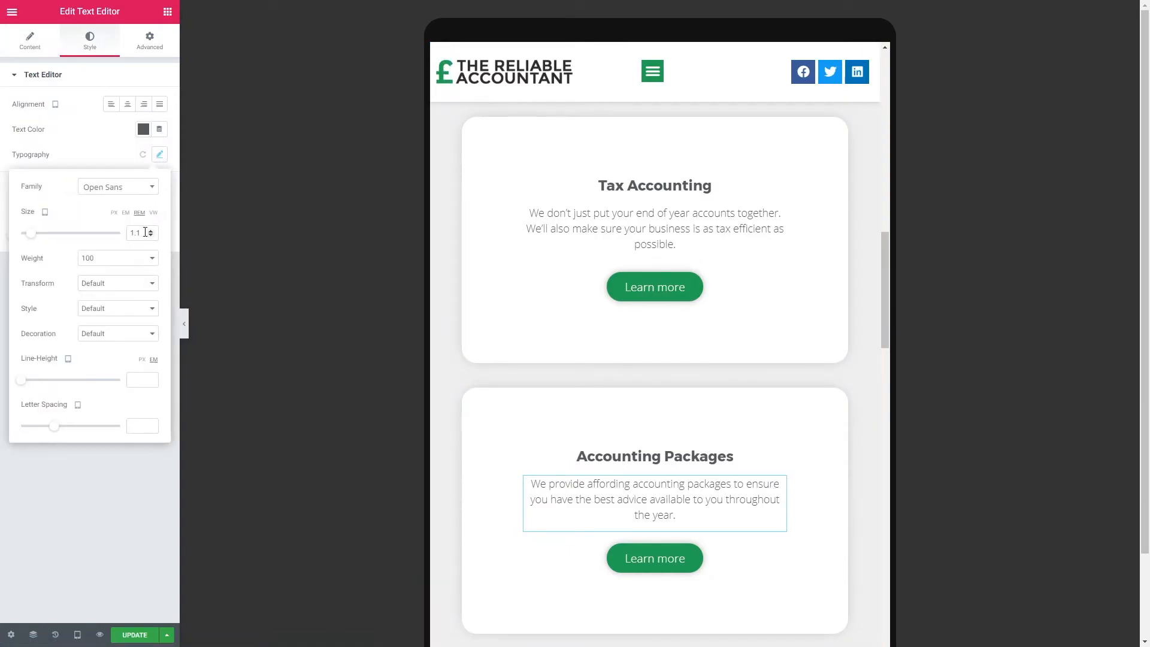
- Set the text size of the Accounting Packages and Tax Accounting descriptions to 1.2 rem for the tablet view
click(151, 231)
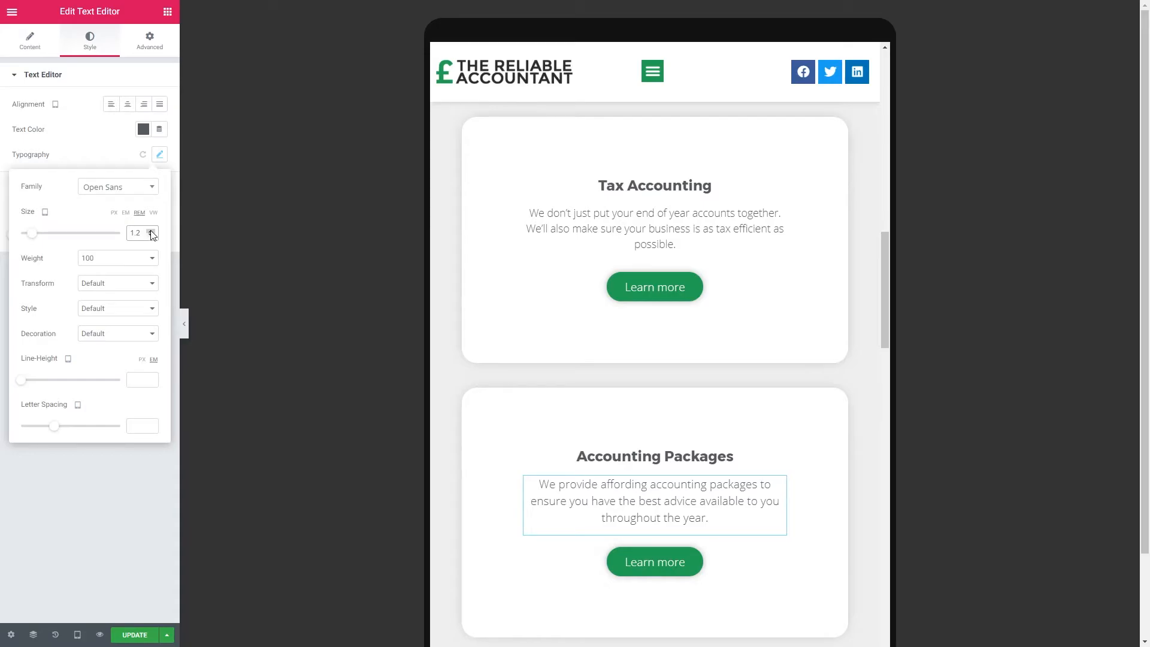
click(780, 214)
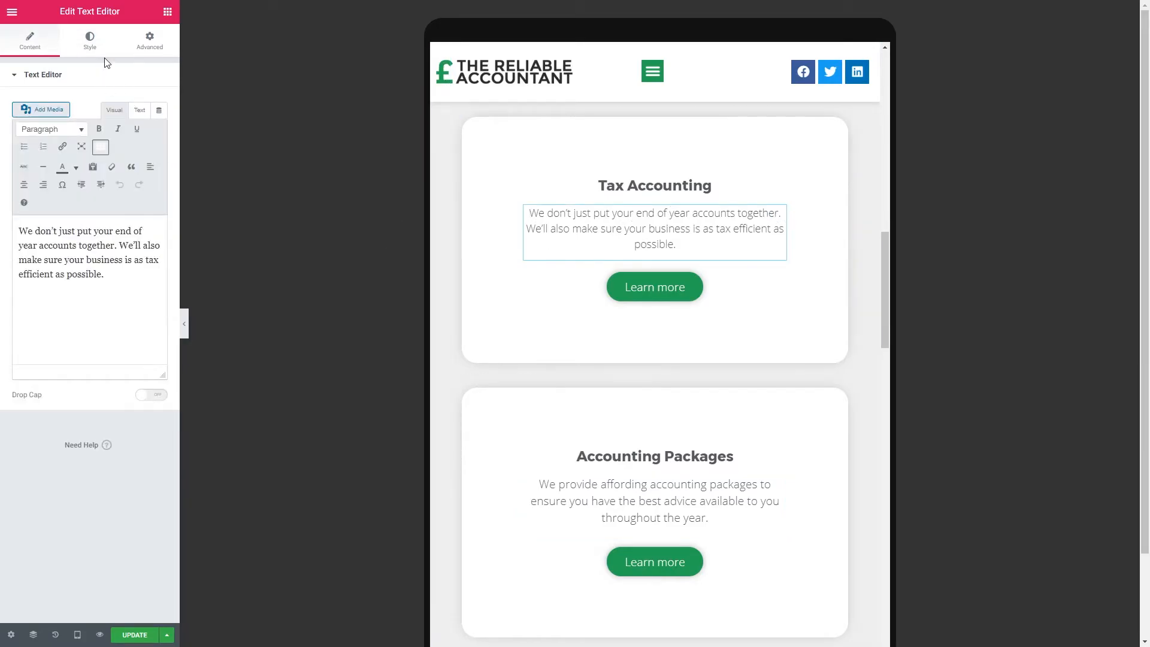
click(90, 41)
click(160, 155)
click(151, 231)
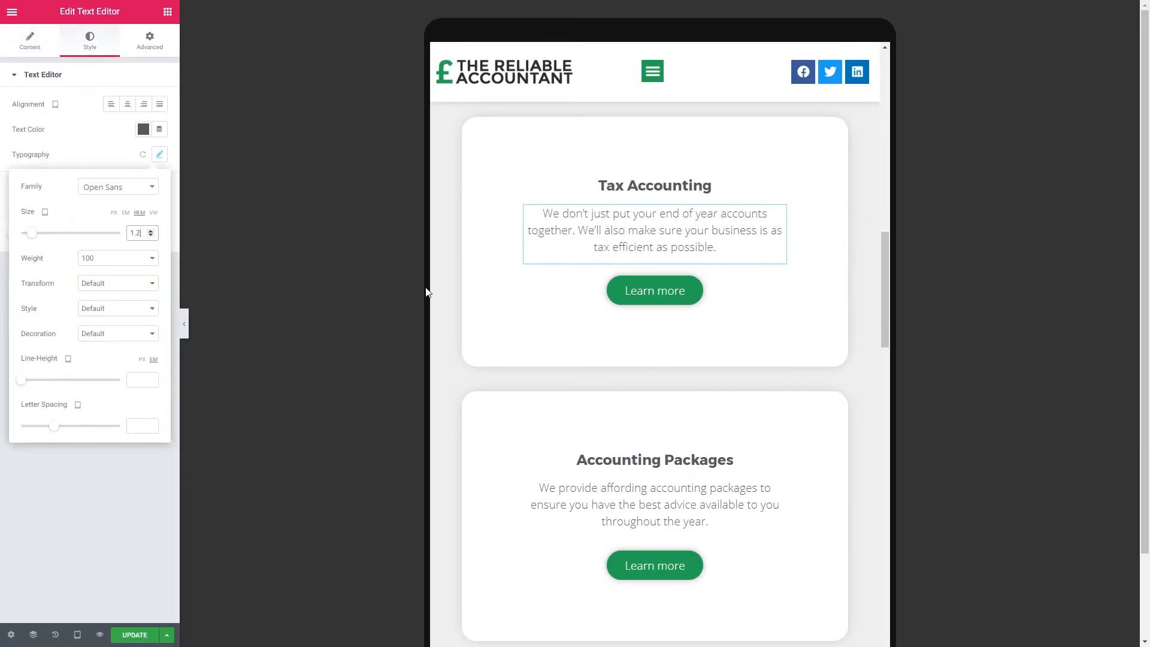
- Set the text size of the End of Year Accounting description to 1.2 rem for the tablet view
scroll(769, 311, up, 4)
click(732, 217)
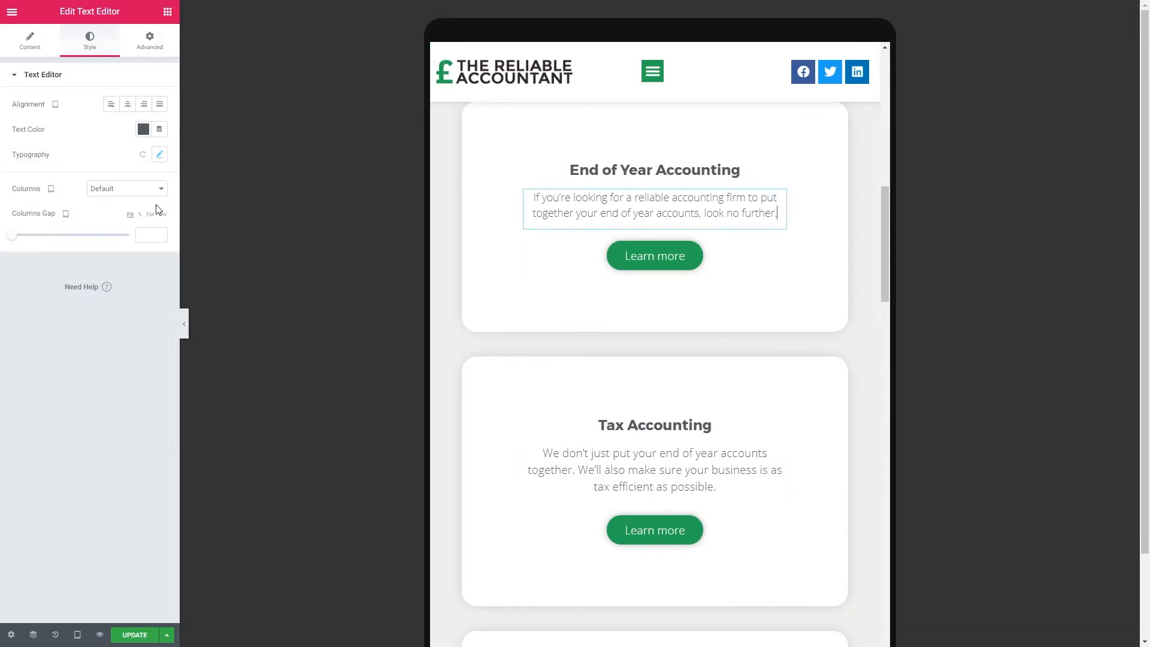
click(160, 156)
click(150, 230)
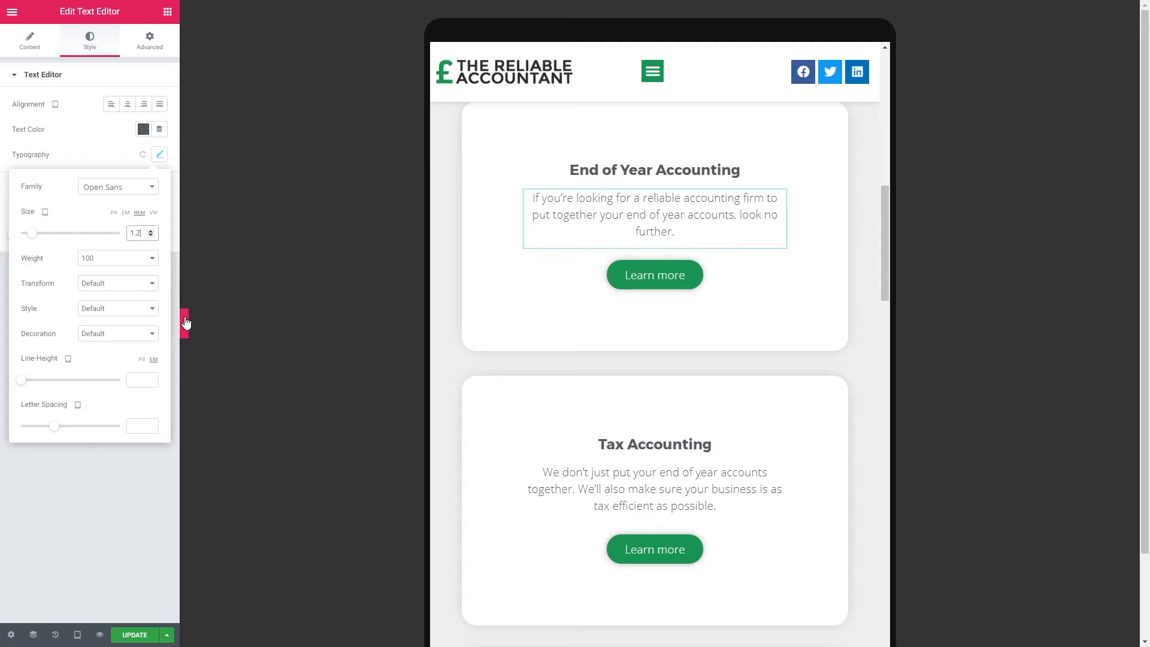
click(471, 400)
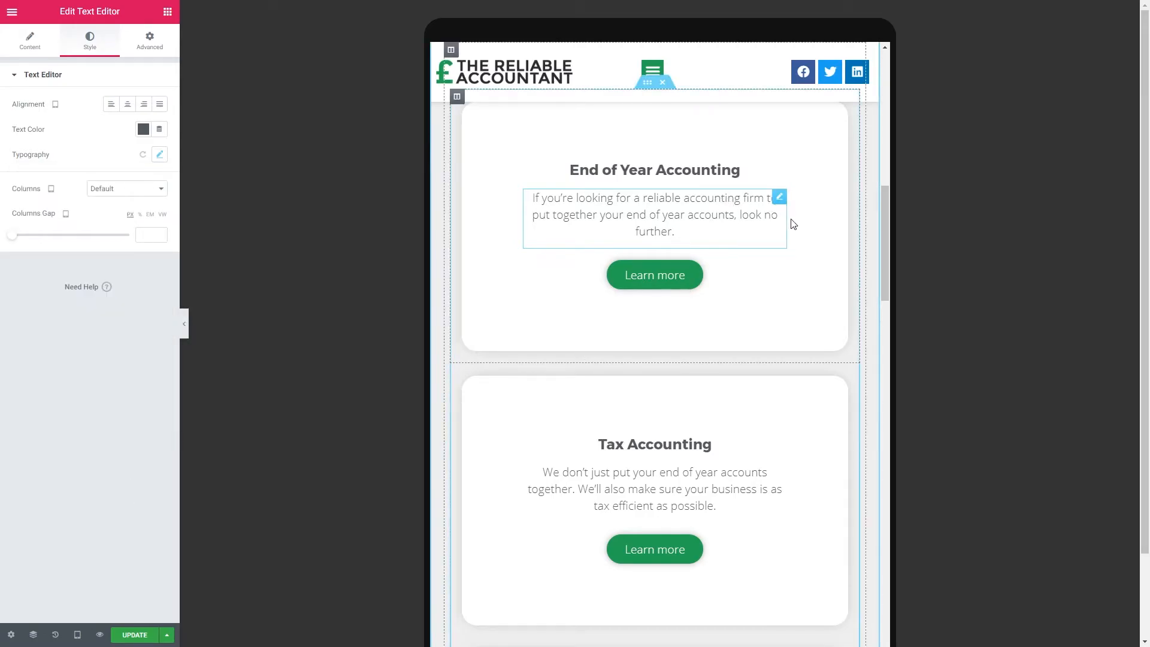
- Set the size of the "Need a reliable accountant?" heading to 2 rem for the tablet view
scroll(813, 223, down, 5)
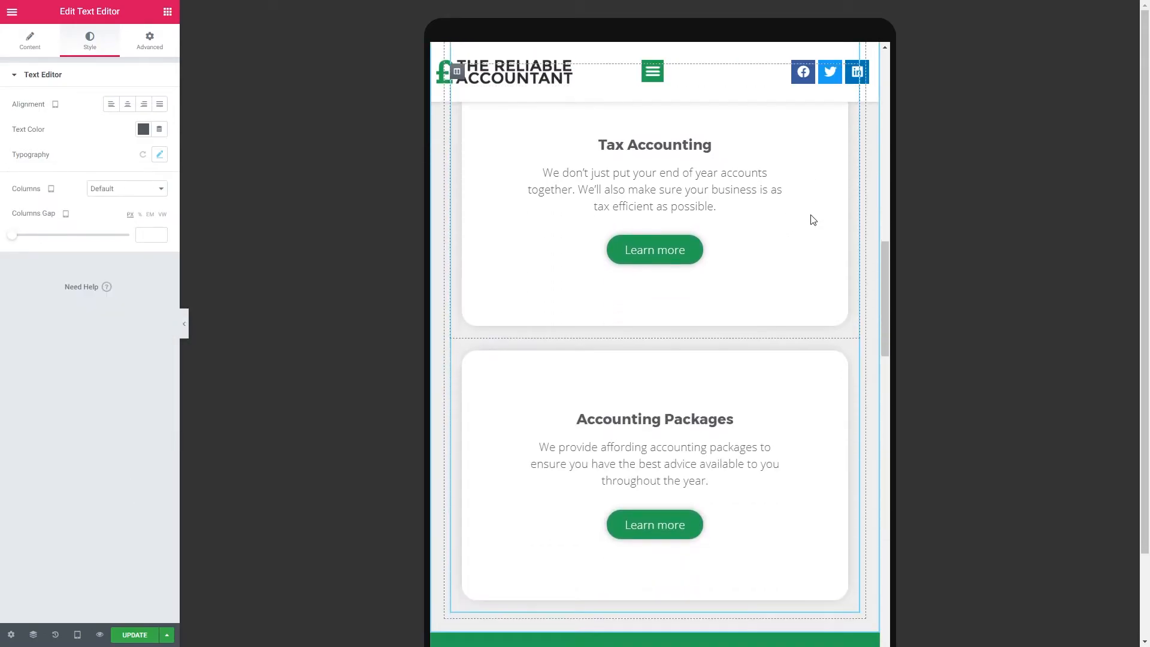
scroll(812, 220, up, 6)
scroll(812, 220, down, 3)
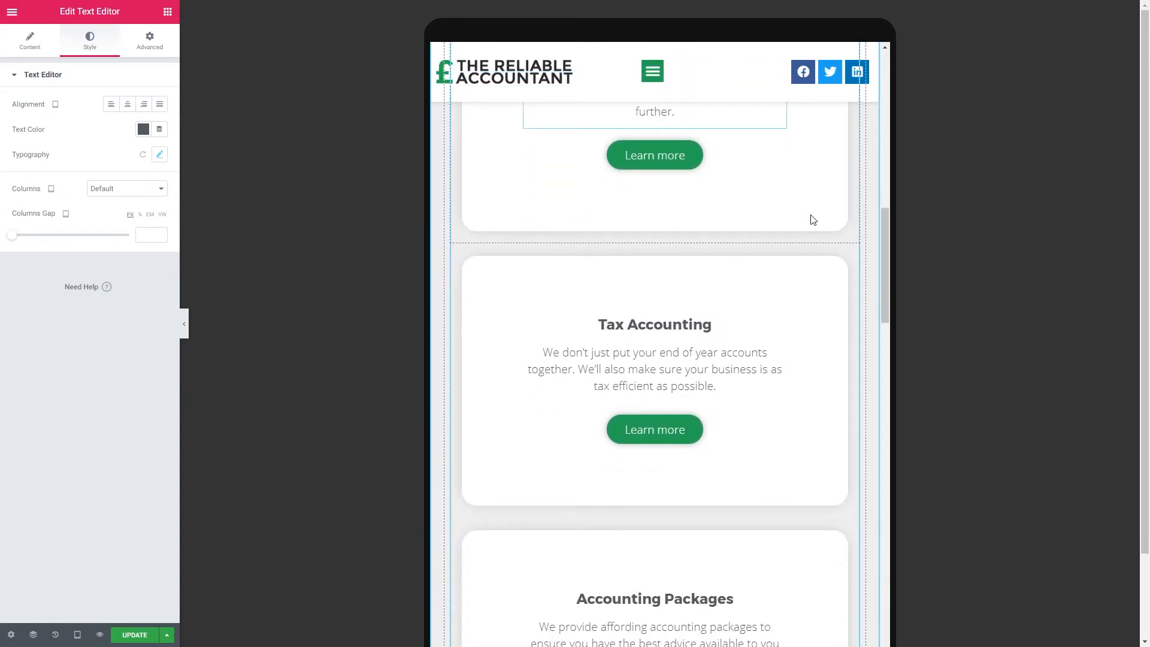
scroll(813, 219, down, 2)
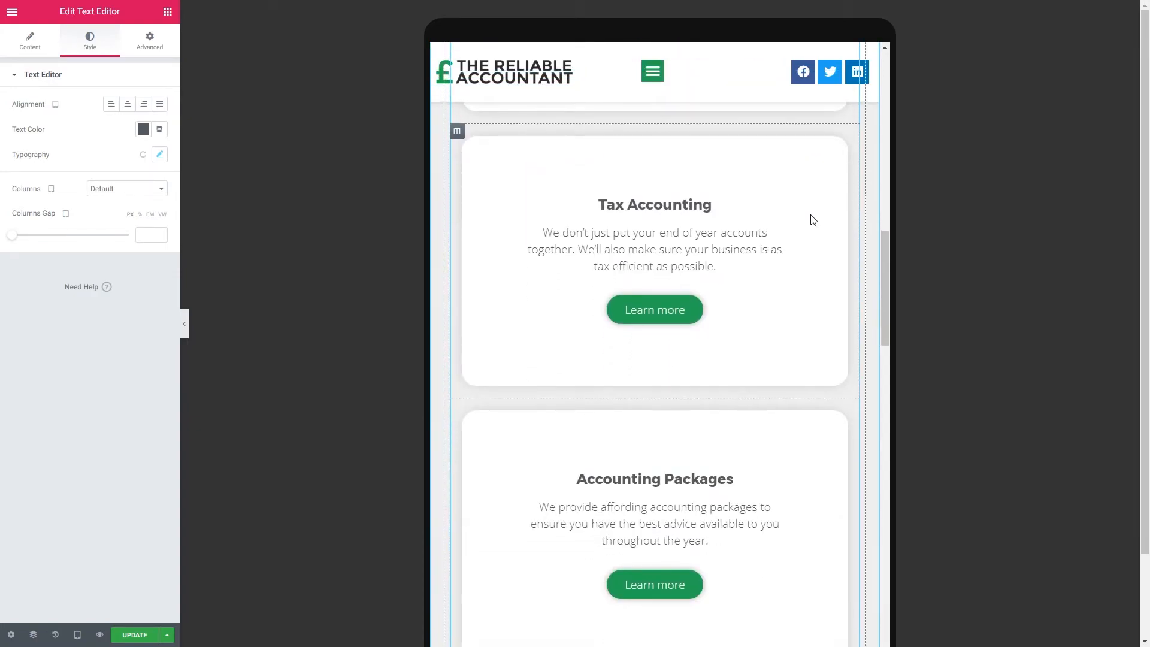
scroll(813, 220, down, 6)
click(704, 358)
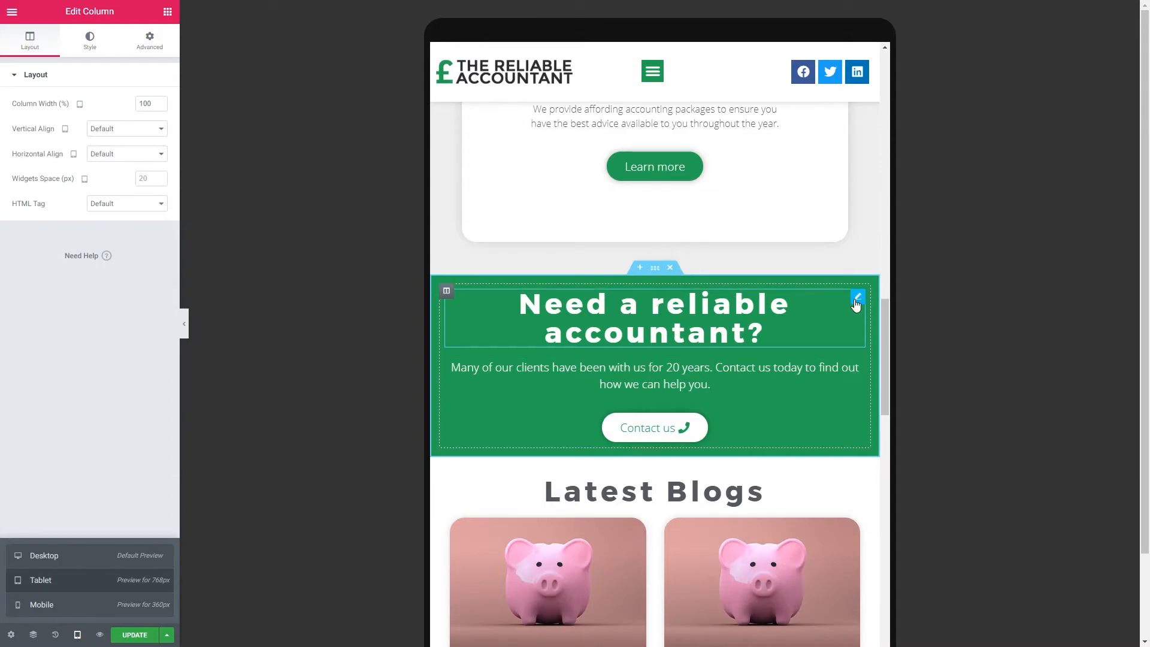
click(858, 297)
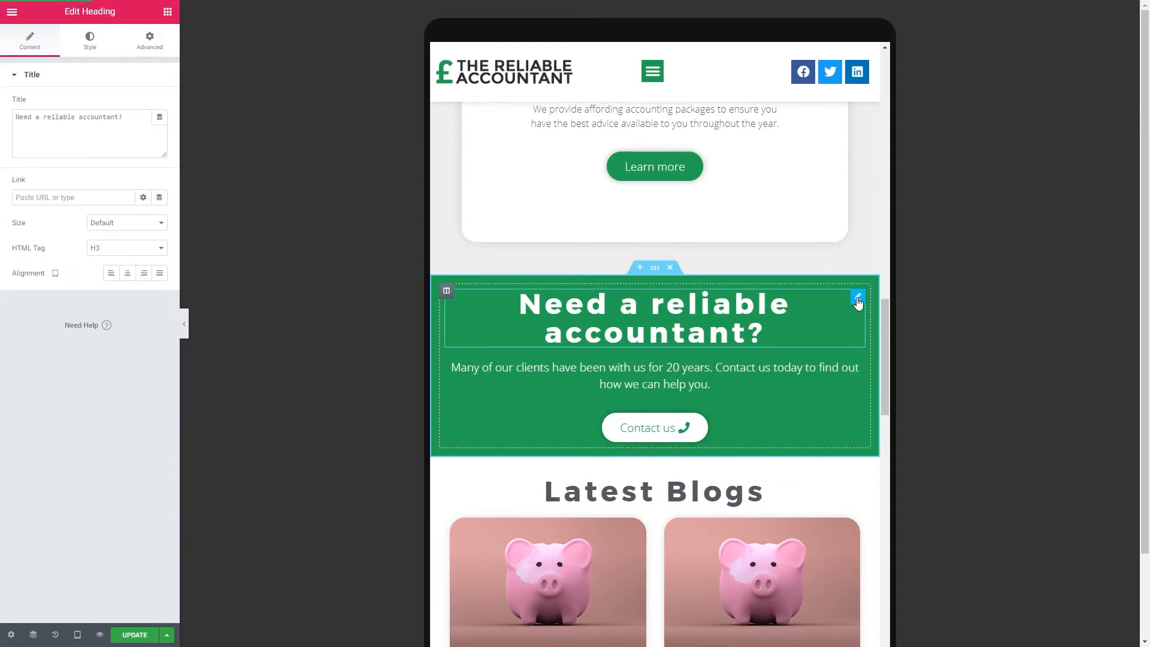
click(89, 41)
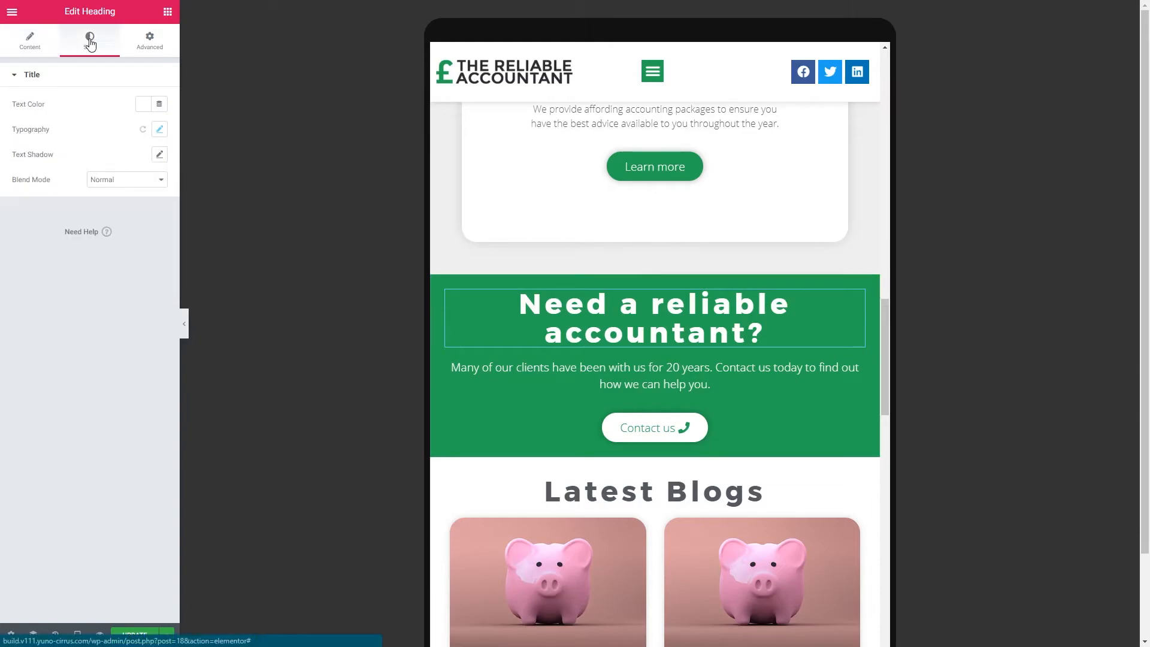
click(160, 130)
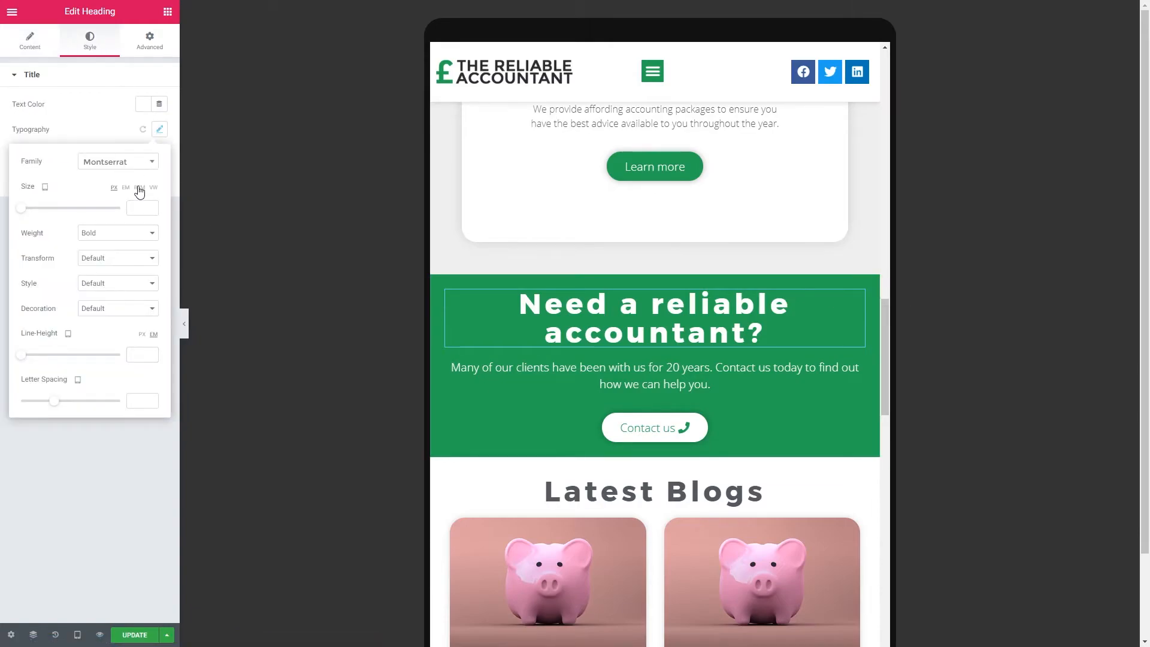
click(151, 207)
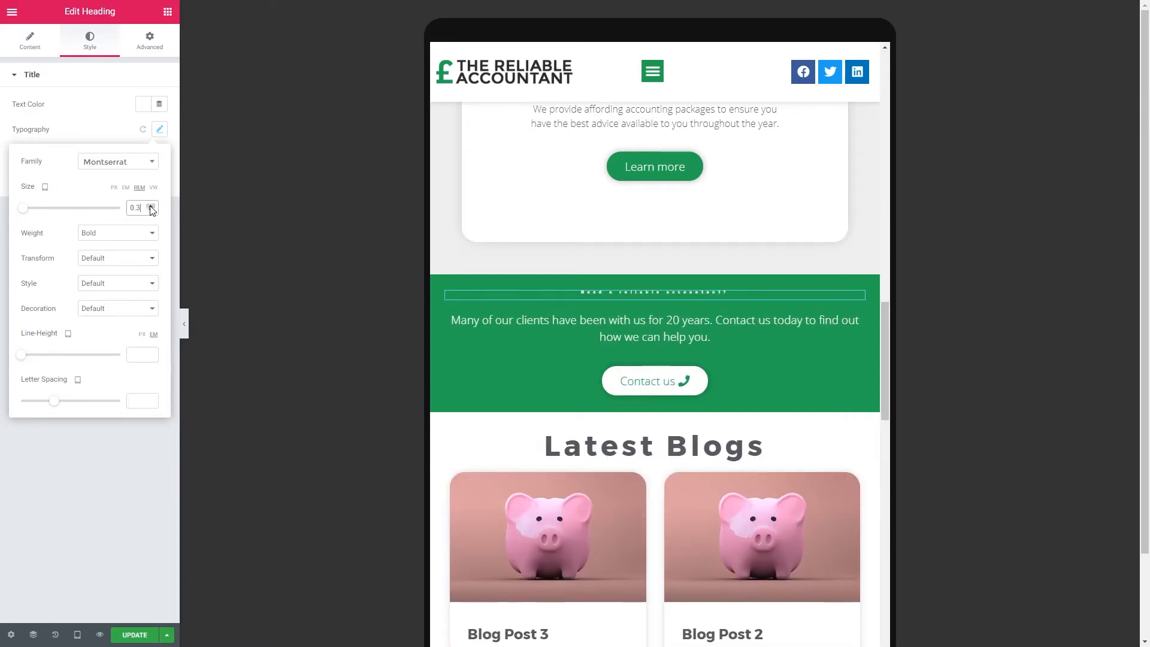
drag(25, 208, 36, 208)
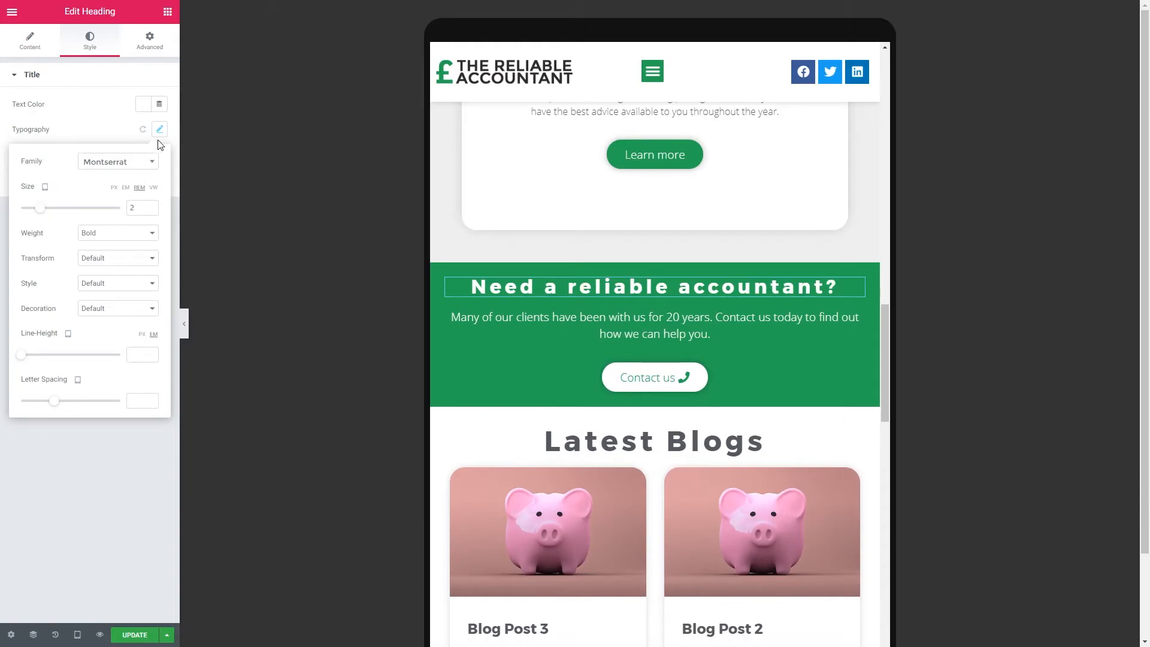
click(159, 132)
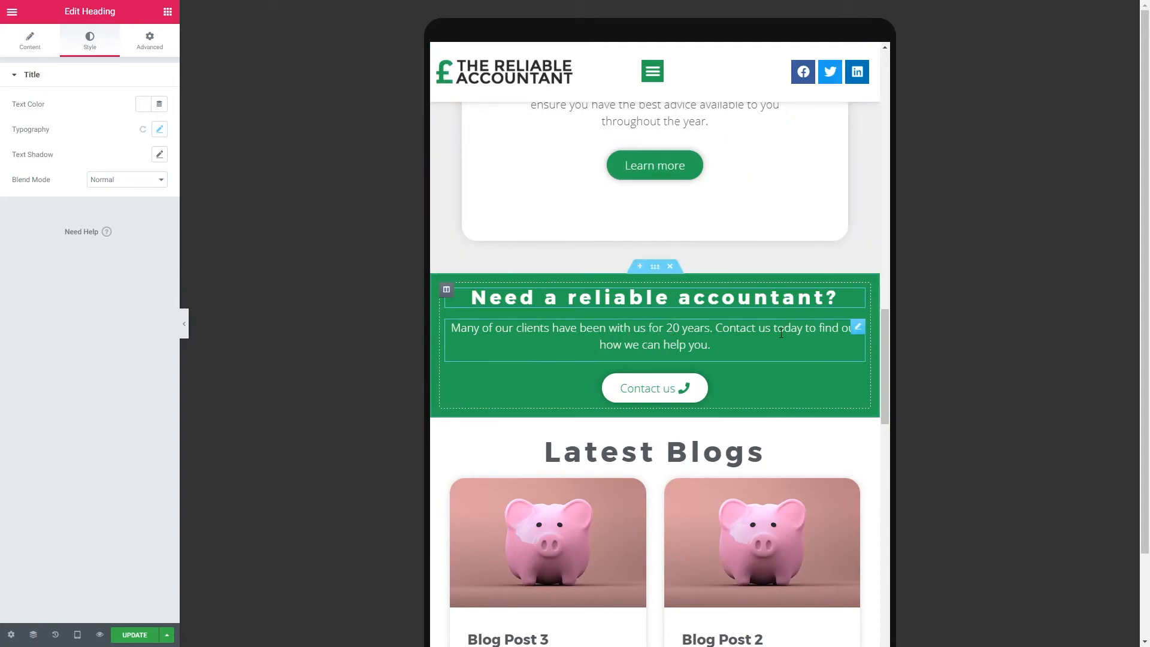
- Copy the Accounting Packages description's style onto the paragraph below the "Need a reliable accountant?" heading
right_click(707, 120)
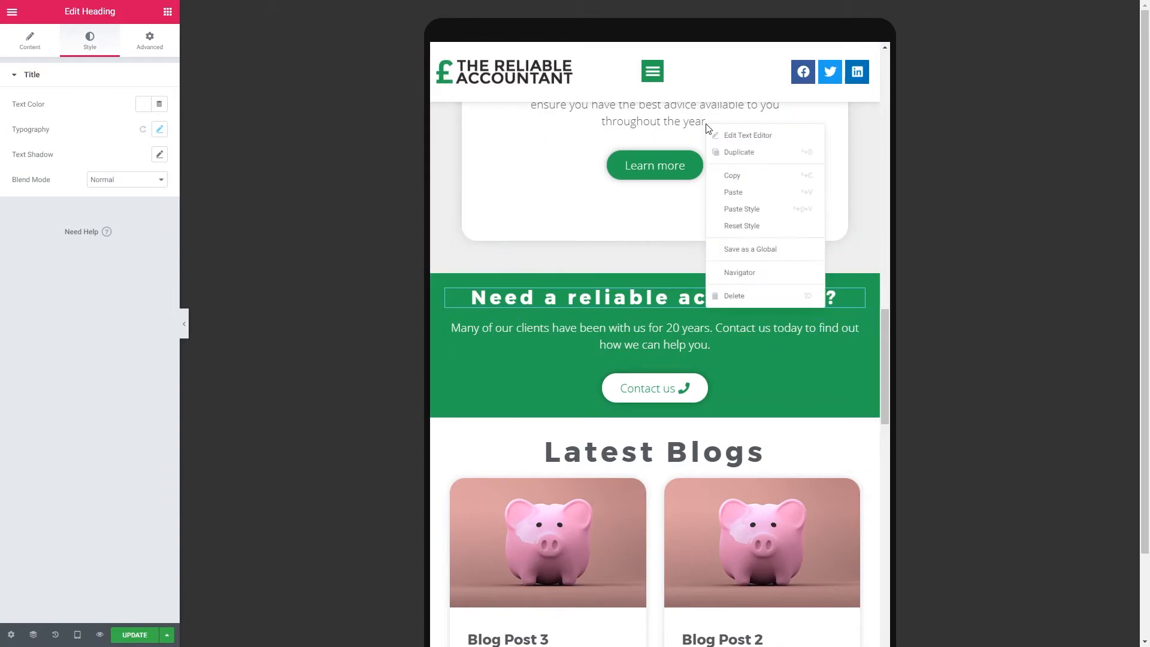
click(749, 172)
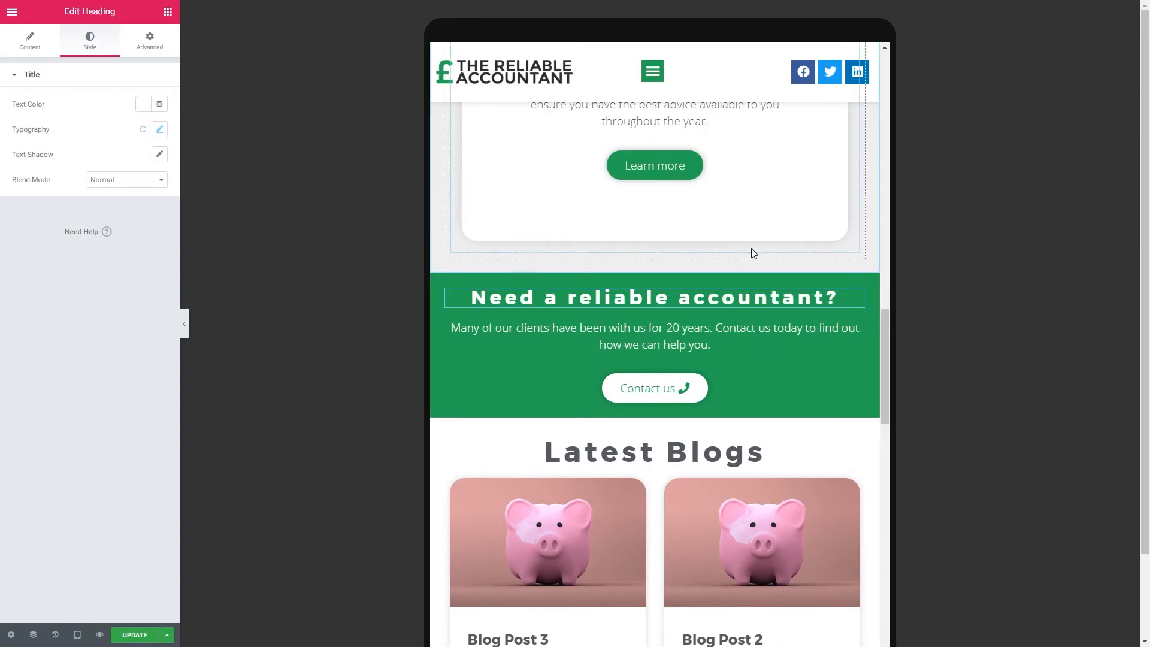
right_click(717, 338)
click(761, 425)
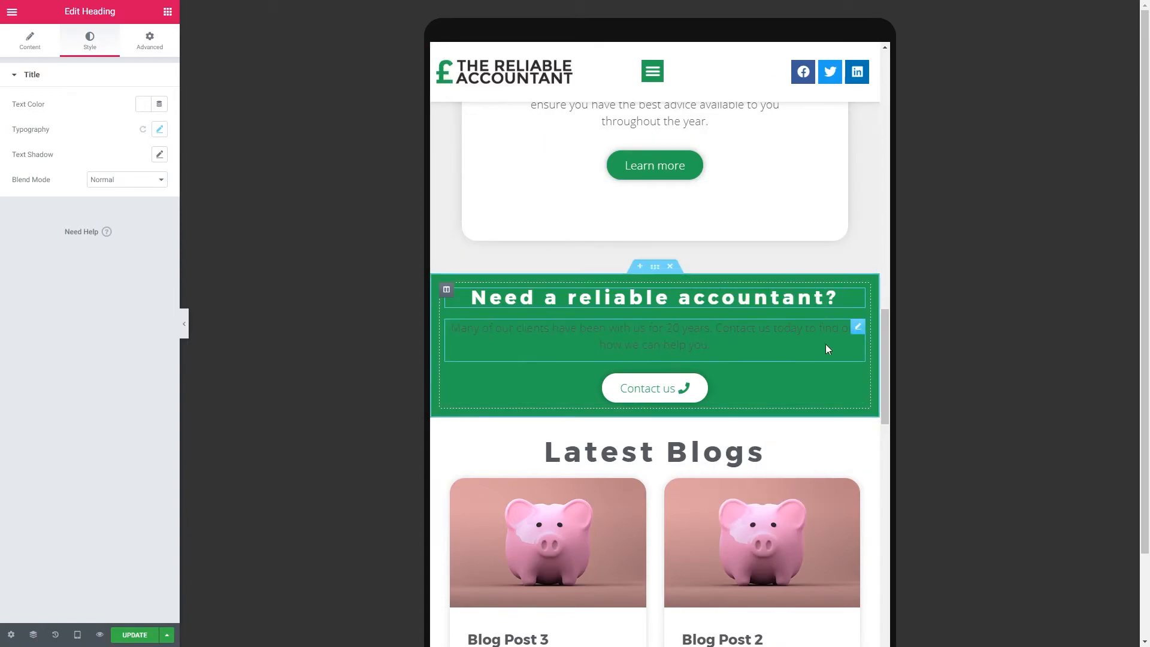
- Set the text color of the "Many of our clients have been with us" paragraph to white (#FFFFFF)
click(858, 328)
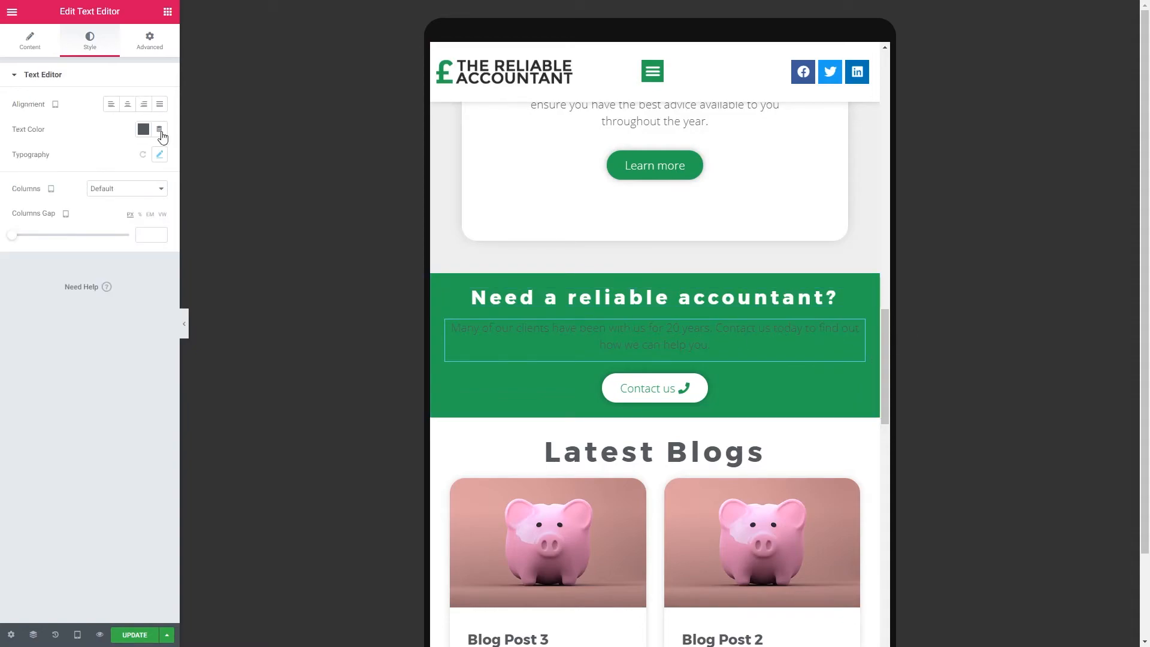
click(143, 128)
click(195, 158)
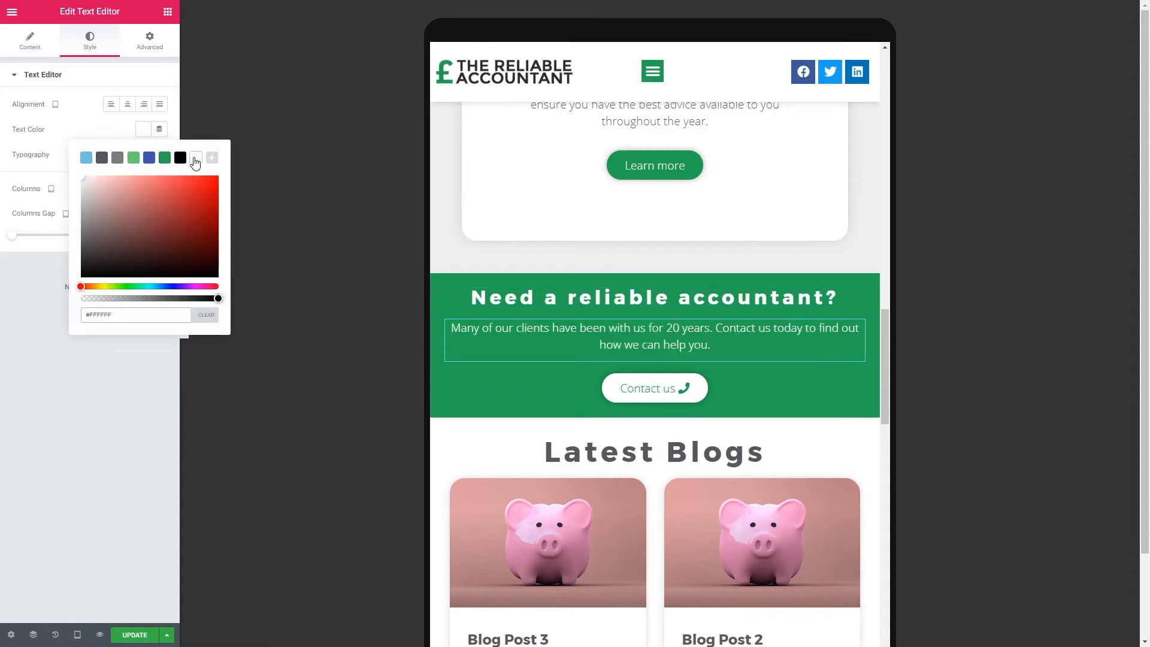
click(135, 385)
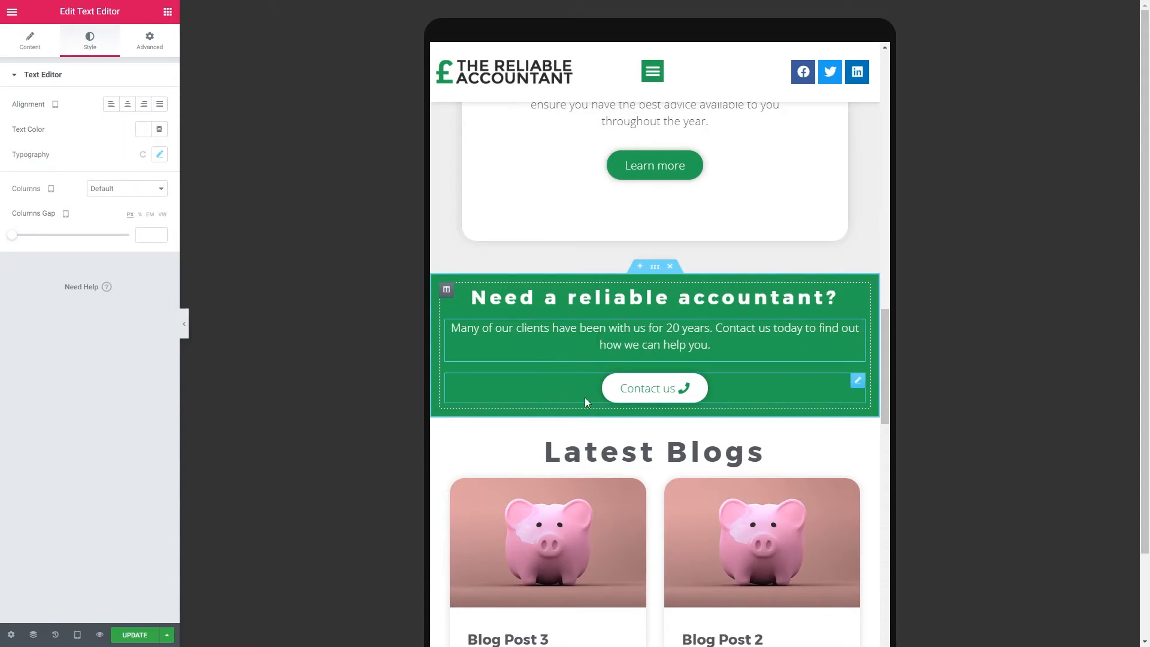
- Switch to the Mobile preview and copy the Accounting Packages heading's style onto the "Need a reliable accountant?" heading
click(78, 634)
click(57, 605)
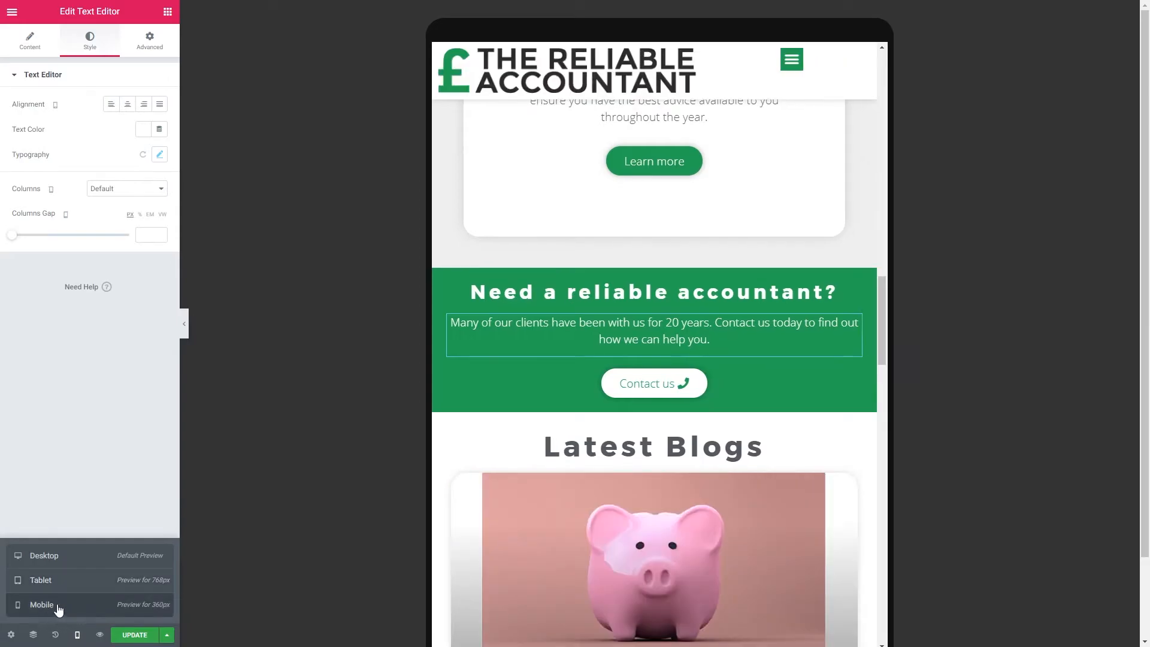
scroll(716, 242, up, 1)
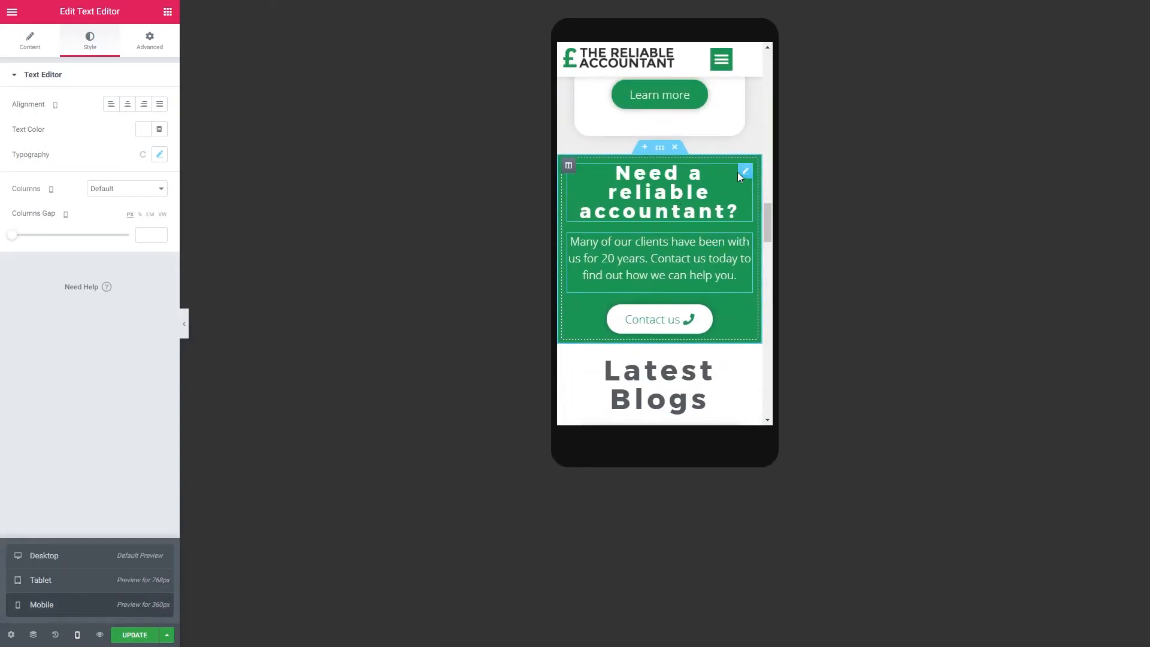
scroll(676, 197, up, 5)
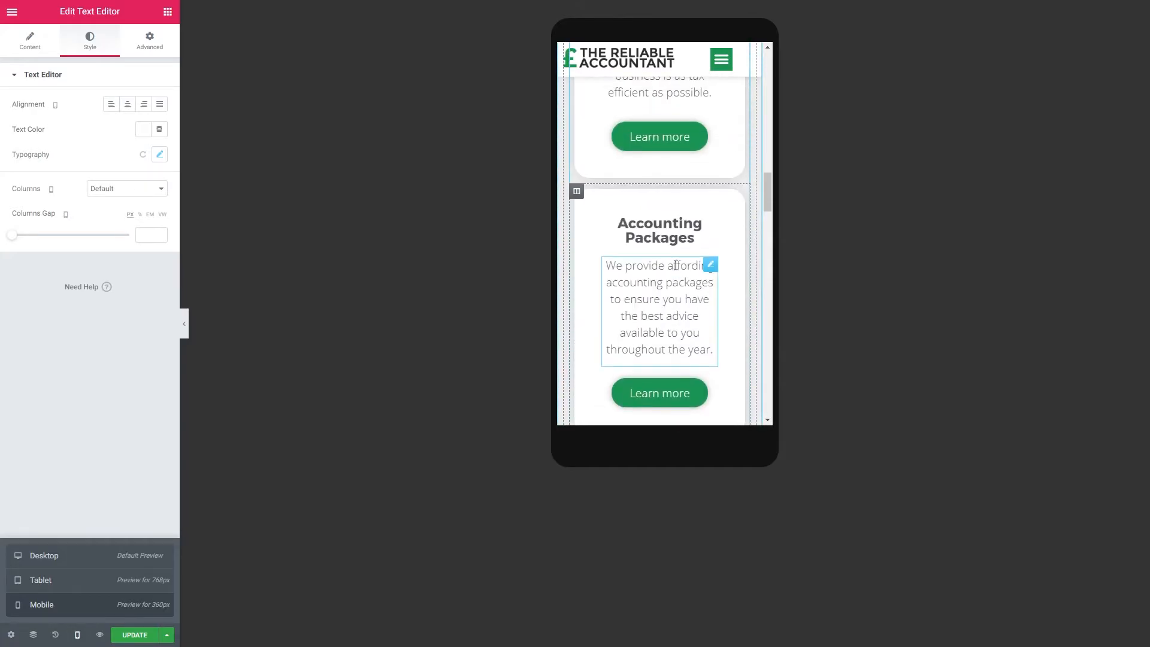
scroll(673, 271, down, 3)
scroll(672, 308, up, 2)
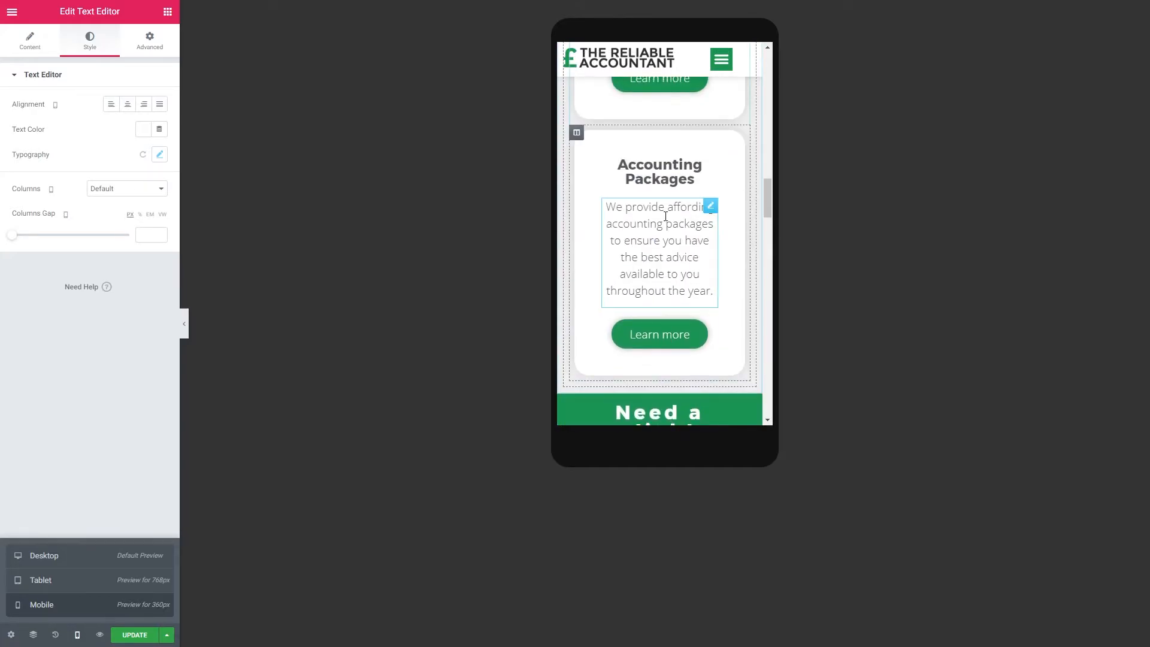
right_click(666, 172)
click(702, 227)
scroll(688, 240, down, 4)
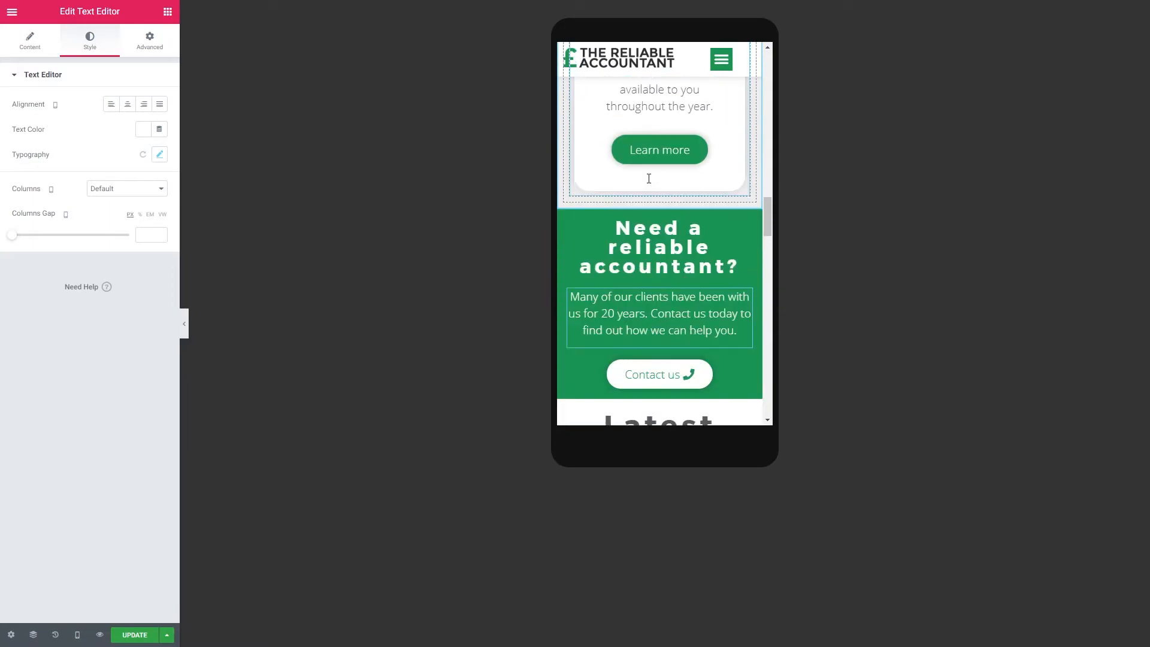
right_click(664, 195)
click(688, 275)
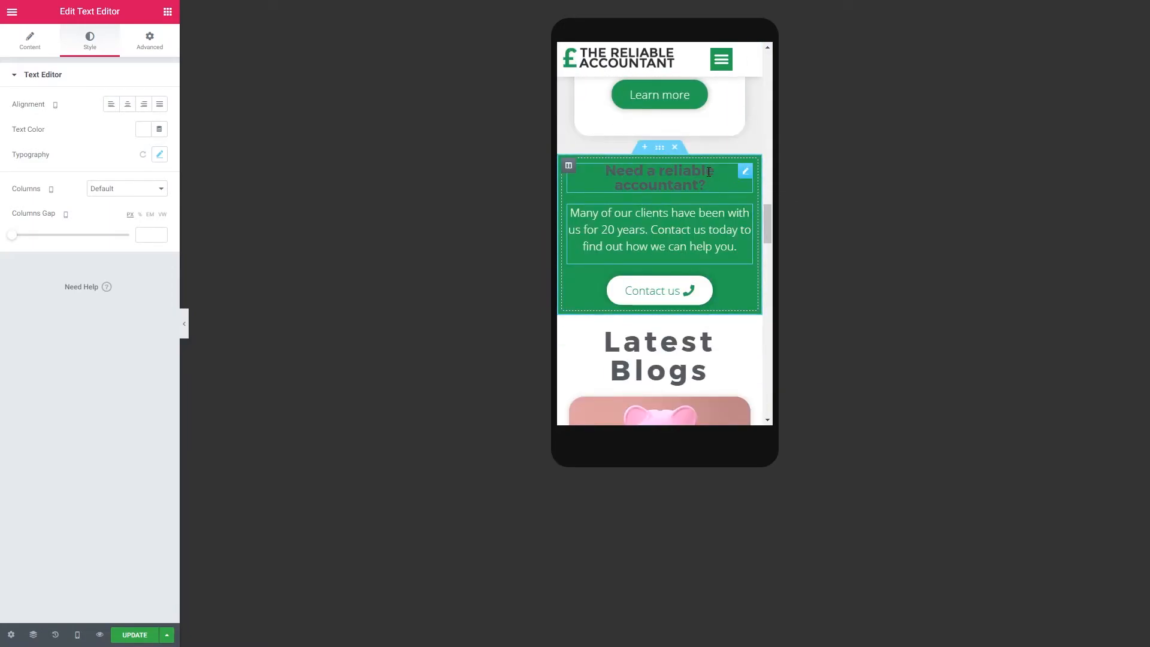
- Set the text color of the "Need a reliable accountant?" heading to white
click(746, 176)
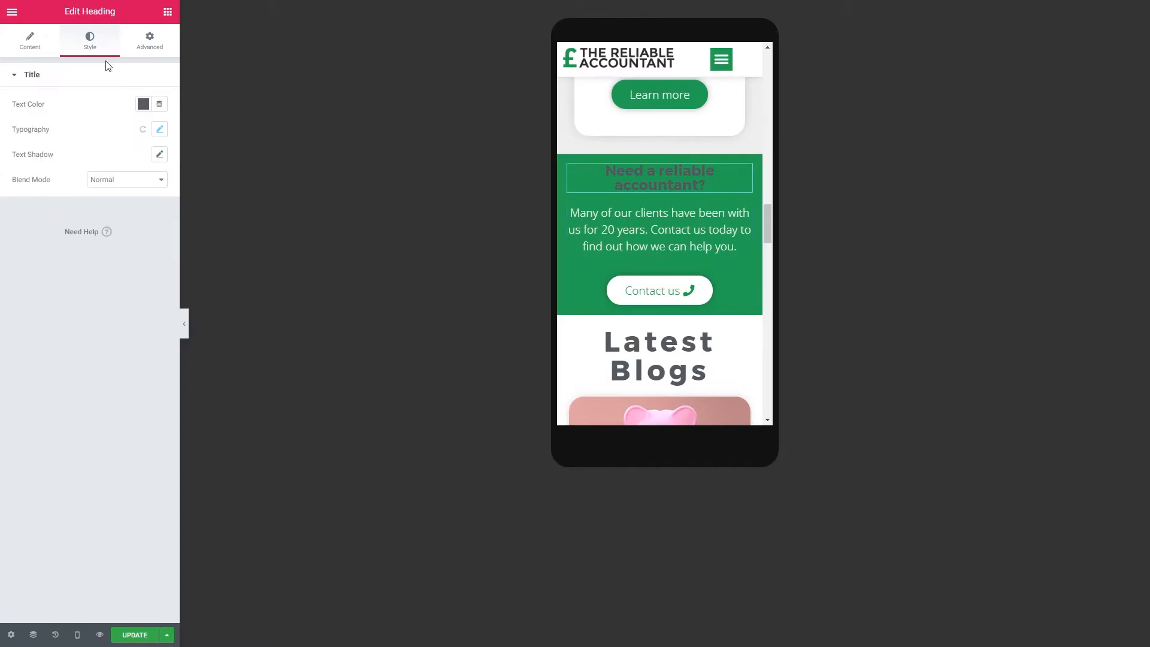
click(142, 104)
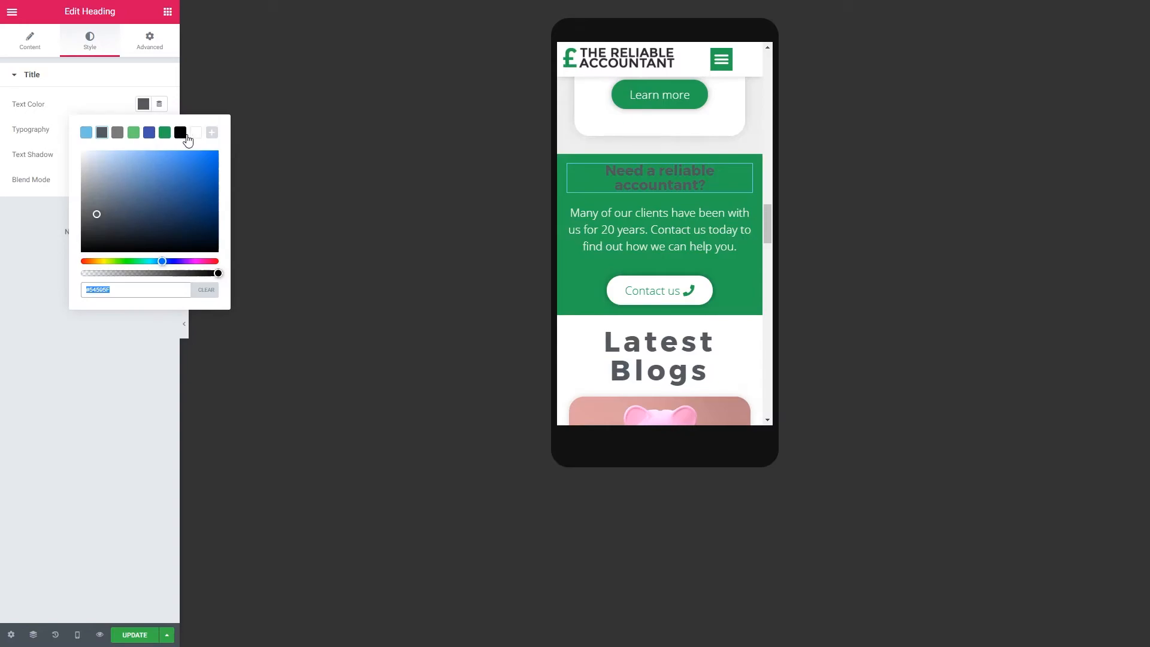
click(196, 132)
click(89, 405)
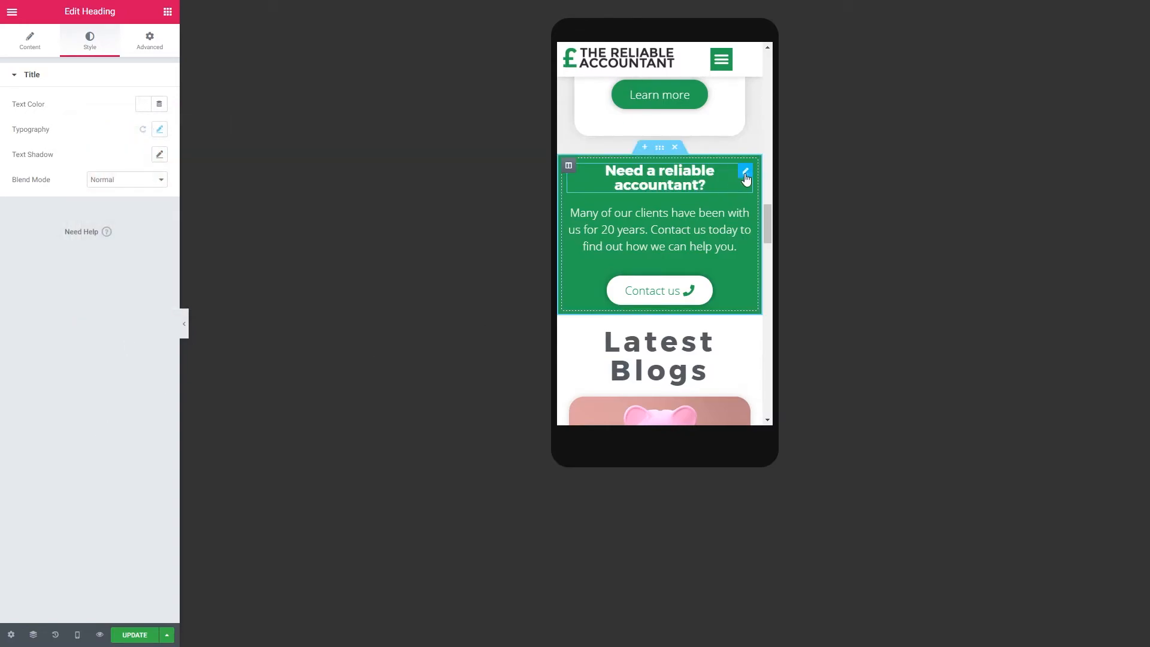
- Set the mobile size of the "Need a reliable accountant?" heading to 2 rem
click(160, 130)
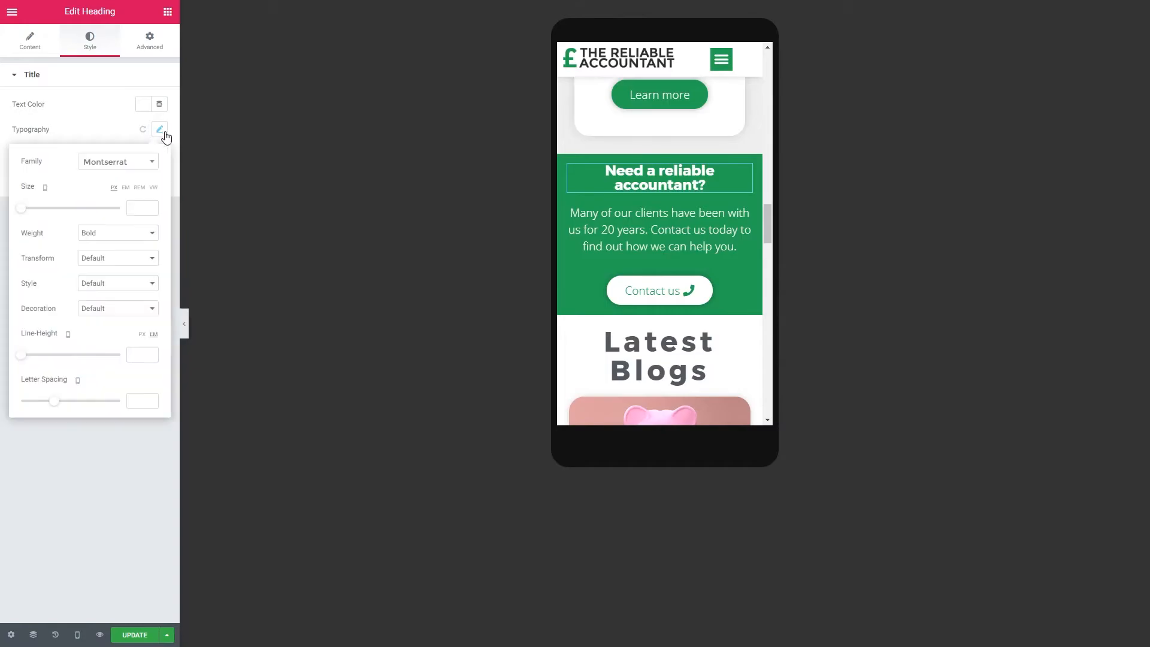
click(140, 189)
click(134, 209)
click(152, 205)
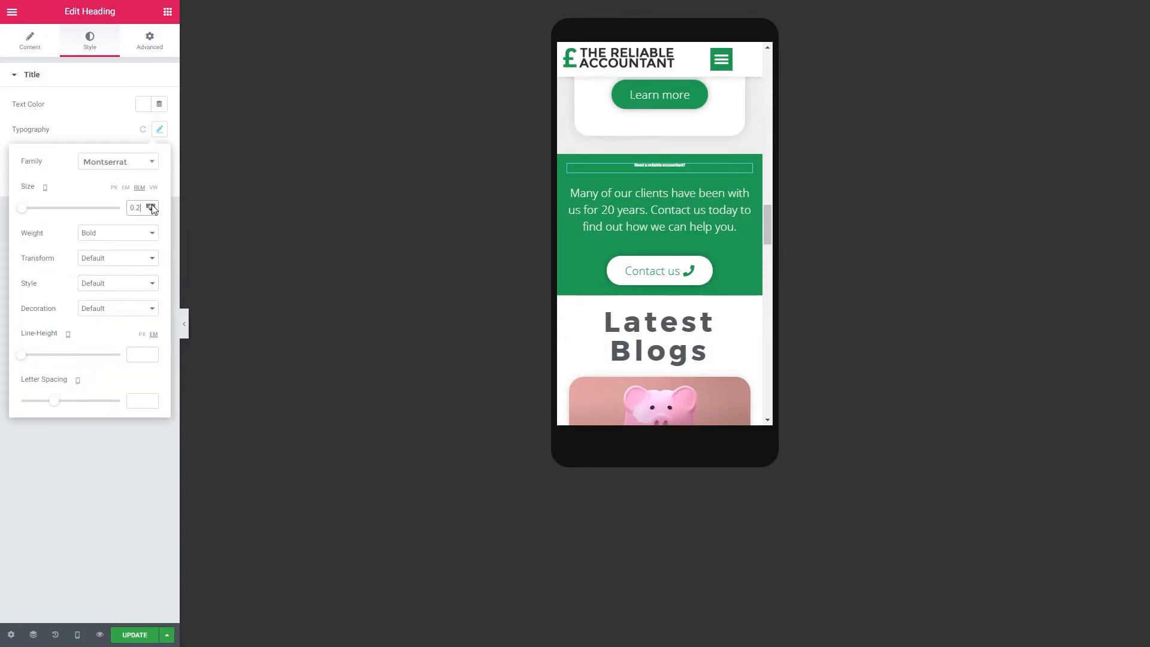
click(150, 206)
click(151, 206)
click(150, 206)
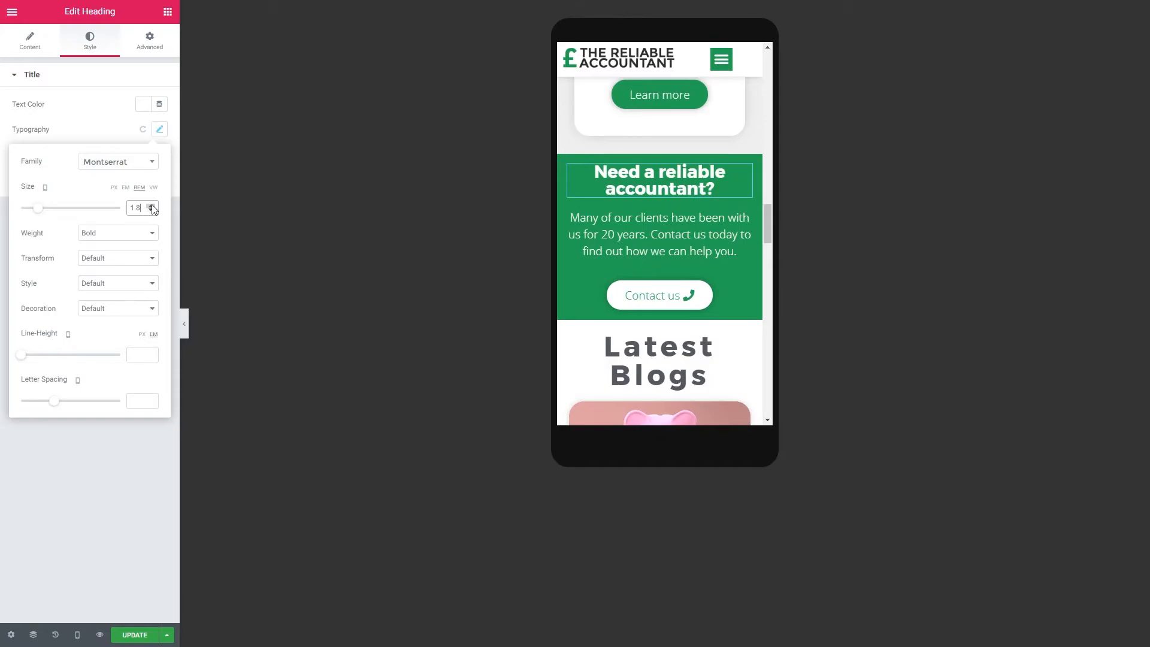
click(150, 206)
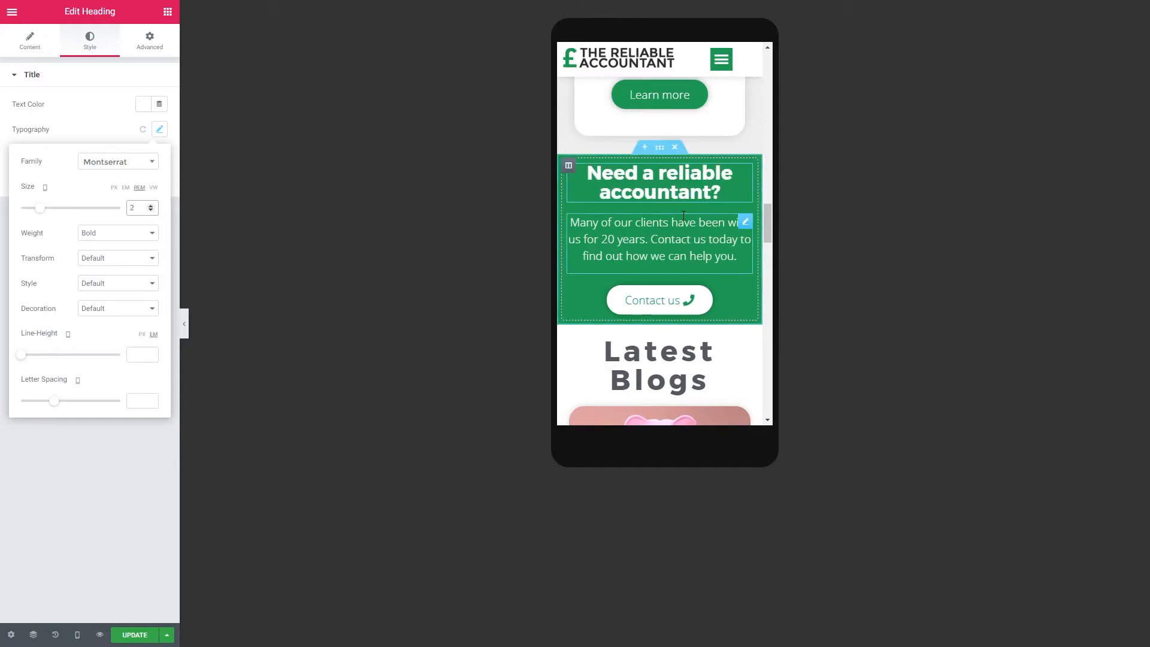
- Hide the editing panel to review the services and "Need a reliable accountant?" sections in the Mobile preview, and restore the panel
click(186, 324)
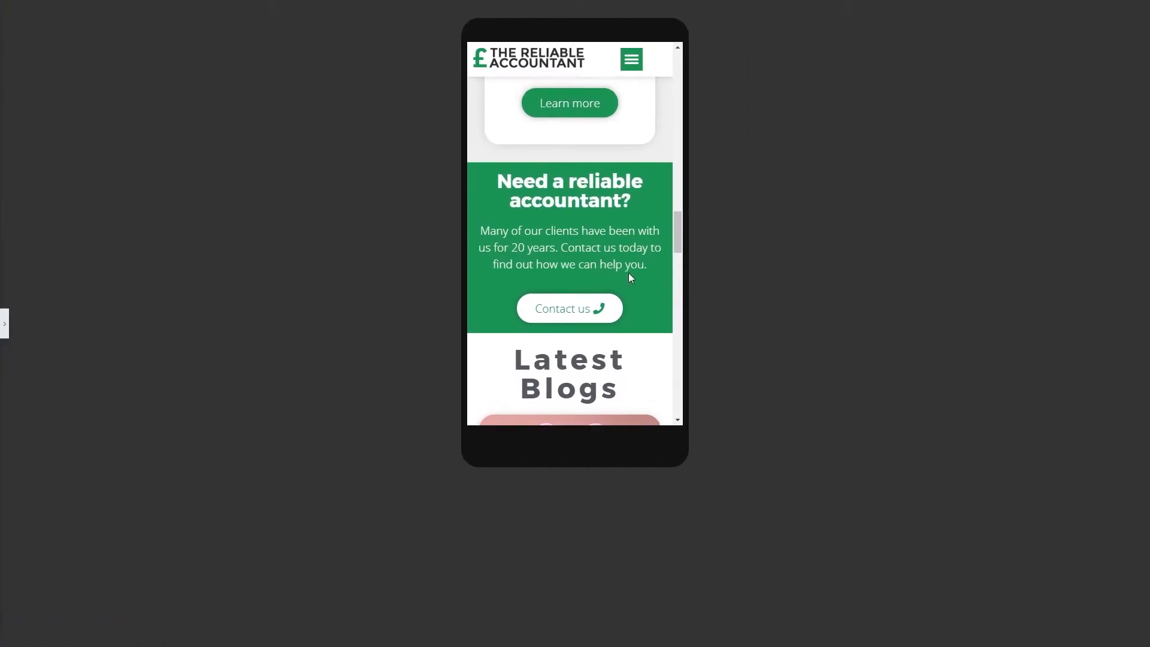
scroll(628, 272, up, 10)
scroll(630, 273, up, 4)
scroll(630, 273, down, 7)
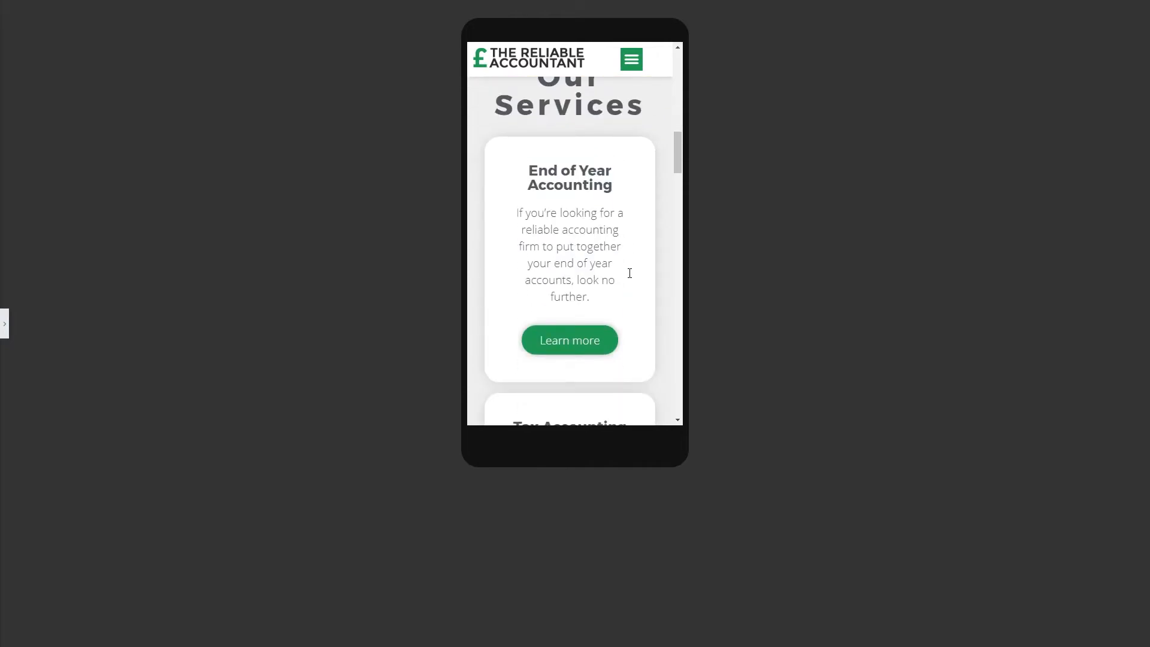
scroll(632, 276, down, 8)
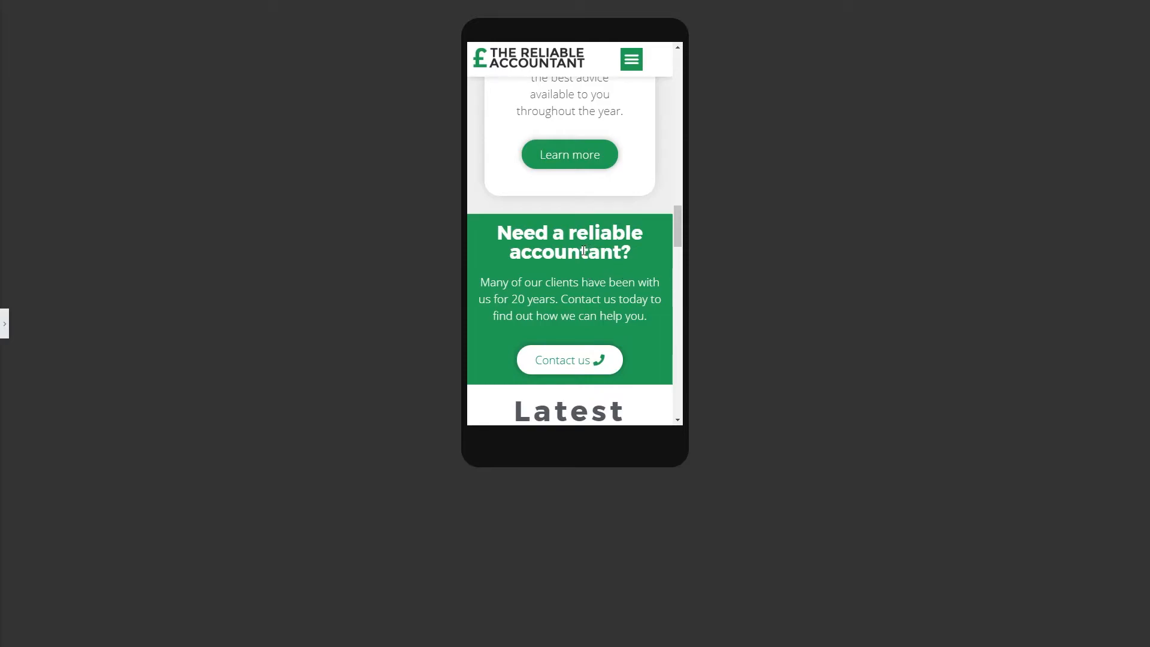
scroll(584, 250, down, 1)
click(4, 333)
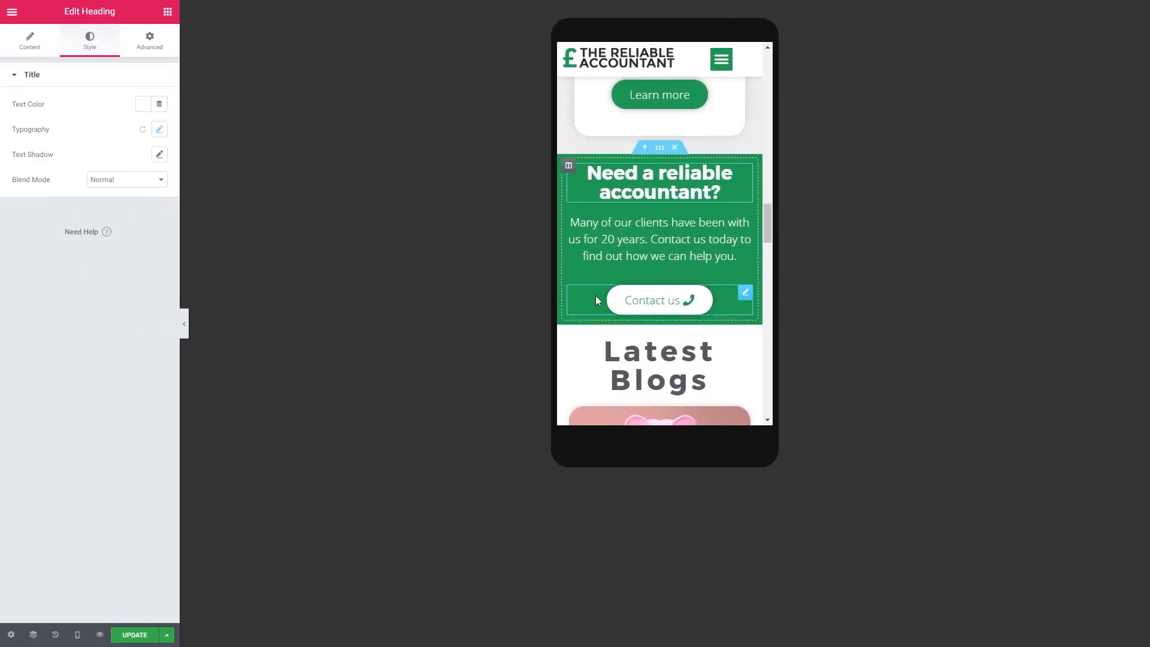
- Examine the Latest Blogs heading and the layout of its post cards in the Mobile preview
scroll(653, 297, down, 8)
scroll(655, 295, down, 4)
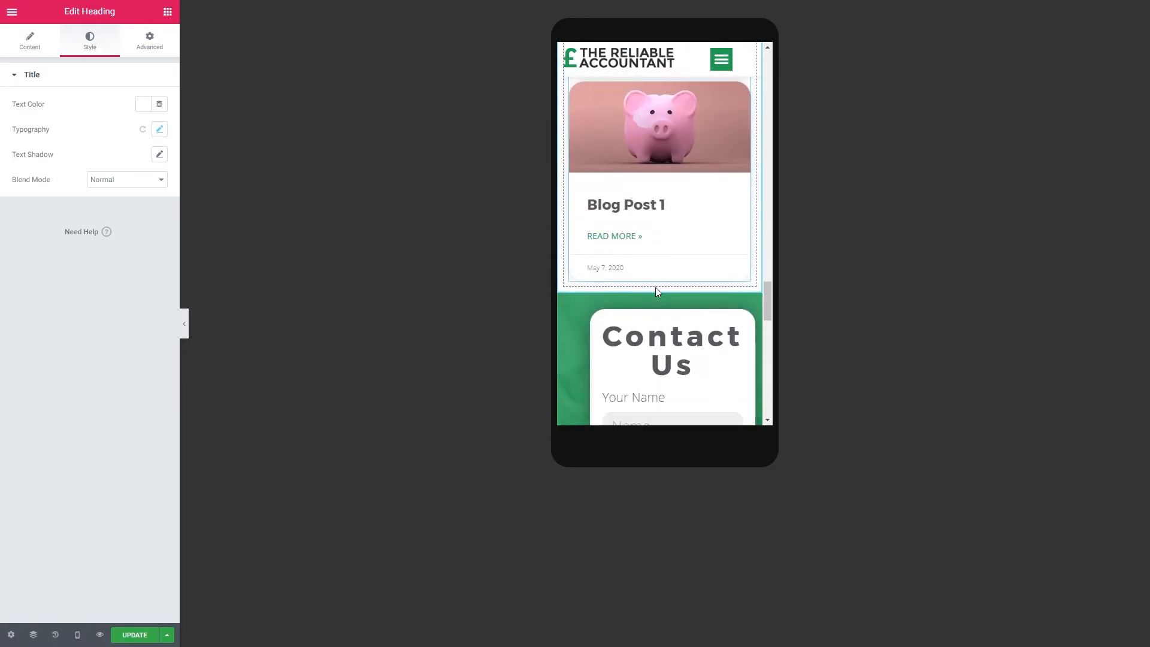
scroll(656, 291, up, 3)
scroll(655, 286, up, 5)
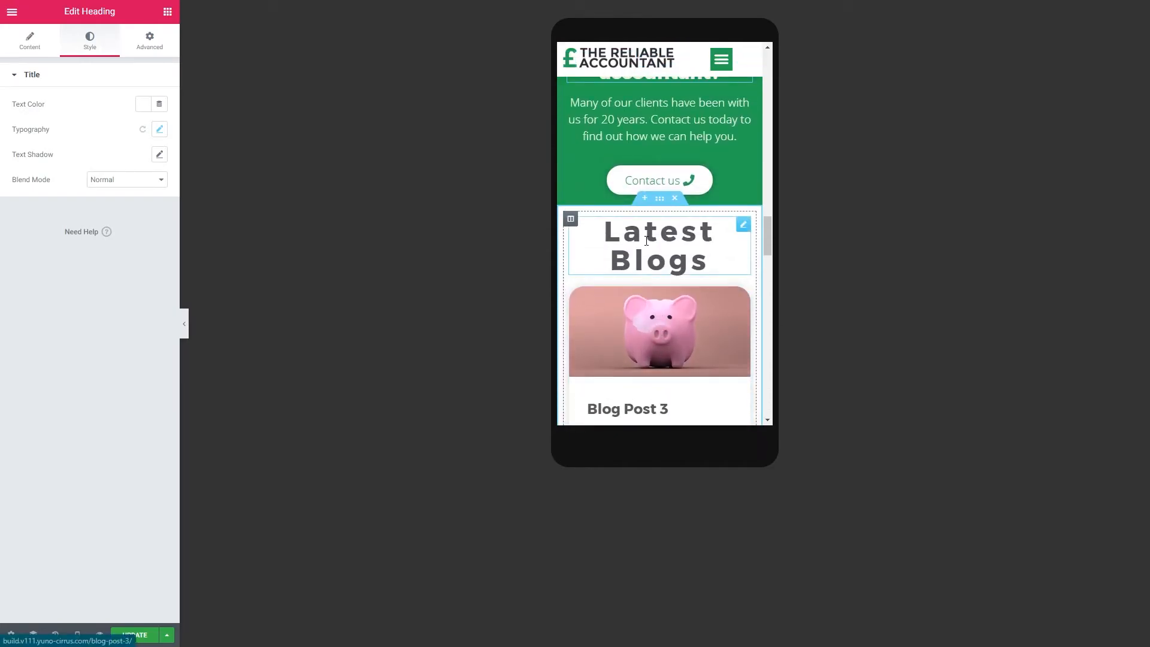
scroll(680, 256, down, 4)
scroll(677, 253, down, 5)
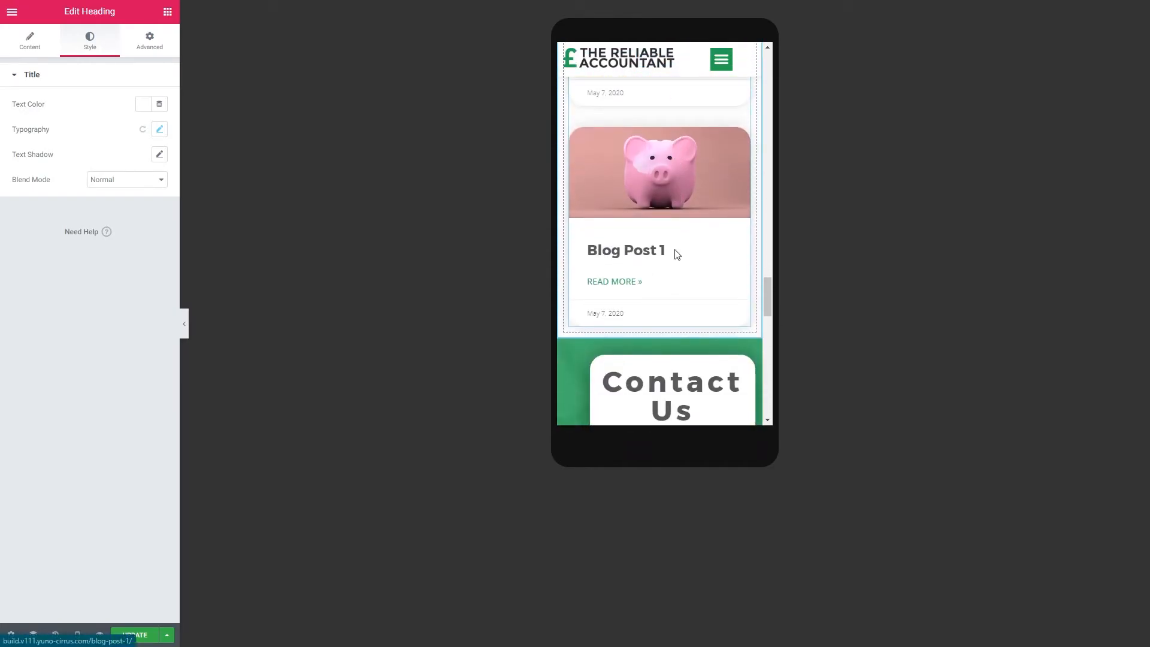
scroll(674, 251, up, 3)
scroll(677, 254, up, 3)
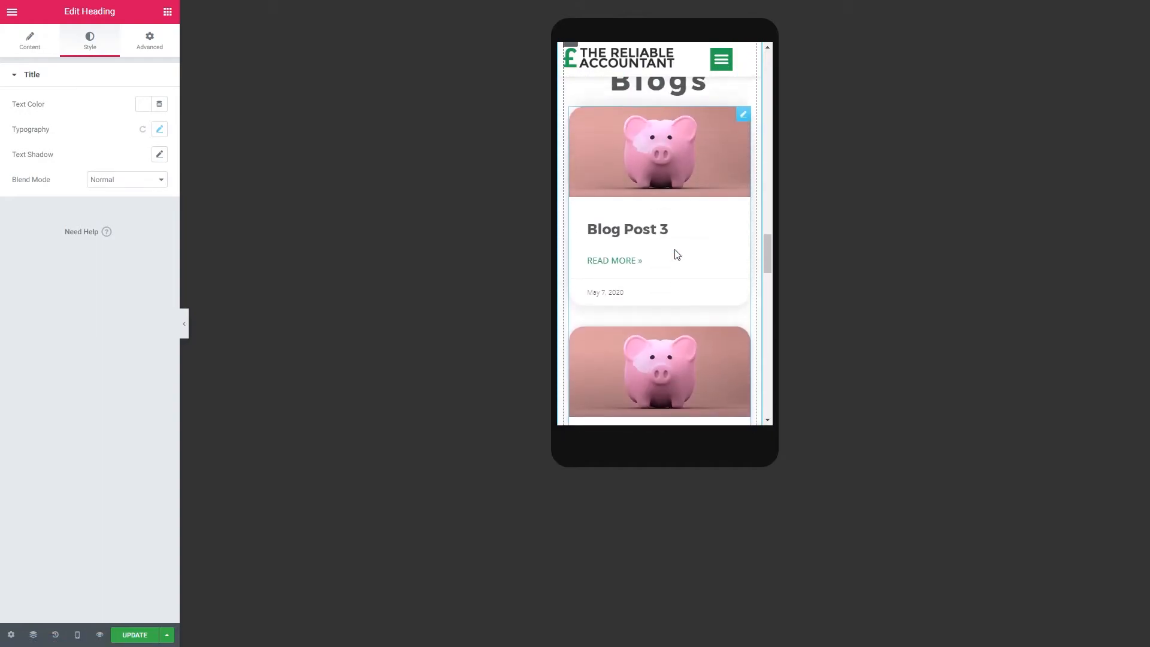
scroll(677, 254, up, 3)
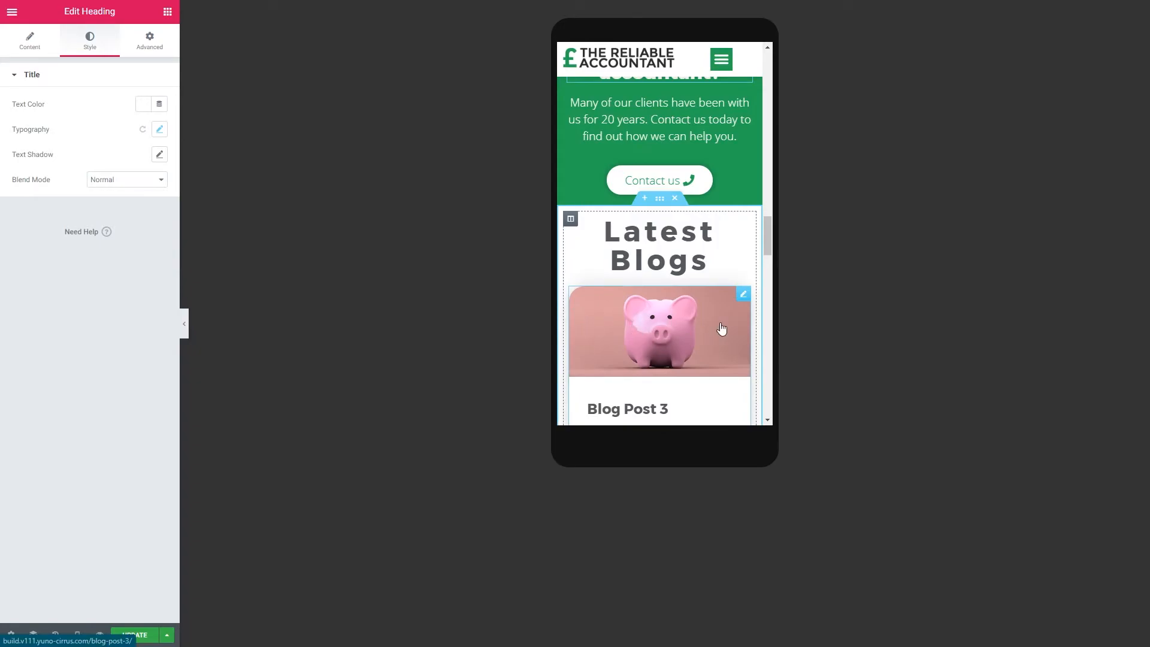
scroll(721, 329, down, 3)
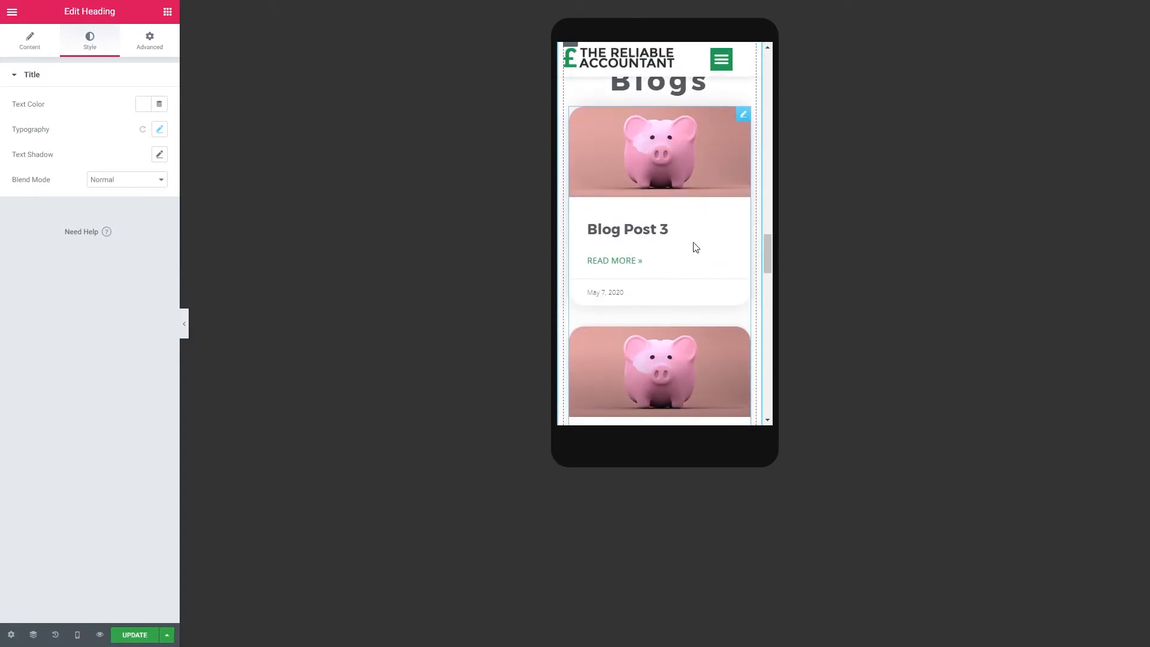
- Switch to the Tablet preview and set the Latest Blogs posts to 3 columns with a columns gap of 20
click(77, 634)
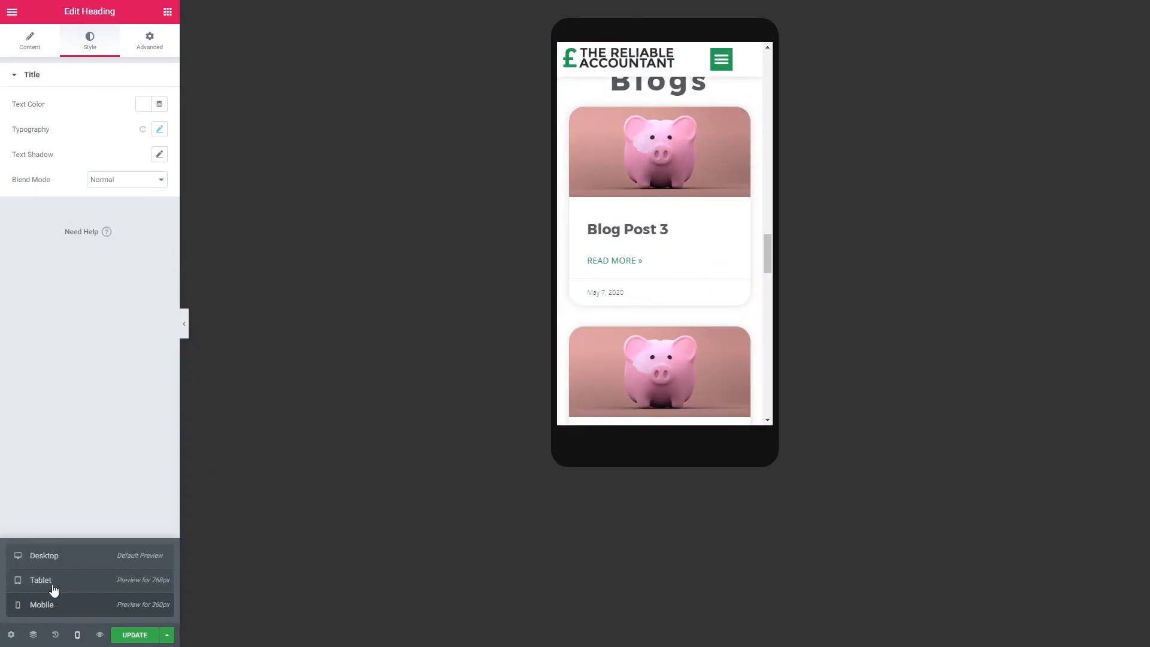
click(42, 580)
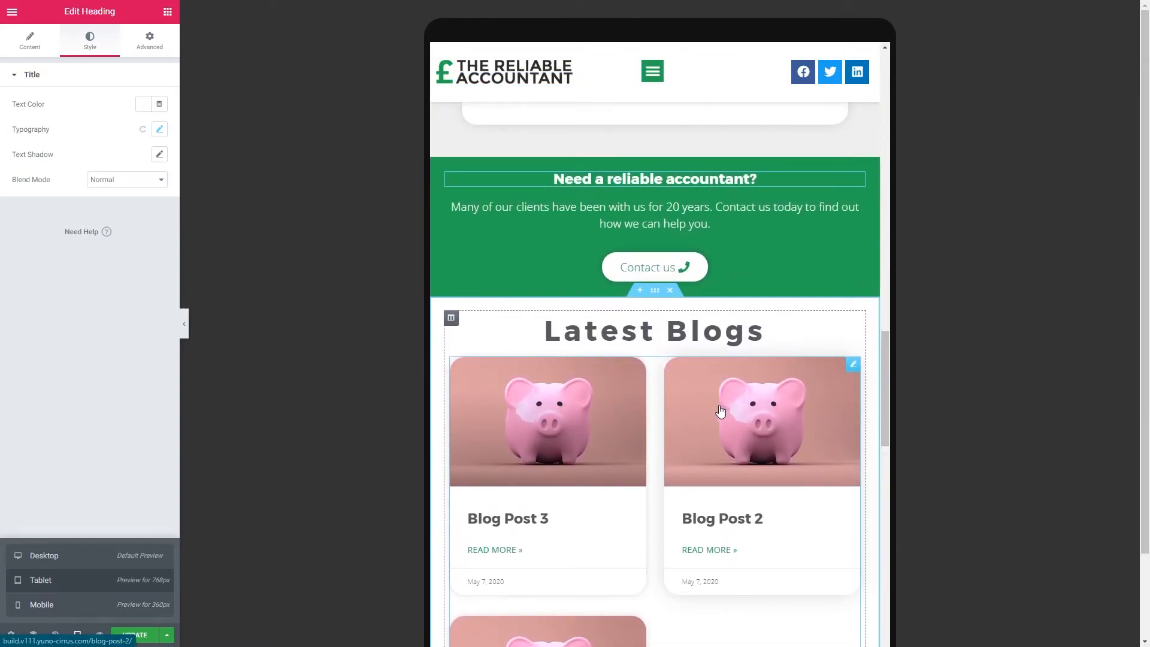
scroll(720, 411, down, 2)
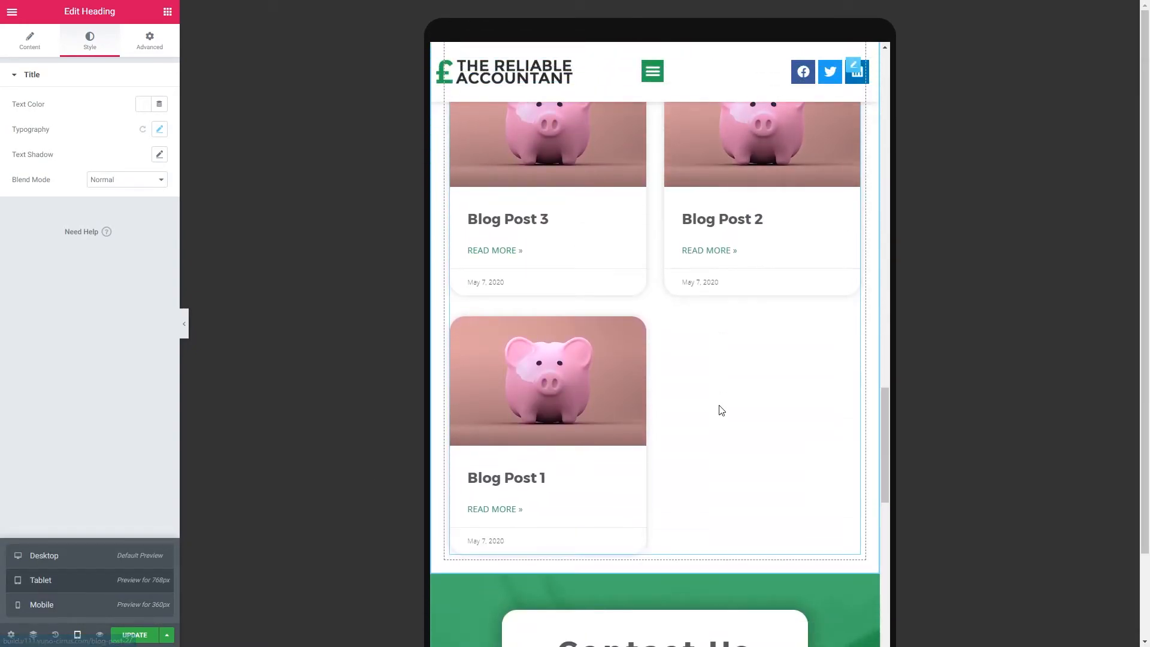
scroll(721, 411, up, 3)
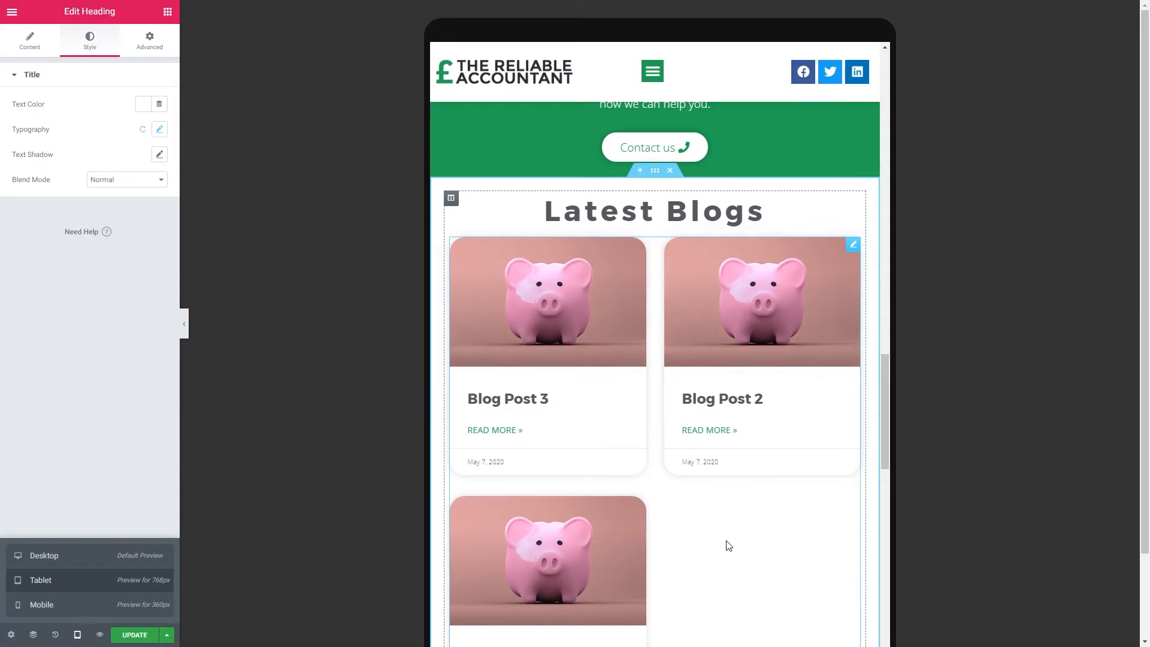
click(853, 246)
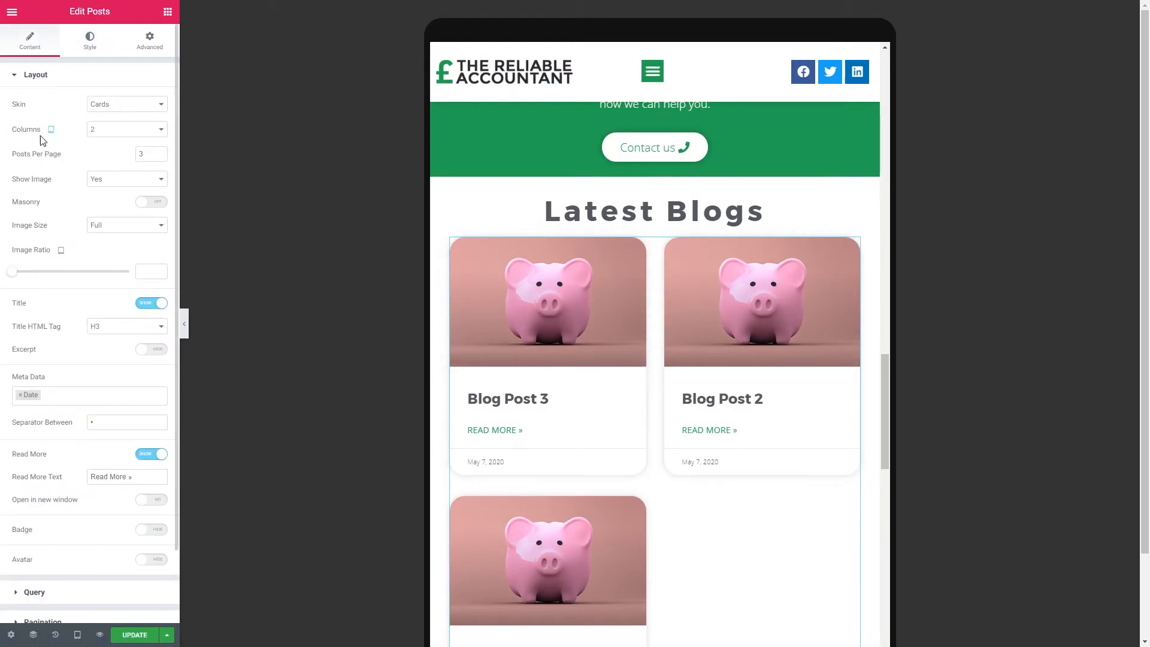
click(162, 130)
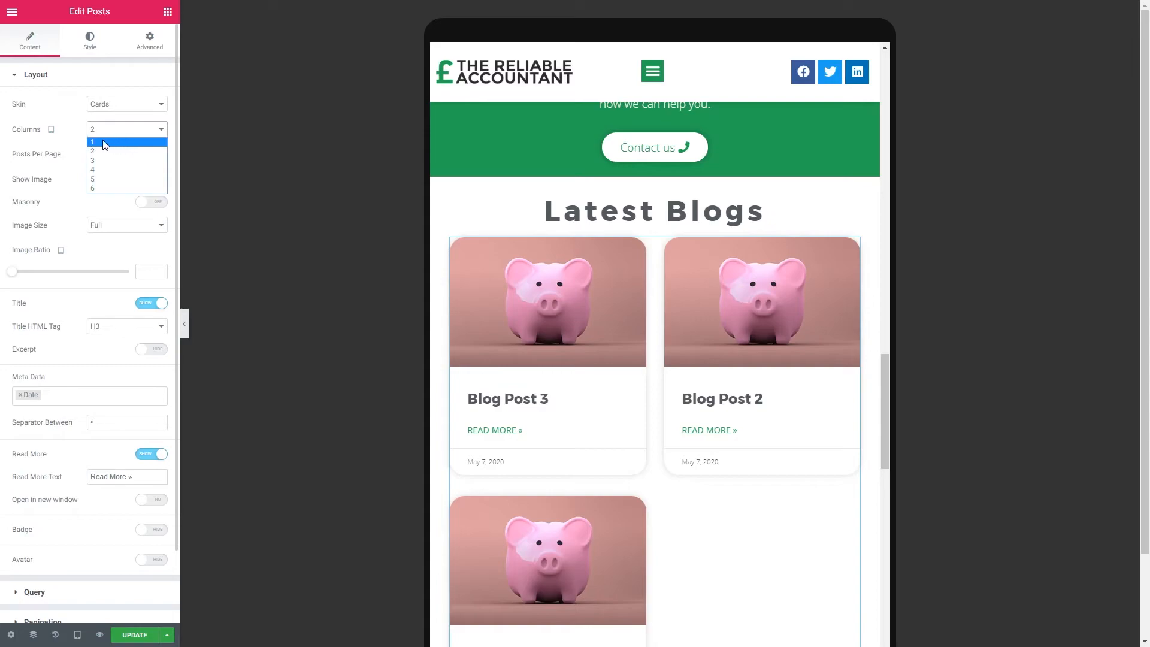
click(110, 160)
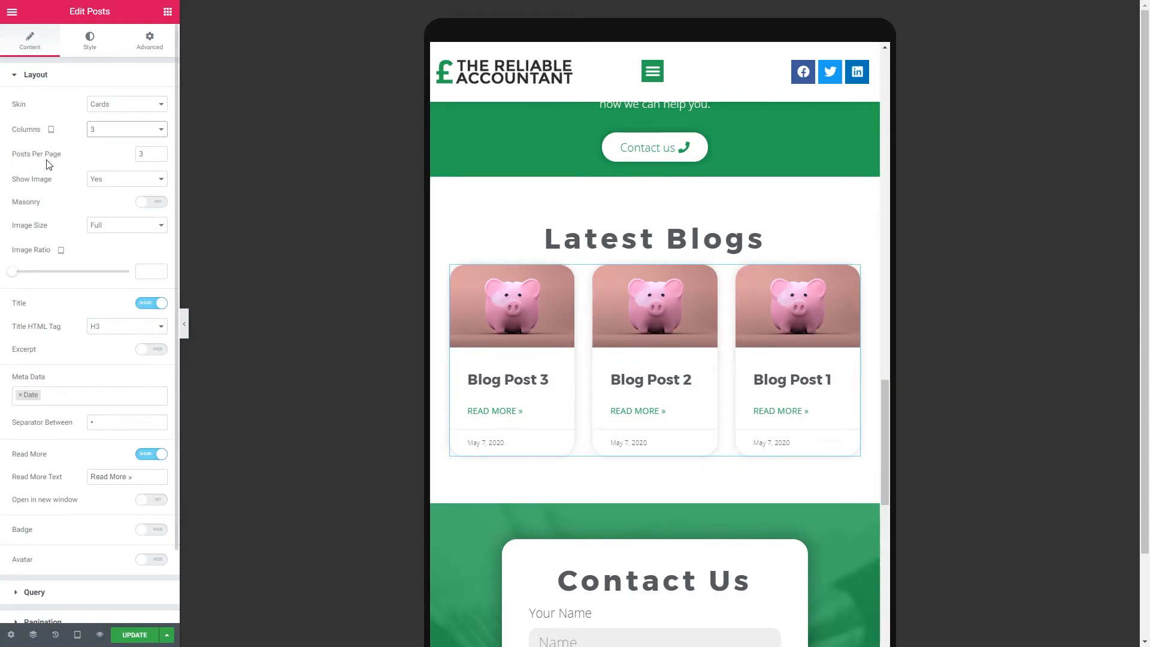
click(82, 46)
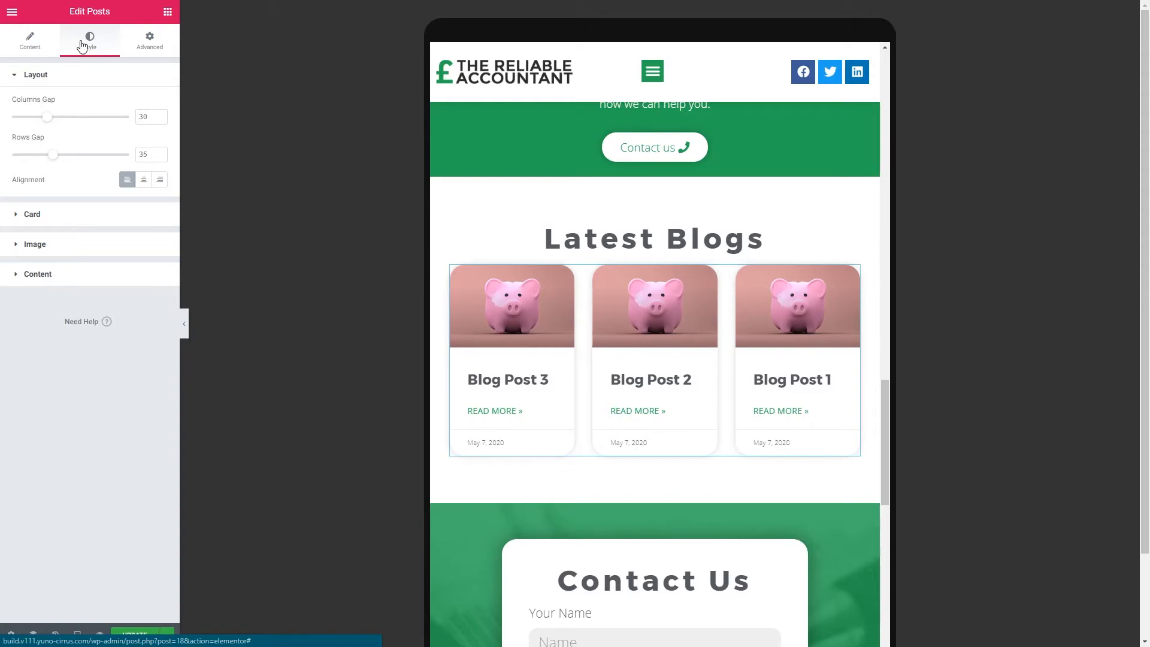
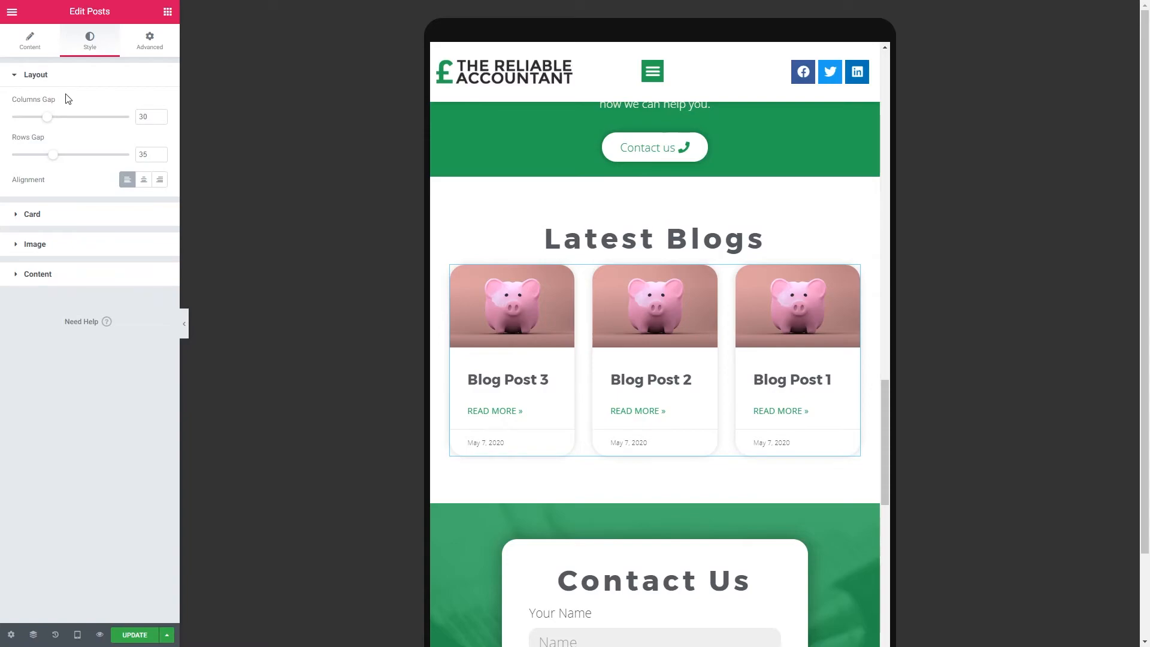
mouse_move(51, 120)
mouse_down()
mouse_move(62, 120)
mouse_move(27, 121)
mouse_move(38, 121)
mouse_up()
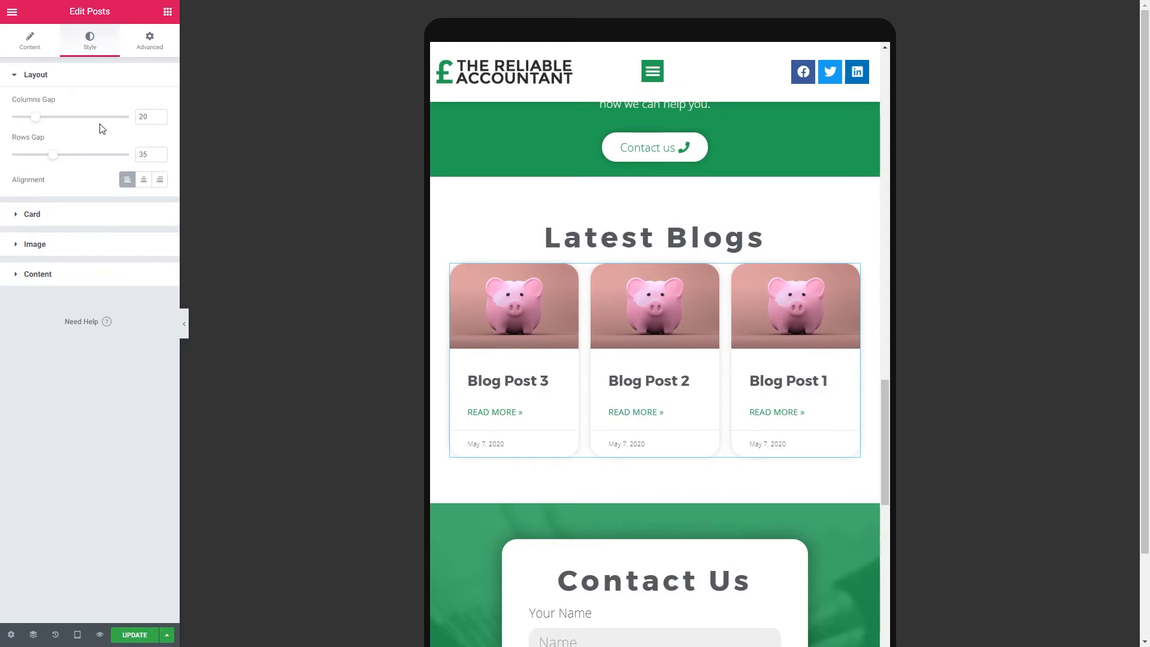
- Compare the Latest Blogs section in the Desktop, Mobile and Tablet previews to check the column layout and spacing
click(77, 635)
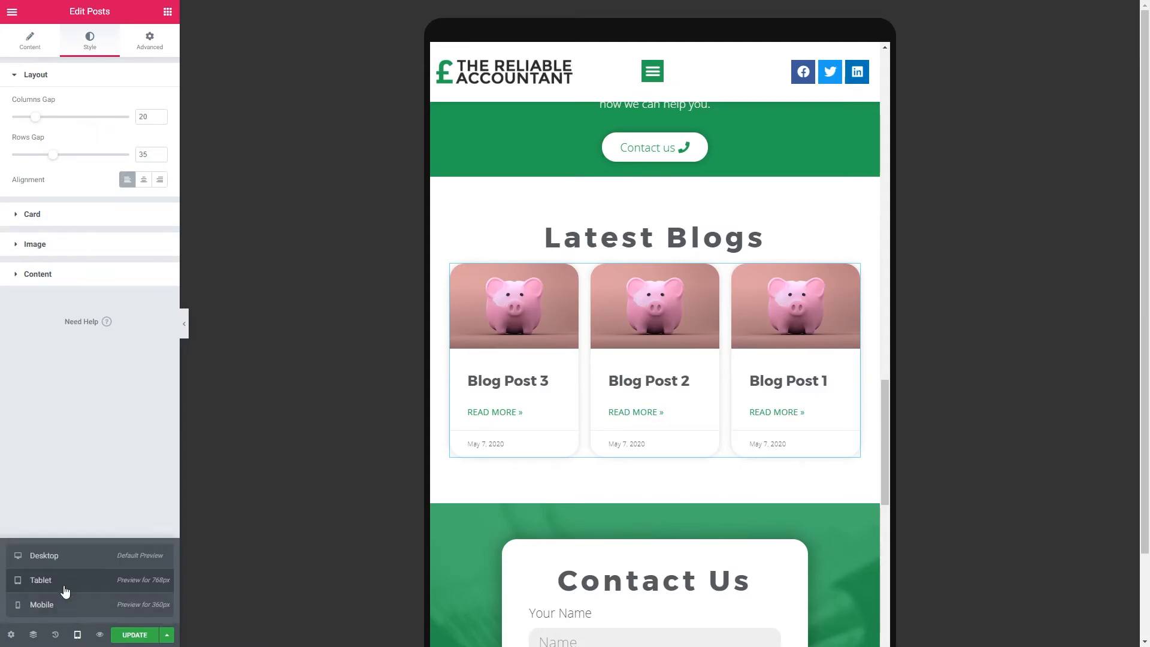
click(61, 564)
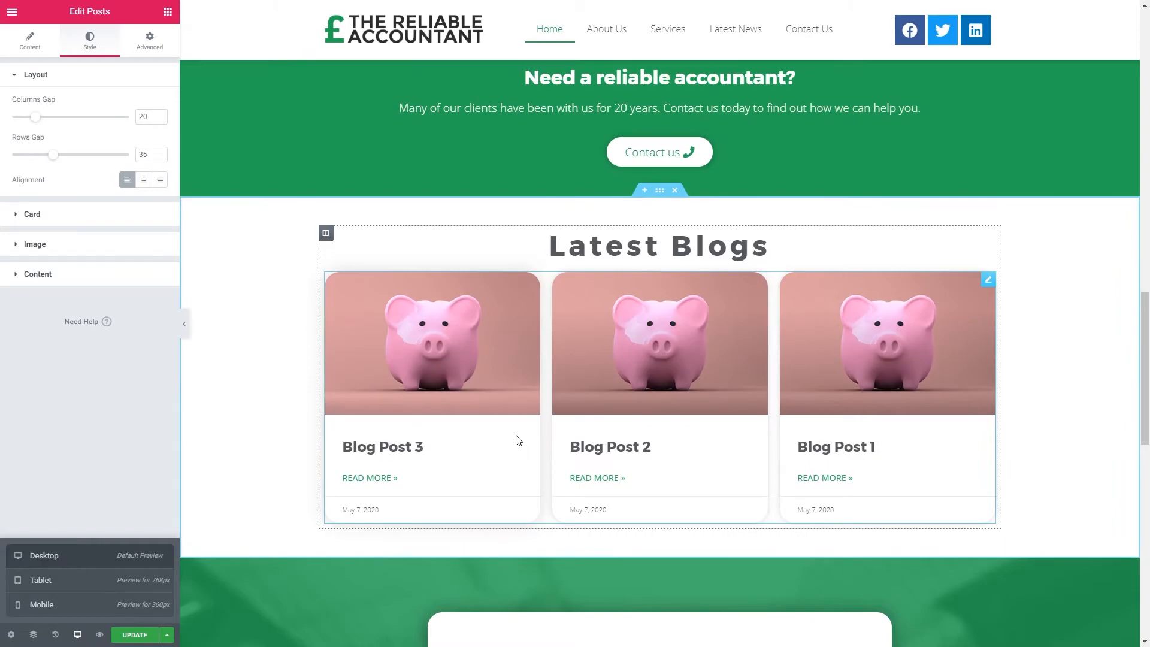
click(57, 609)
scroll(699, 335, down, 10)
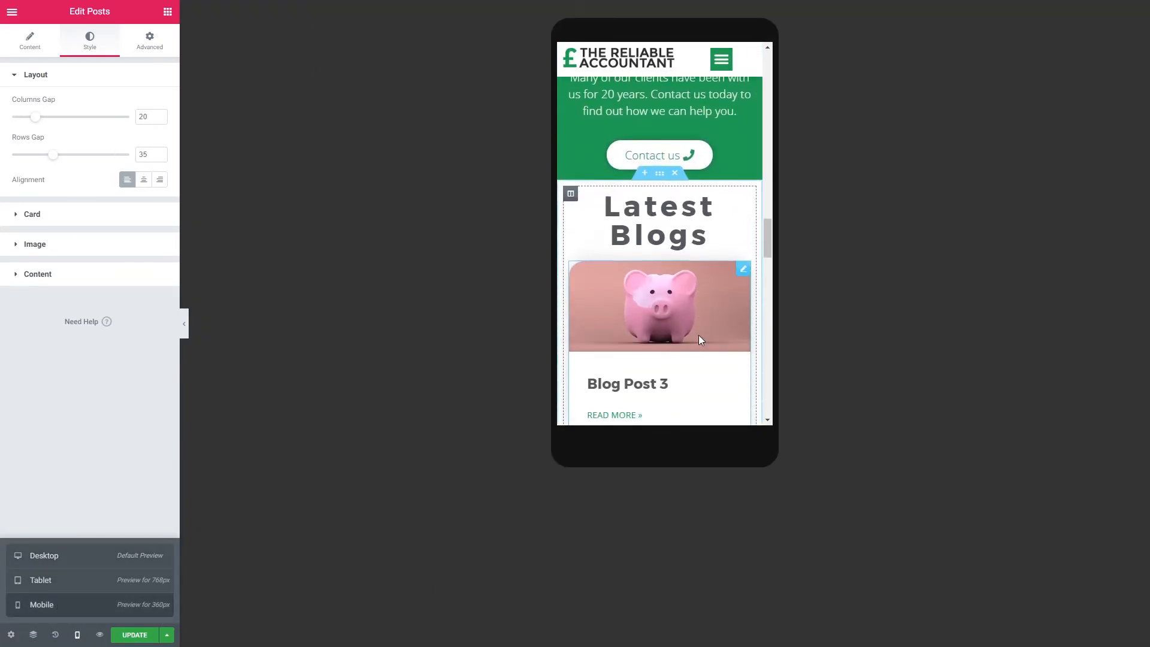
scroll(687, 335, down, 8)
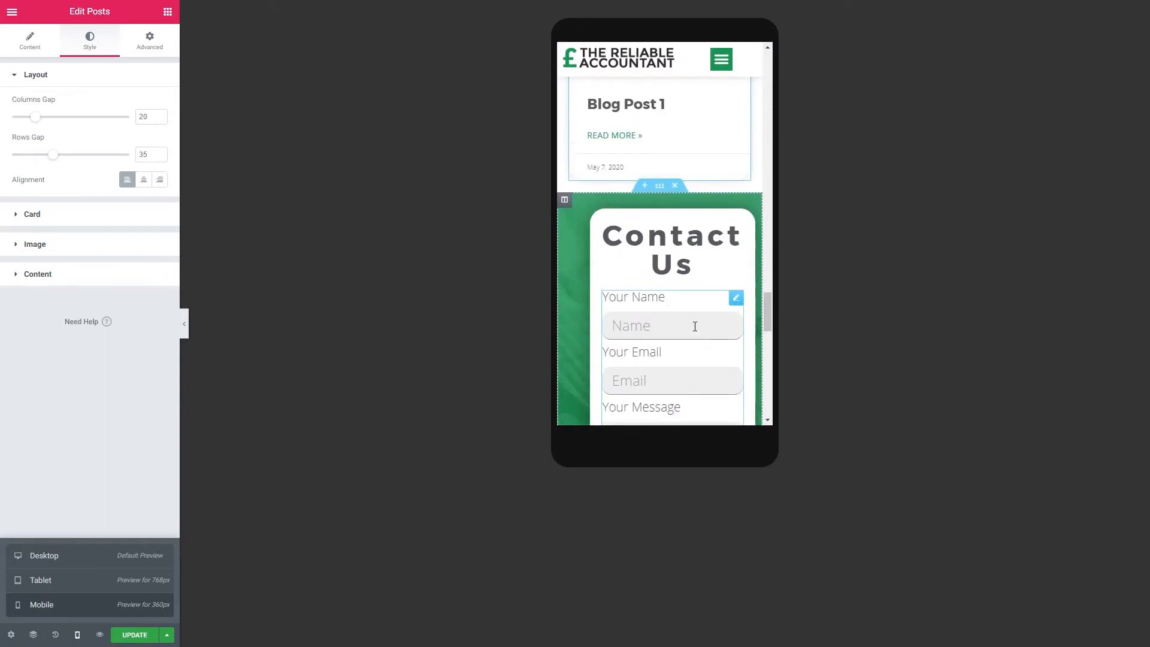
scroll(692, 334, up, 8)
click(60, 577)
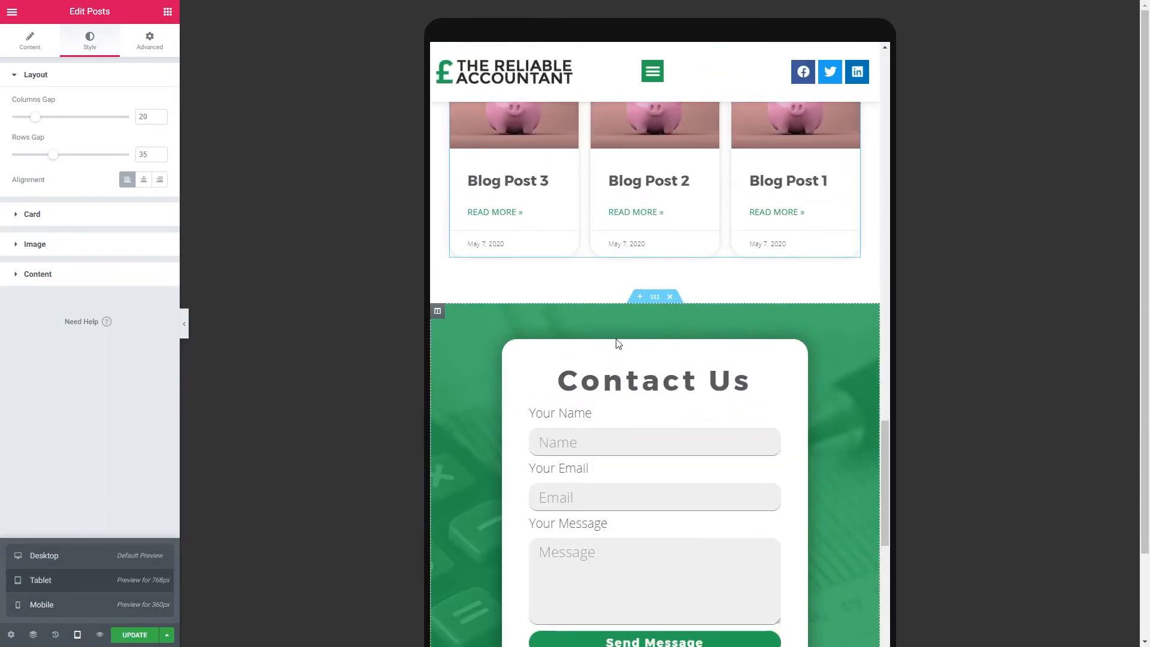
scroll(651, 364, up, 3)
scroll(651, 364, up, 1)
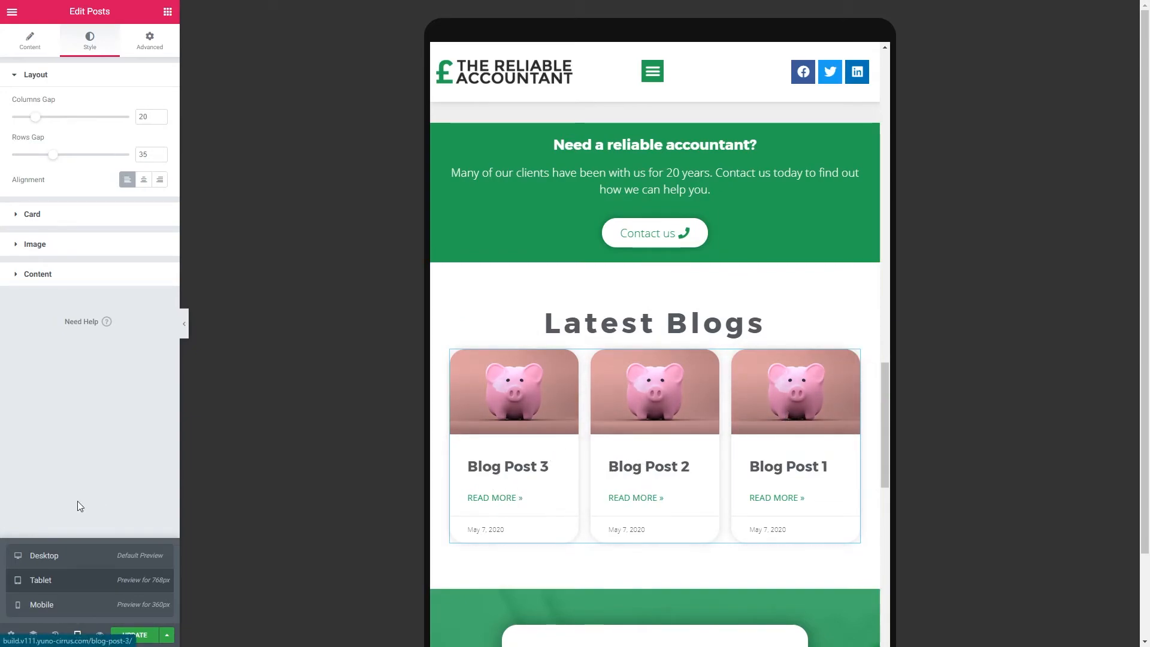
- Open the Contact Us section's settings in the Tablet preview and inspect its form with the editing panel temporarily hidden
scroll(655, 259, down, 5)
scroll(652, 261, down, 3)
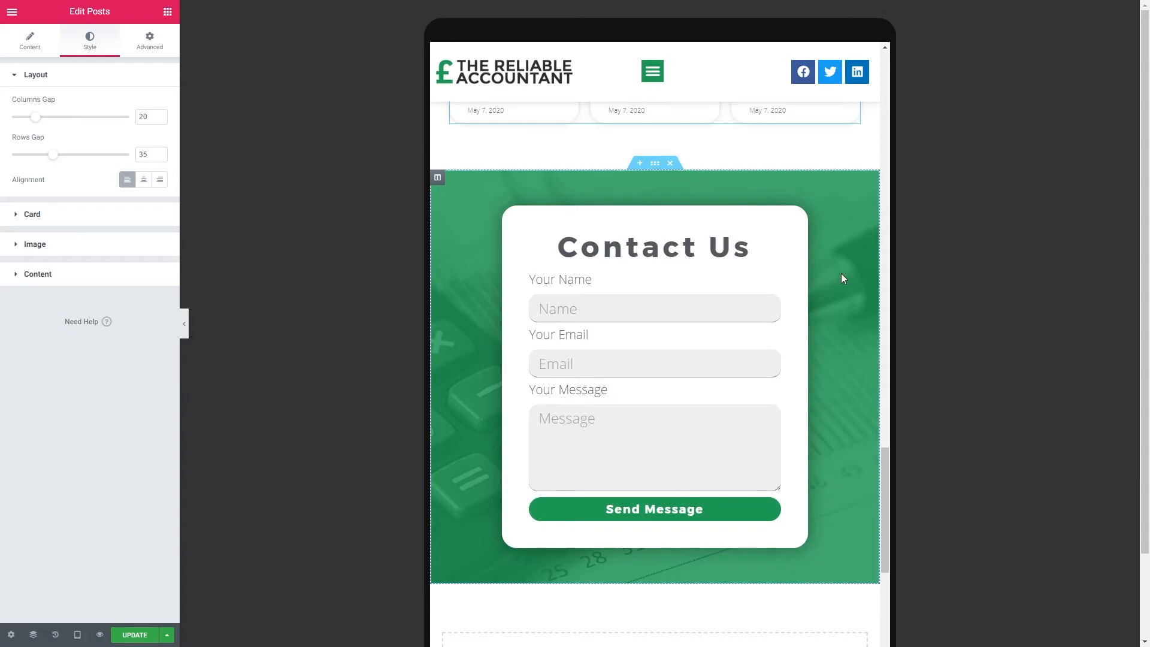
click(795, 264)
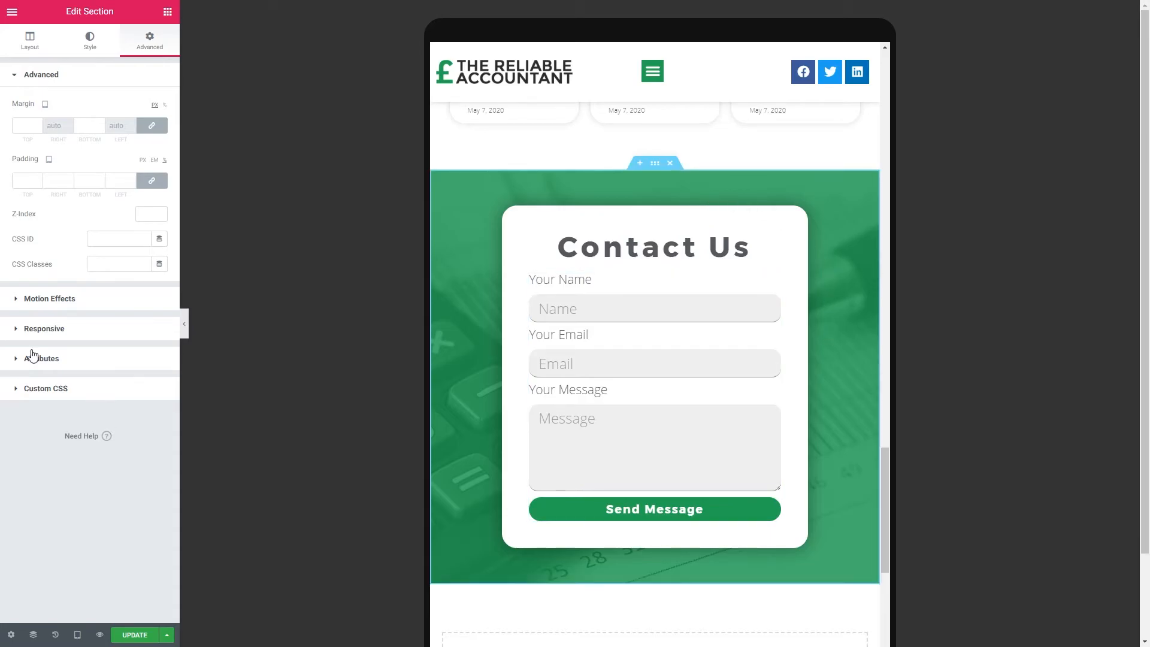
click(185, 324)
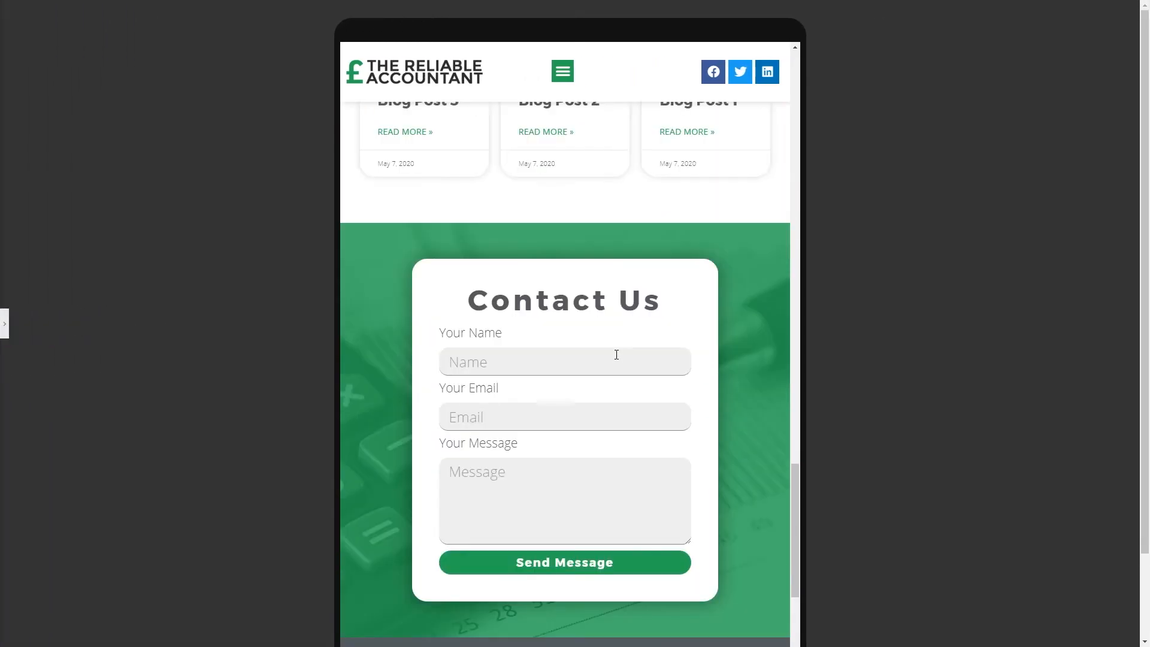
click(4, 323)
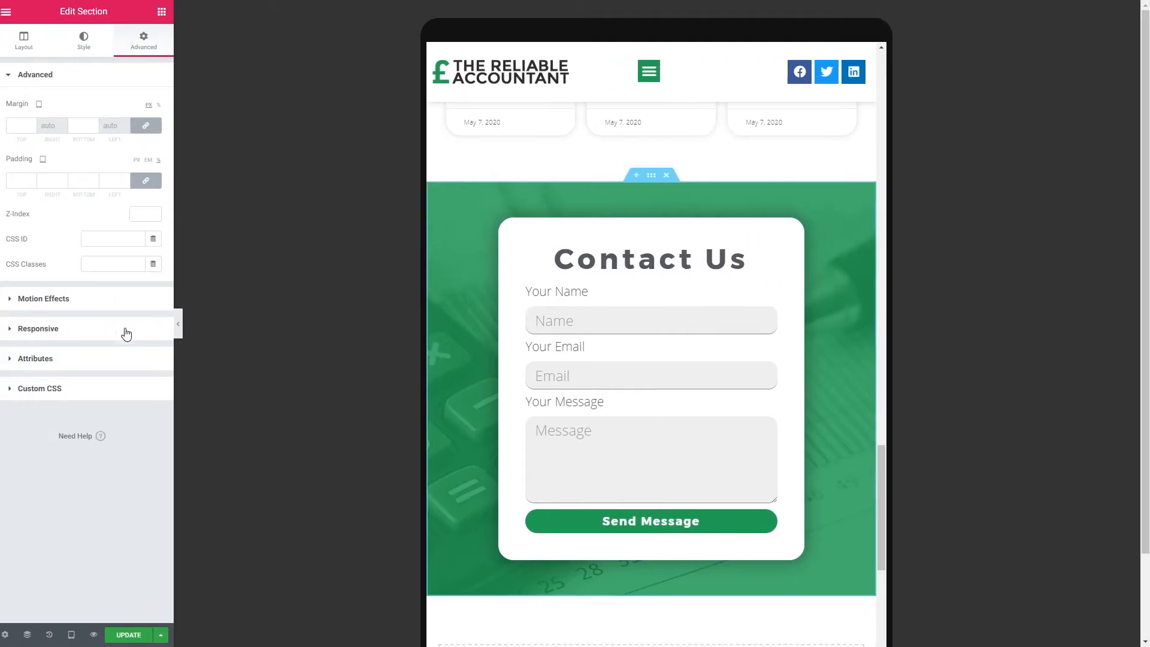
- Inspect the alignment of the Contact Us card and form in the Mobile preview, and return to the Desktop preview
click(77, 634)
click(44, 606)
scroll(646, 339, down, 6)
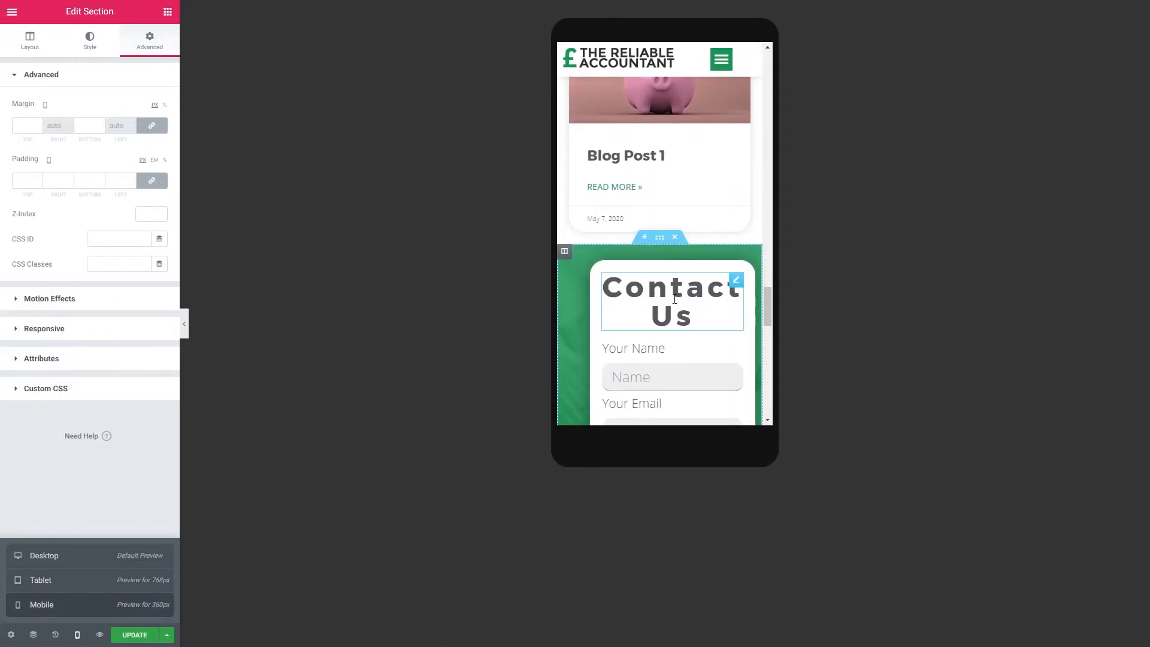
scroll(697, 269, up, 2)
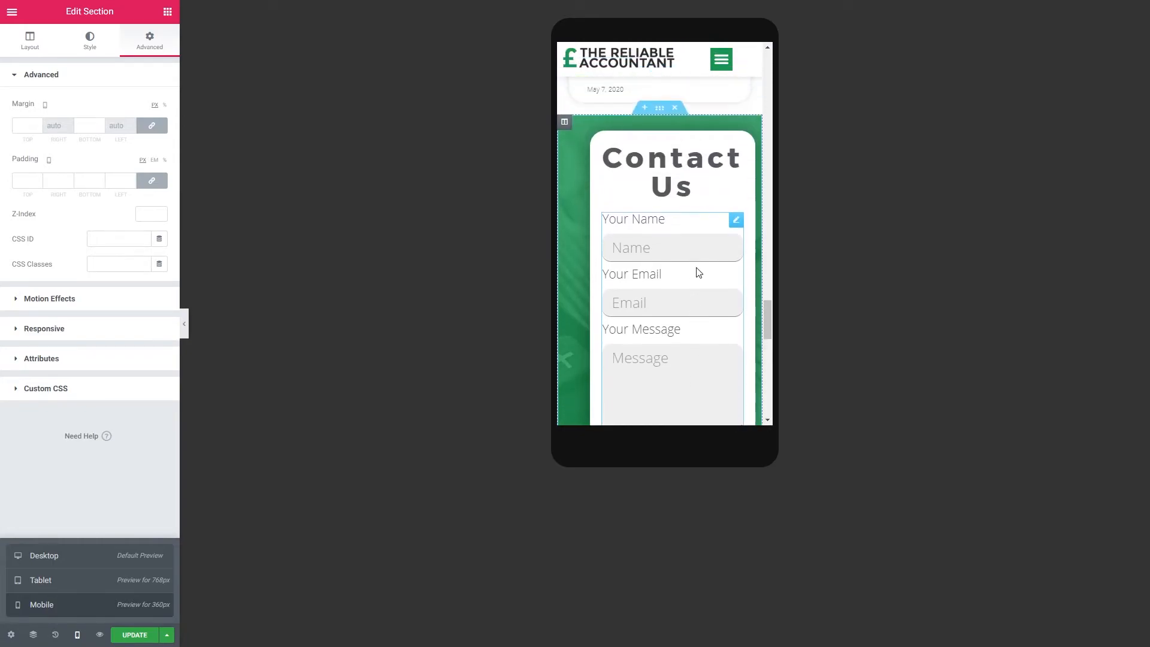
scroll(696, 270, down, 2)
scroll(696, 270, up, 2)
scroll(697, 270, down, 2)
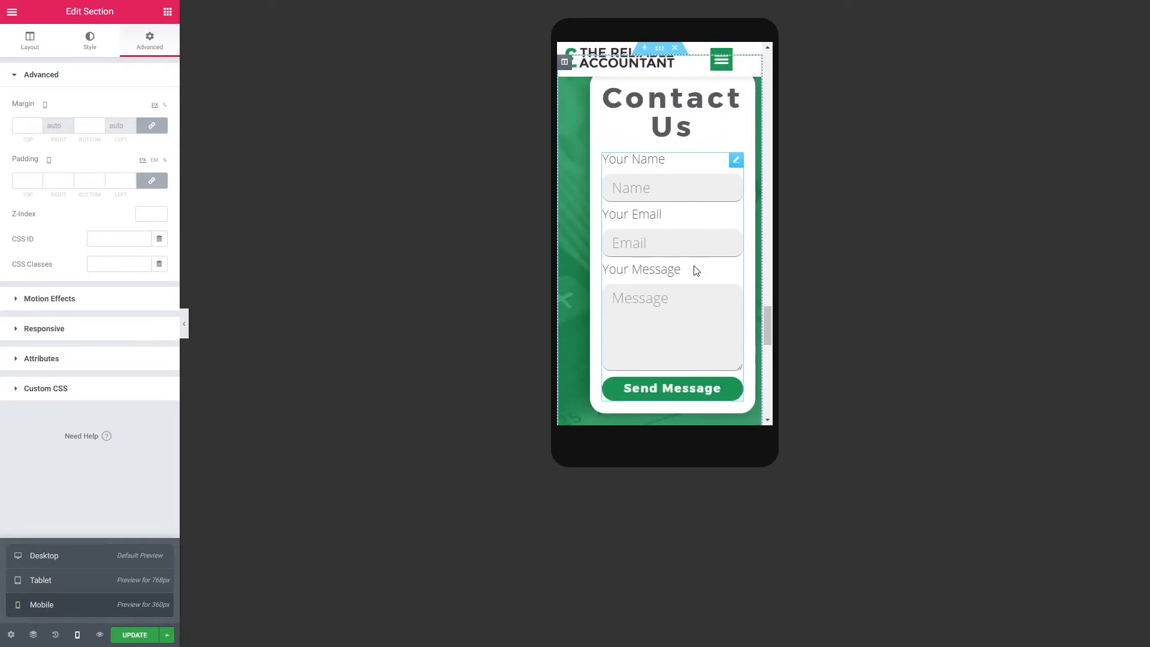
scroll(693, 267, up, 2)
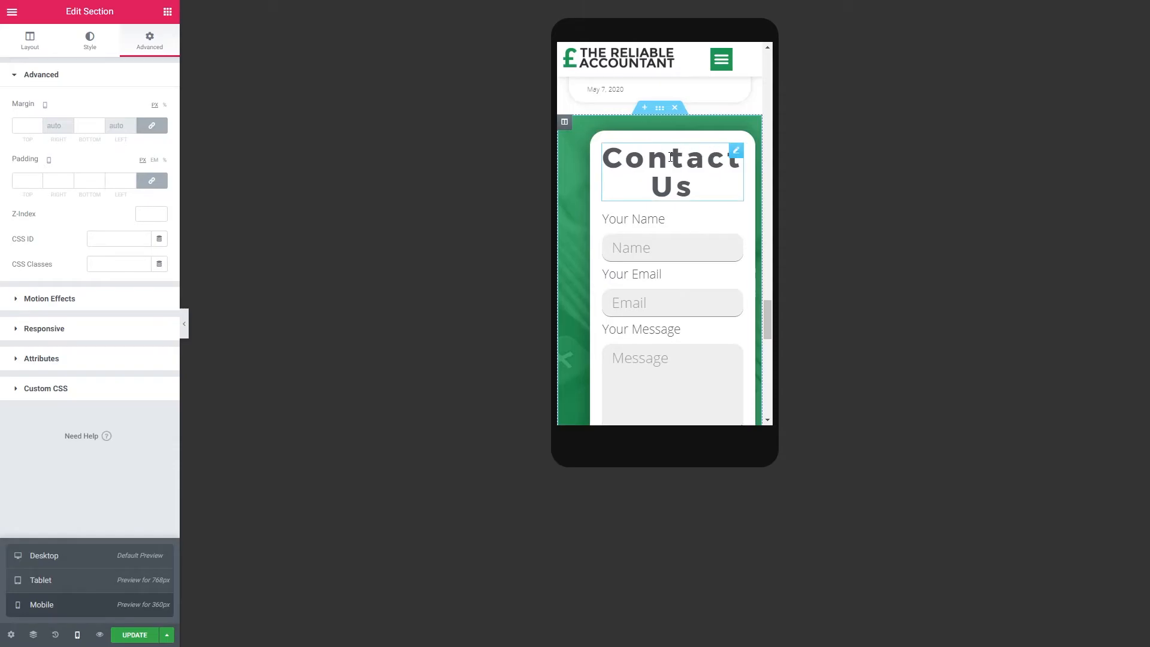
click(42, 556)
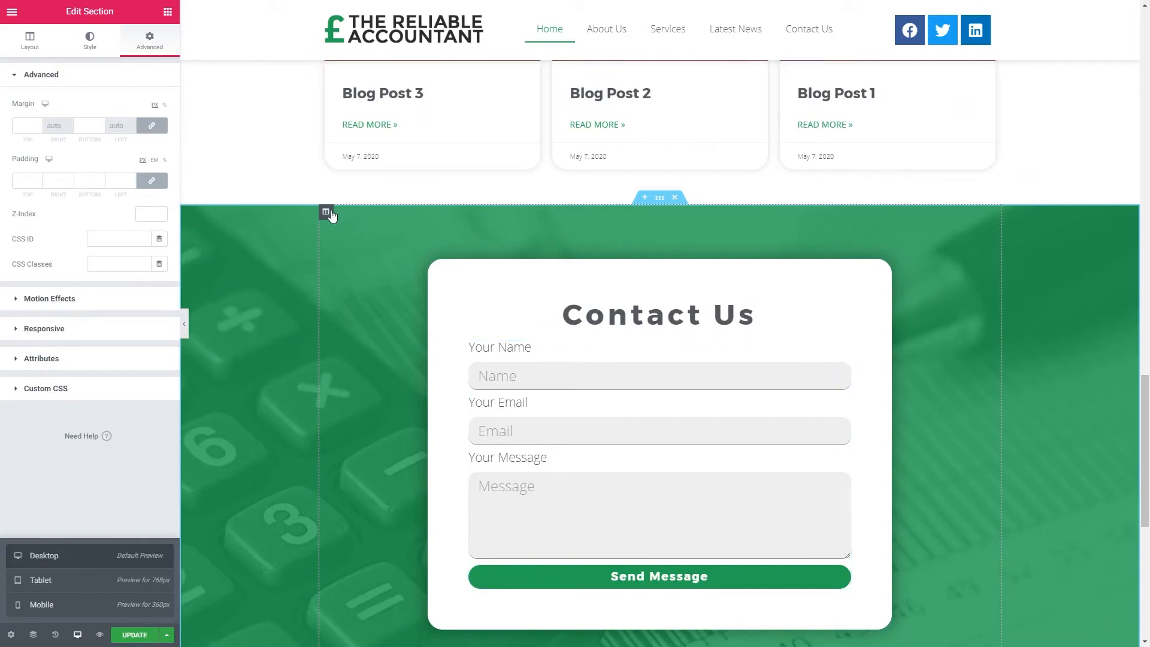
- Open the Contact Us column's advanced settings and display its card in the Mobile preview
click(327, 212)
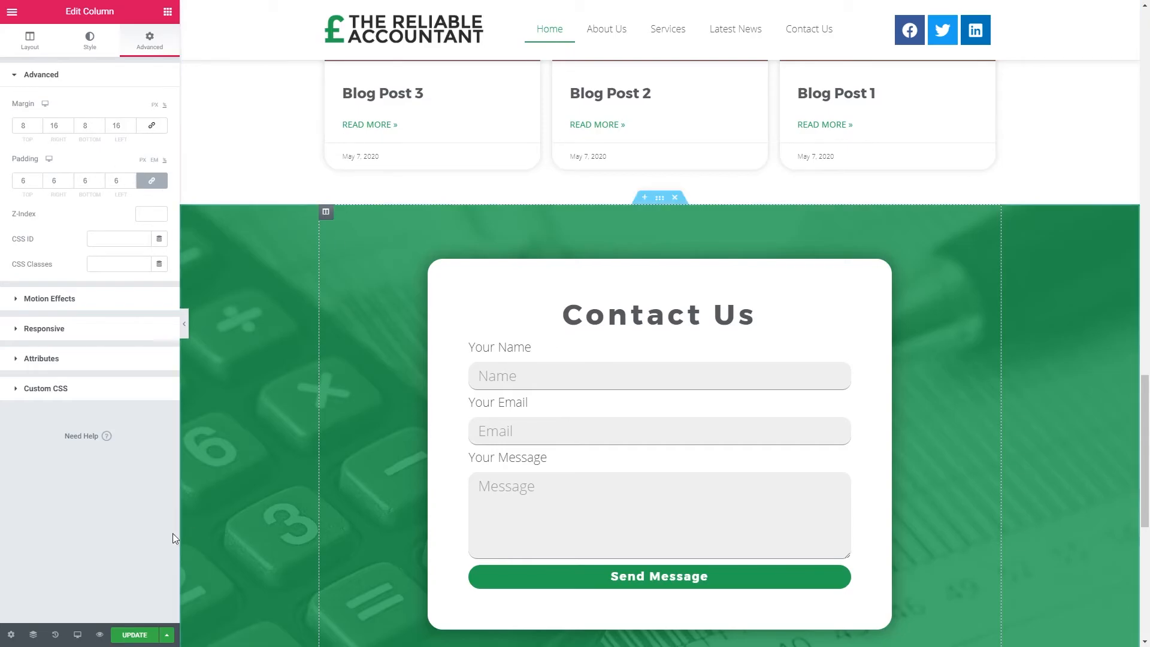
click(77, 634)
click(56, 609)
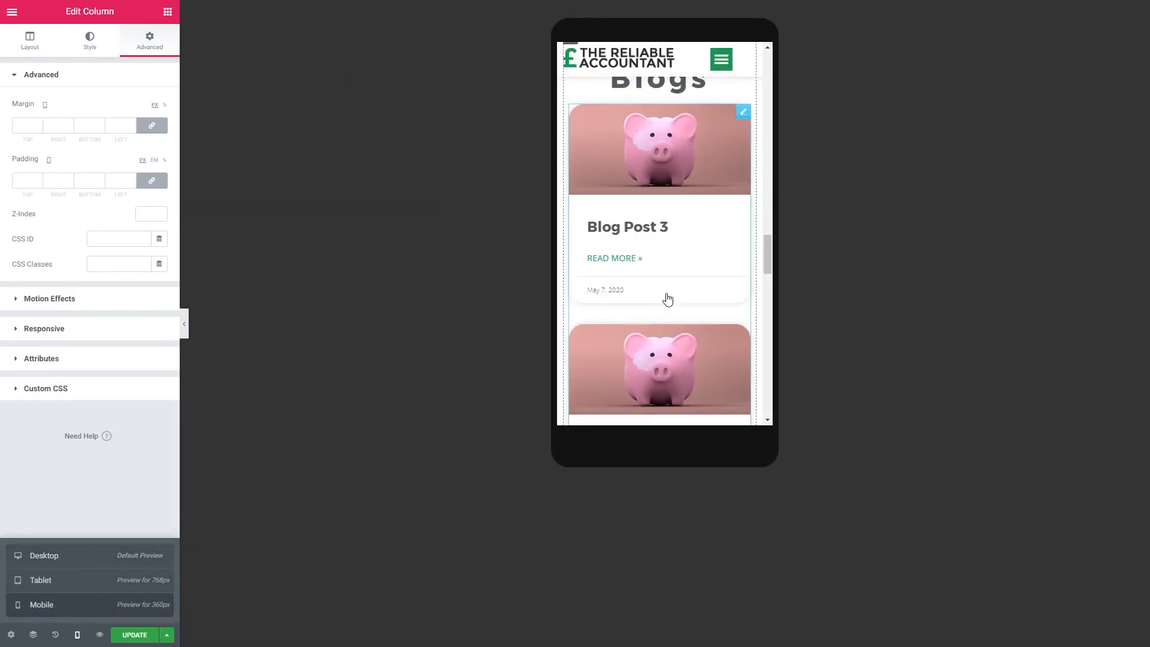
click(563, 241)
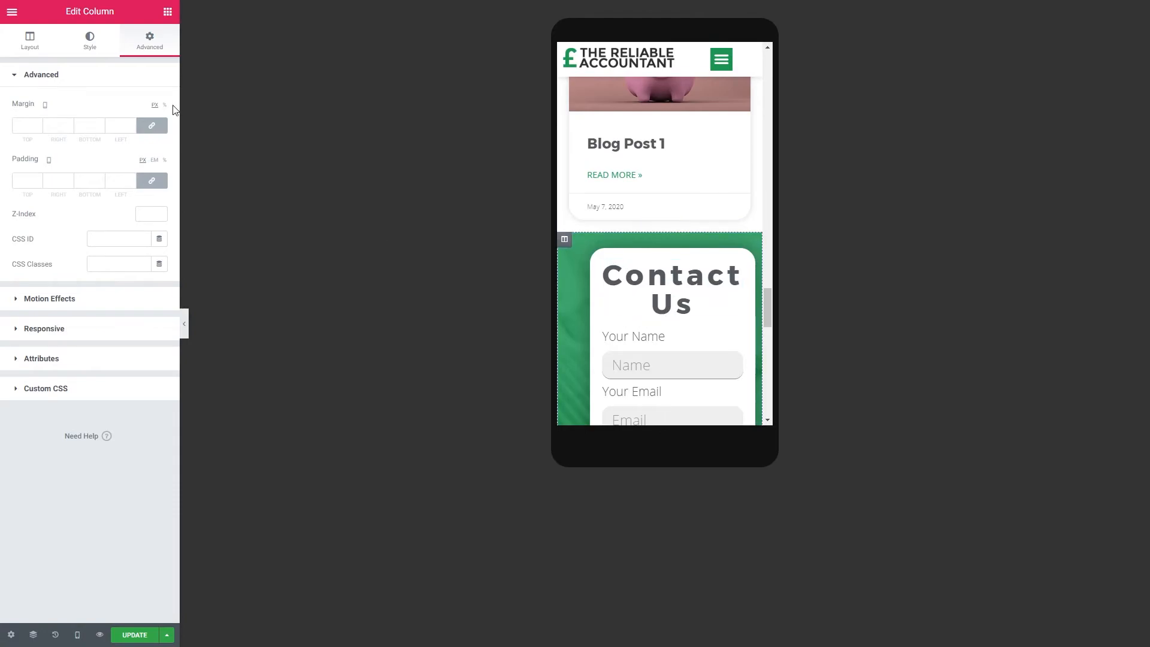
- Try a mobile margin of 0 px on all sides of the Contact Us column and check the card
text(0)
scroll(657, 303, down, 3)
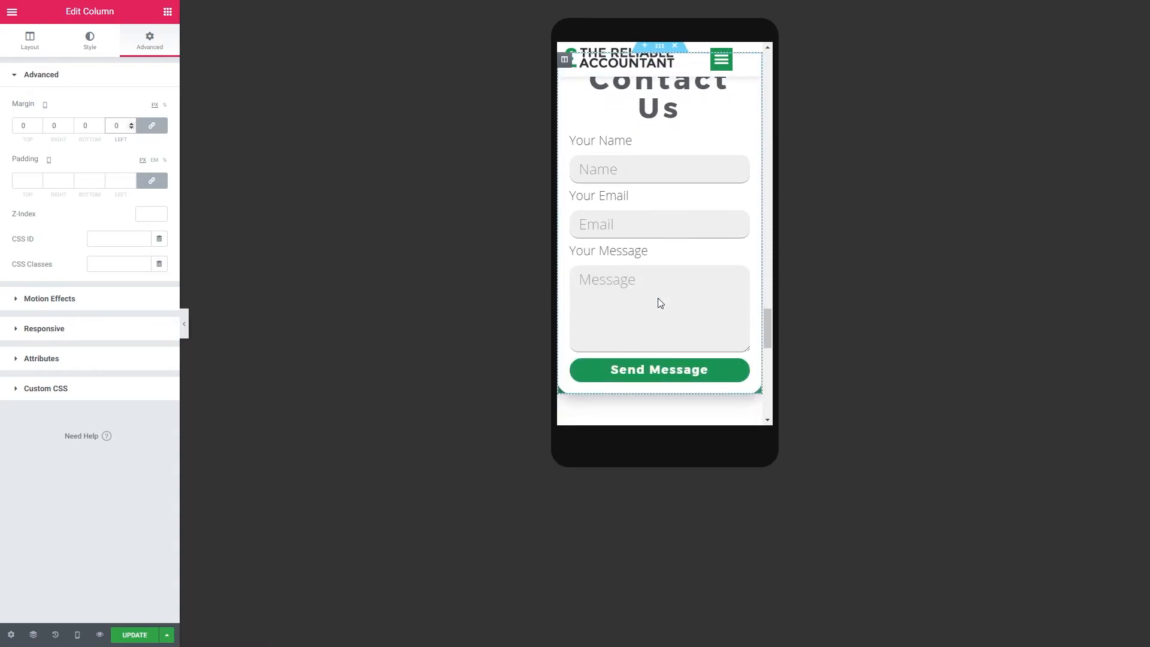
scroll(658, 299, up, 1)
scroll(658, 298, up, 1)
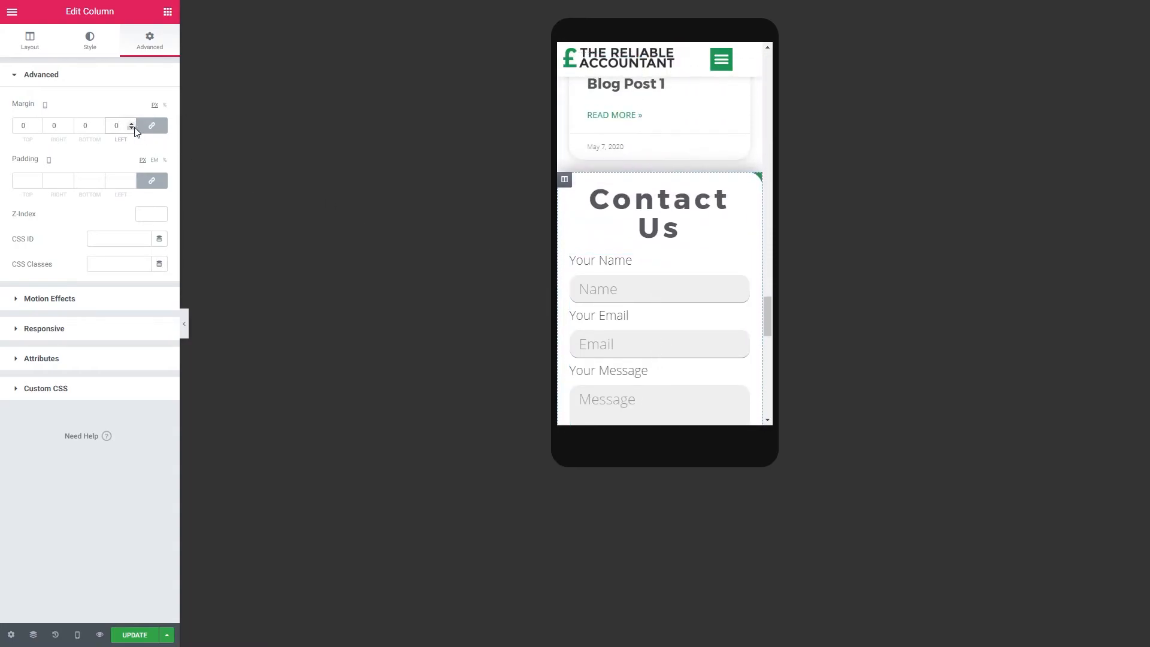
- Set the Contact Us column's mobile margin to 7% on all sides and check the spacing around the form card
click(164, 107)
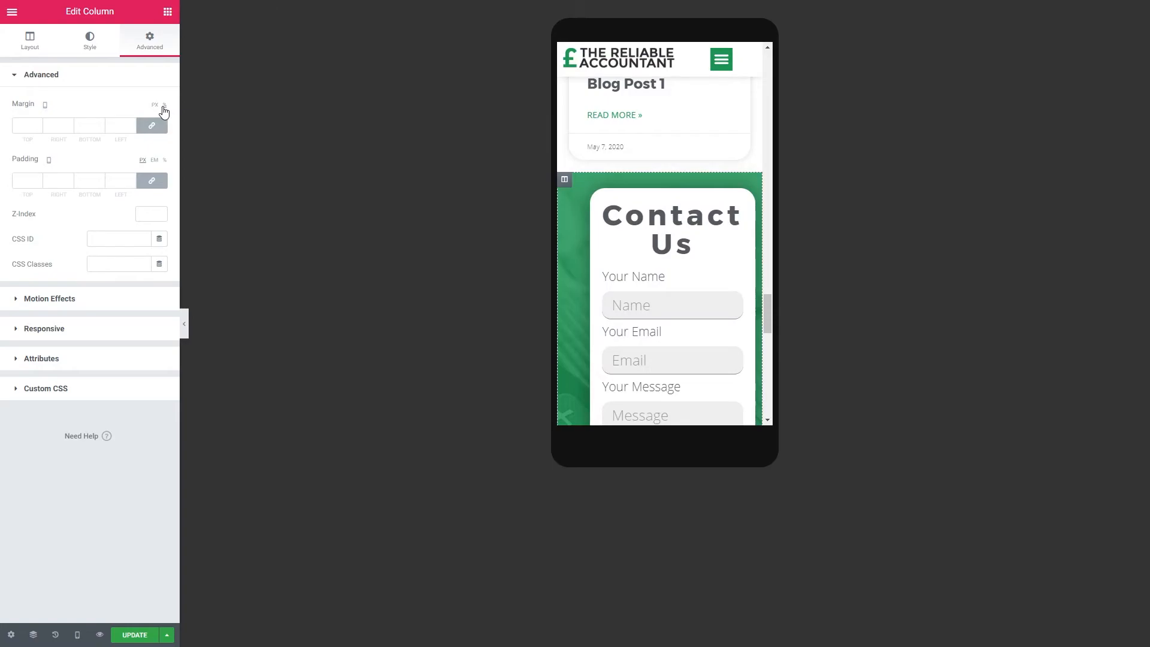
click(131, 123)
click(131, 123)
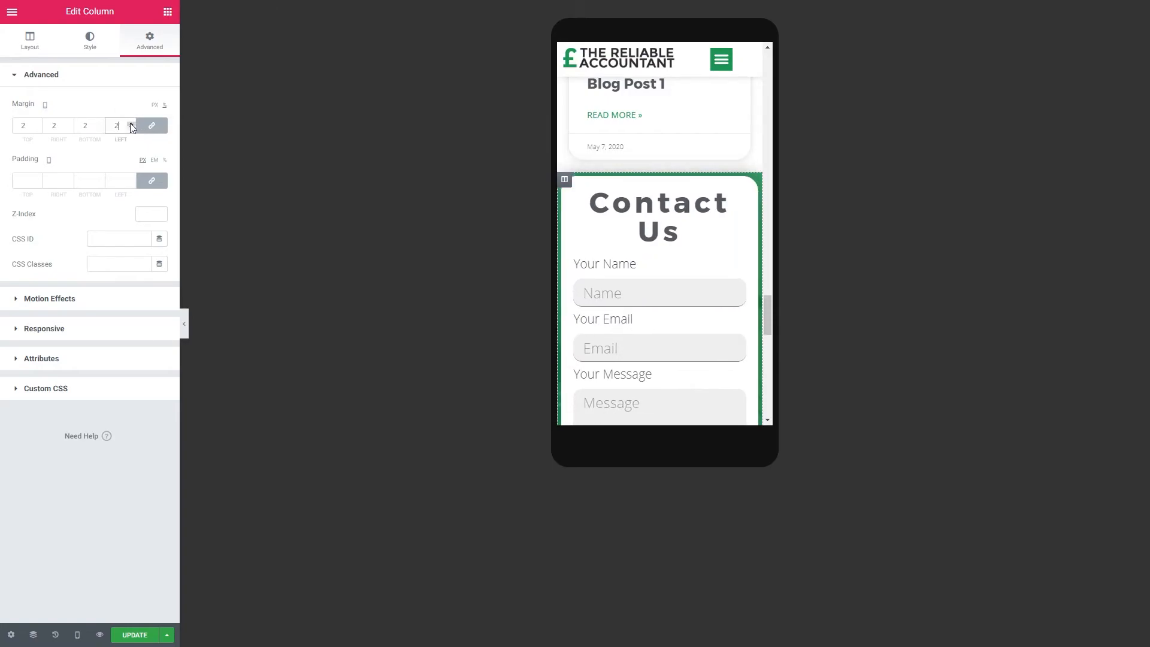
click(130, 123)
click(130, 123)
click(131, 123)
click(131, 124)
click(131, 123)
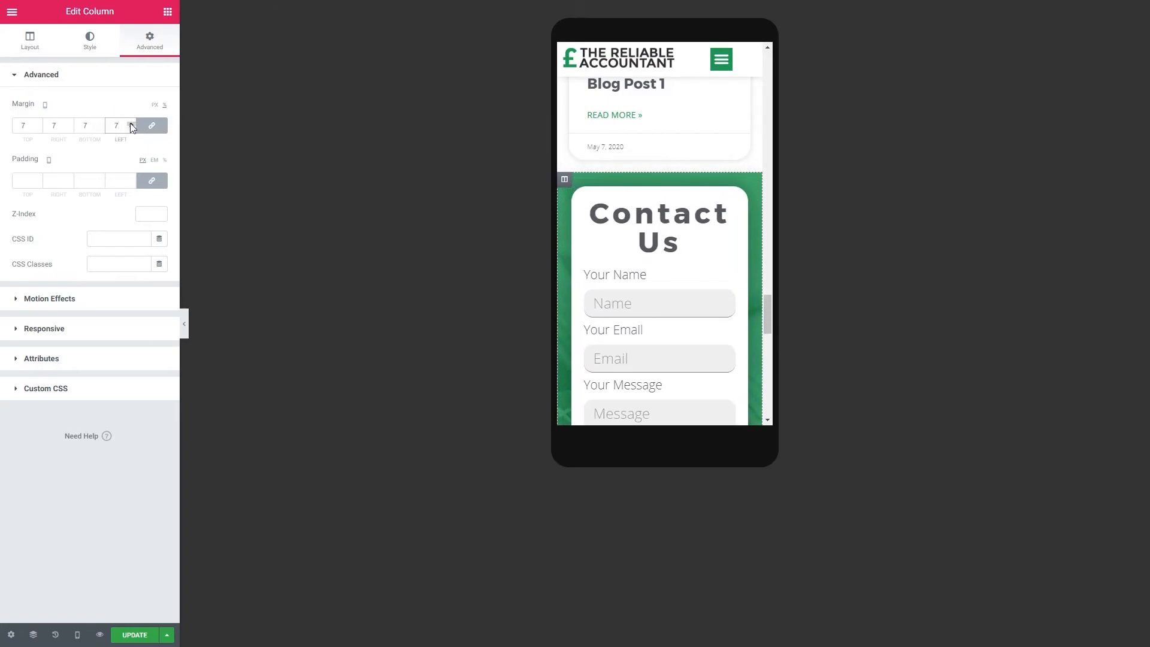
scroll(683, 299, down, 3)
scroll(682, 299, up, 2)
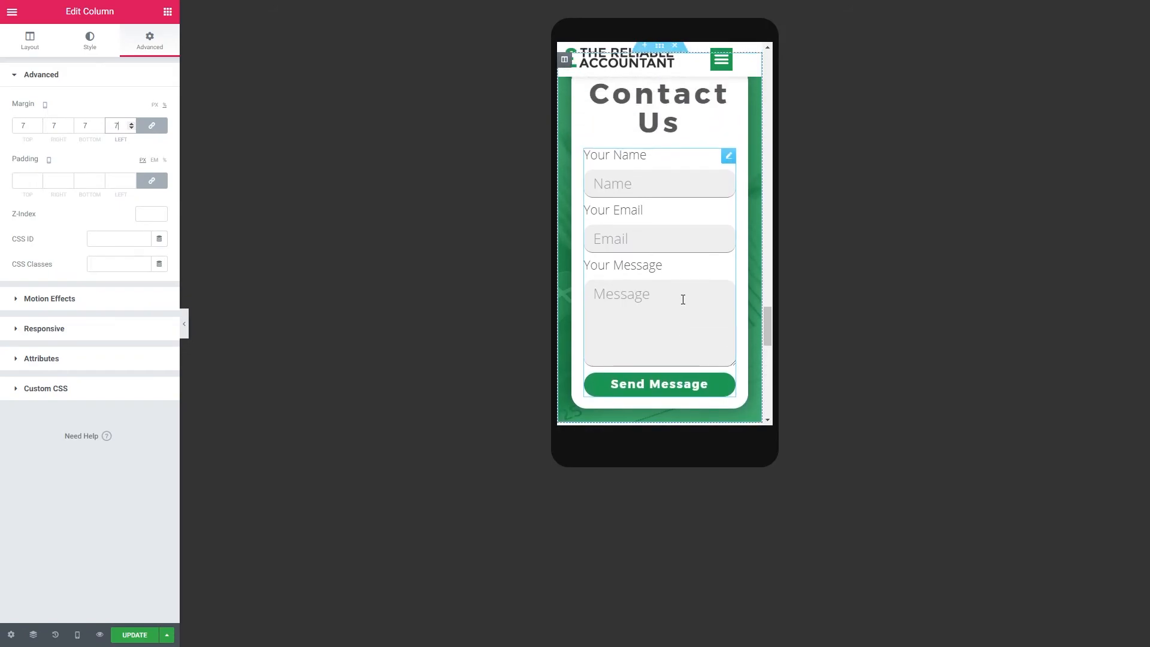
scroll(683, 300, down, 1)
scroll(708, 298, up, 3)
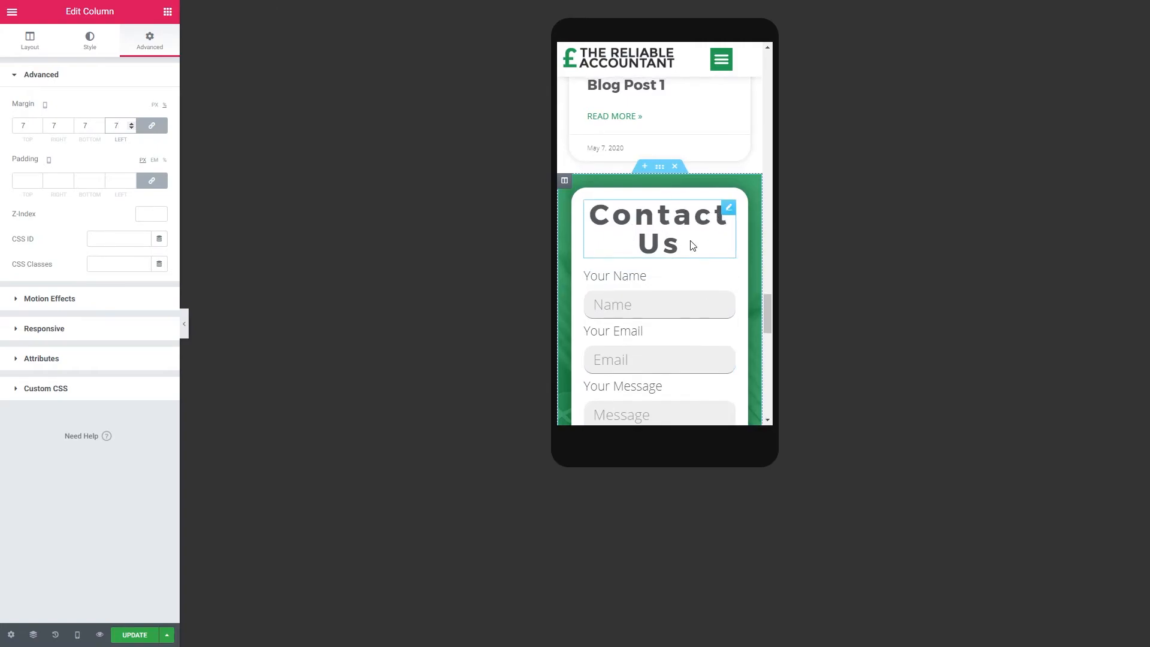
- Copy the Accounting Packages heading and paste its style onto the Contact Us heading
scroll(689, 245, up, 15)
scroll(692, 246, up, 10)
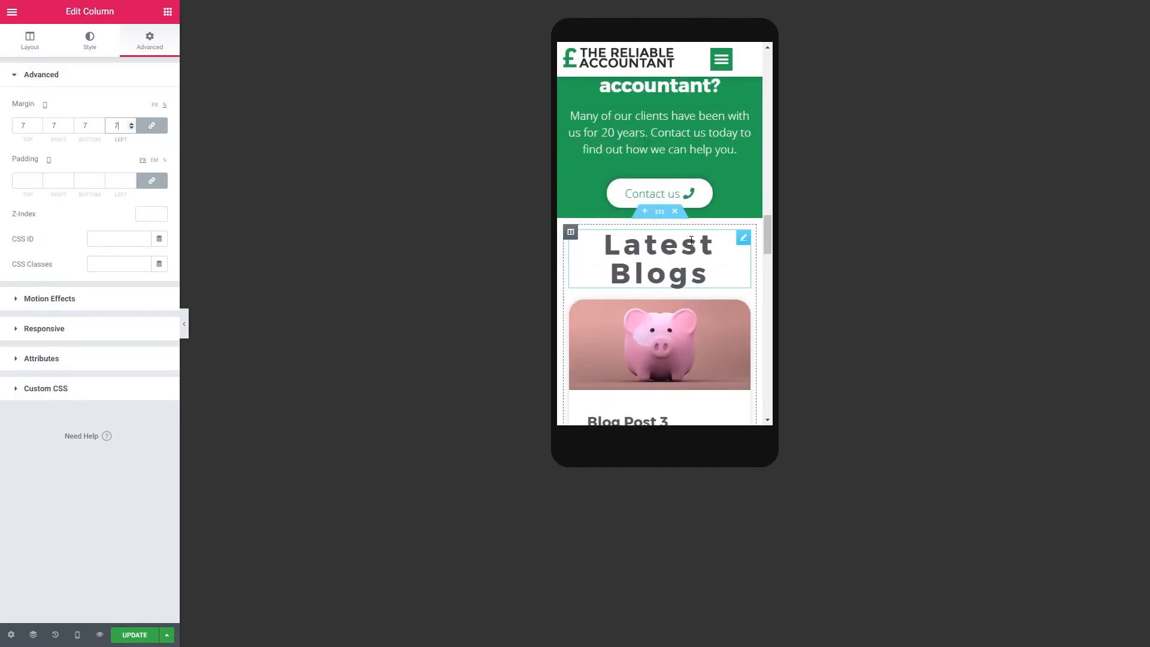
scroll(691, 245, down, 2)
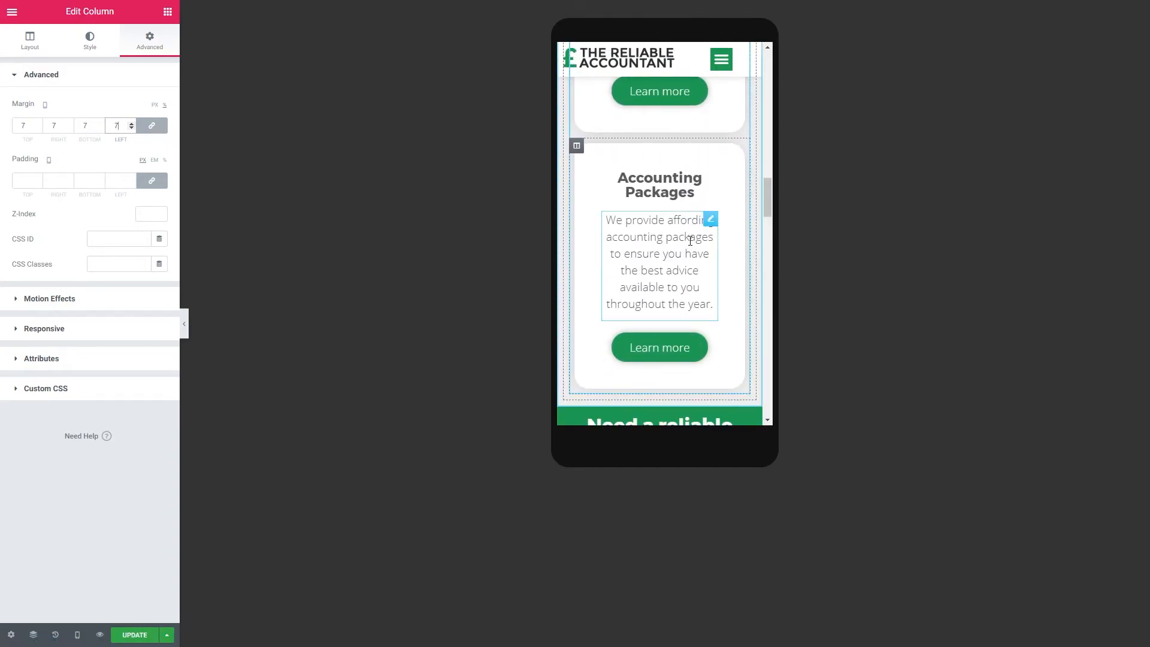
right_click(658, 193)
click(698, 250)
scroll(693, 248, down, 20)
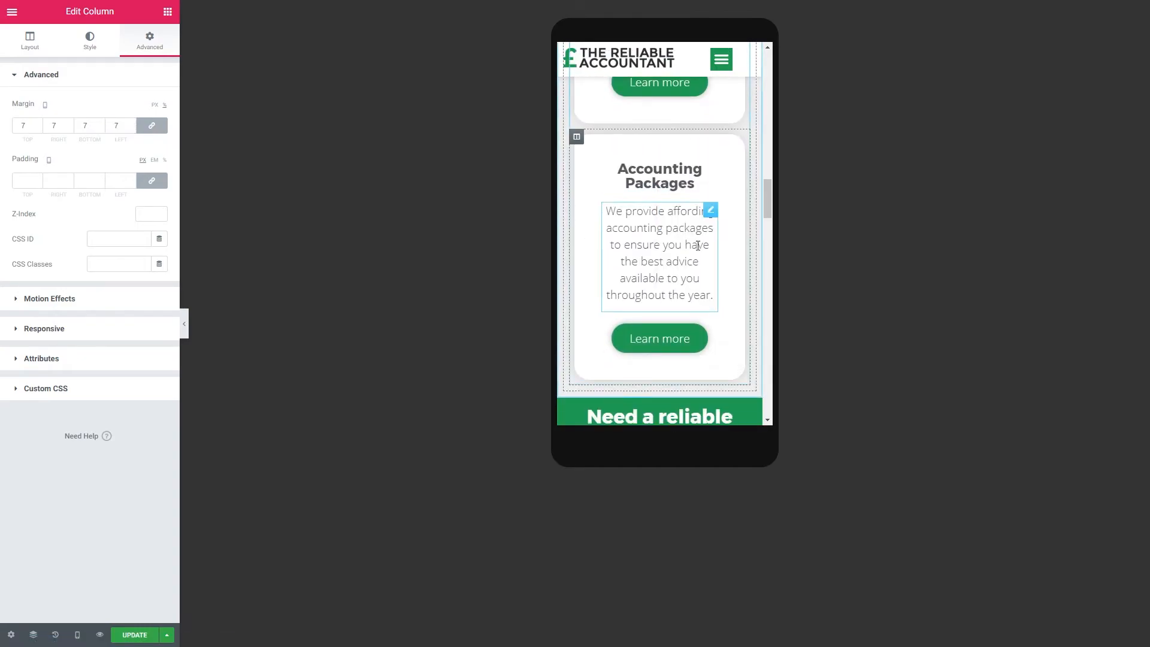
scroll(693, 239, up, 8)
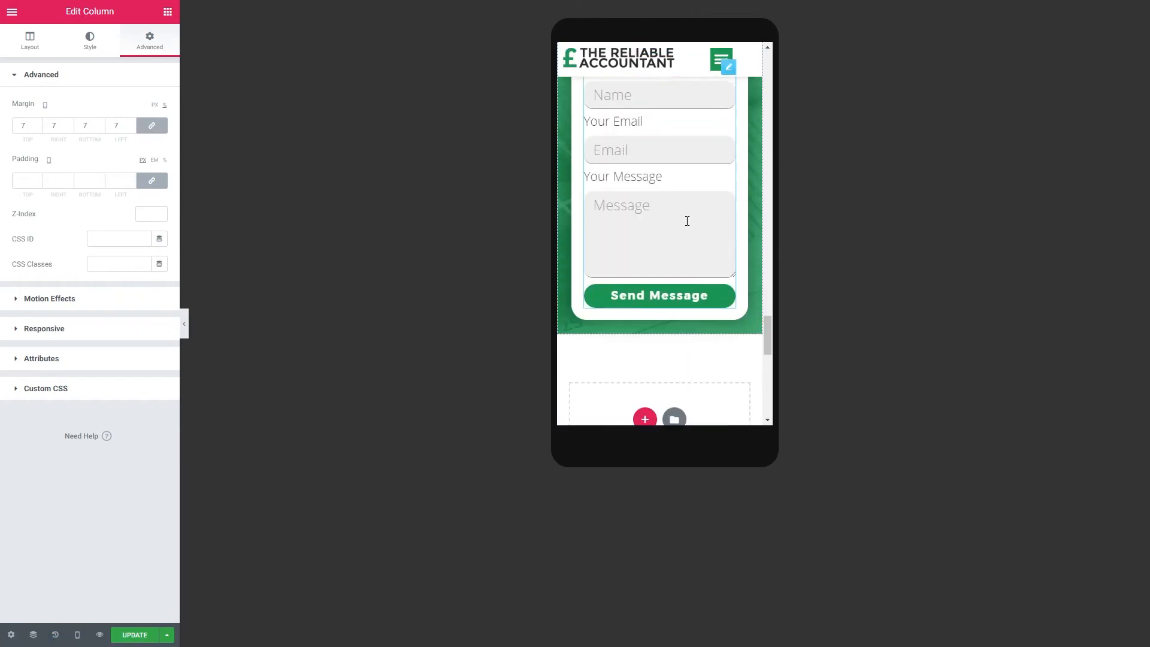
right_click(662, 229)
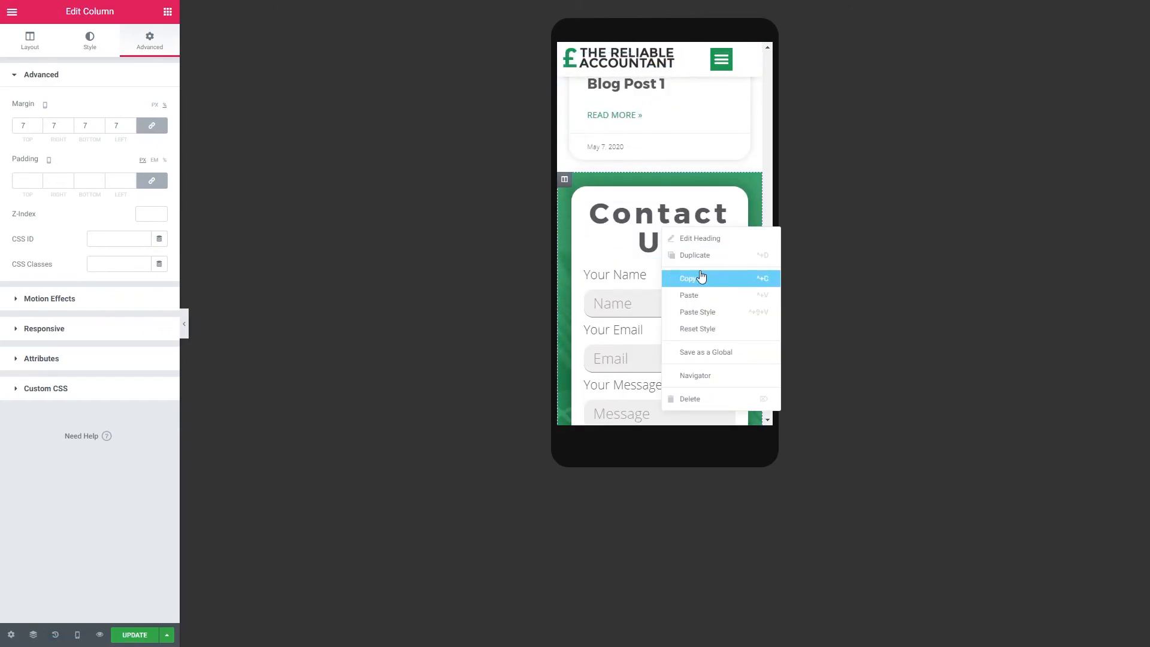
click(704, 312)
- Set the Contact Us heading's mobile text size to 2 REM in its typography settings
click(728, 207)
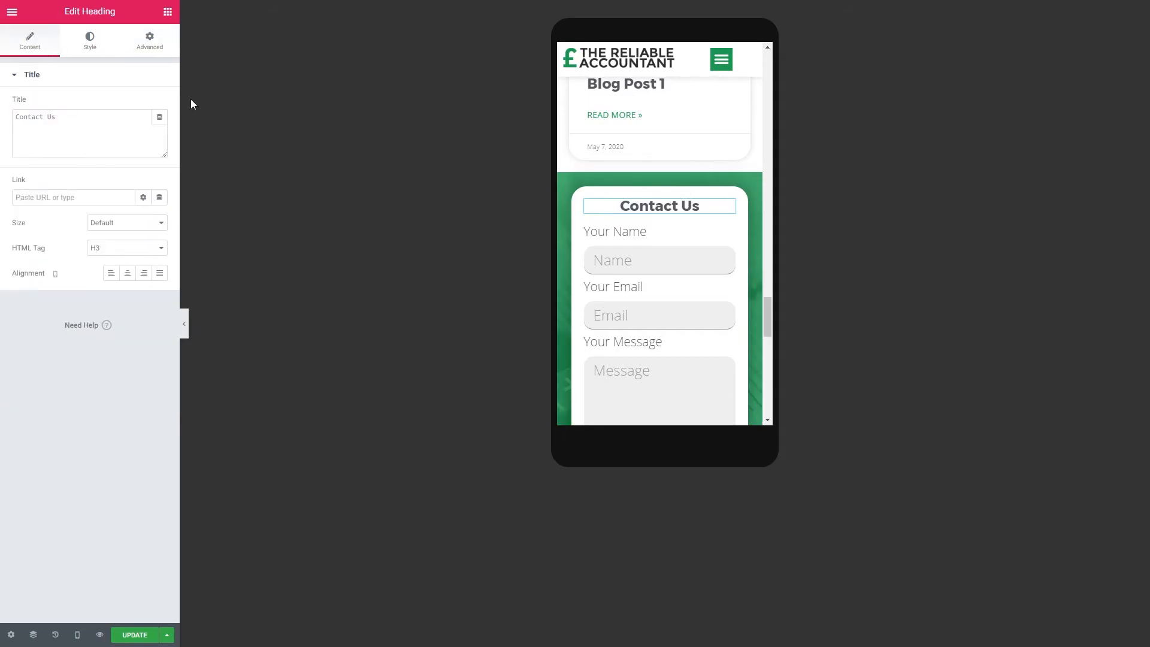
click(97, 54)
click(159, 130)
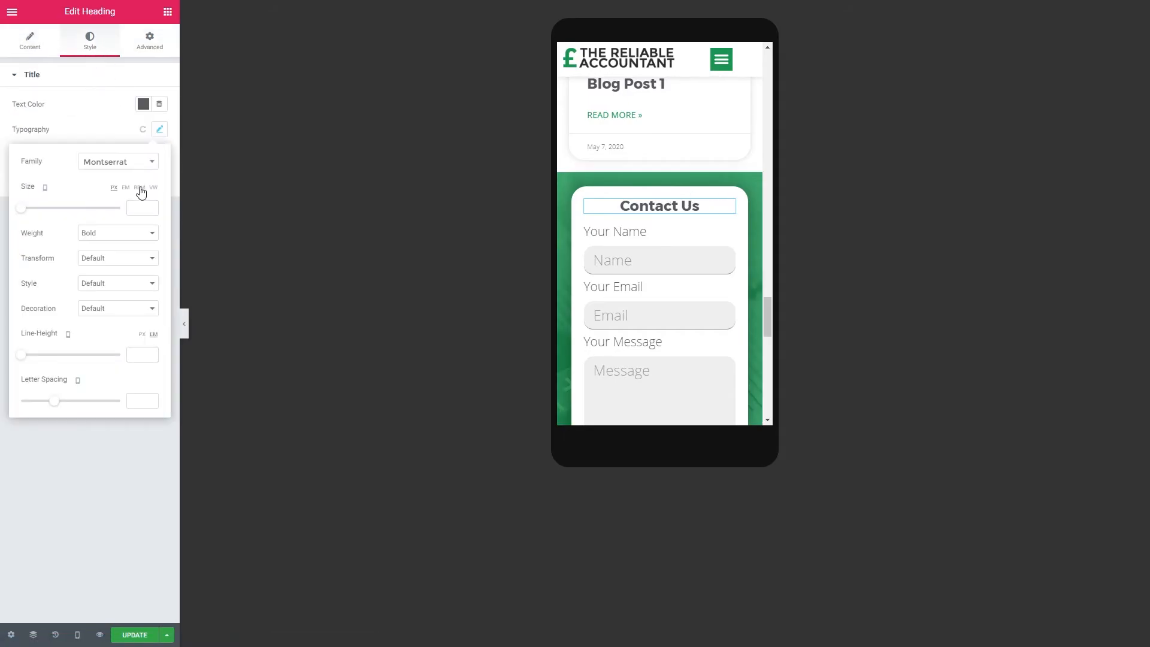
click(142, 213)
text(2)
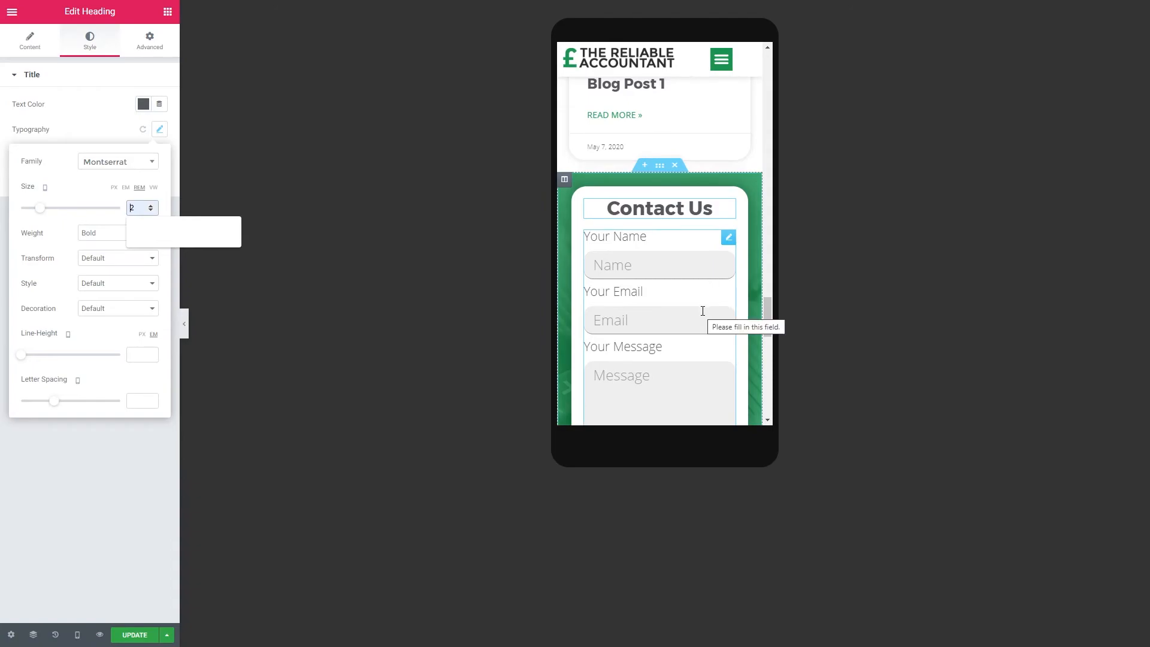
- Copy the Contact Us heading and paste its style onto the Latest Blogs heading
scroll(692, 308, up, 8)
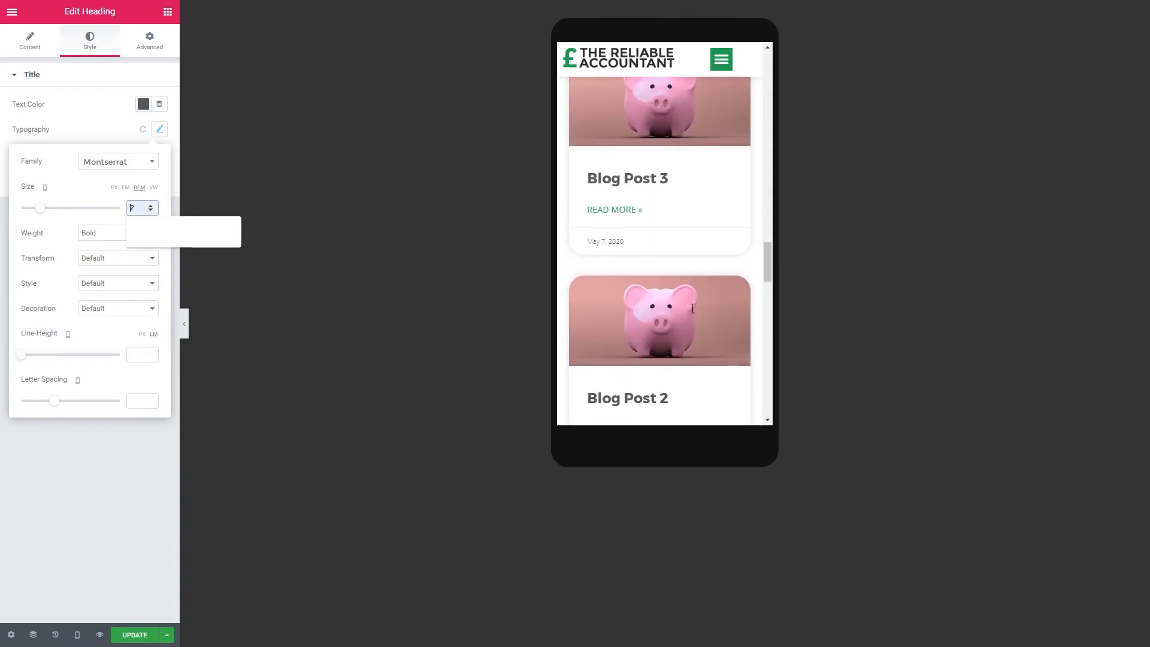
scroll(692, 308, down, 6)
right_click(685, 330)
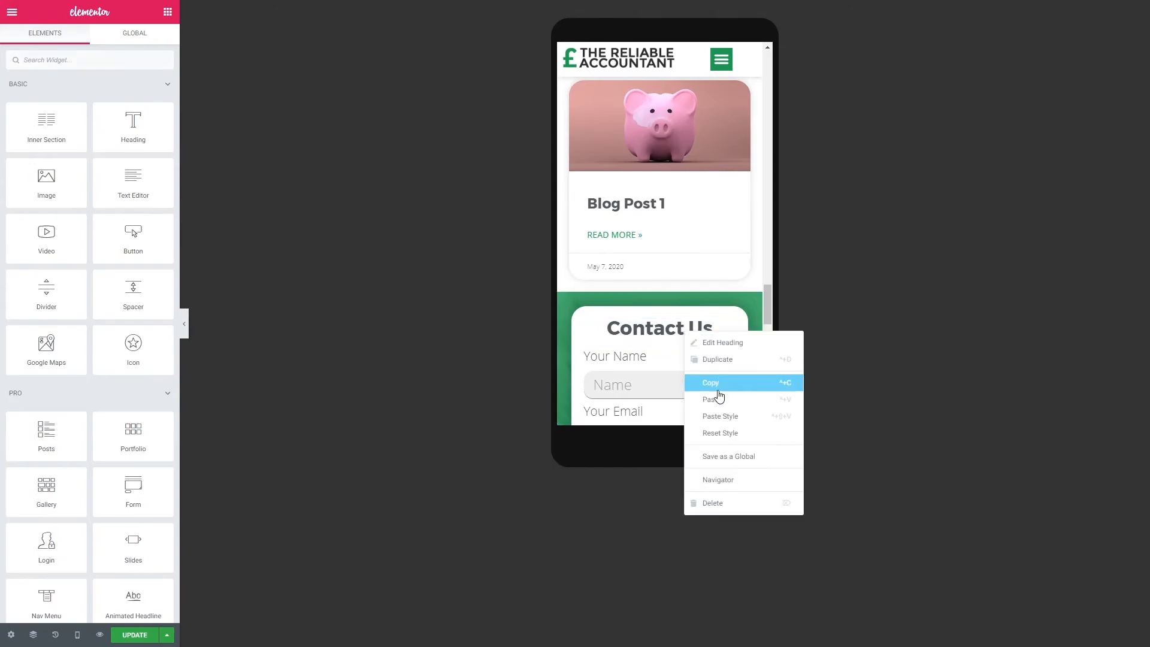
click(716, 382)
scroll(672, 354, up, 10)
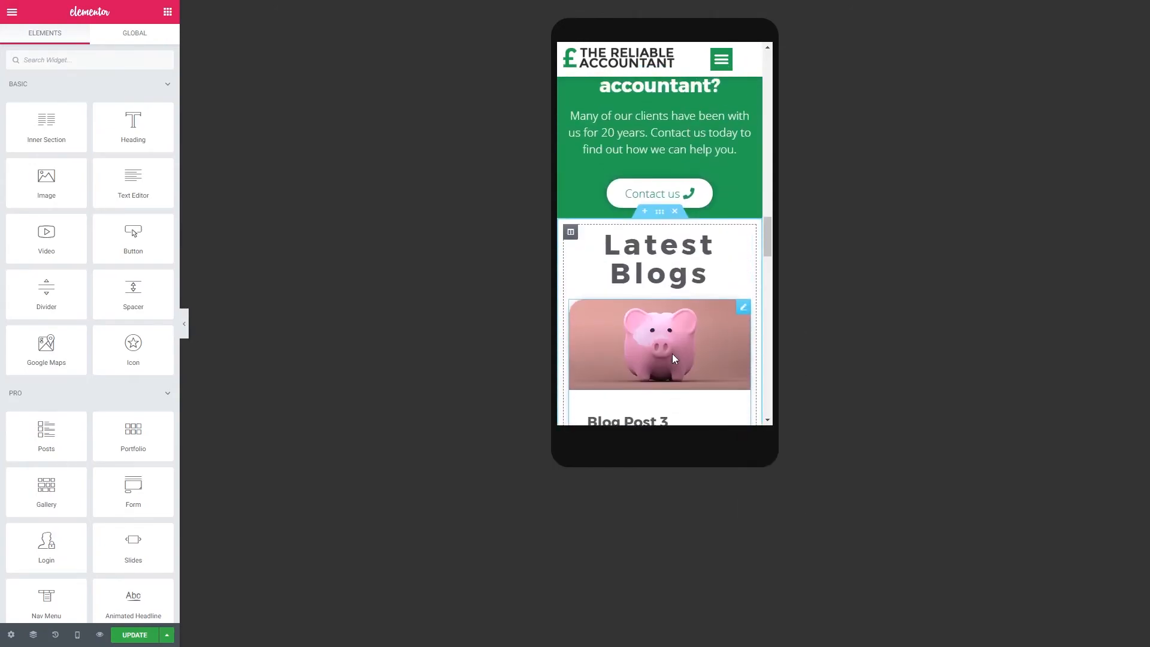
right_click(671, 322)
click(714, 402)
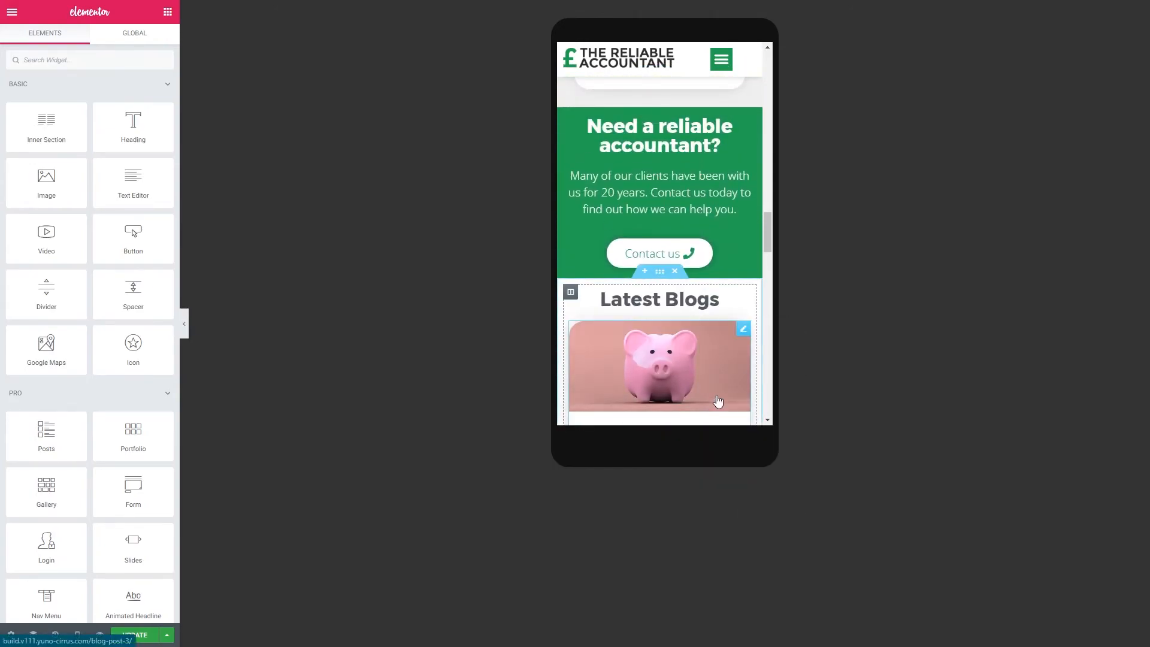
- Review the homepage in the Mobile preview from the footer up to the hero section, with the editing panel hidden
scroll(725, 312, down, 10)
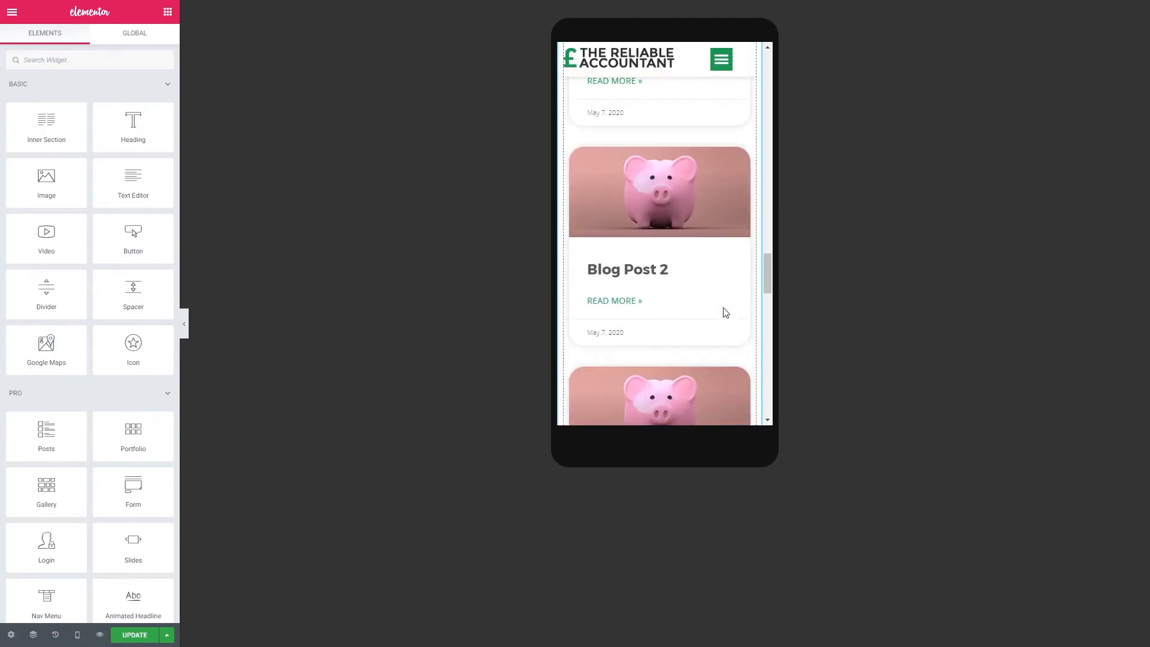
scroll(725, 312, down, 5)
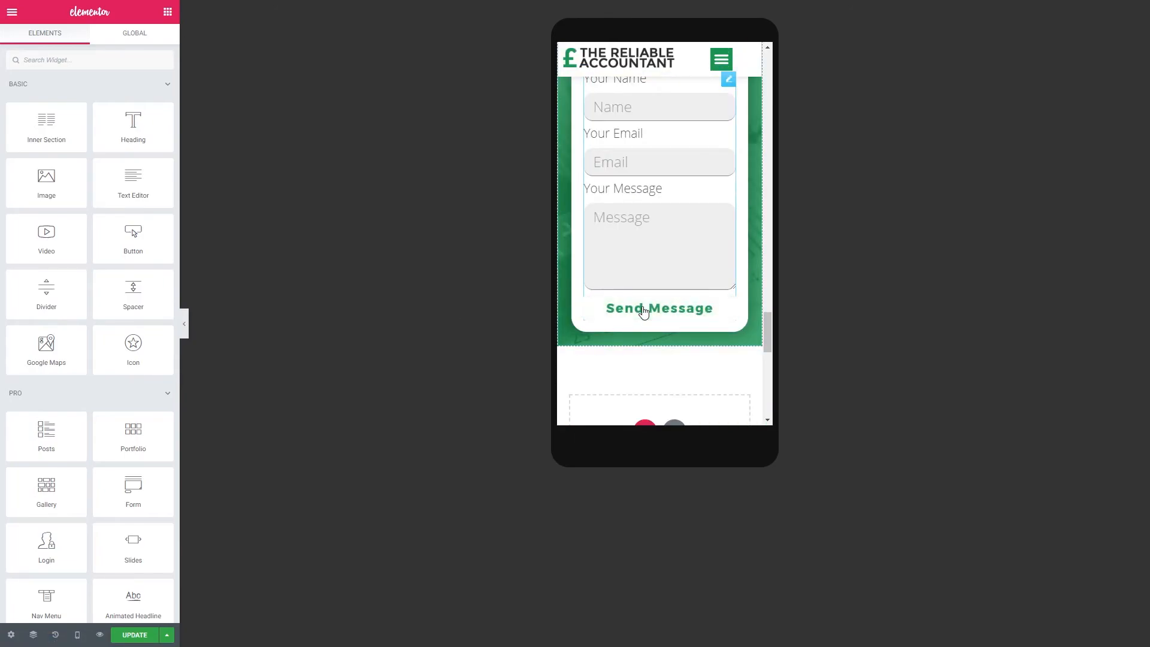
scroll(705, 201, up, 2)
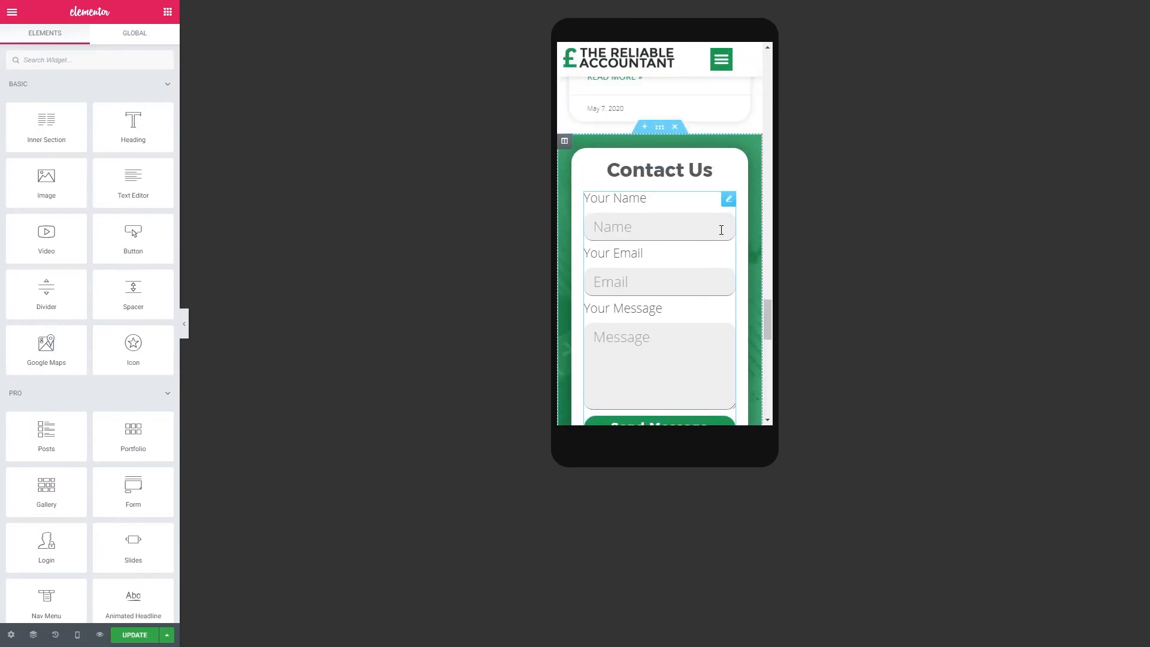
click(184, 324)
scroll(661, 267, down, 3)
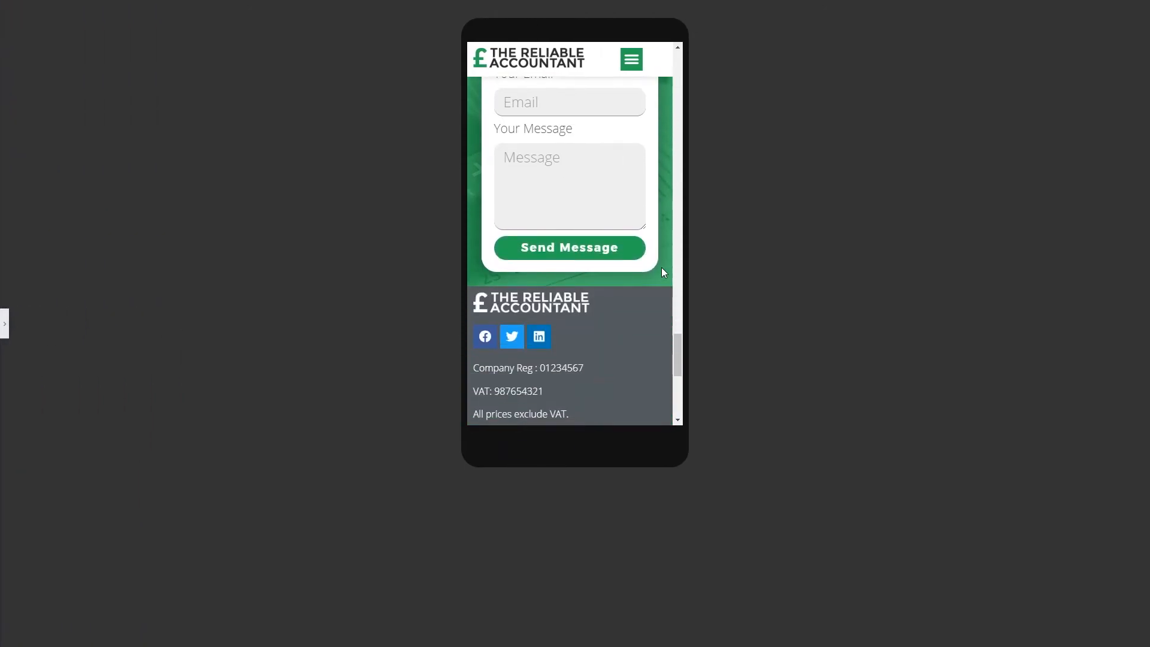
scroll(661, 272, up, 5)
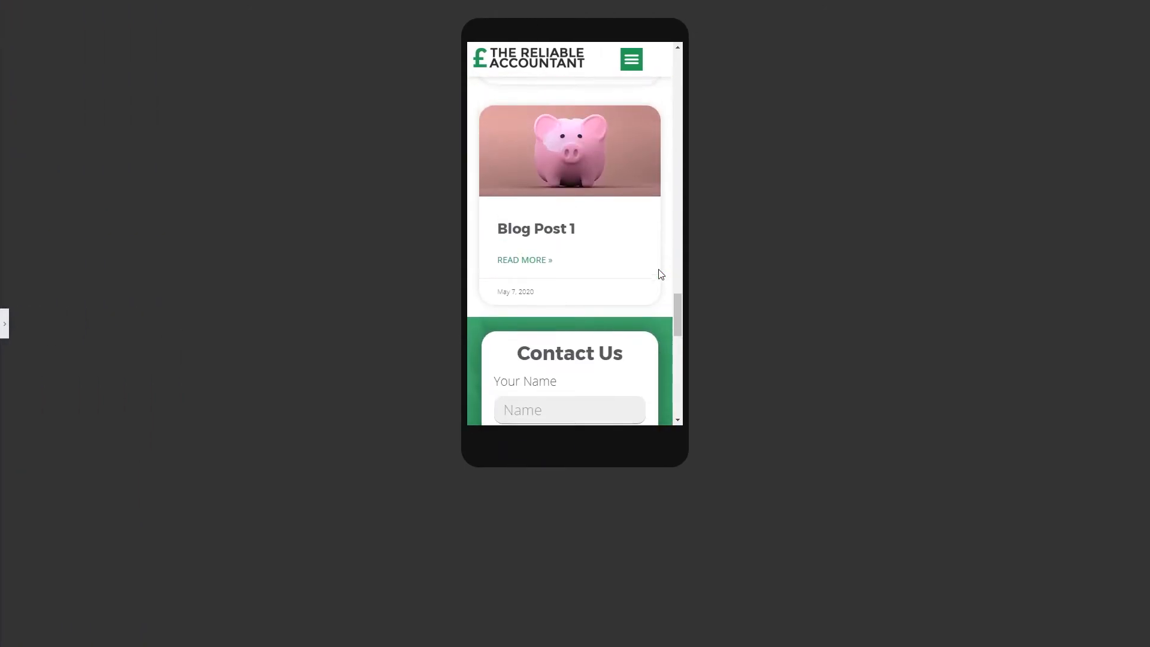
scroll(661, 273, up, 10)
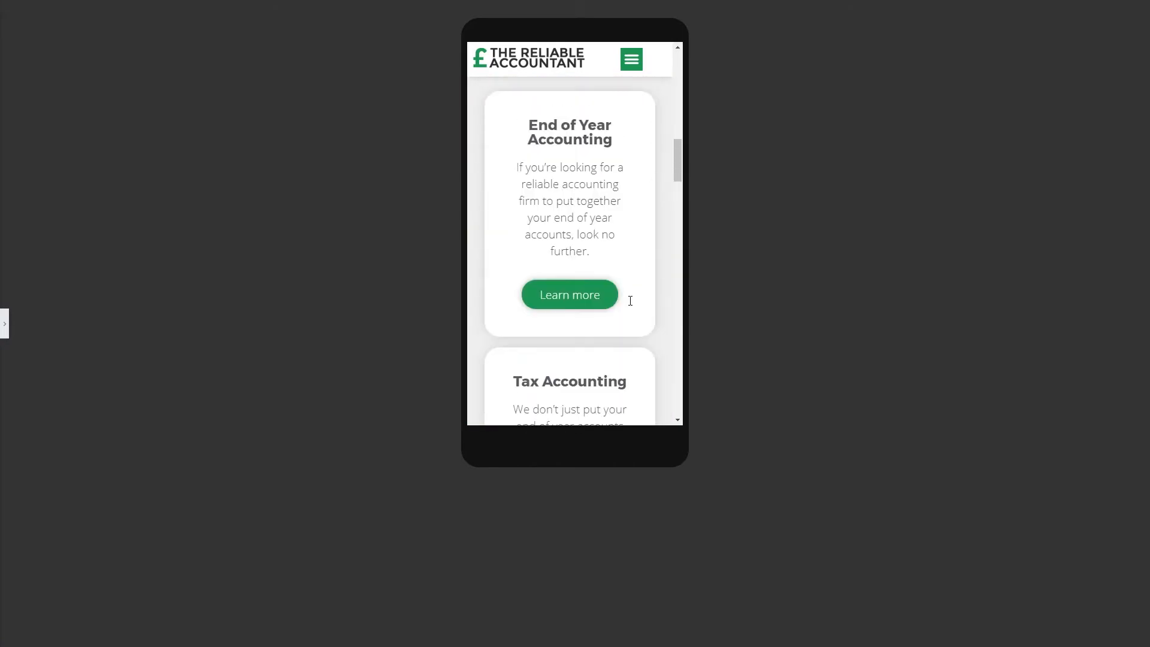
scroll(630, 301, up, 10)
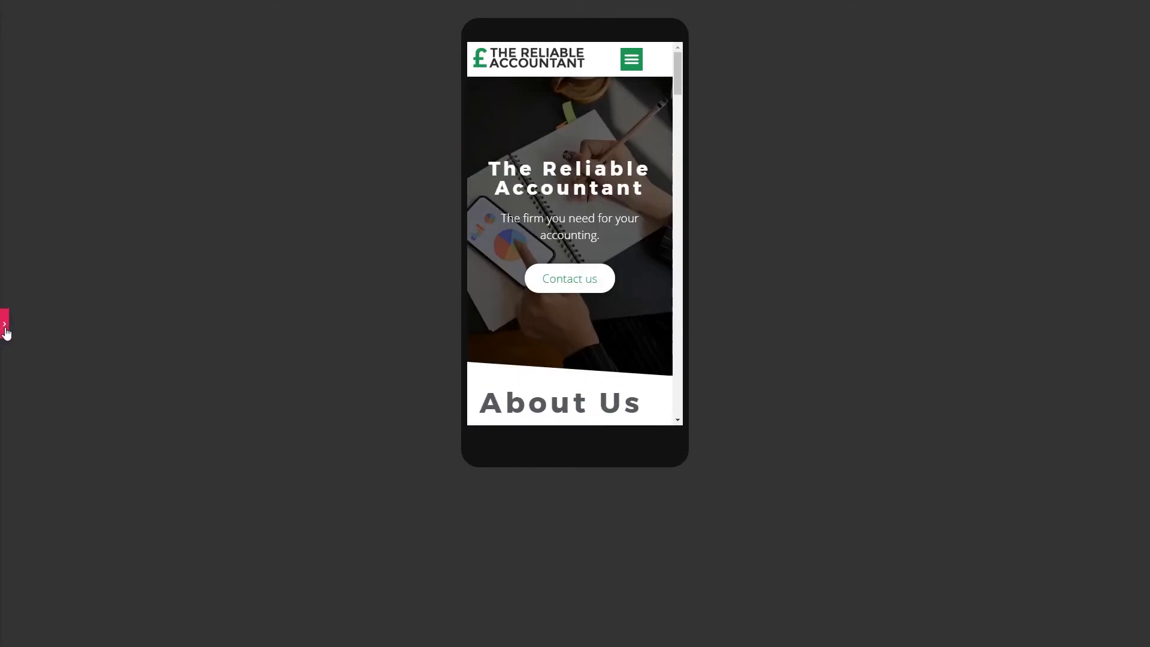
- Switch to the Tablet preview, review the whole homepage with the editing panel hidden, and bring the panel back
click(5, 324)
click(77, 634)
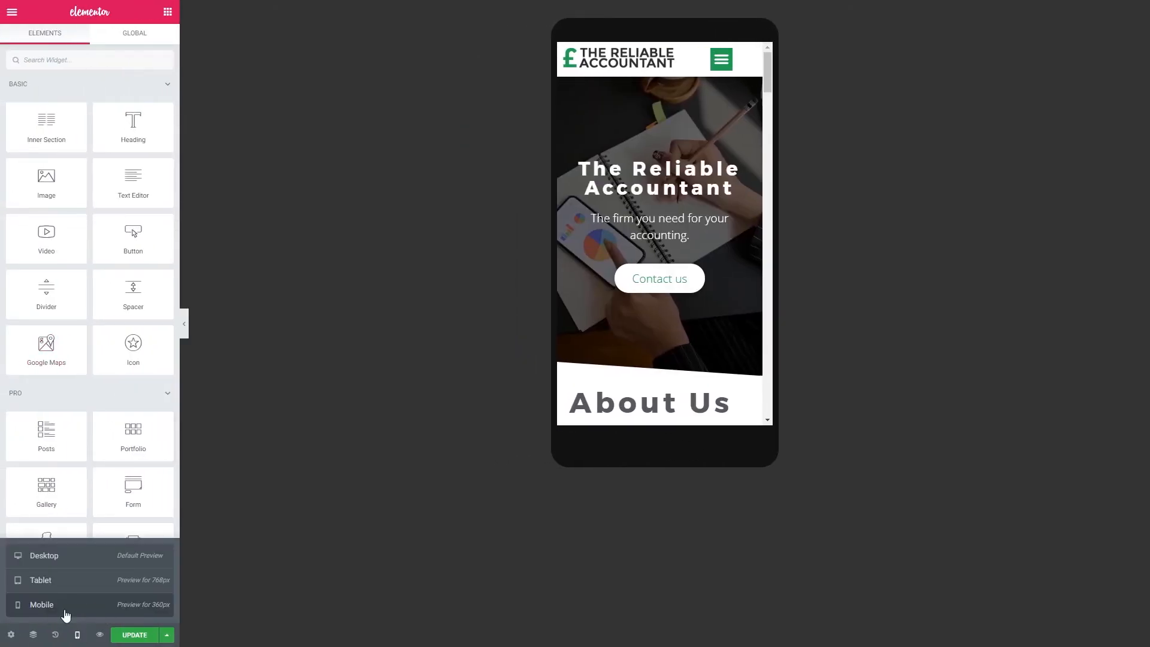
click(53, 581)
click(186, 324)
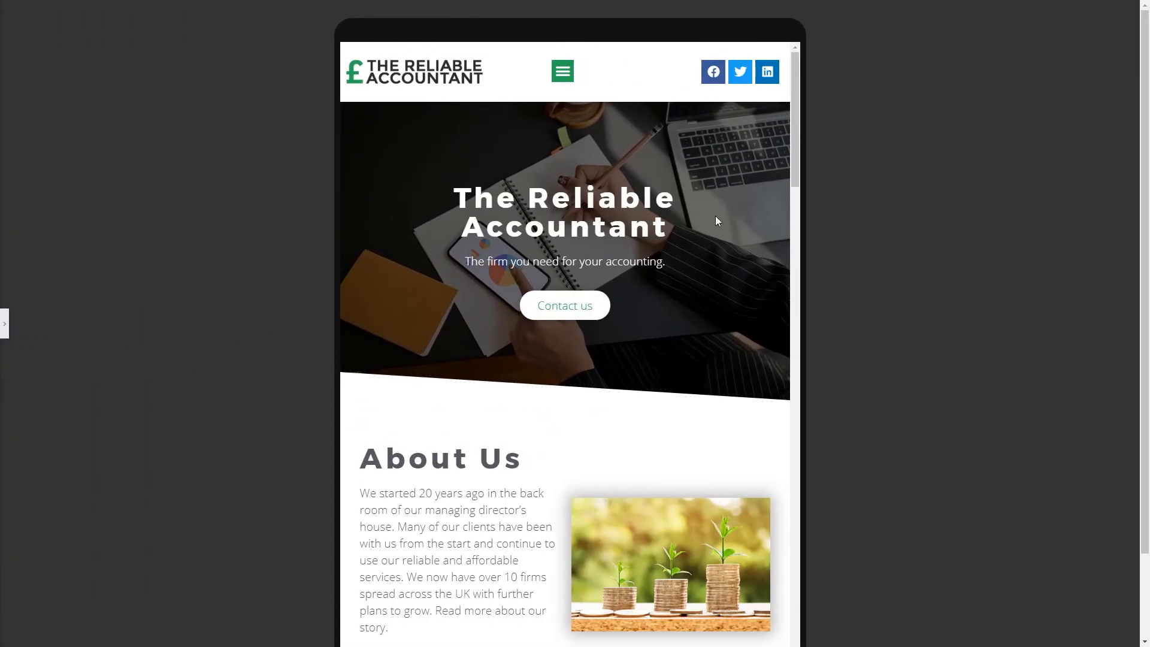
scroll(716, 217, down, 8)
scroll(717, 221, down, 14)
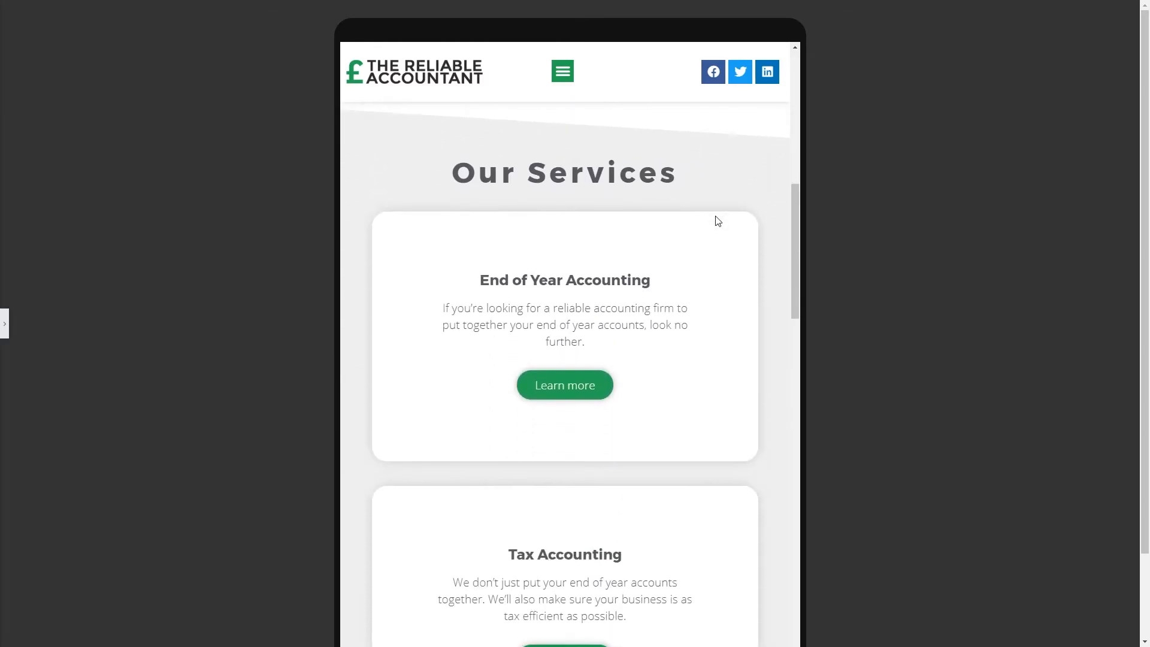
scroll(718, 221, down, 12)
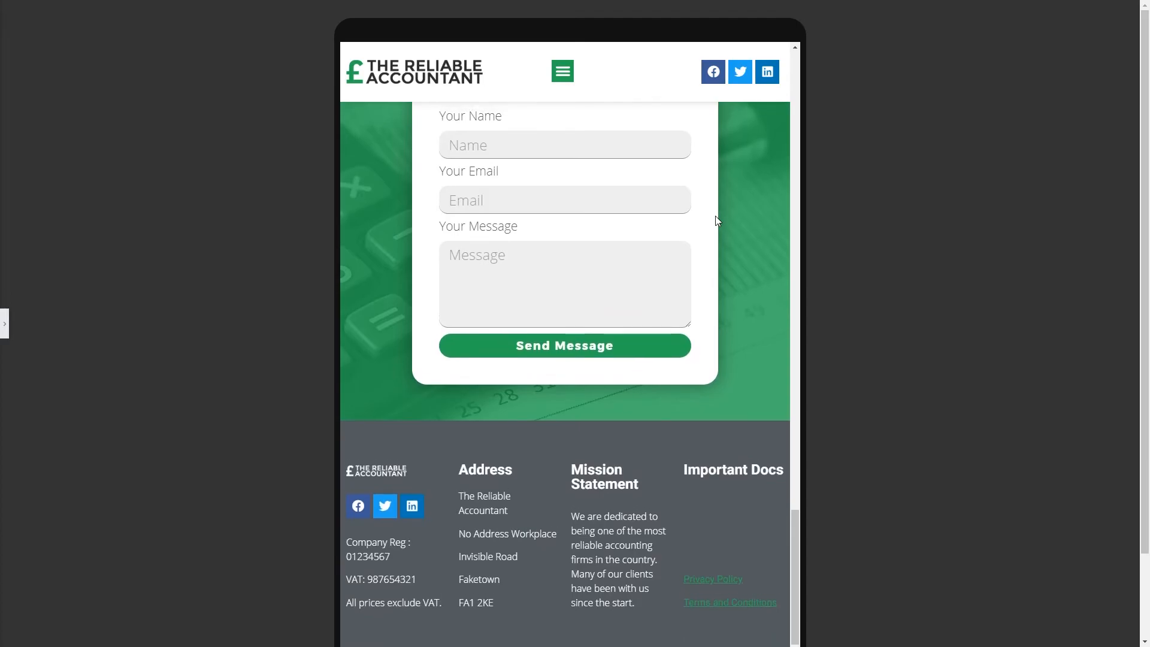
scroll(717, 221, up, 13)
scroll(717, 221, up, 2)
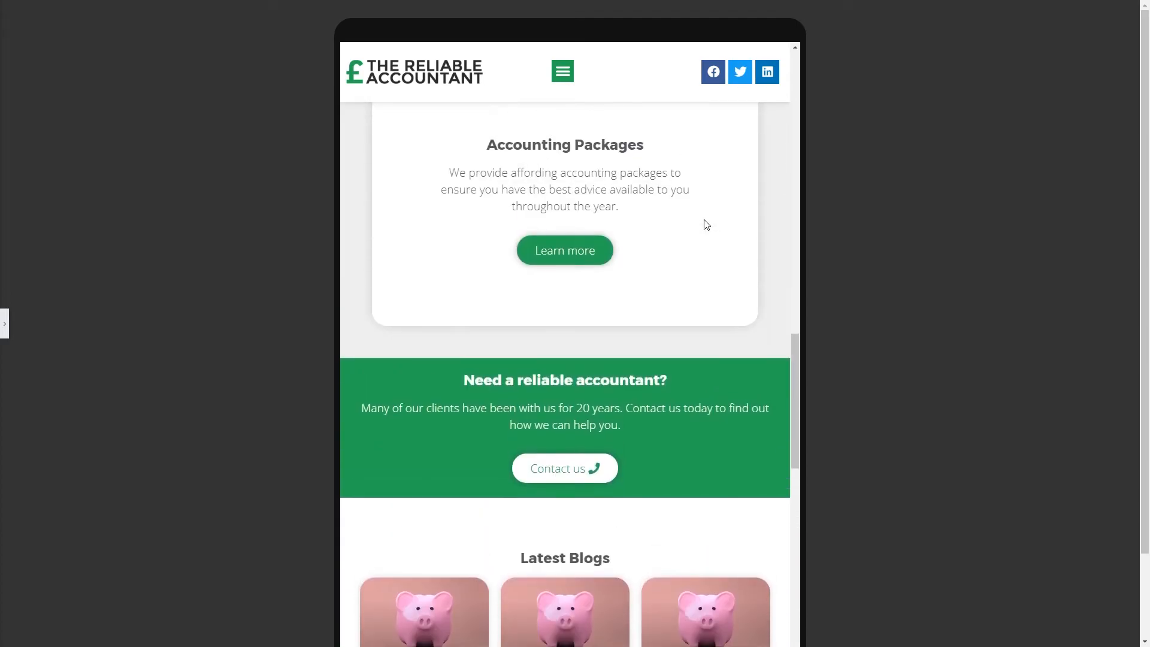
click(3, 328)
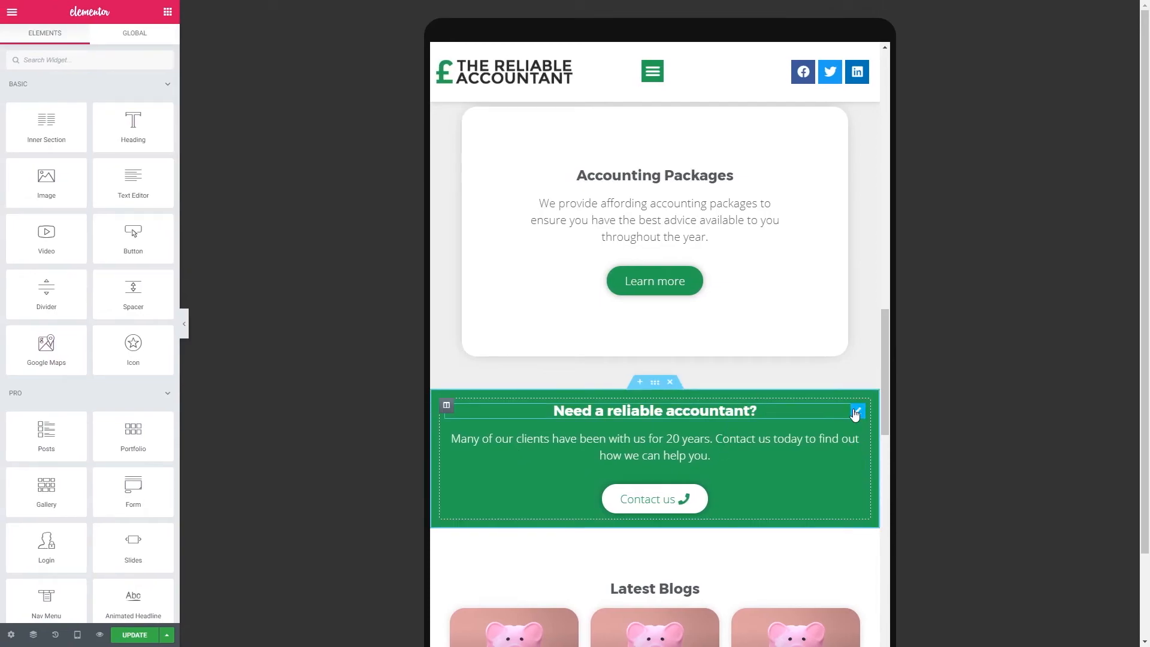
- Set the tablet text size of the "Need a reliable accountant?" heading to 2 REM
click(857, 412)
click(159, 129)
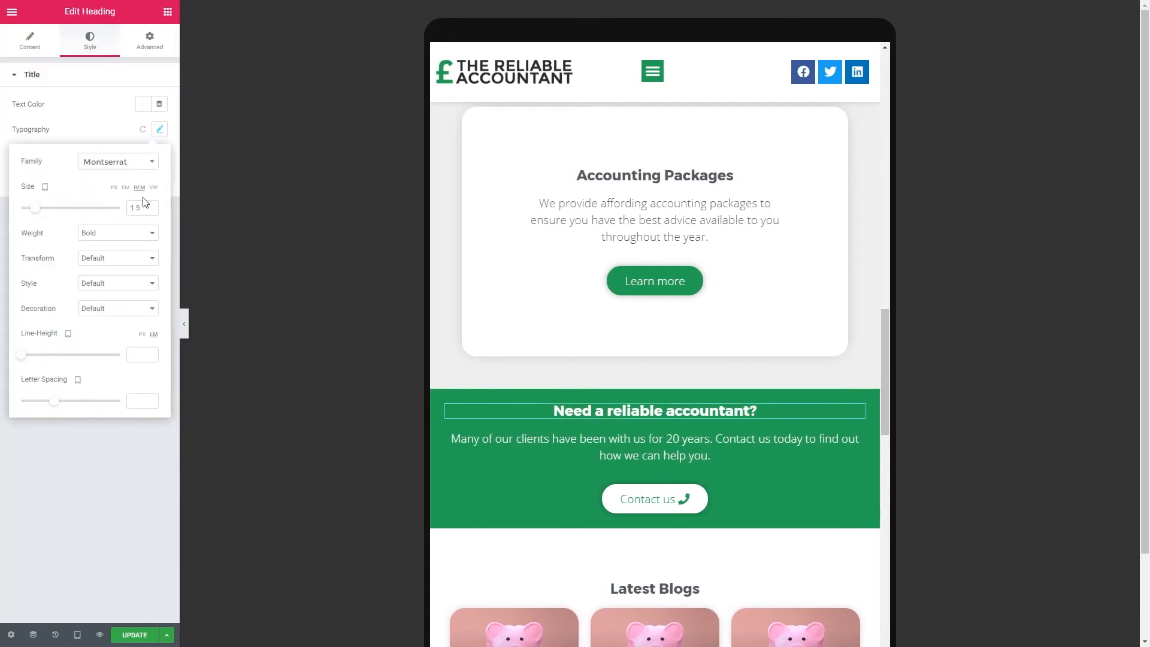
text(2)
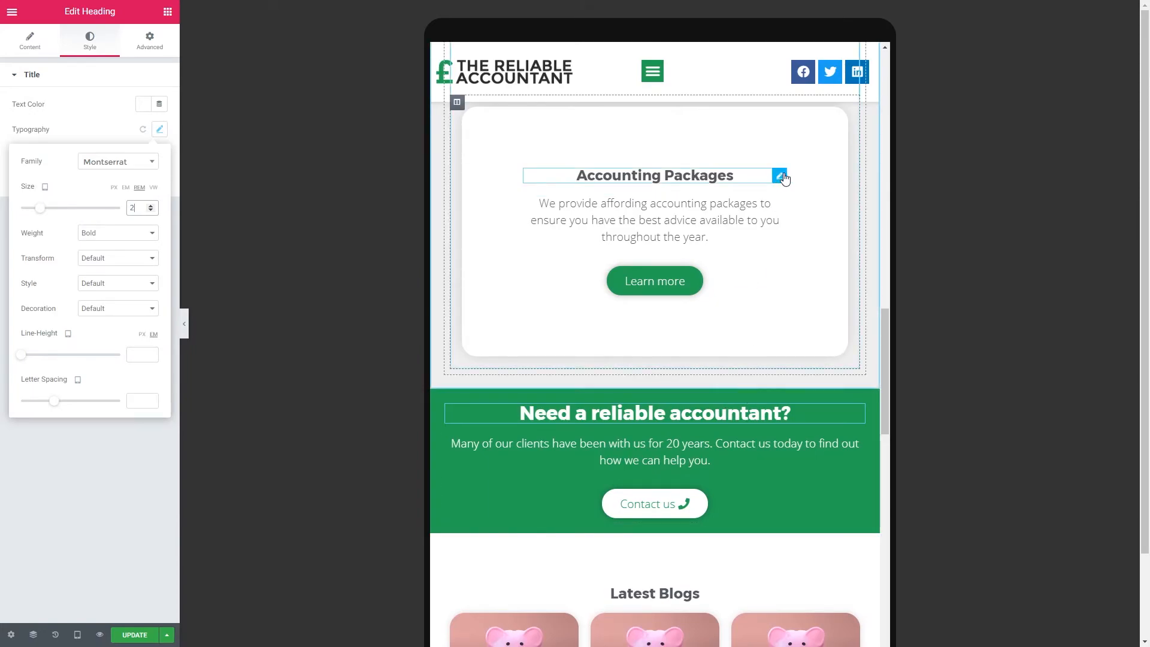
- Set the tablet text size of the Accounting Packages heading to 2 REM in its typography settings
click(783, 175)
click(90, 41)
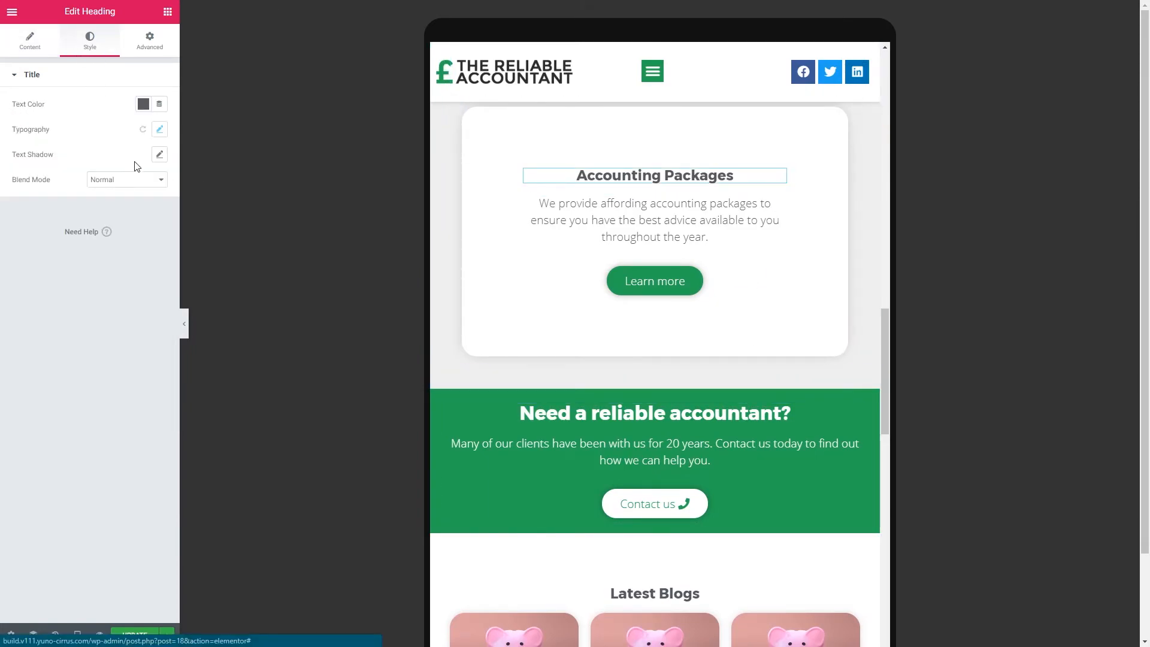
click(159, 129)
- Set the tablet text size of the Tax Accounting heading to 2 REM in its typography settings
scroll(739, 324, up, 6)
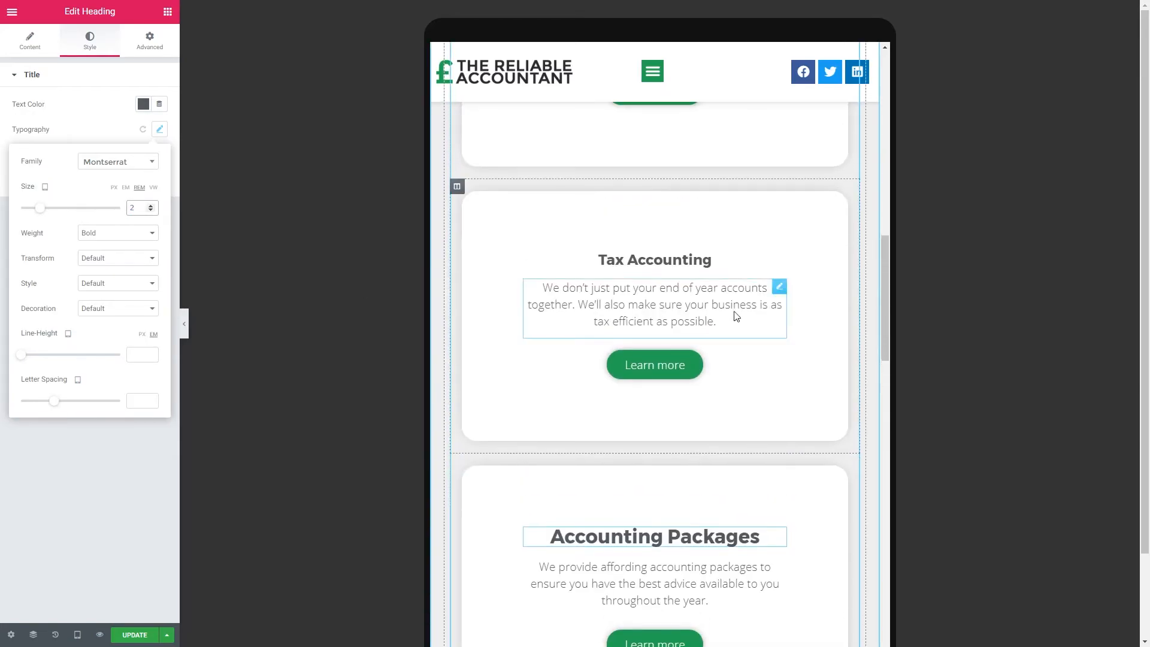
click(748, 260)
click(90, 41)
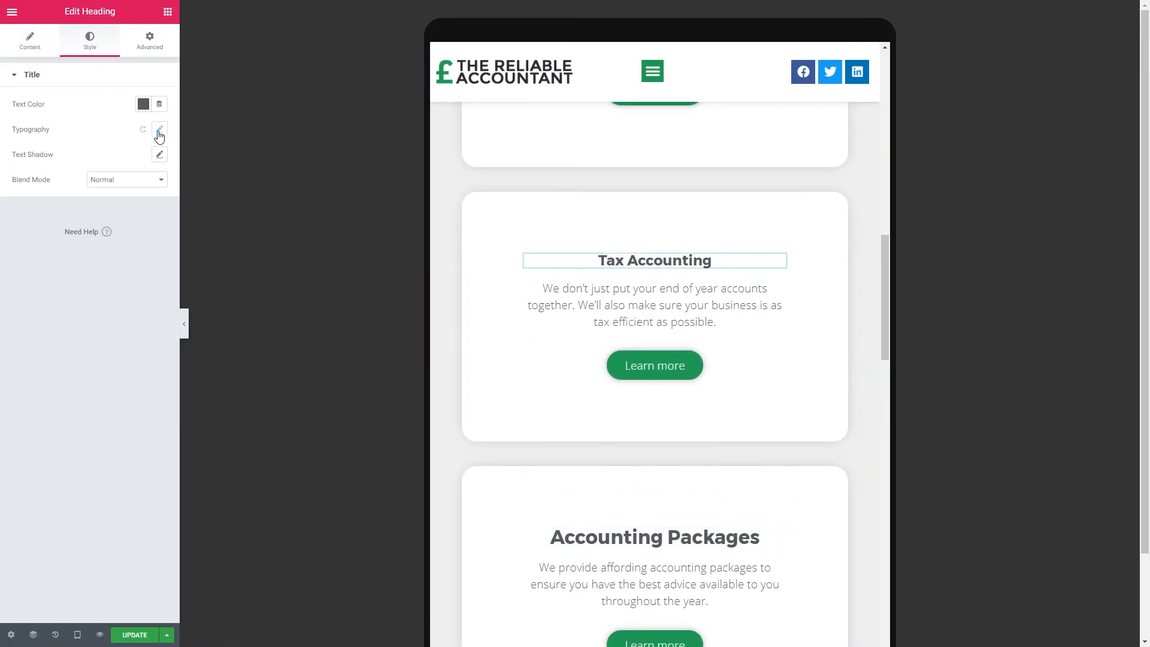
click(159, 130)
drag(144, 208, 123, 212)
text(2)
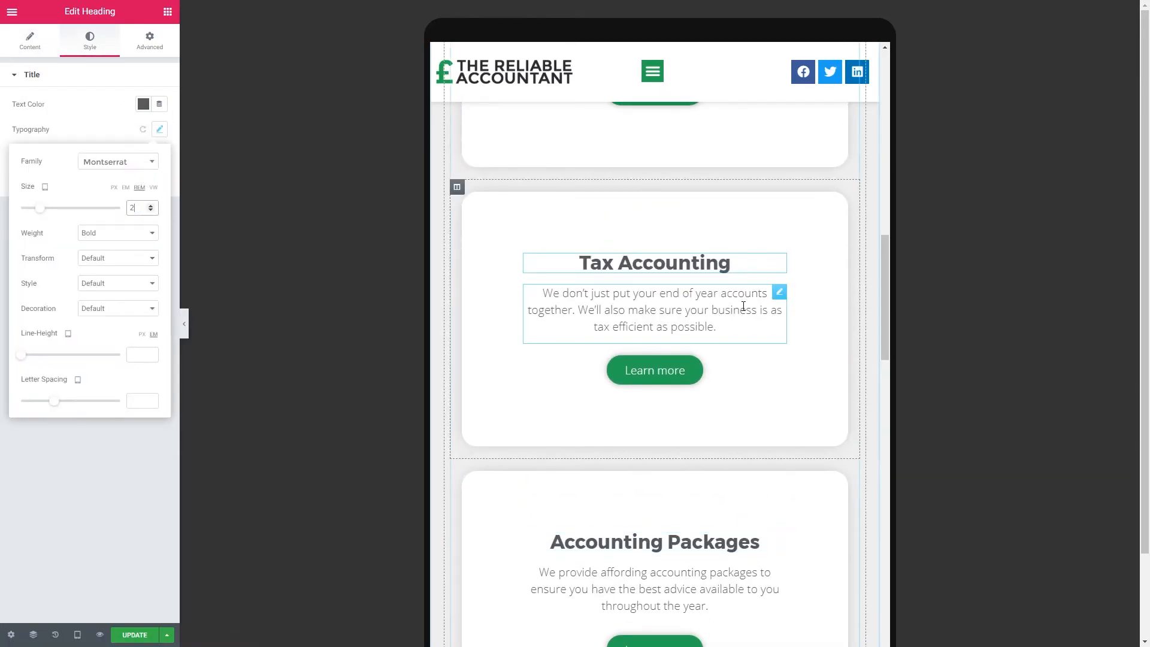
- Set the End of Year Accounting heading's tablet text size to 2 REM and close its typography settings
scroll(745, 305, up, 5)
click(701, 289)
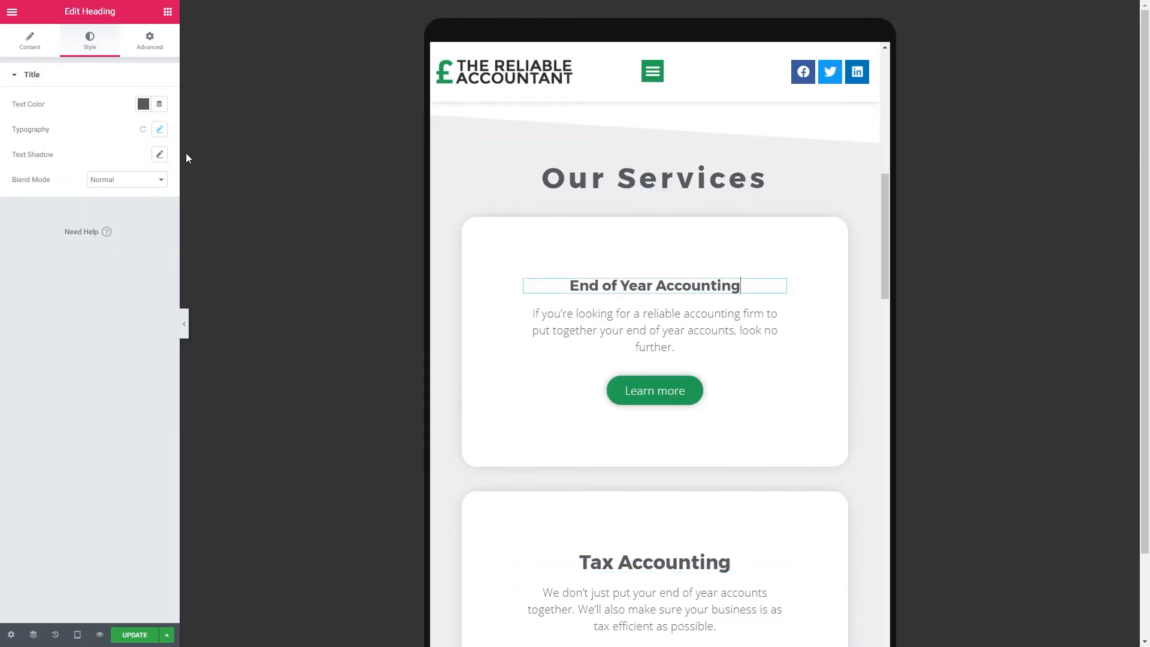
click(159, 130)
text(2)
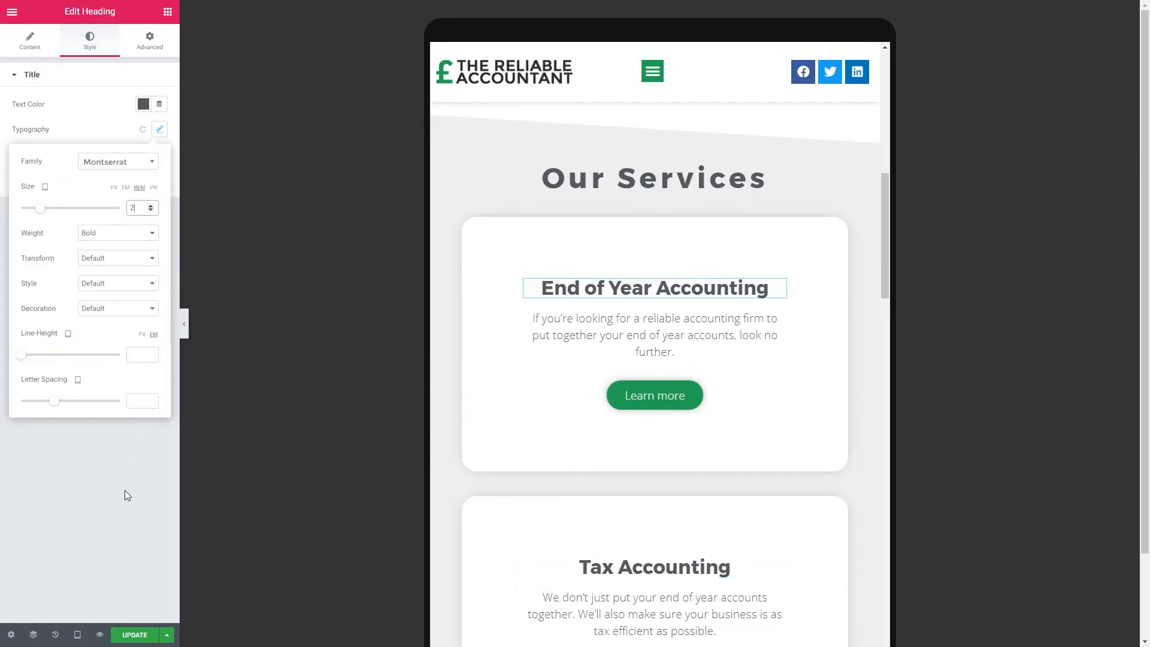
click(124, 490)
- Review the tablet layout from the services section up to the hero, and back down to the Latest Blogs section
scroll(760, 338, up, 2)
scroll(761, 338, up, 5)
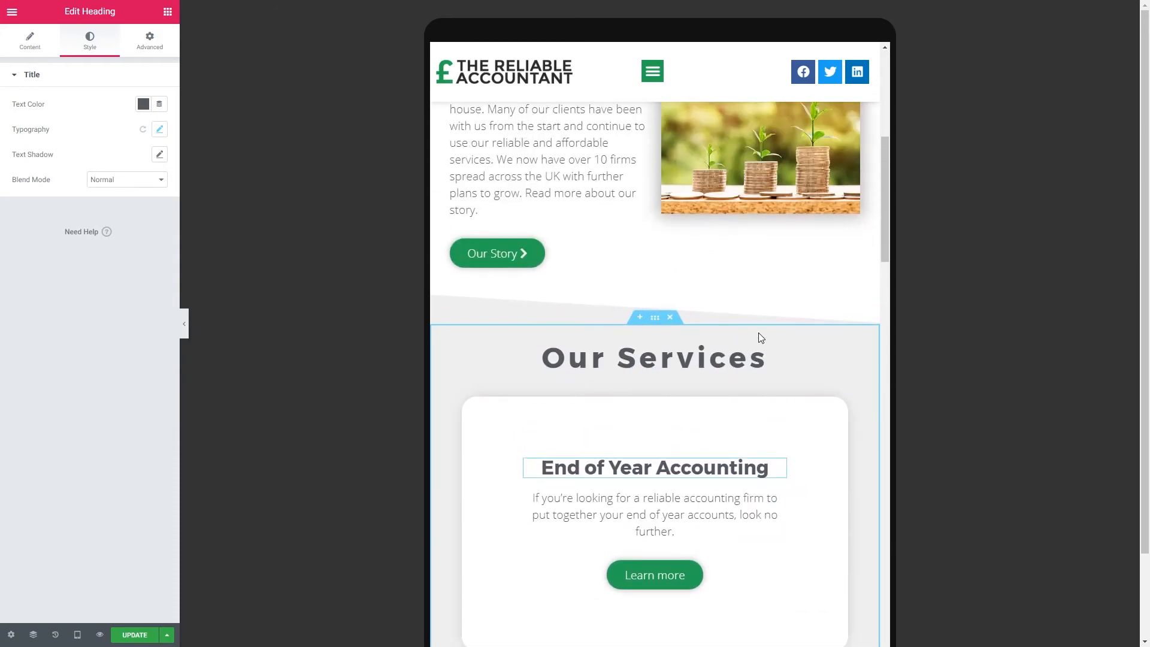
scroll(756, 337, up, 2)
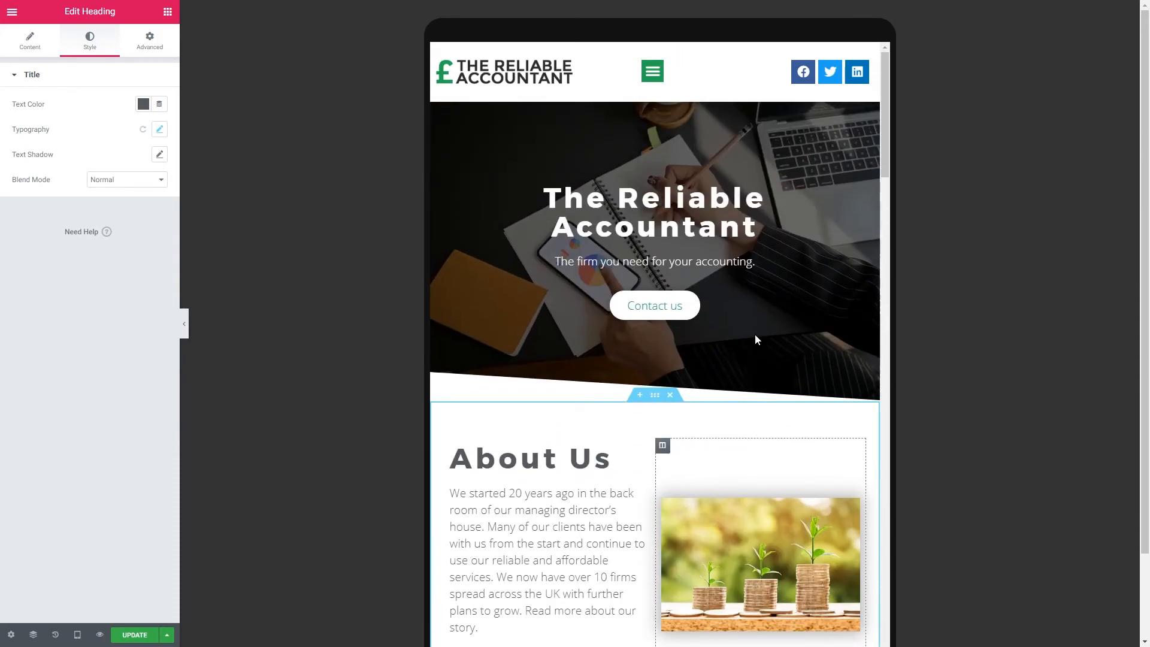
scroll(746, 347, down, 6)
scroll(746, 349, down, 3)
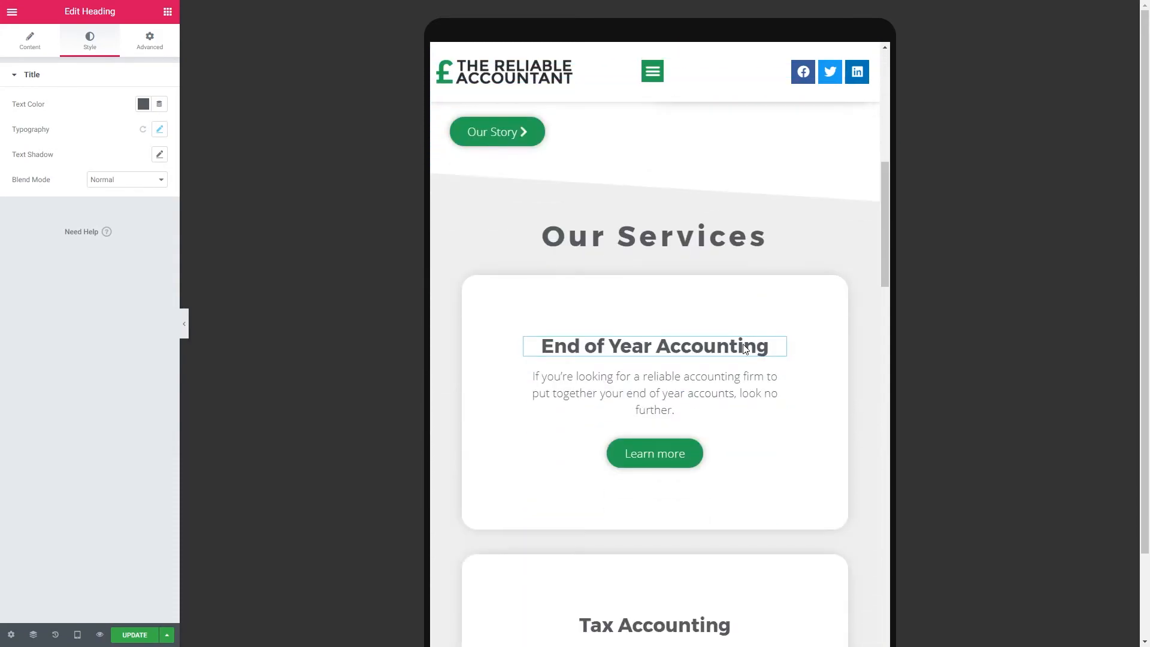
scroll(809, 366, down, 3)
scroll(809, 365, down, 2)
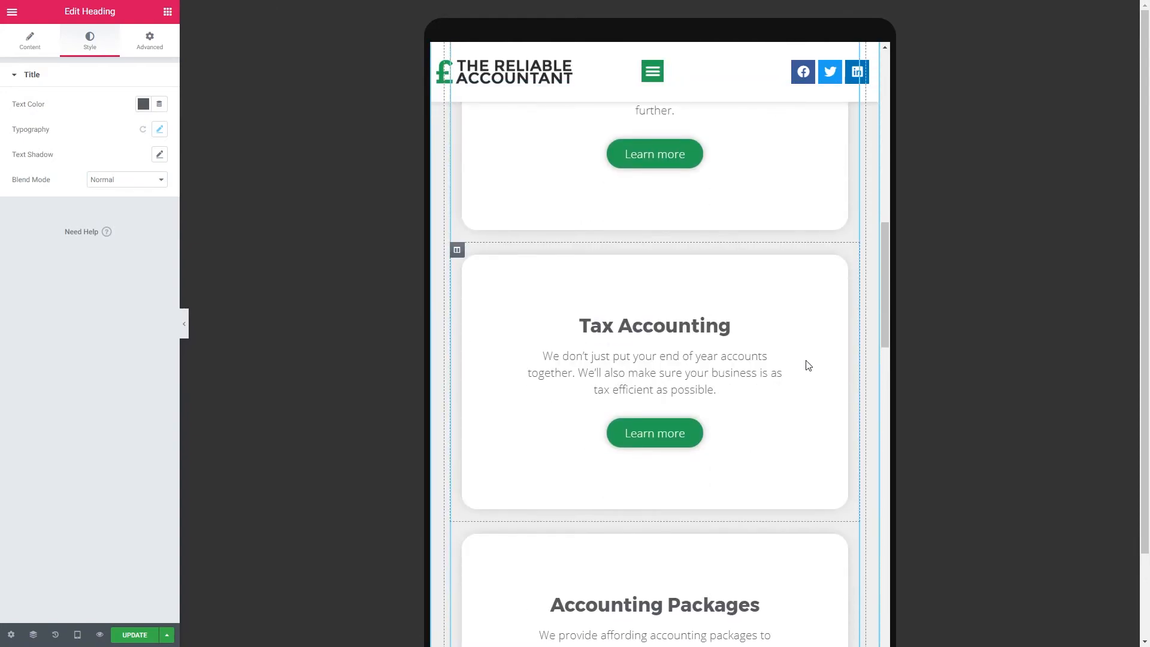
scroll(806, 364, down, 11)
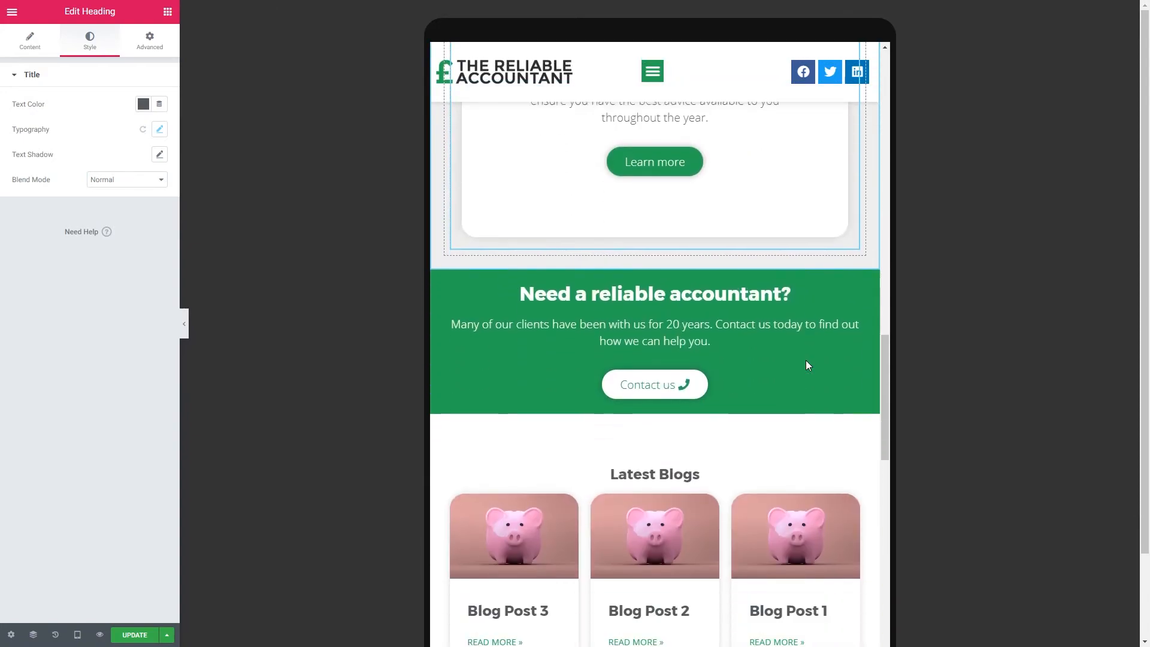
- Set the Latest Blogs heading's tablet text size to 2 REM and close its typography settings
click(853, 366)
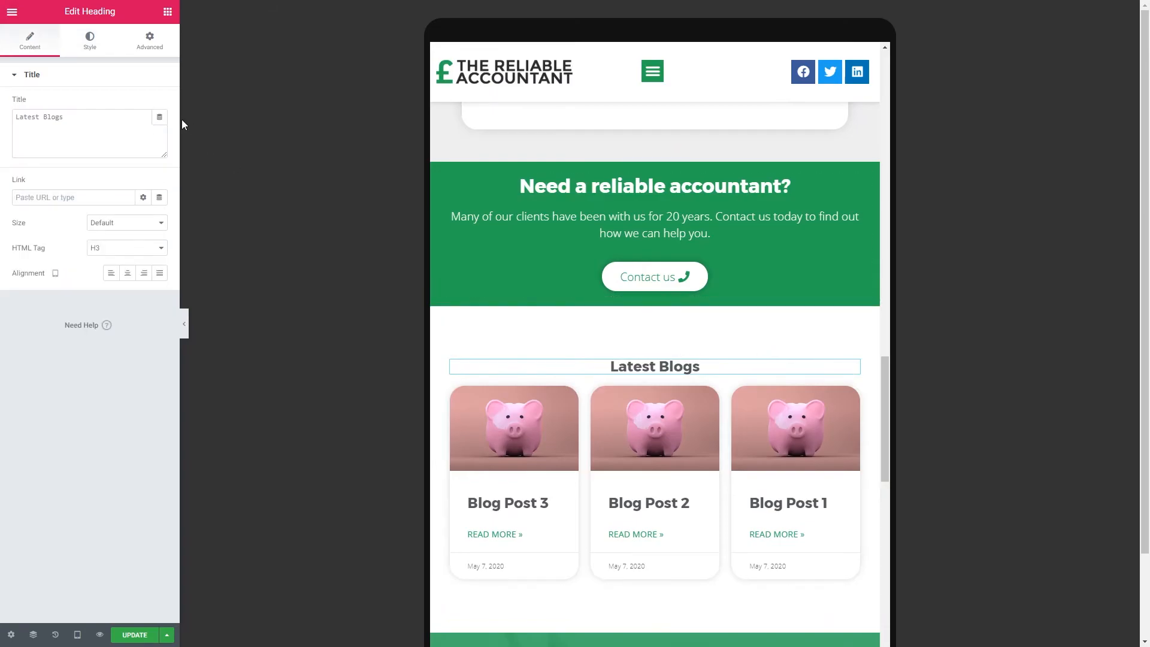
click(74, 53)
click(160, 129)
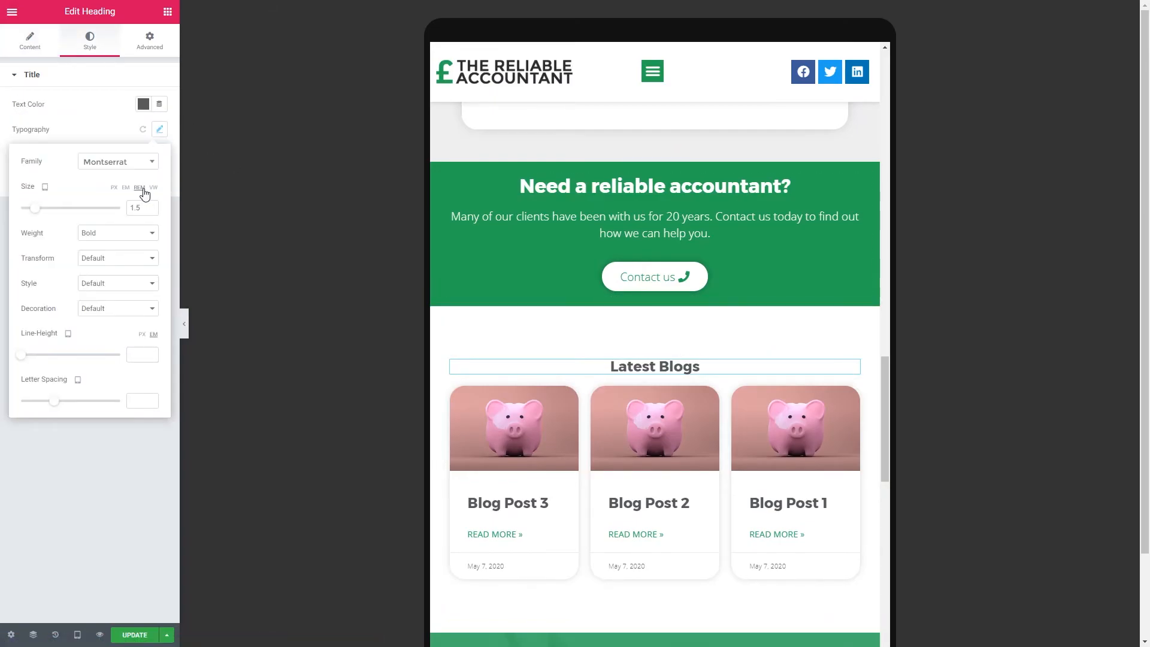
click(136, 464)
- Set the tablet text size of the Contact Us heading above the form to 2 REM and close its typography settings
scroll(770, 353, down, 5)
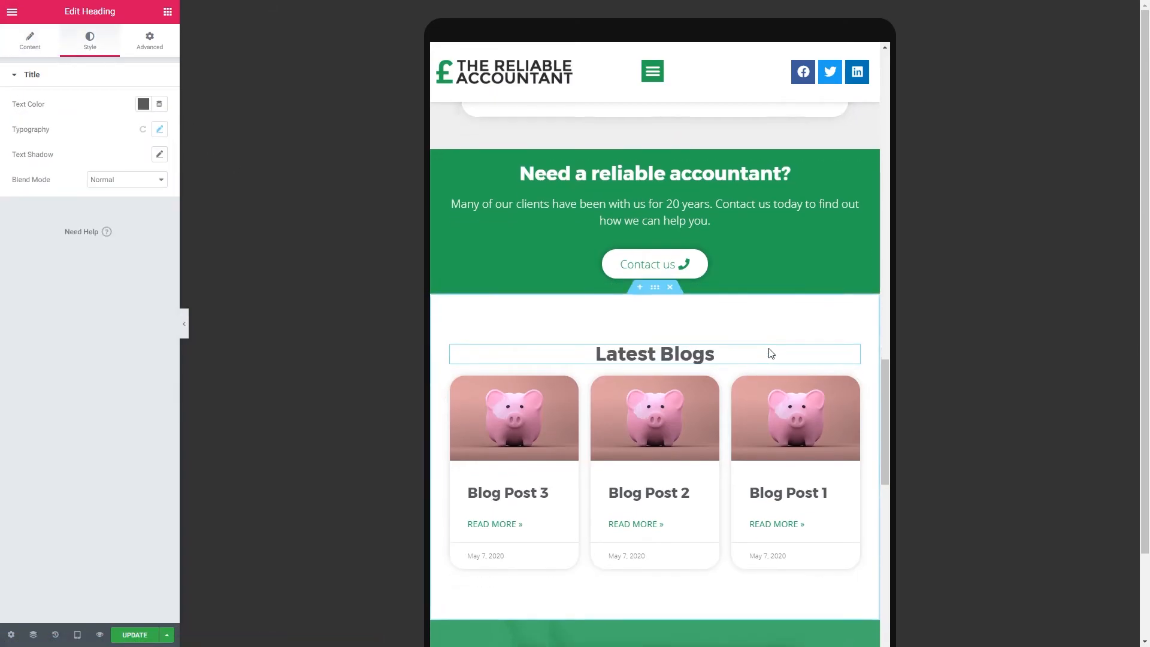
scroll(792, 350, down, 6)
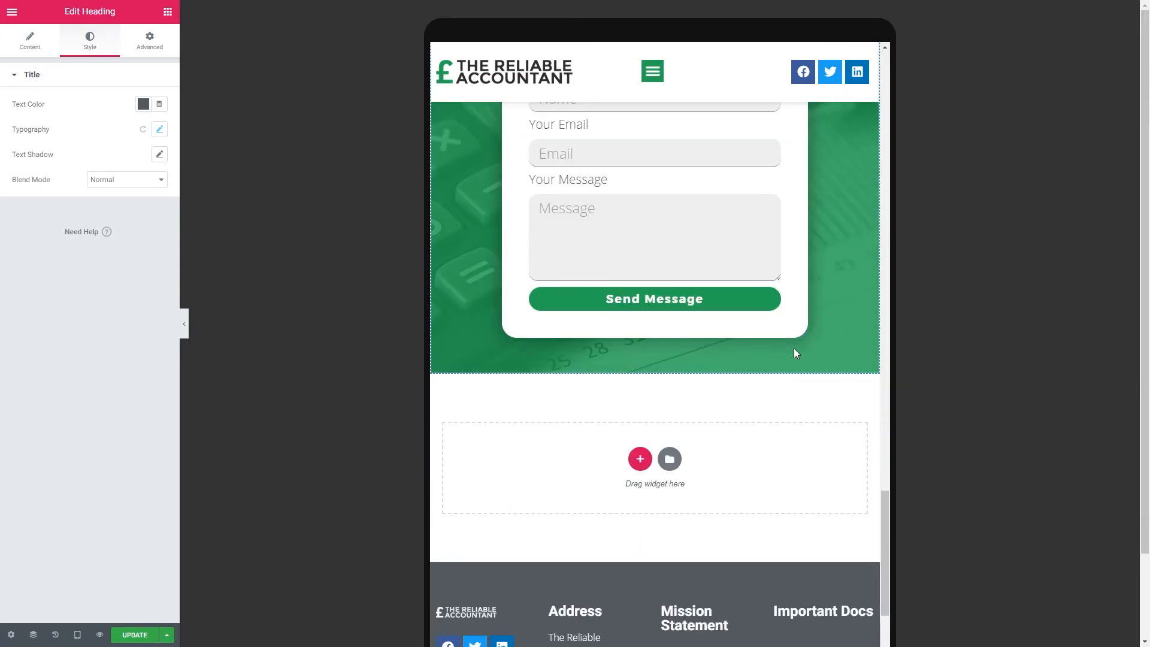
scroll(785, 347, up, 4)
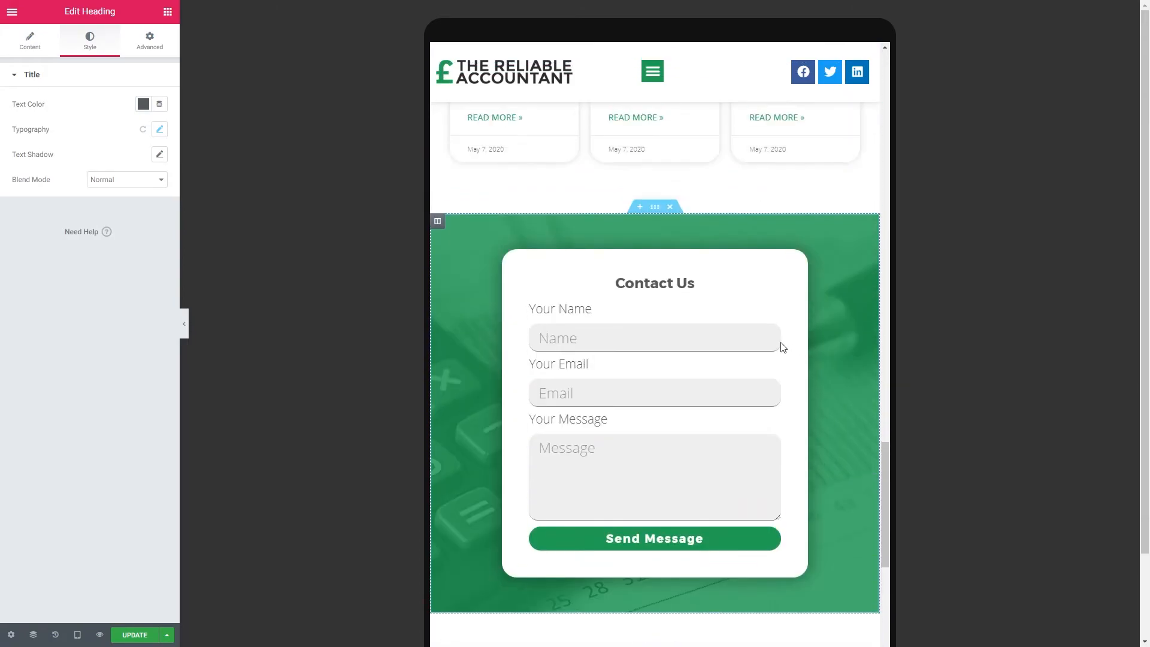
click(160, 131)
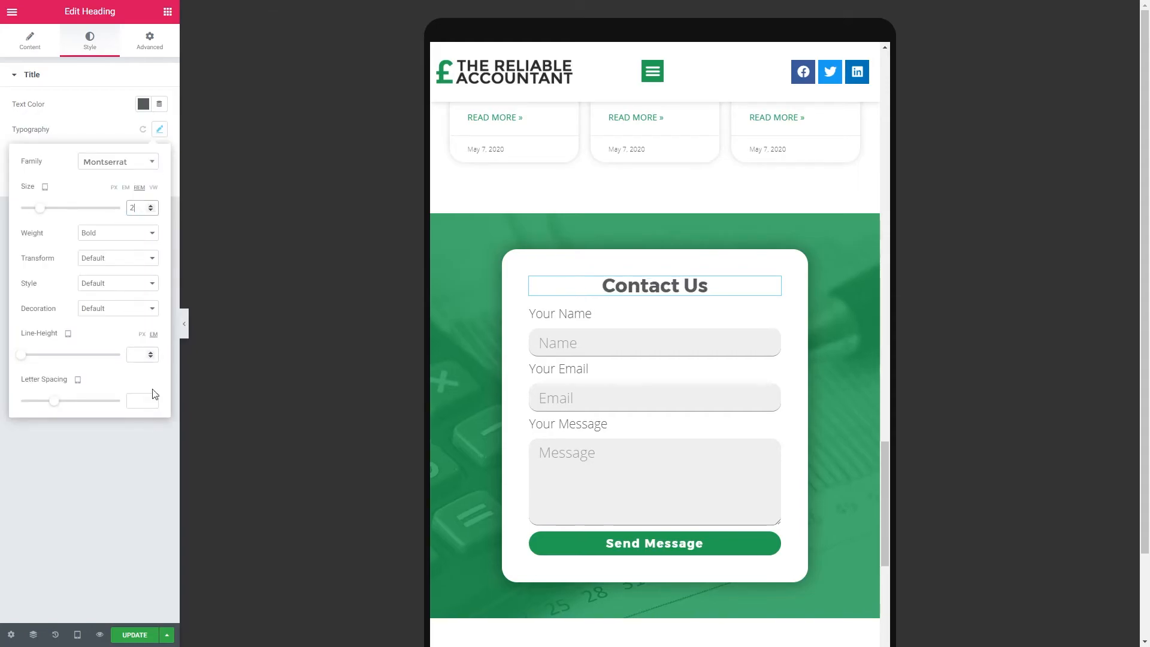
click(94, 478)
- Review the tablet homepage from the contact form upwards with the editing panel hidden, and bring the panel back
scroll(629, 406, down, 5)
scroll(629, 406, up, 5)
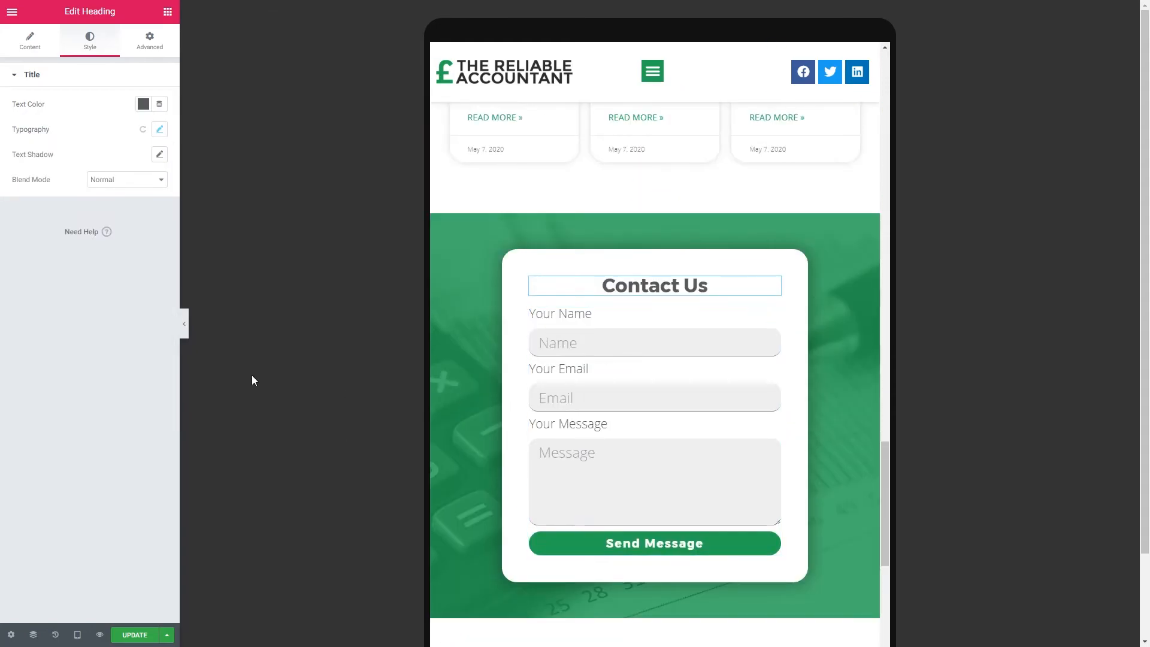
click(186, 321)
scroll(688, 389, up, 15)
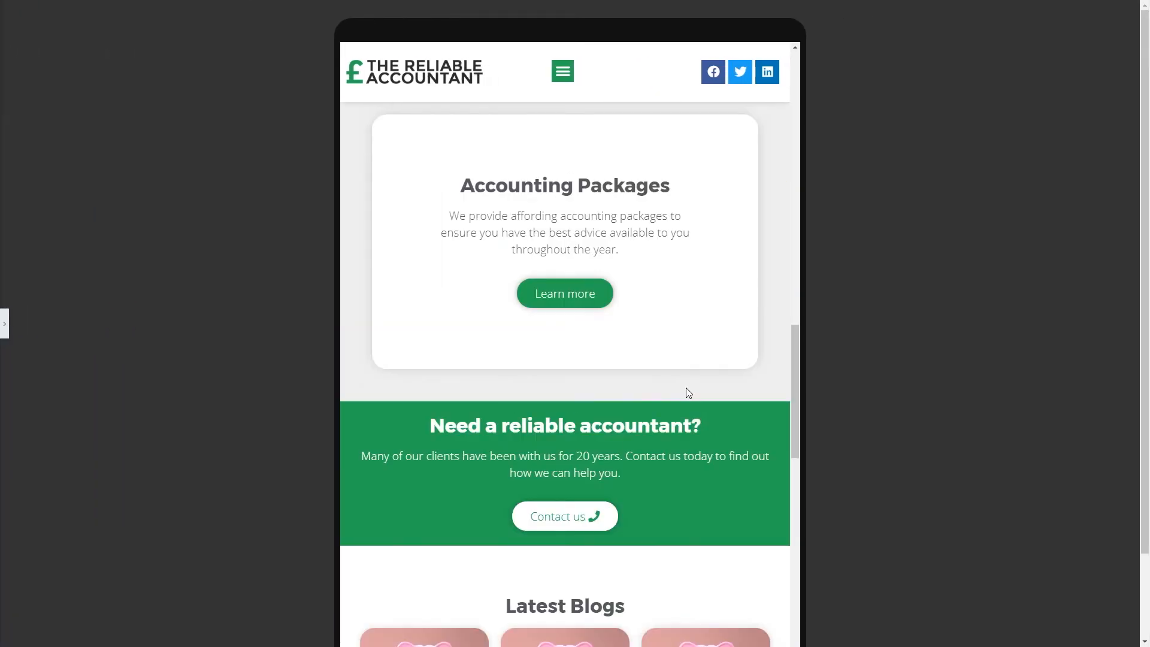
scroll(687, 392, up, 9)
scroll(661, 370, down, 12)
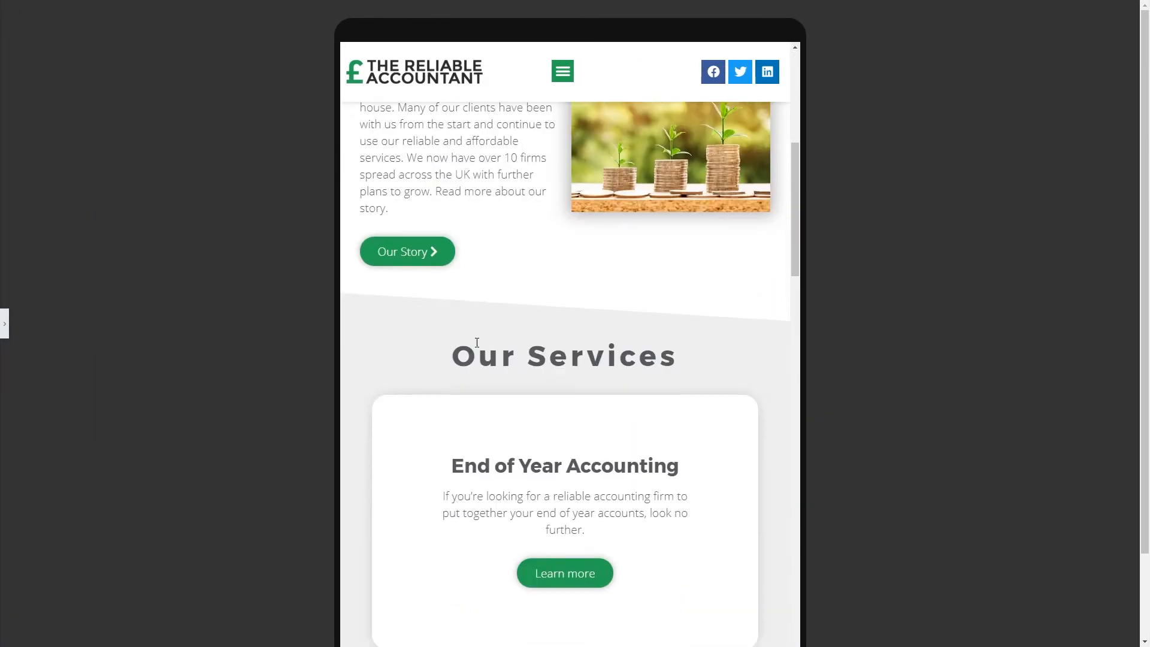
click(7, 326)
- Switch to the Mobile preview, hide the editing panel and toggle the header's navigation menu at the start of the page
click(77, 635)
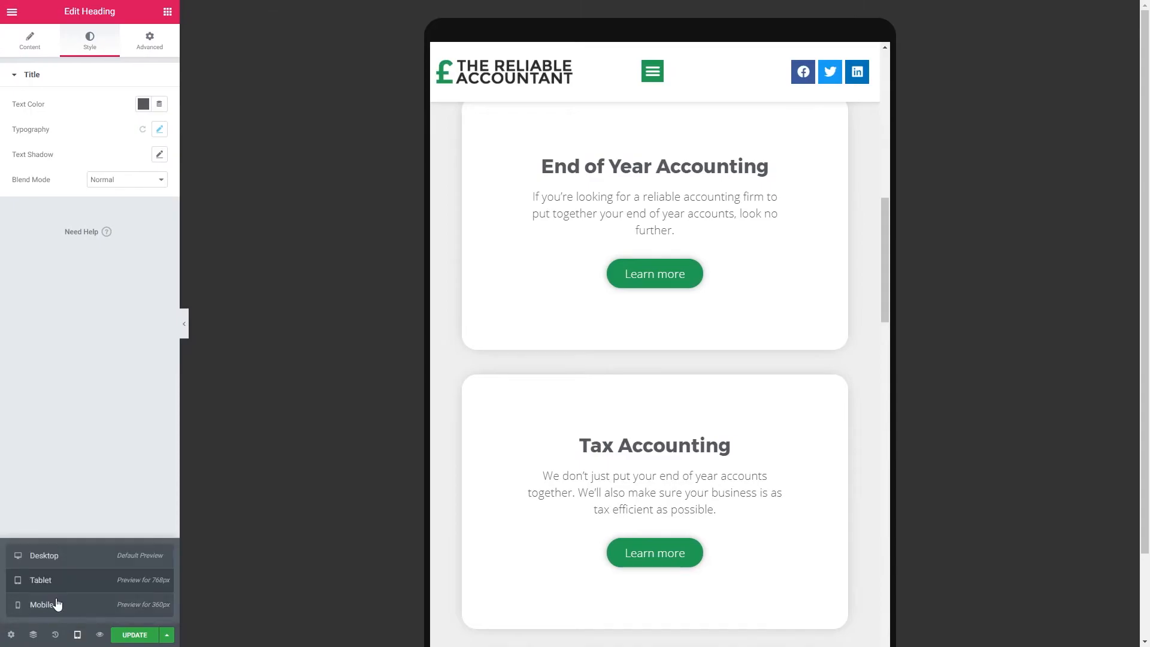
click(42, 604)
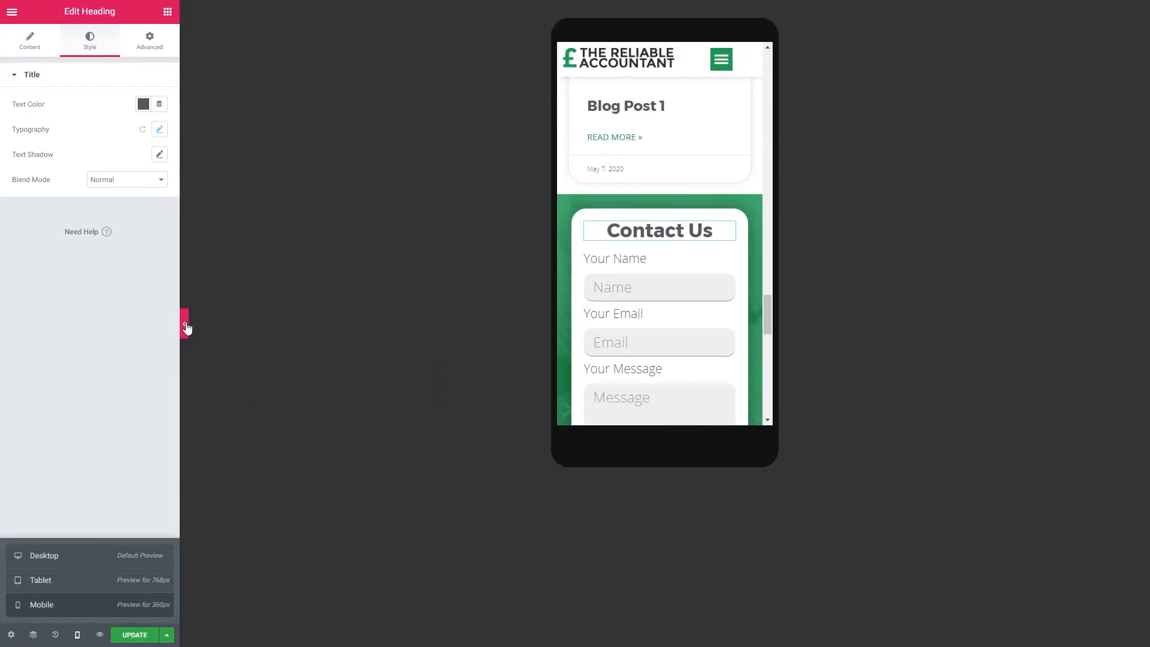
click(184, 324)
drag(681, 321, 675, 58)
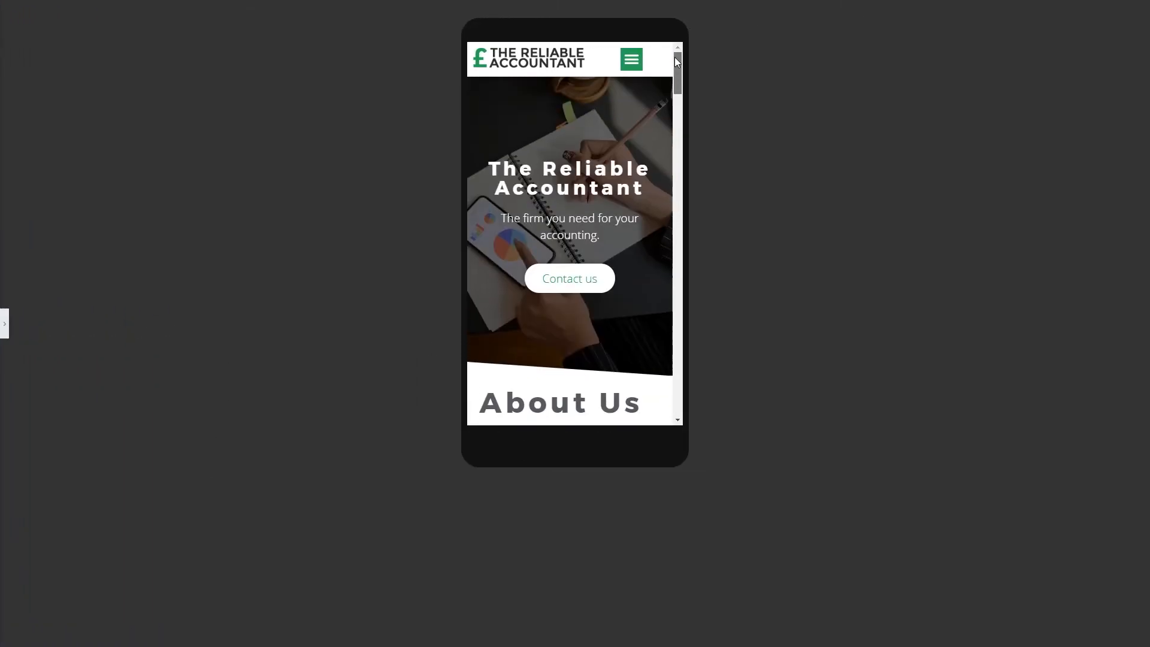
click(632, 65)
click(632, 65)
- Review the mobile homepage from the About Us section down to the footer and back up, and bring the editing panel back
scroll(659, 171, down, 5)
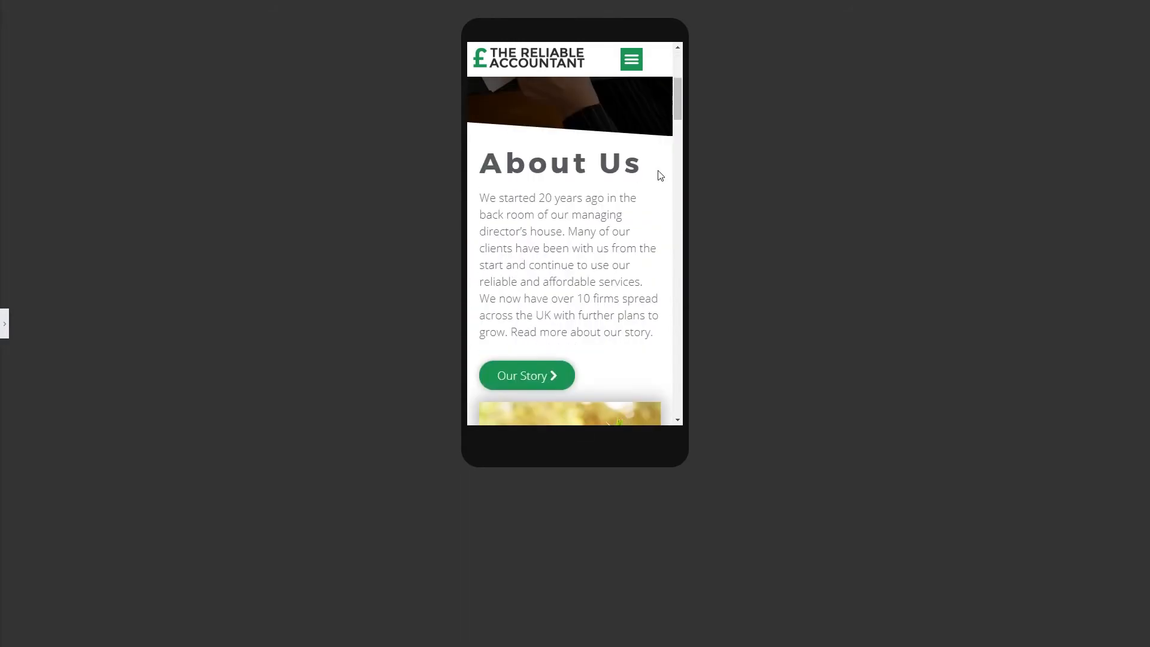
scroll(660, 175, up, 2)
scroll(660, 175, down, 6)
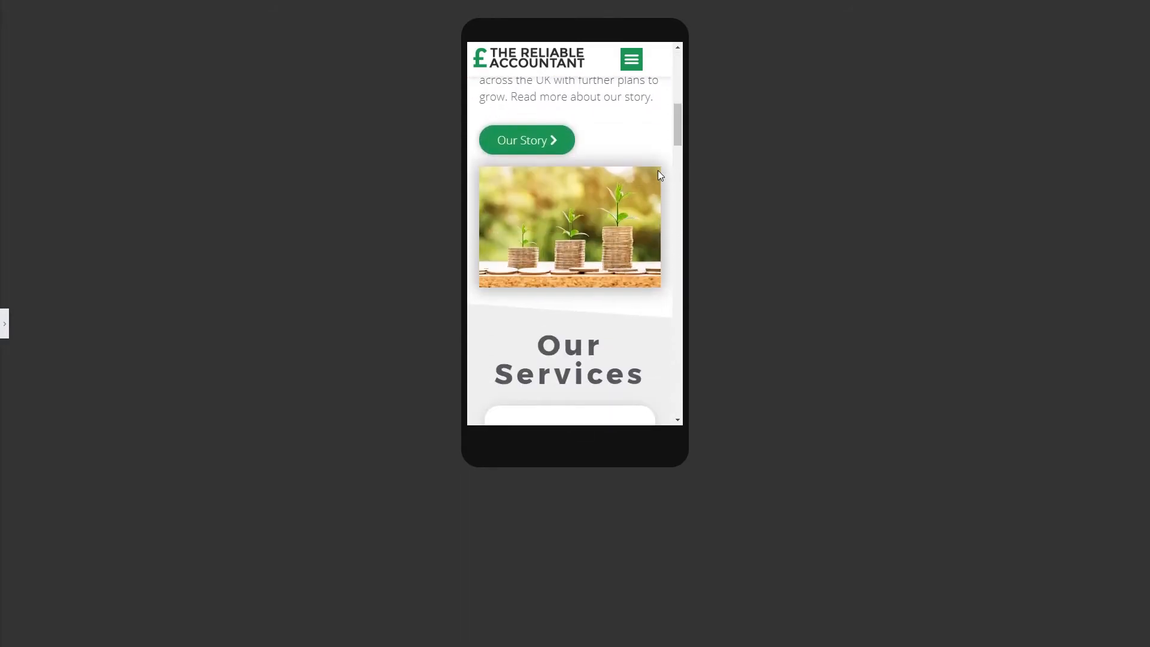
scroll(660, 174, down, 9)
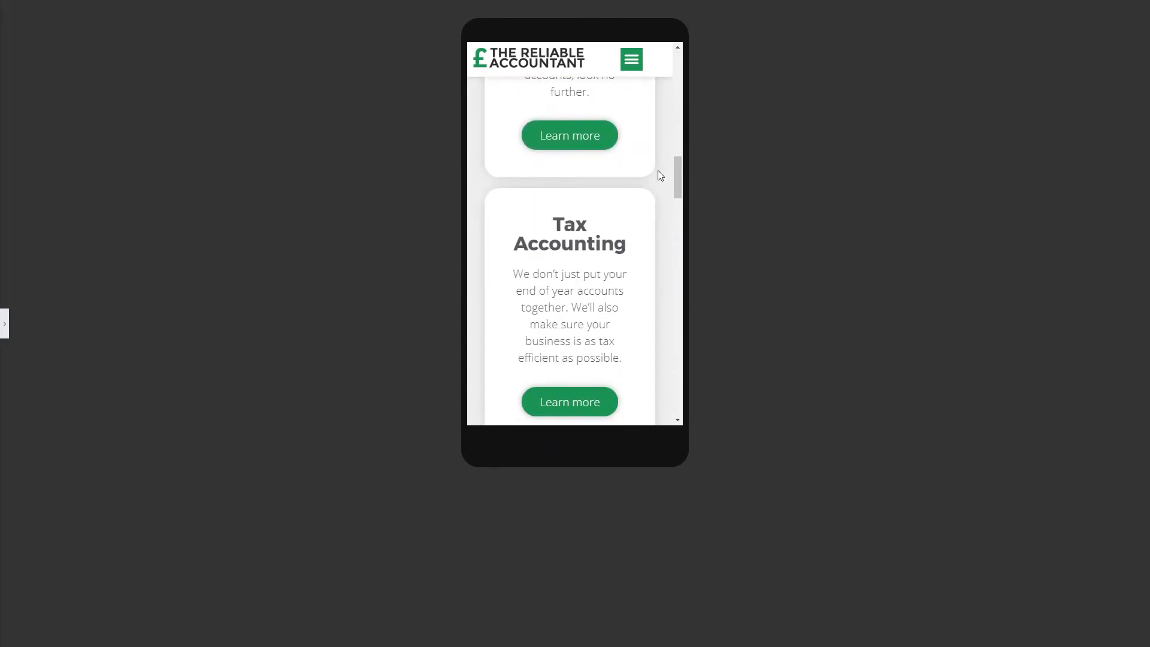
scroll(658, 170, down, 7)
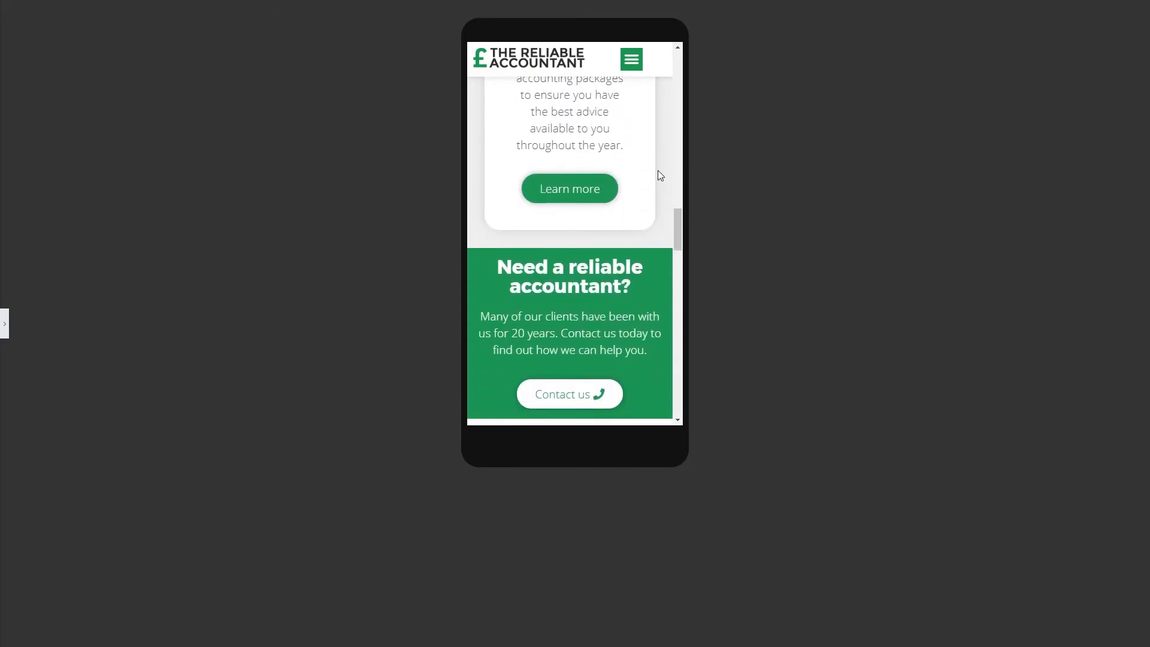
scroll(657, 175, down, 8)
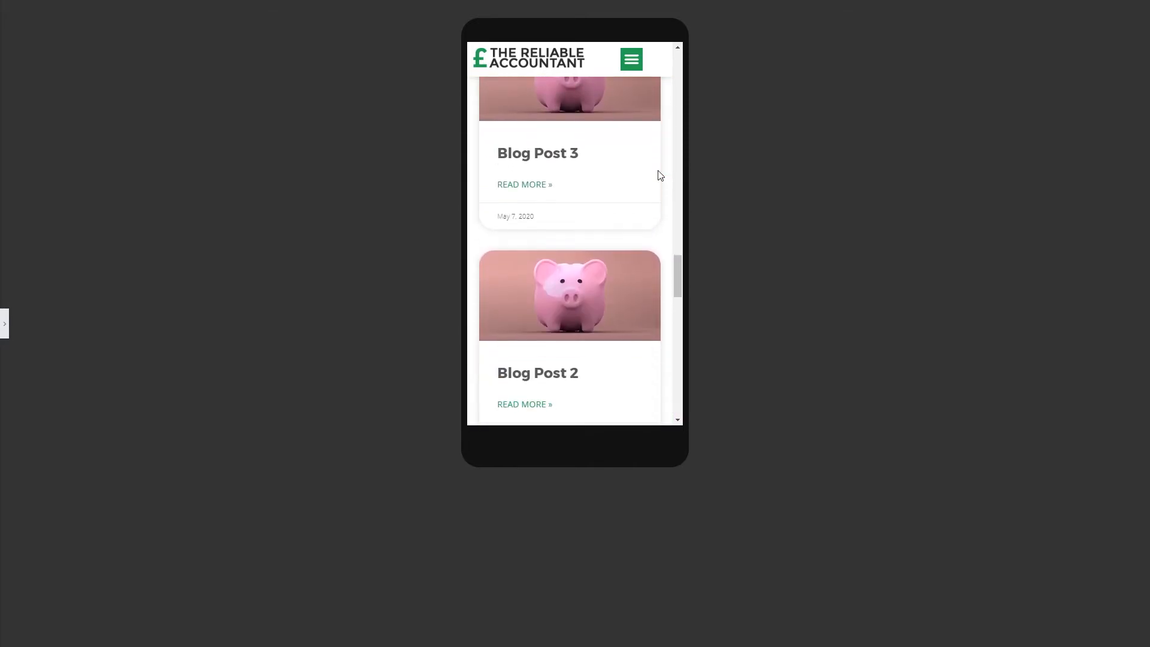
scroll(659, 175, down, 6)
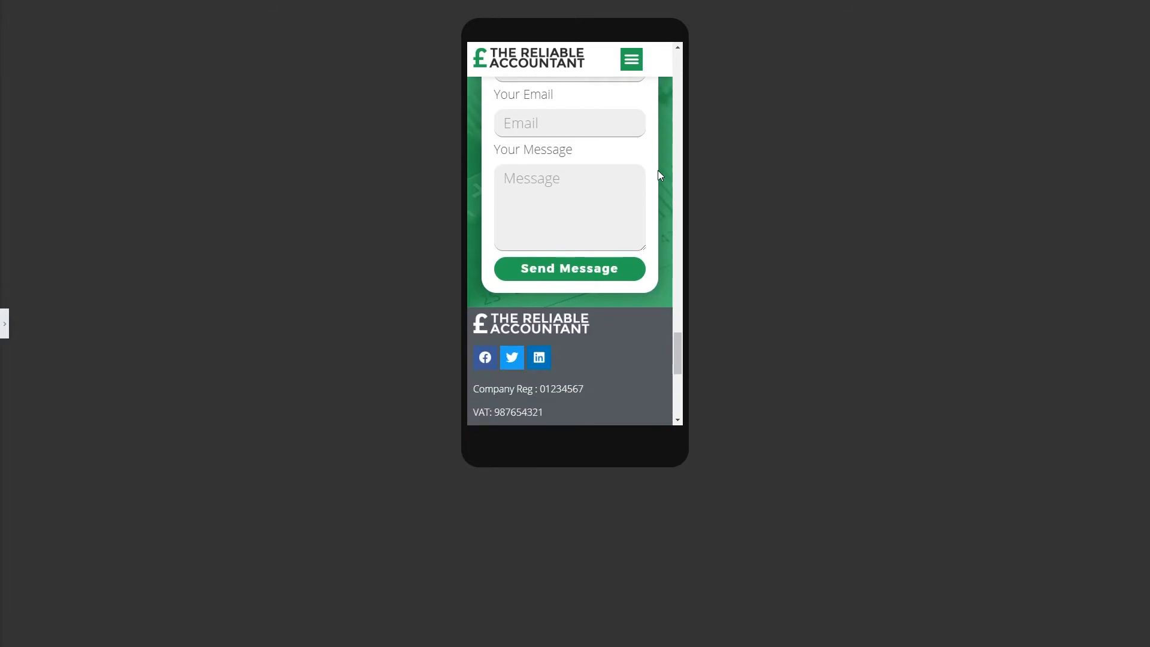
scroll(659, 175, up, 3)
scroll(659, 175, down, 5)
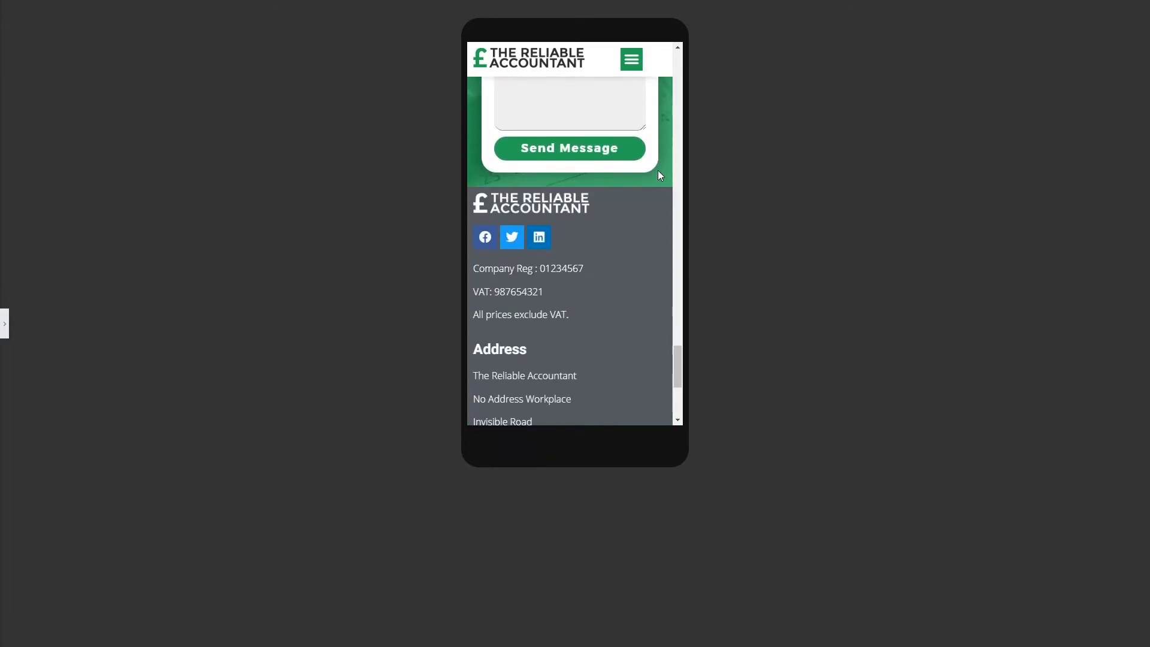
scroll(632, 264, up, 10)
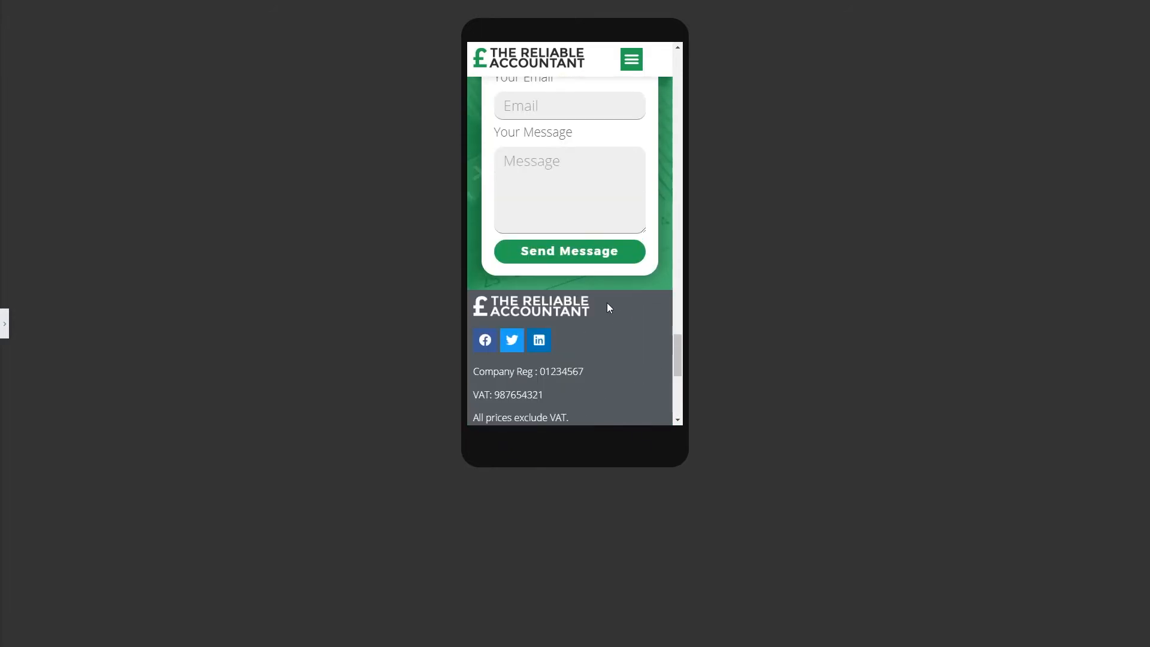
scroll(609, 308, up, 10)
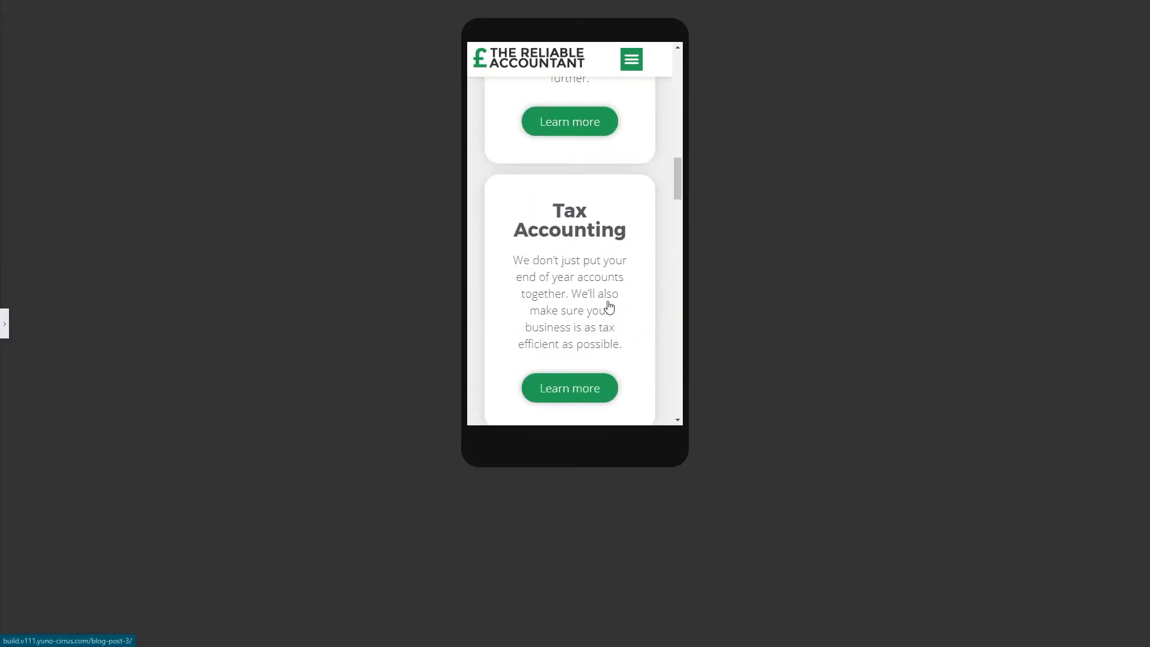
click(4, 324)
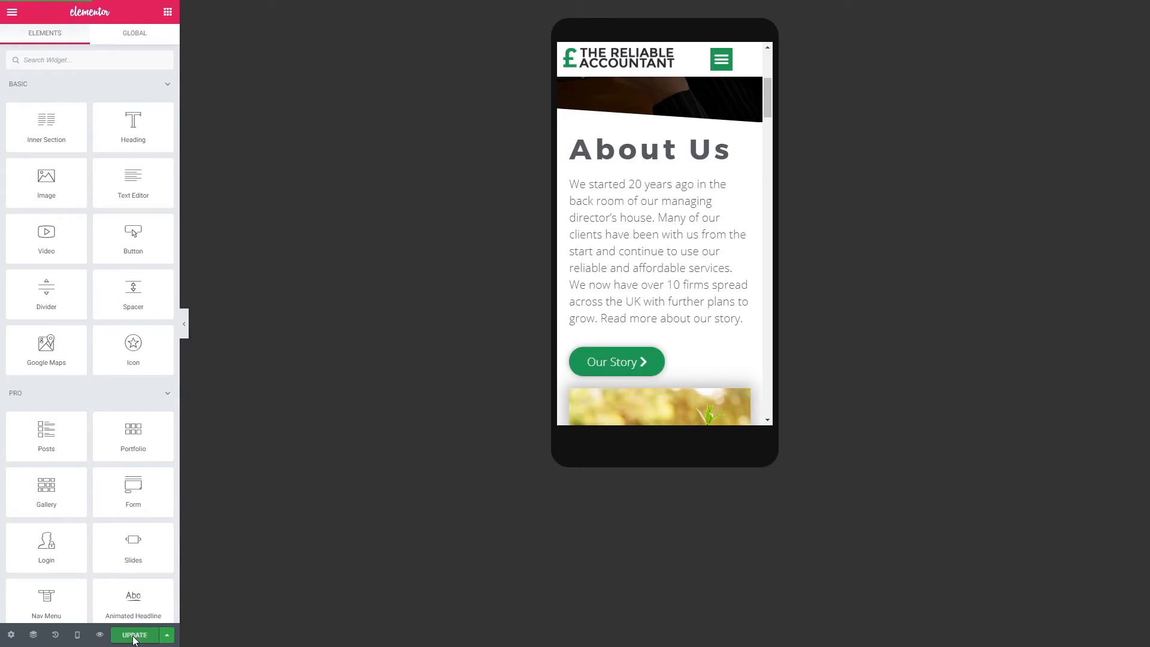
- Save the homepage changes and exit the page editor to the WordPress dashboard
click(134, 635)
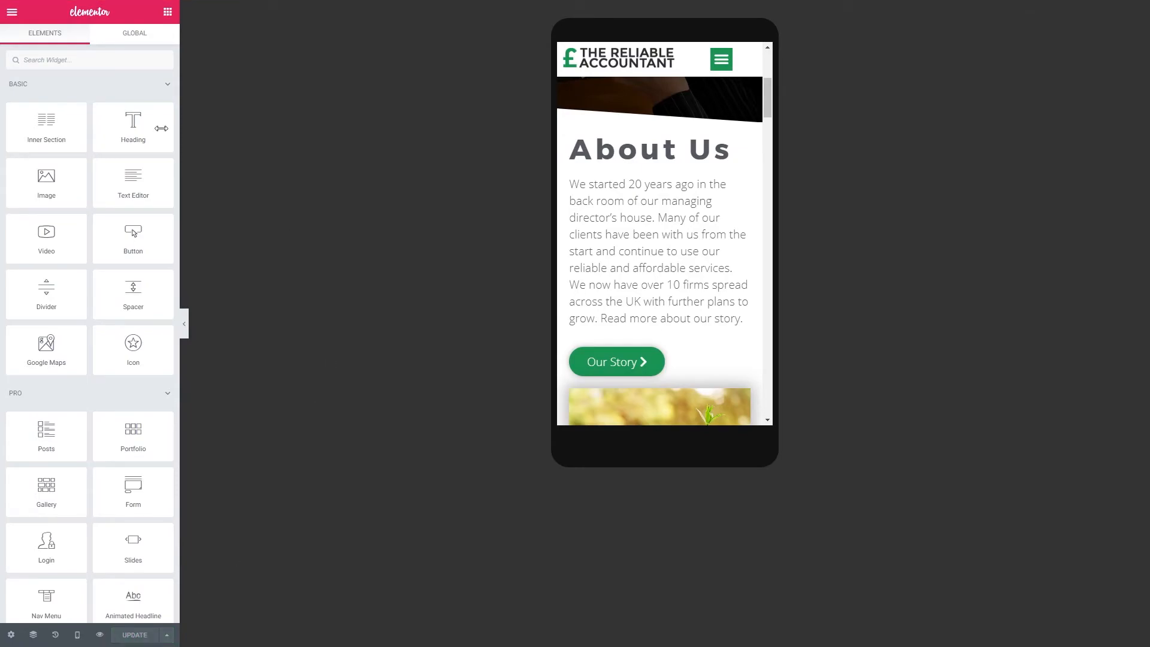
click(12, 13)
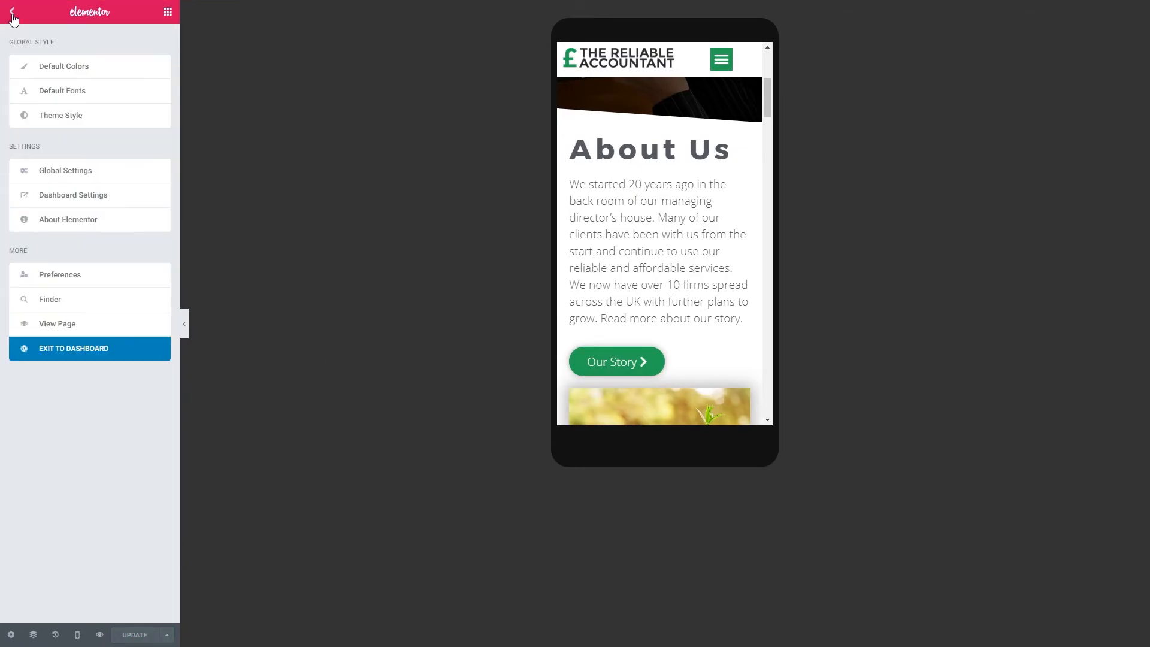
click(65, 346)
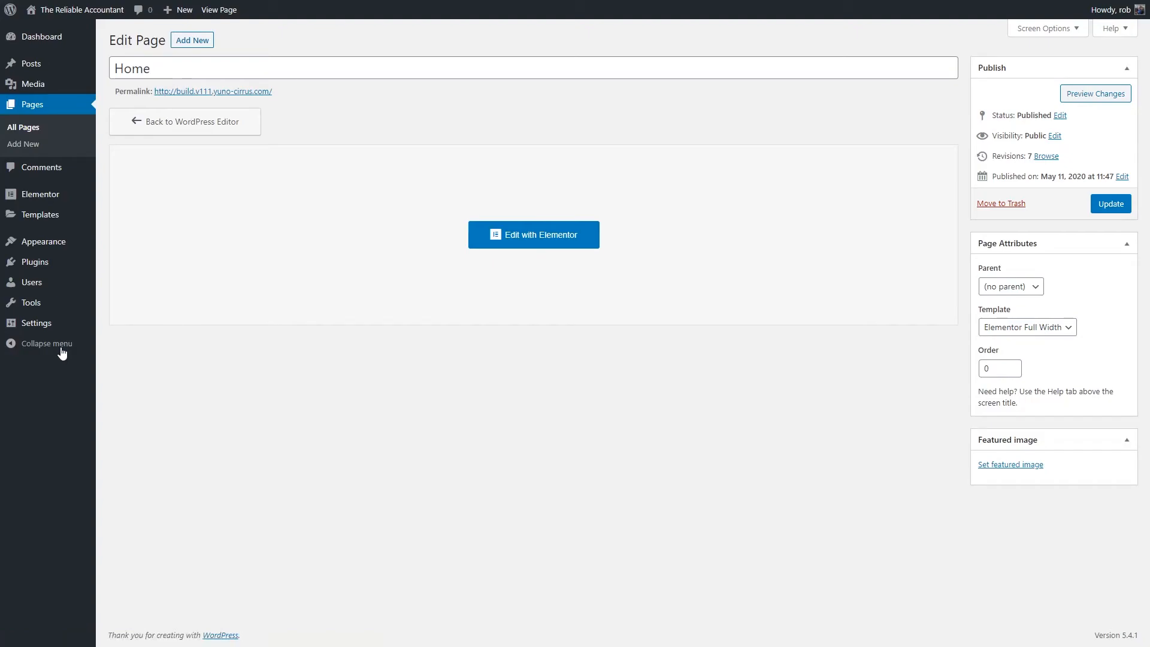
- List all saved templates and open the demo footer template for editing with Elementor
mouse_move(47, 222)
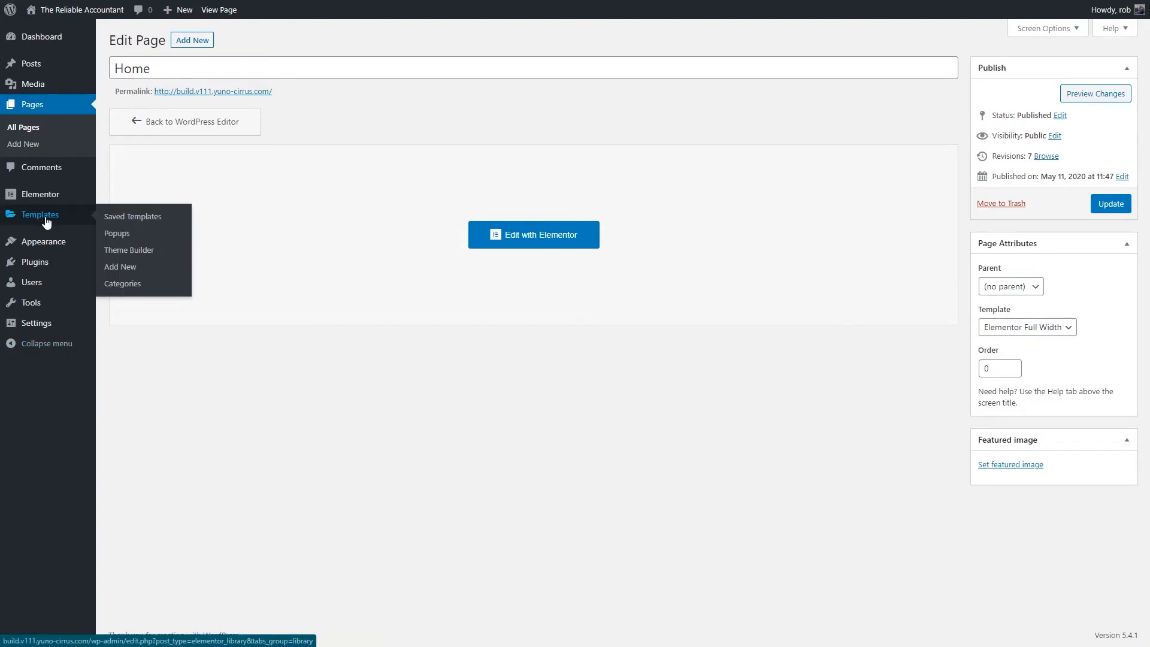
click(42, 221)
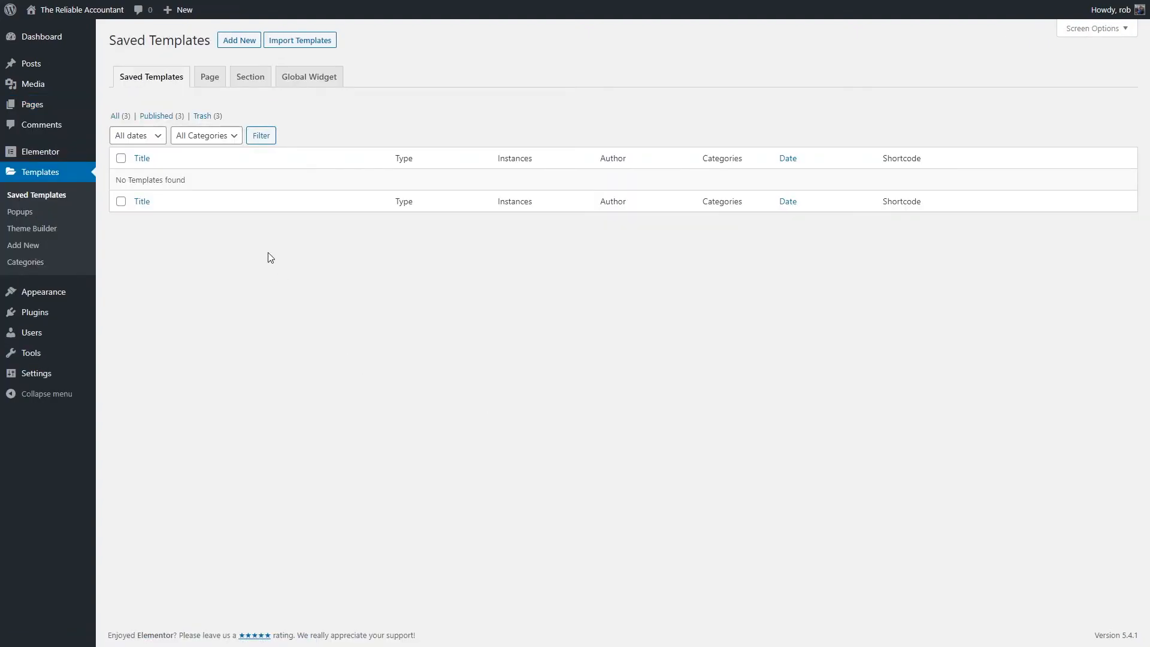
click(115, 116)
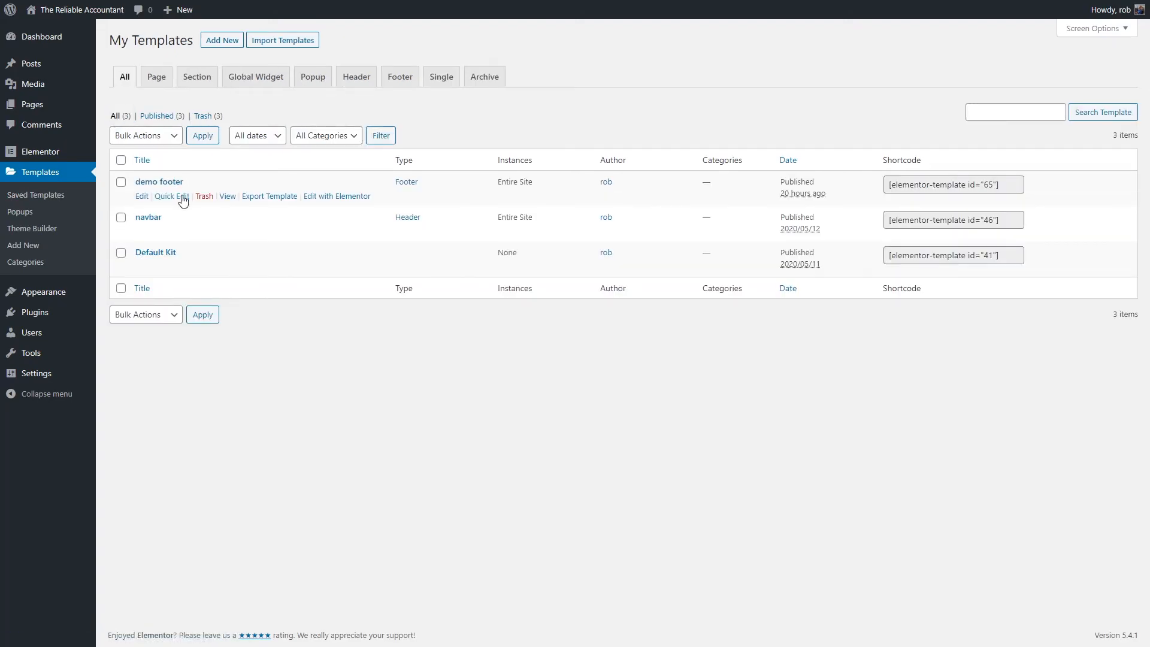
click(156, 183)
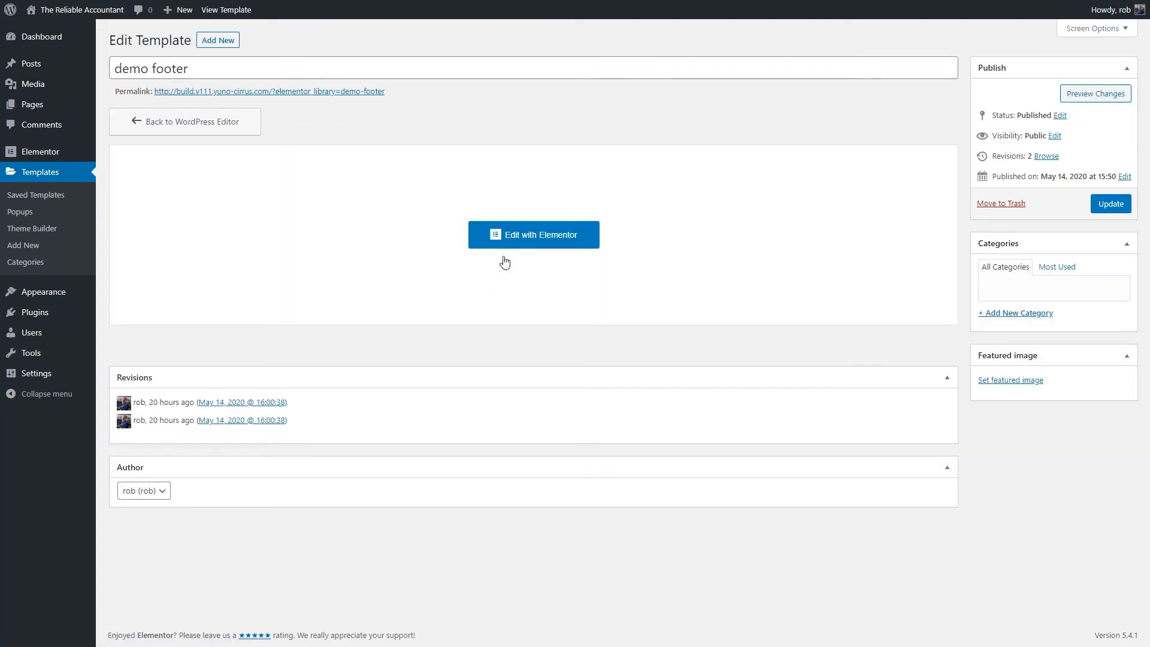
click(514, 238)
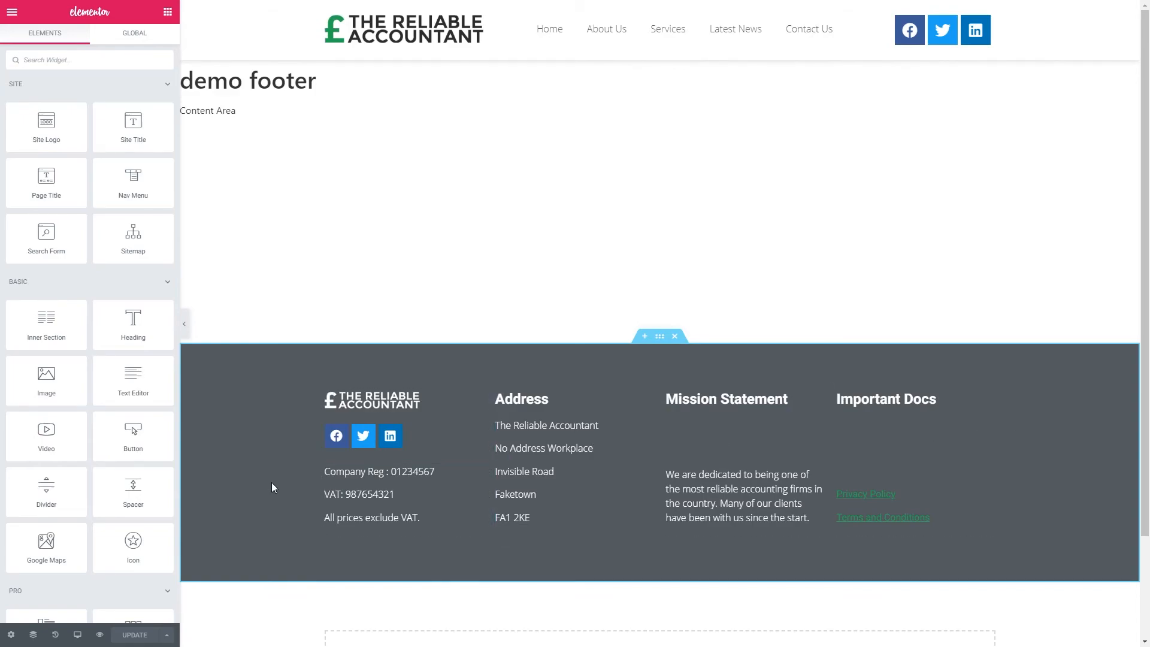
- Switch the footer to the Tablet preview and set the logo column's width to 100%
click(77, 635)
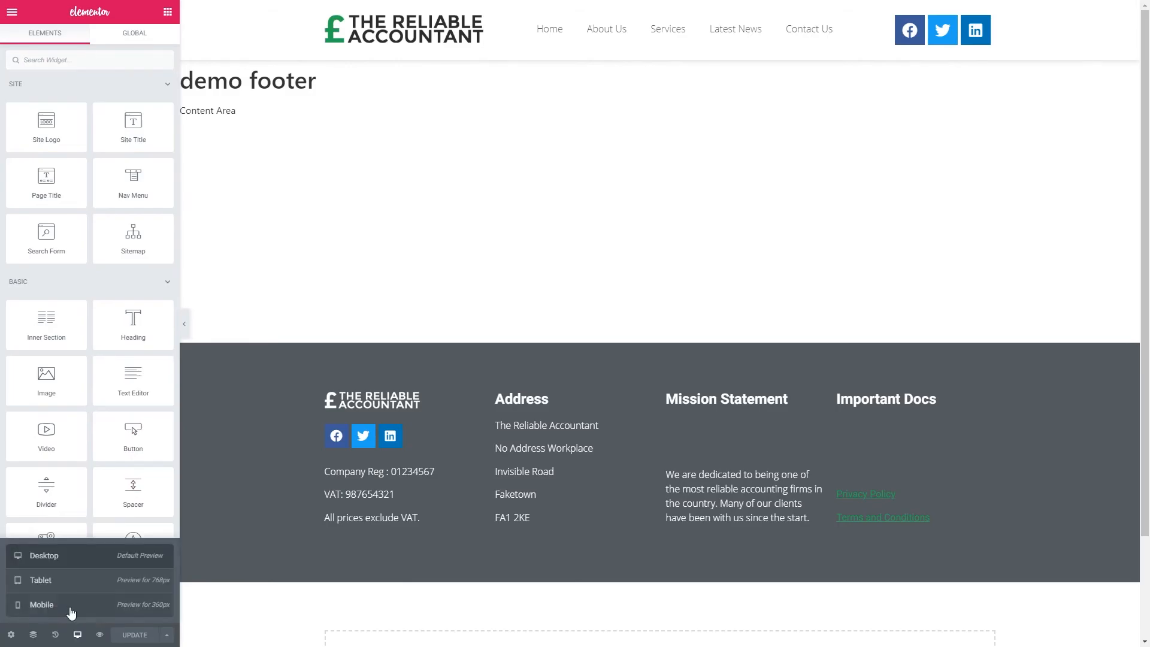
click(51, 584)
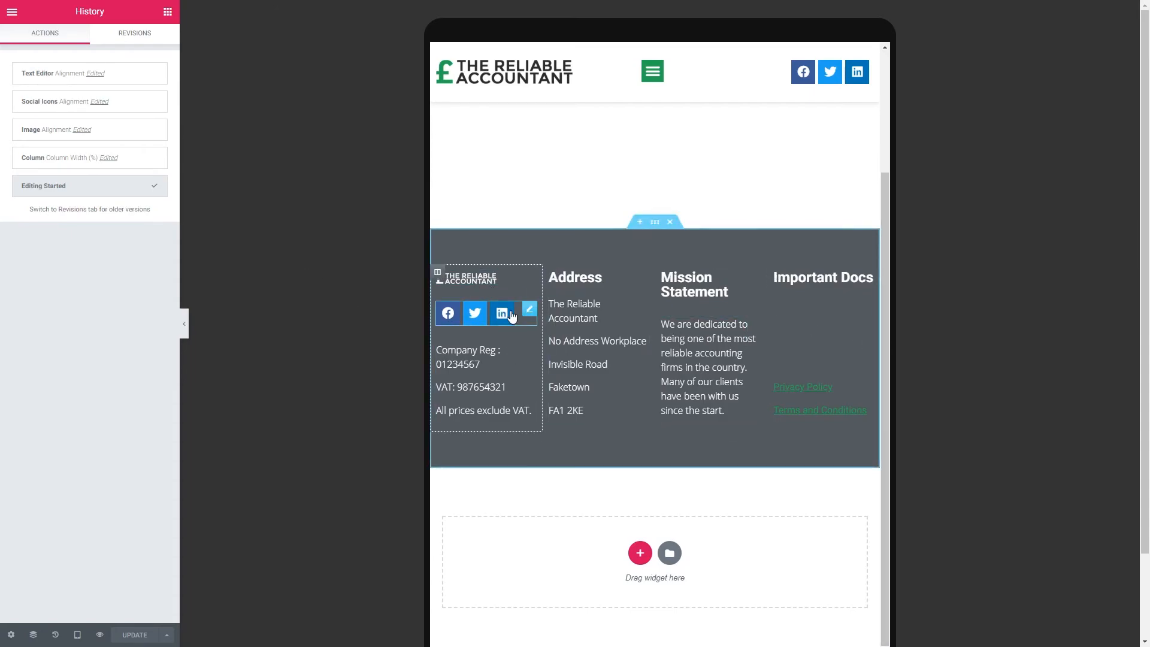
click(437, 274)
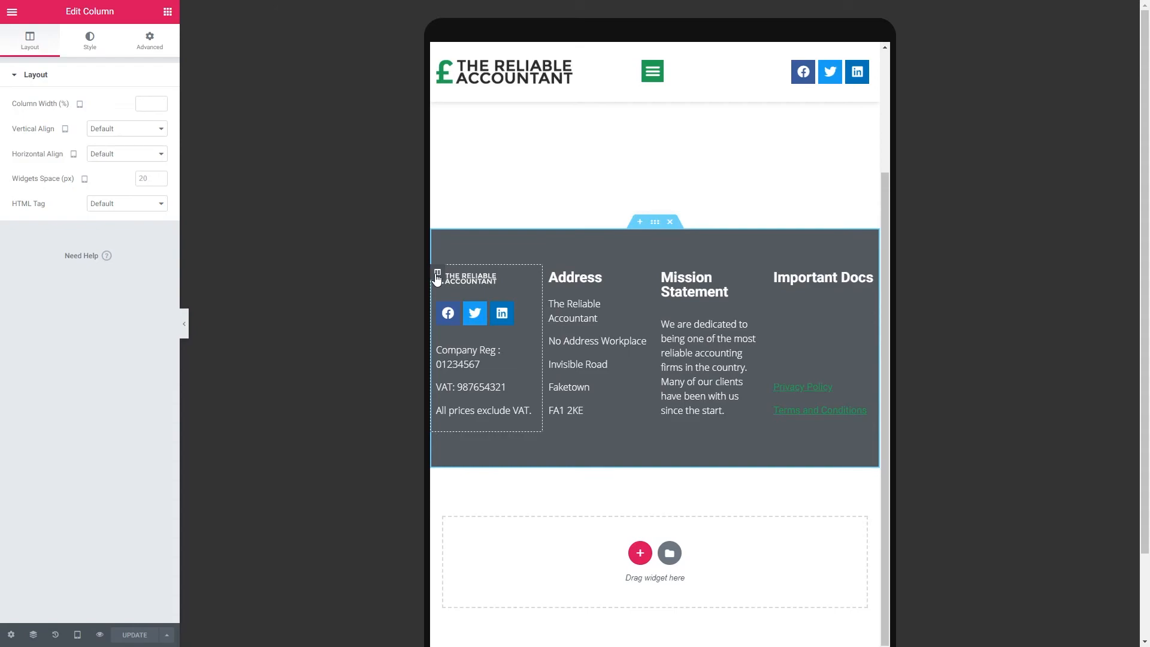
click(149, 104)
text(100)
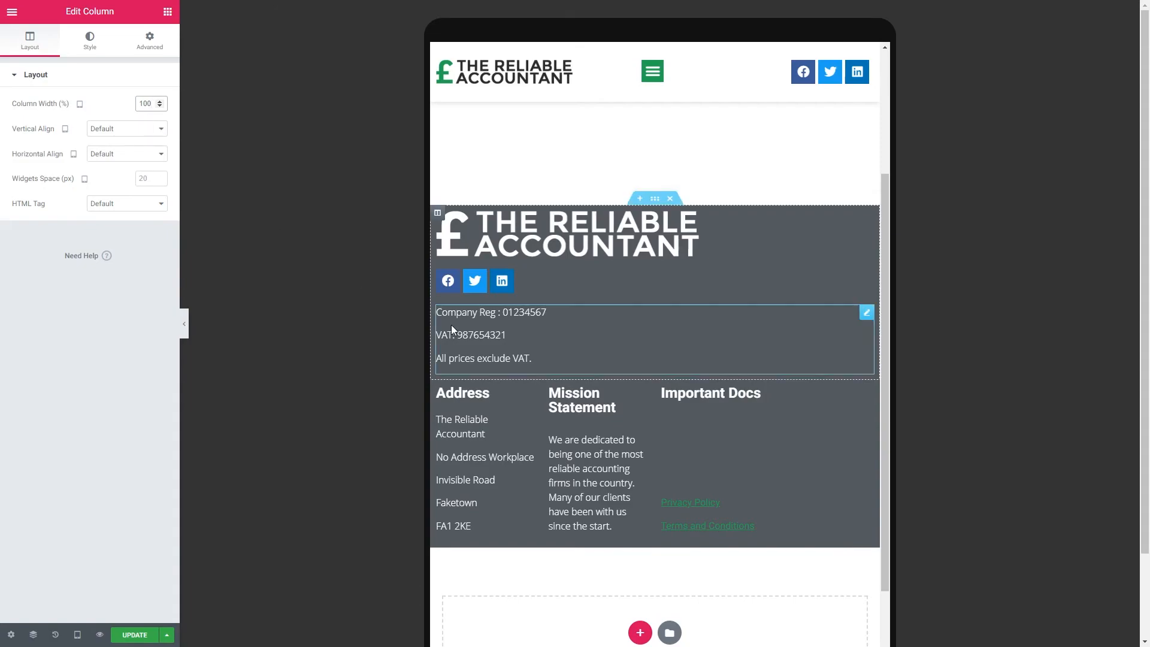
- Set the tablet width of the Address, Mission Statement and Important Docs footer columns to 33% each
click(438, 389)
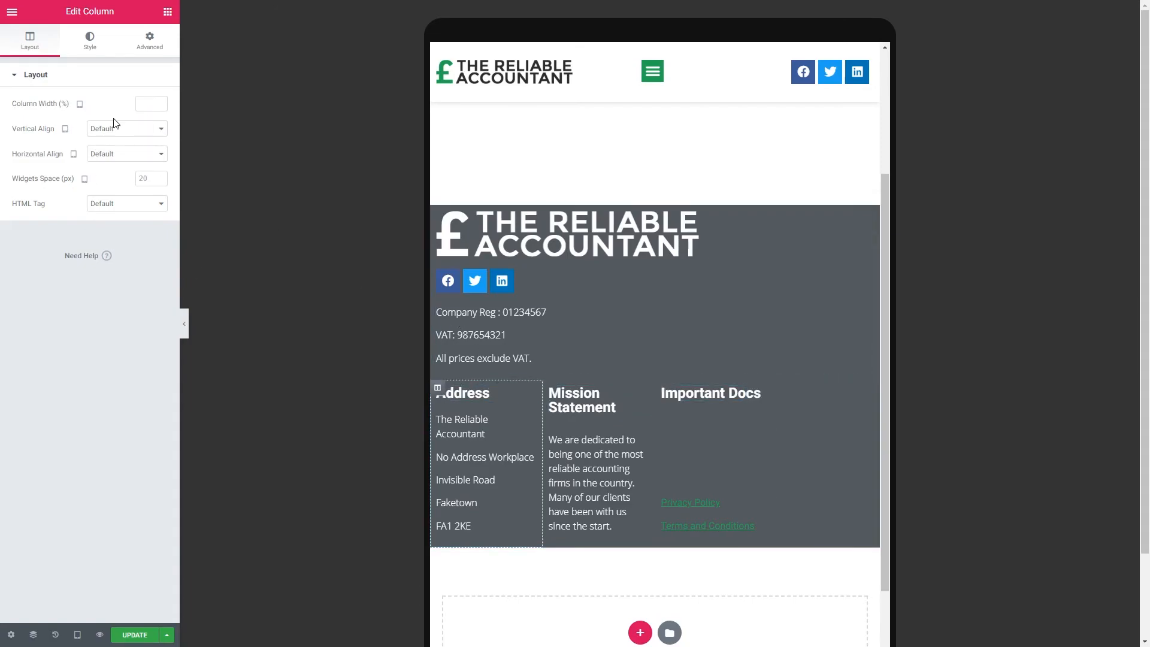
text(33)
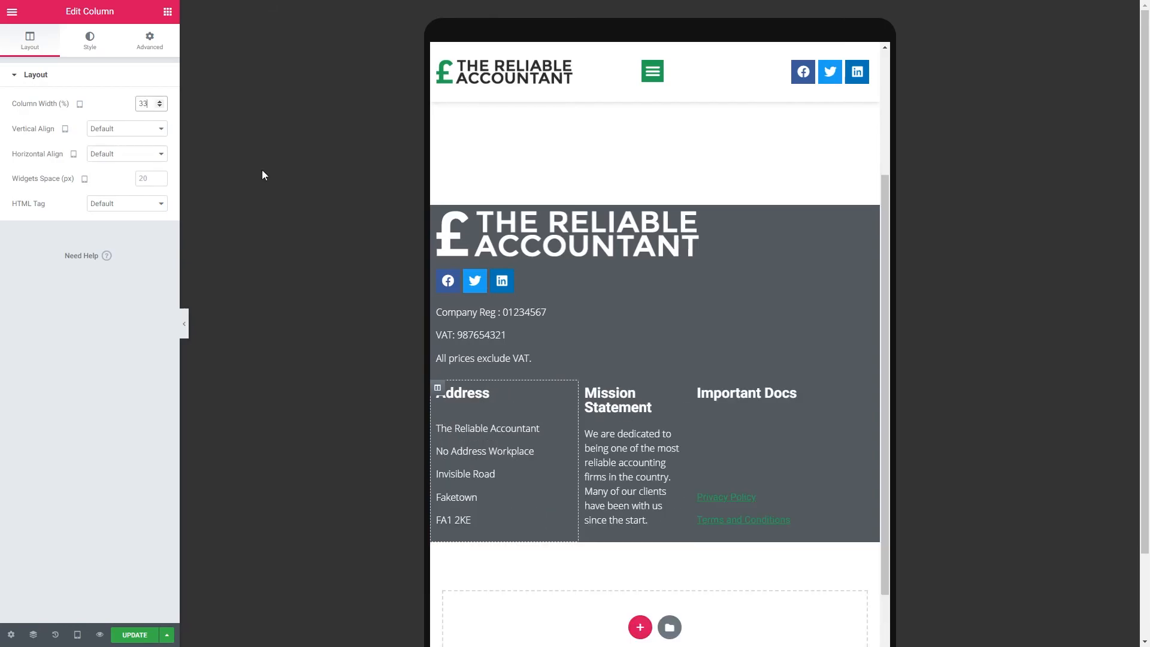
click(585, 389)
text(33)
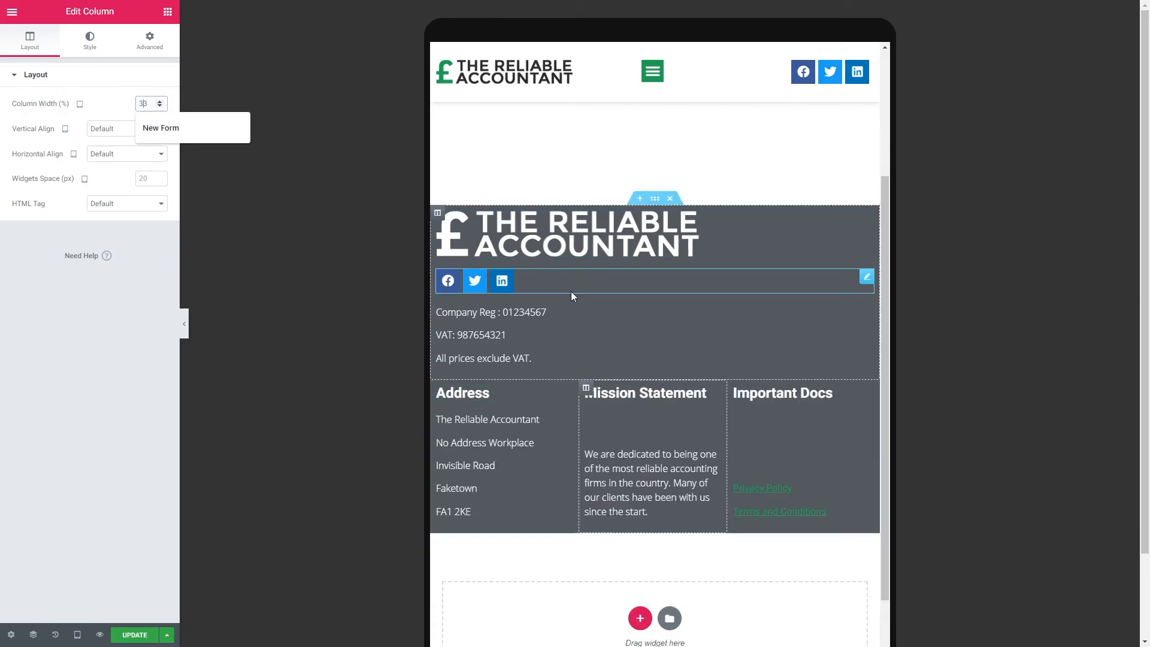
click(734, 388)
click(149, 104)
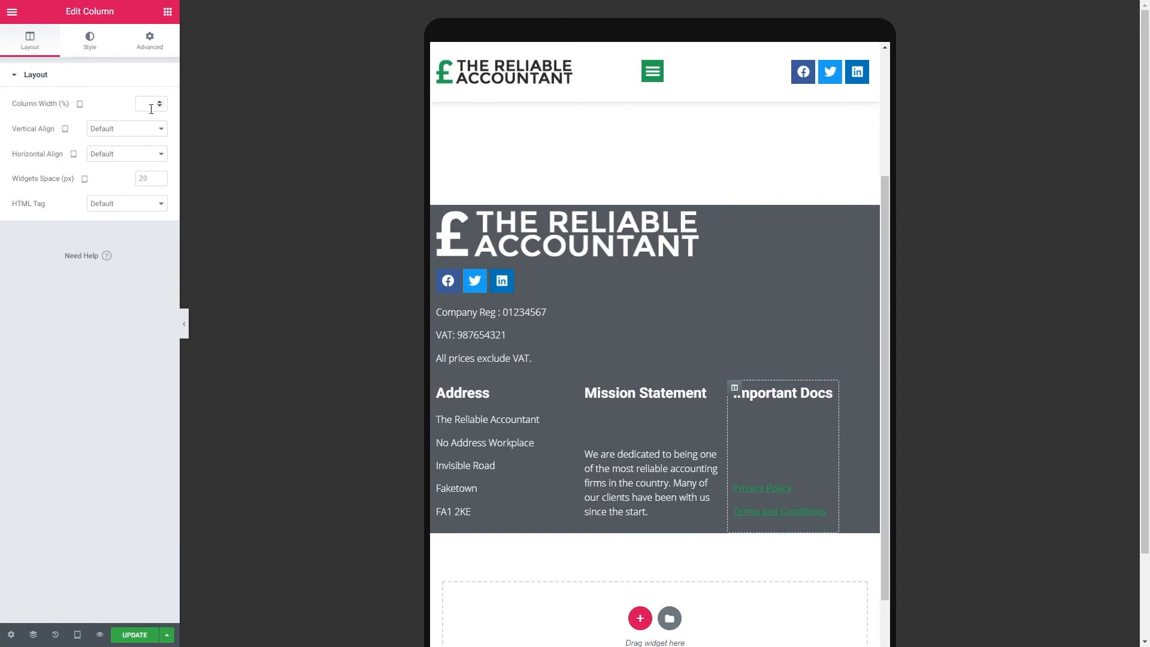
text(33)
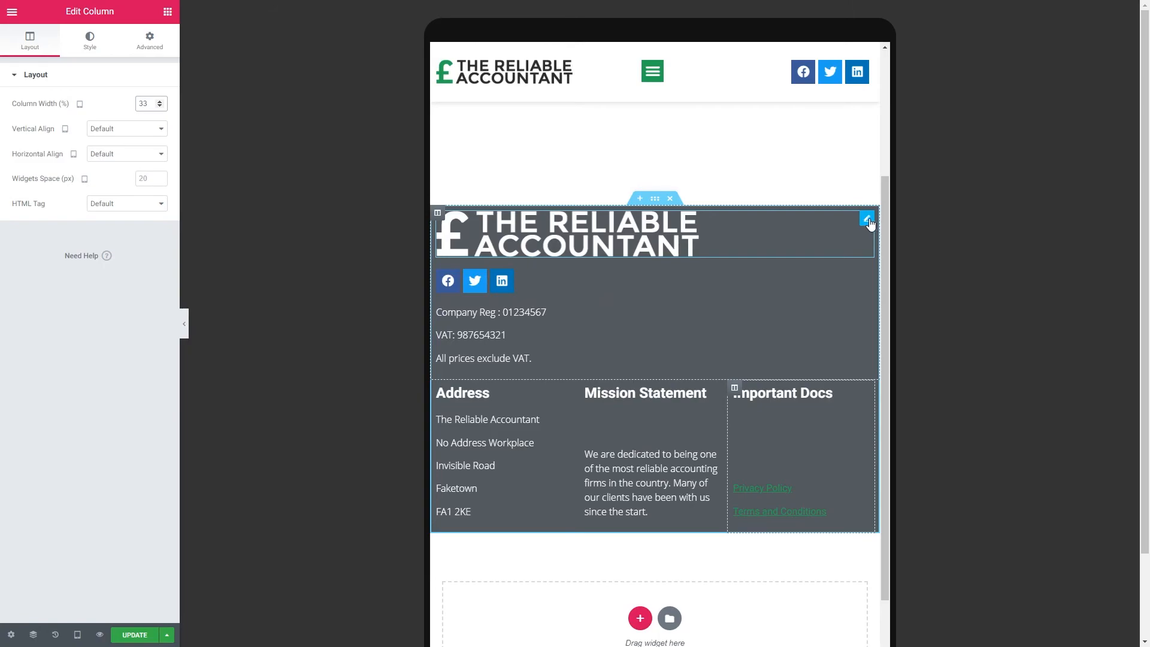
- Centre the footer logo image and set its tablet width to 25%
click(867, 221)
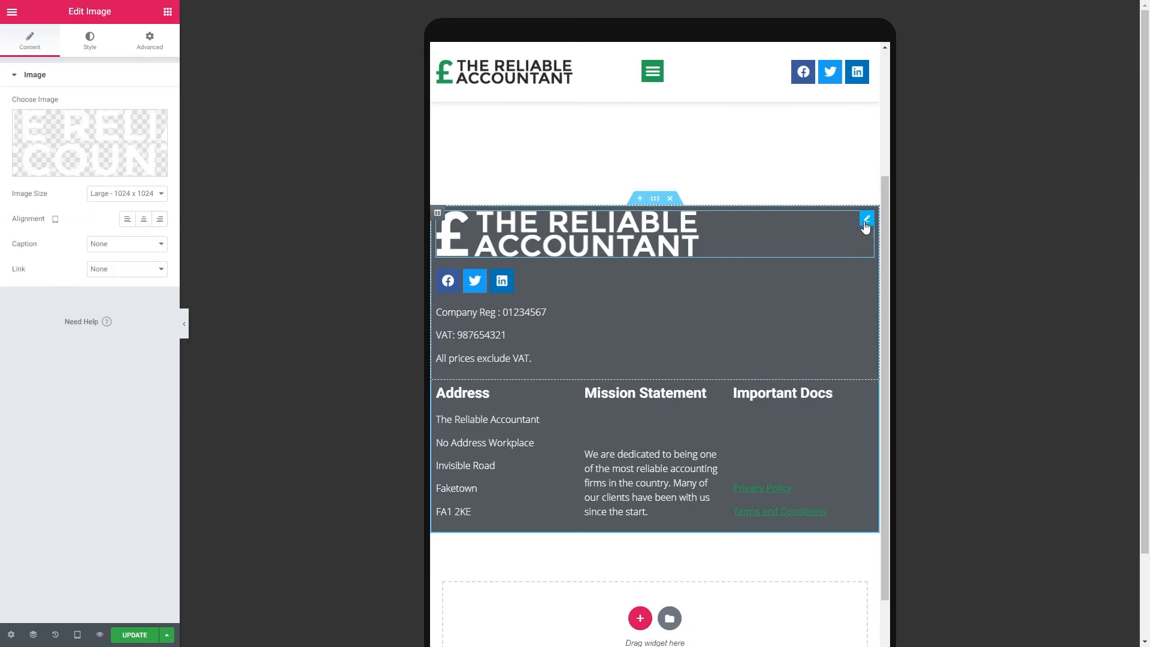
click(143, 222)
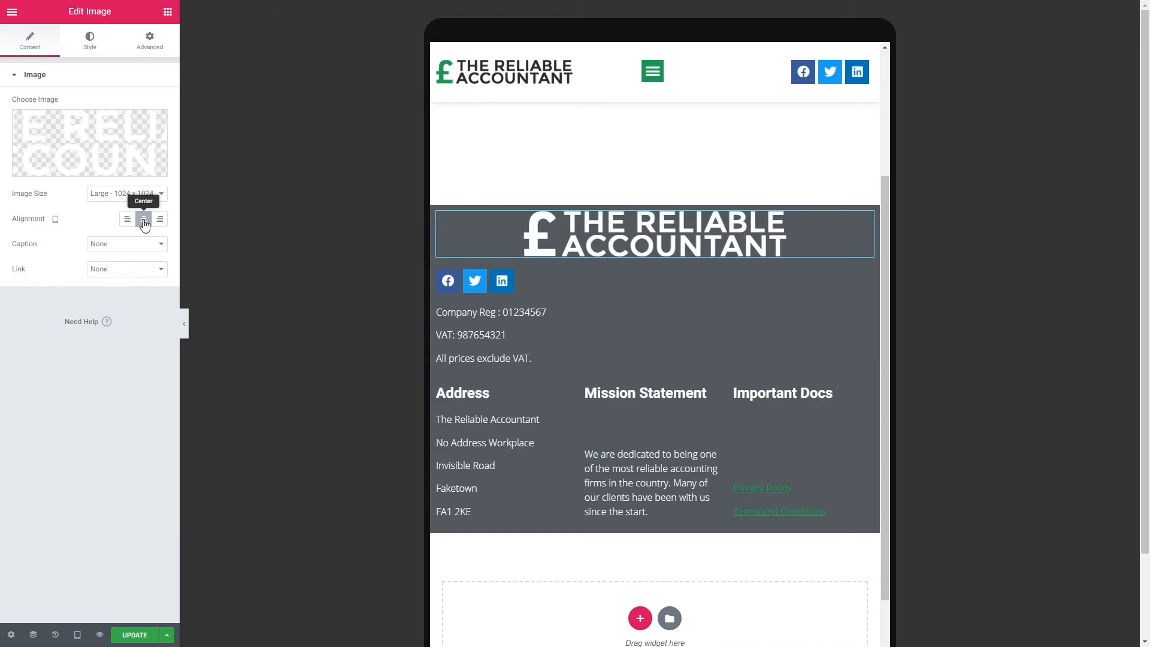
click(90, 42)
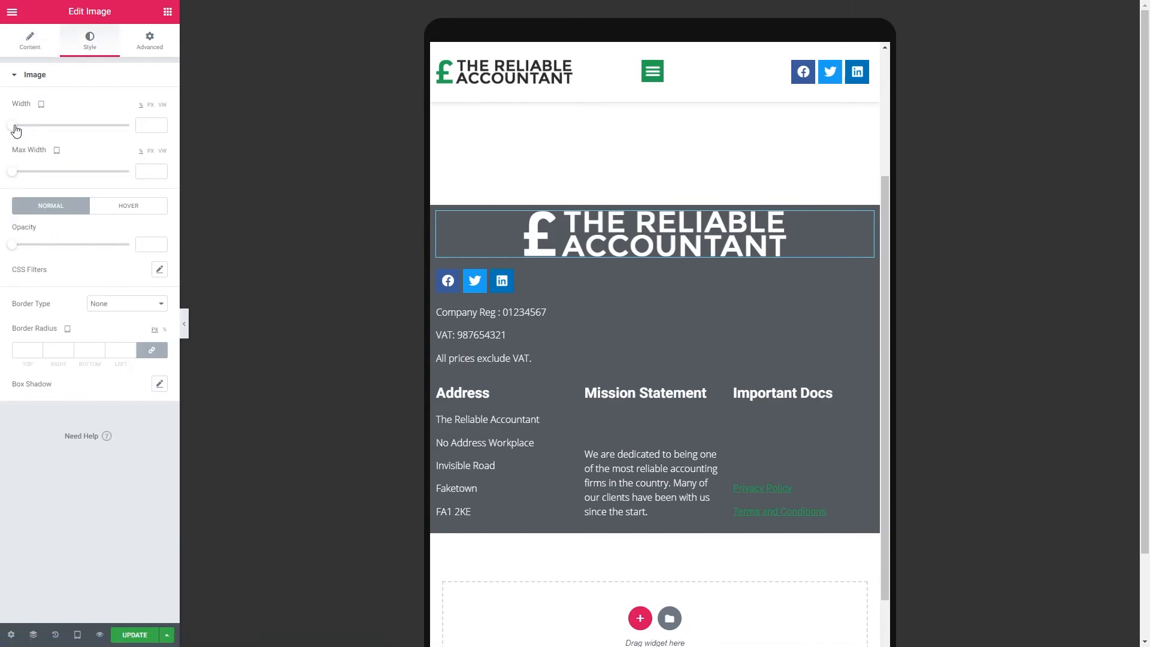
drag(15, 126, 42, 125)
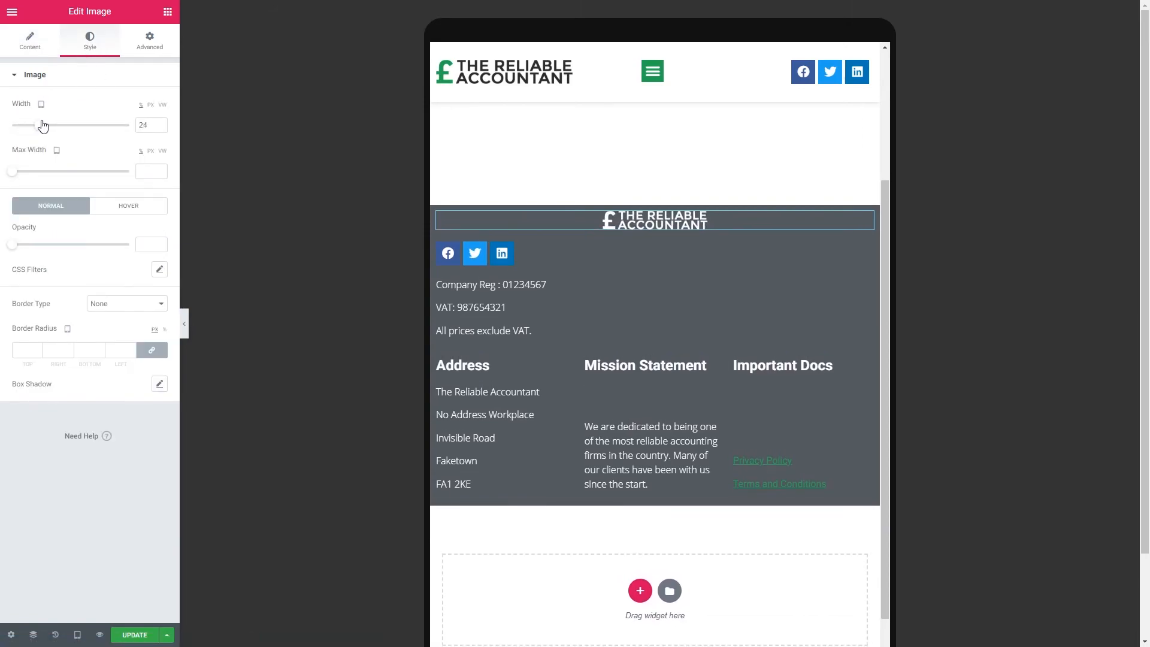
click(160, 122)
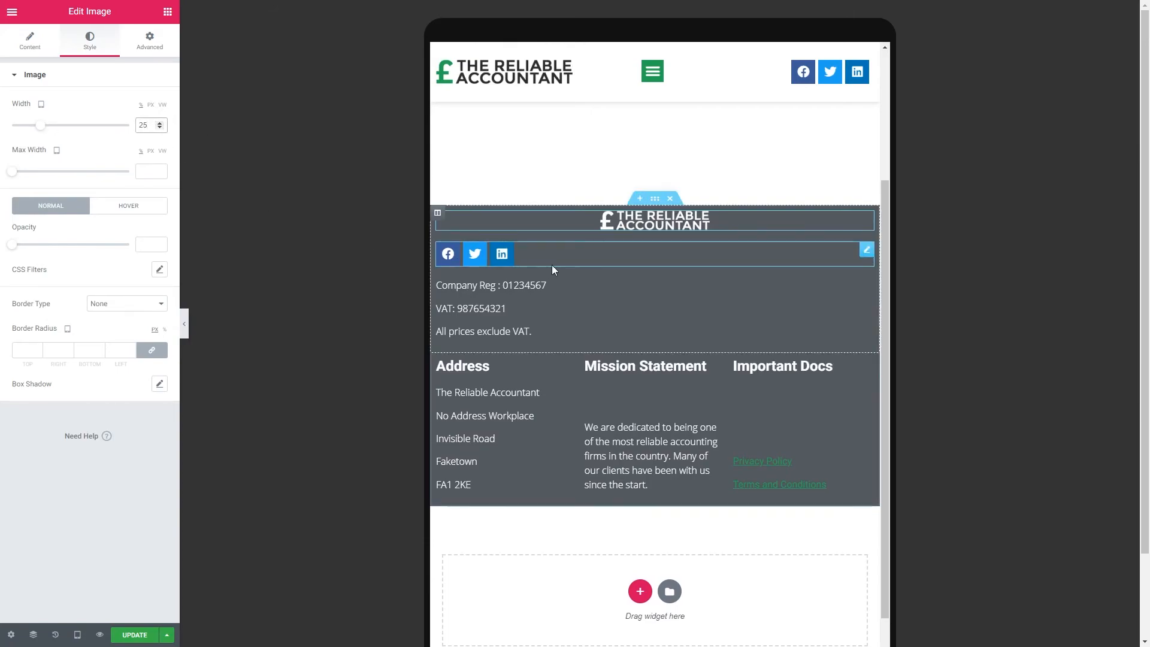
- Centre the footer's social icons and the company registration and VAT text below them for tablet
click(866, 251)
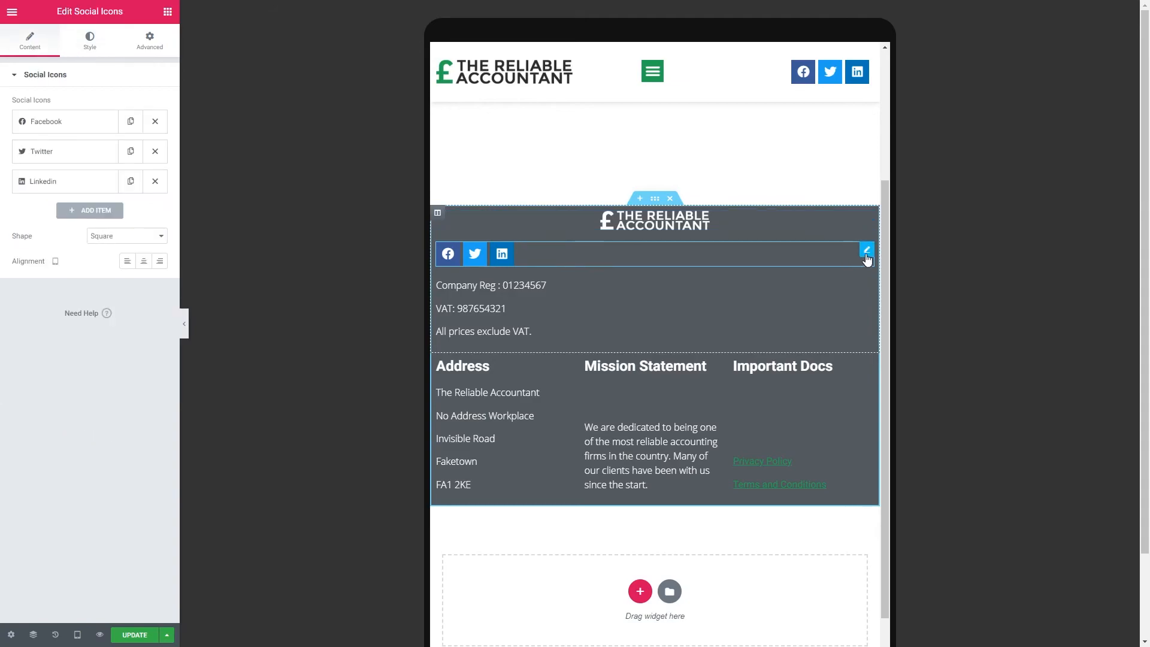
click(144, 262)
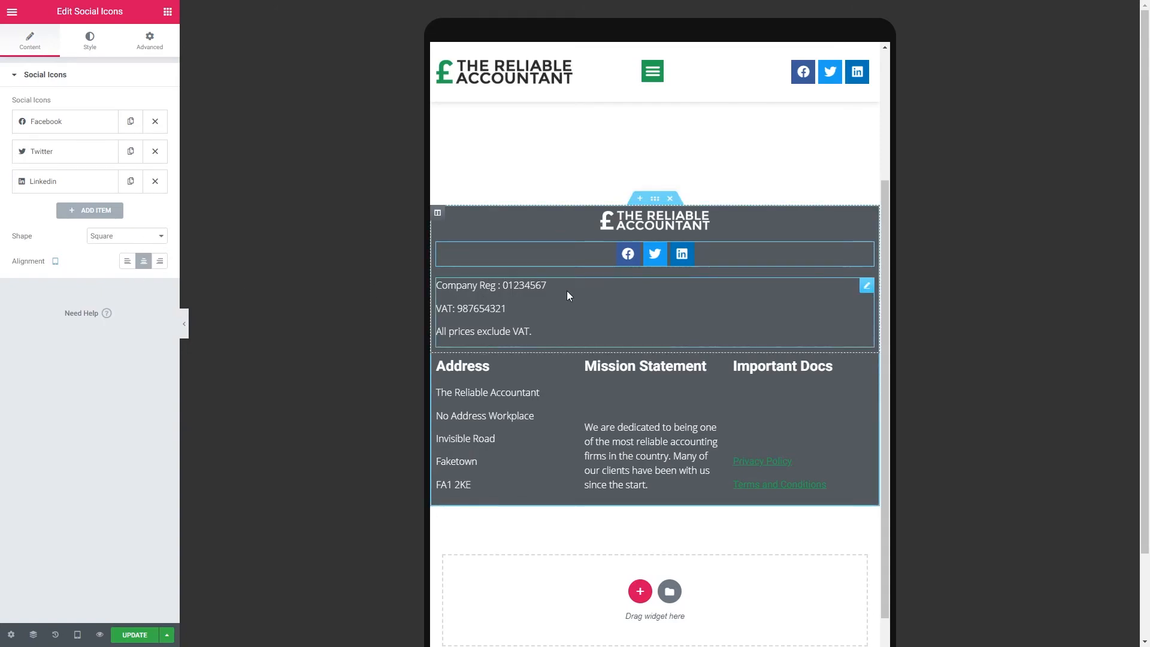
click(866, 286)
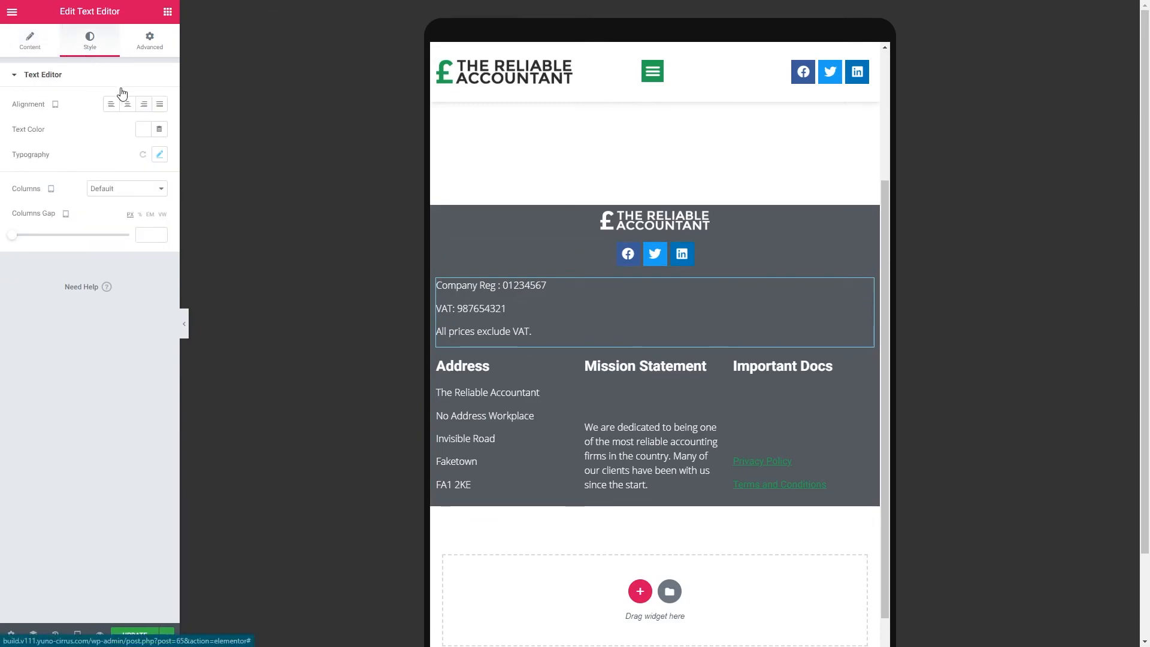
click(128, 105)
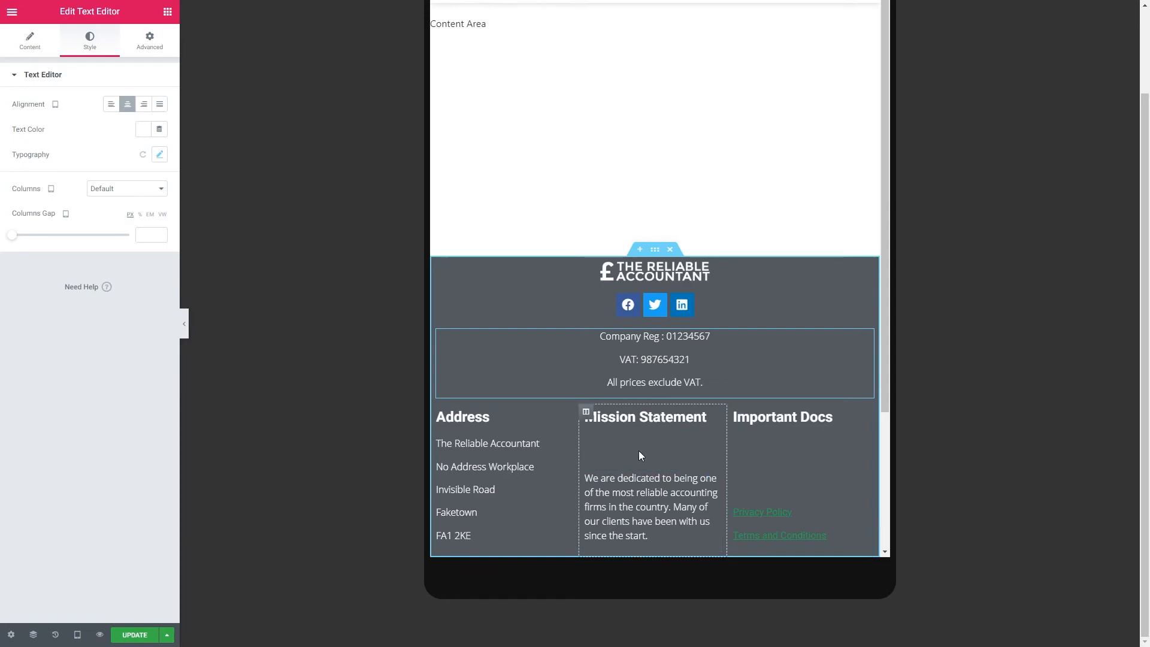
- Set the tablet vertical alignment of the Address, Mission Statement and Important Docs columns to Top
click(438, 413)
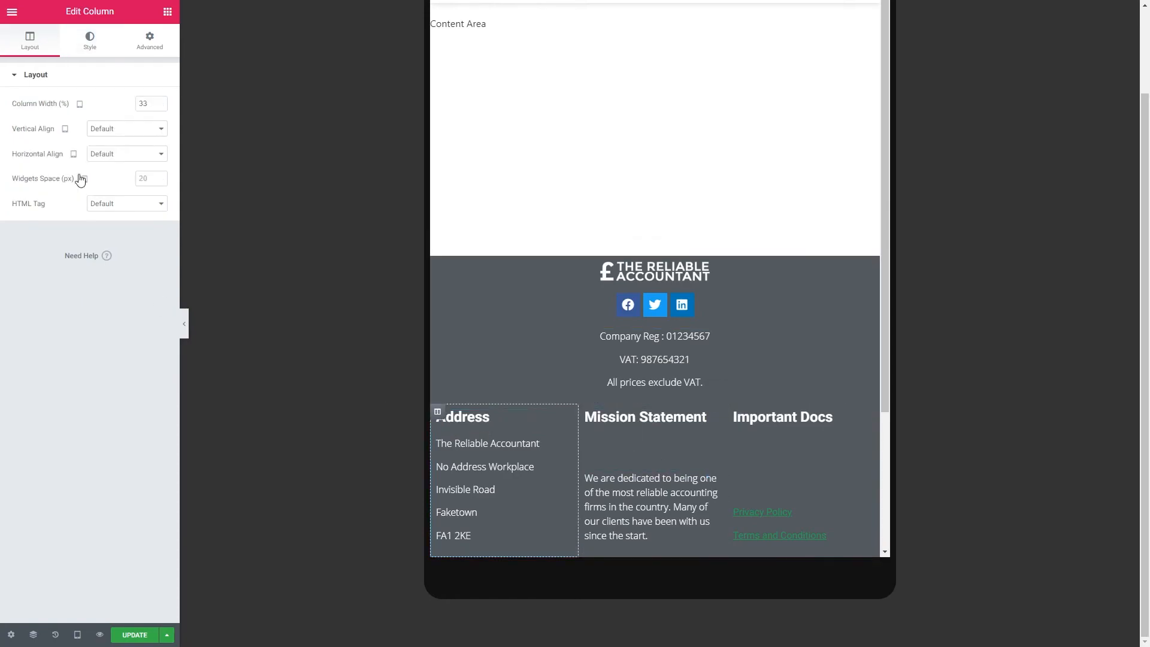
click(125, 131)
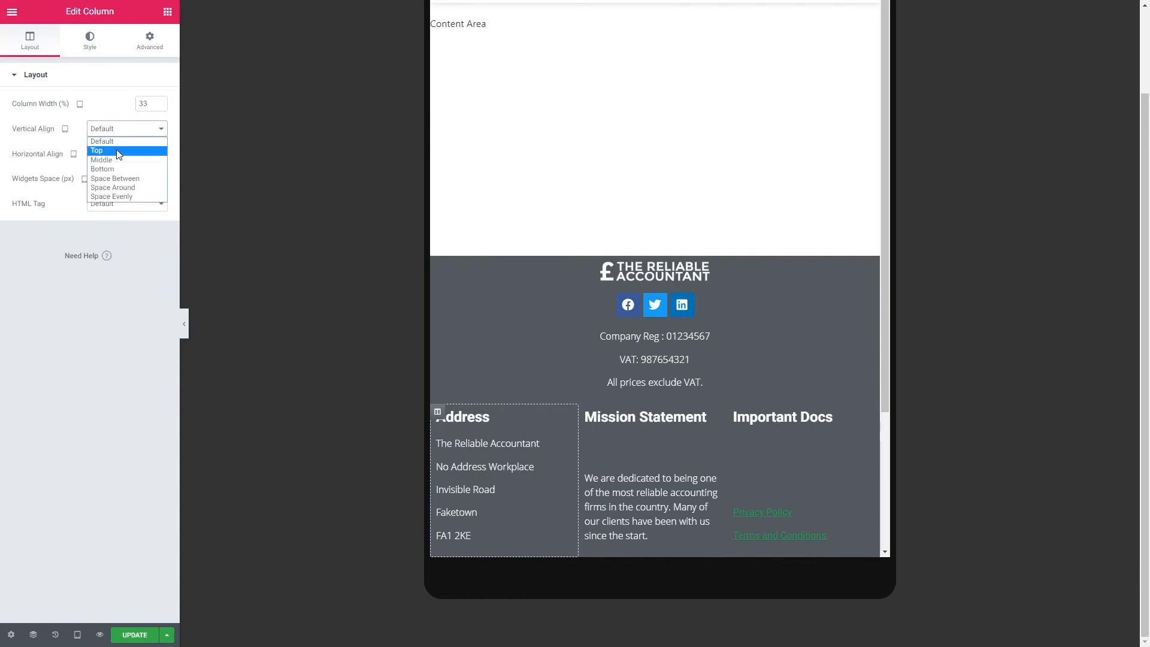
click(117, 153)
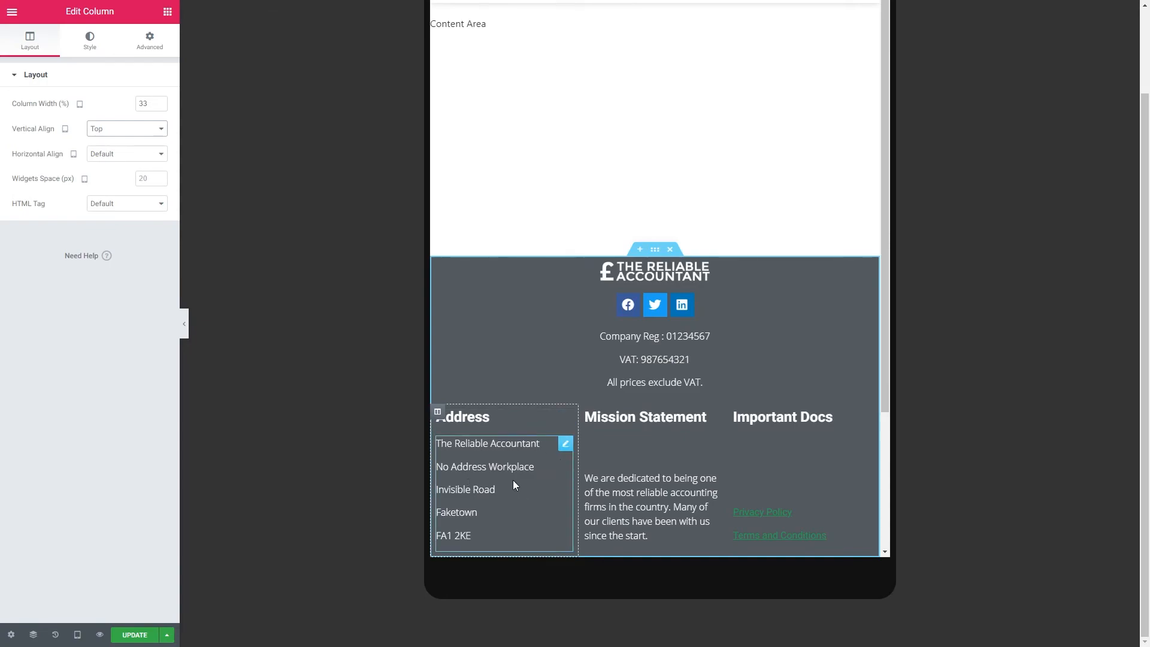
click(587, 413)
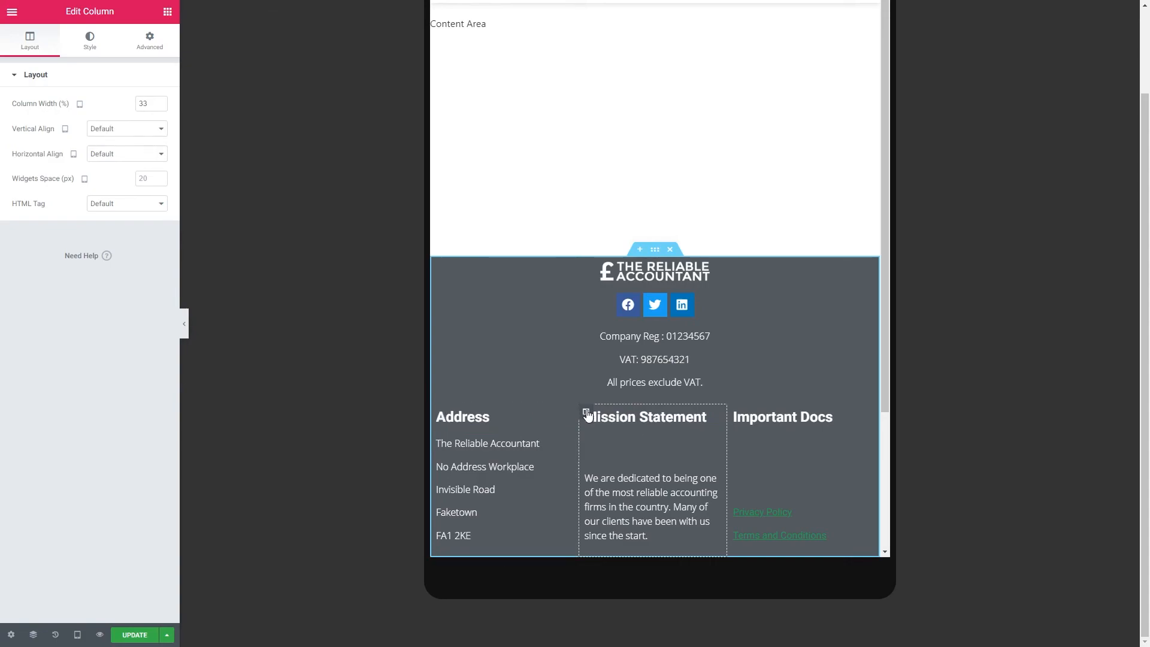
click(100, 129)
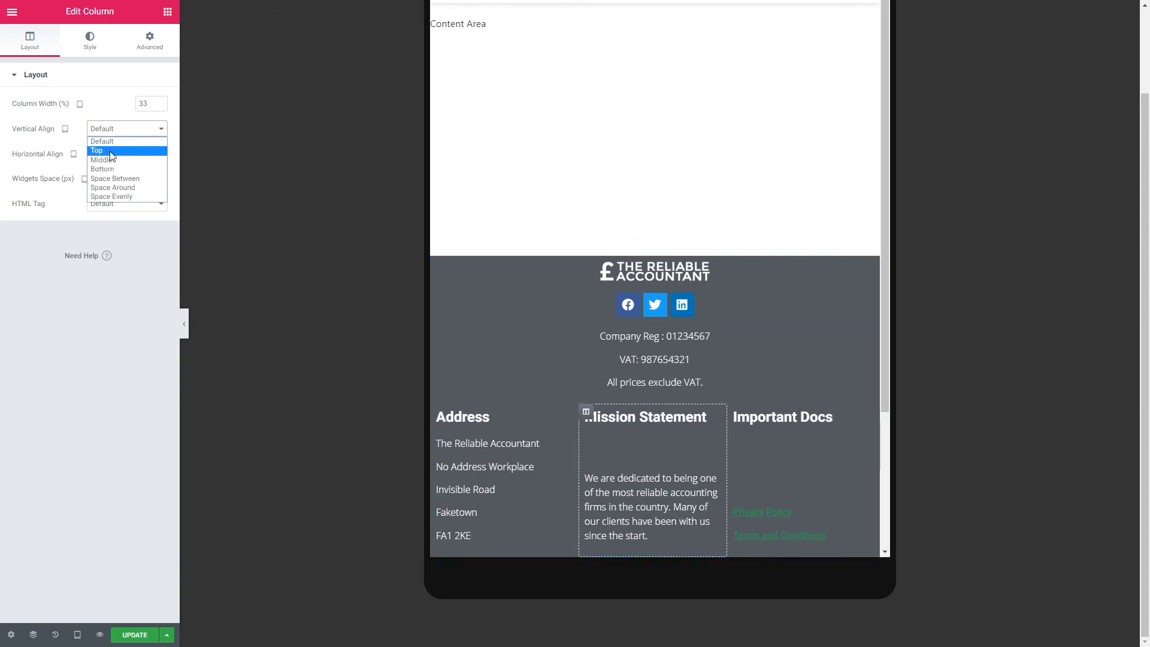
click(109, 152)
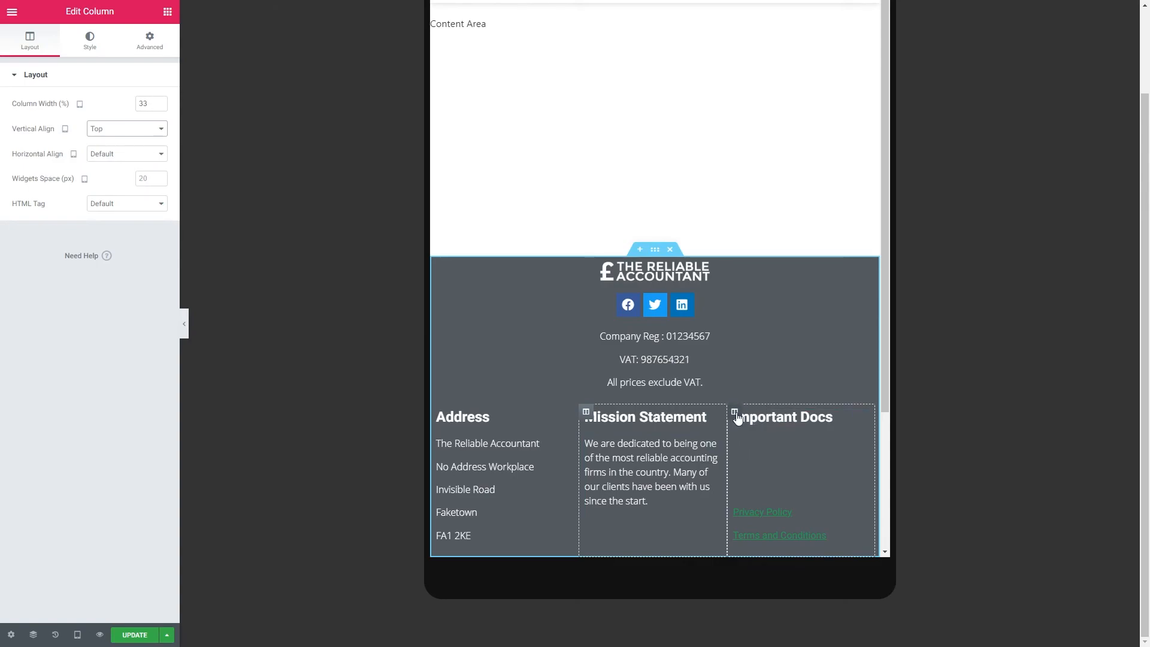
click(735, 413)
click(142, 127)
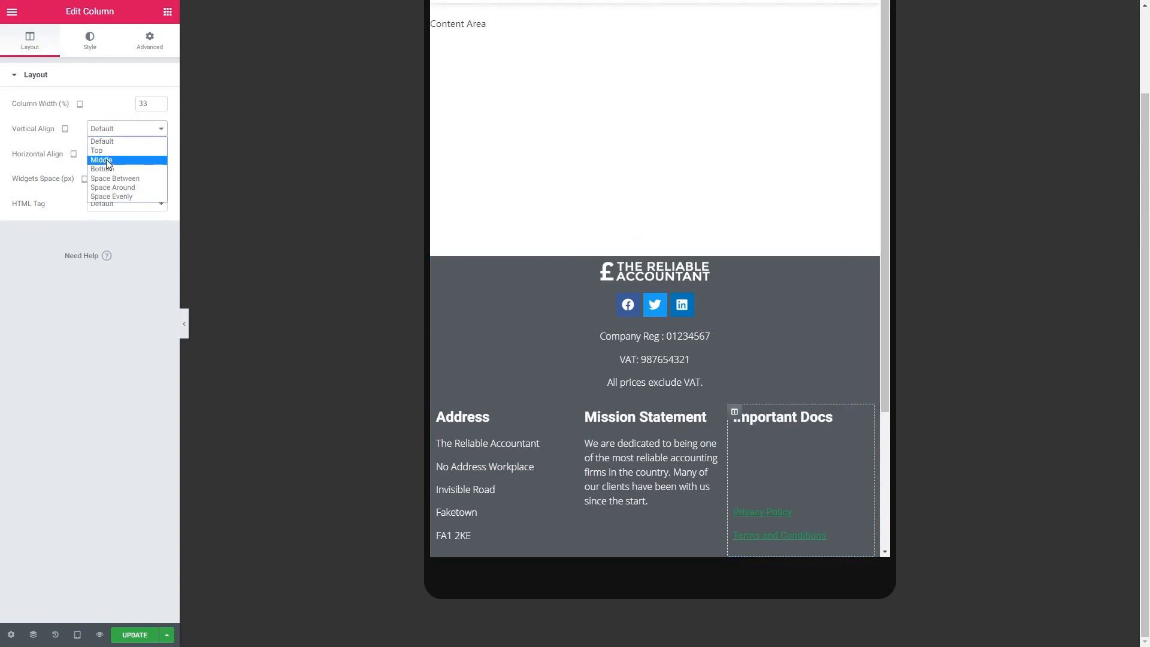
click(106, 159)
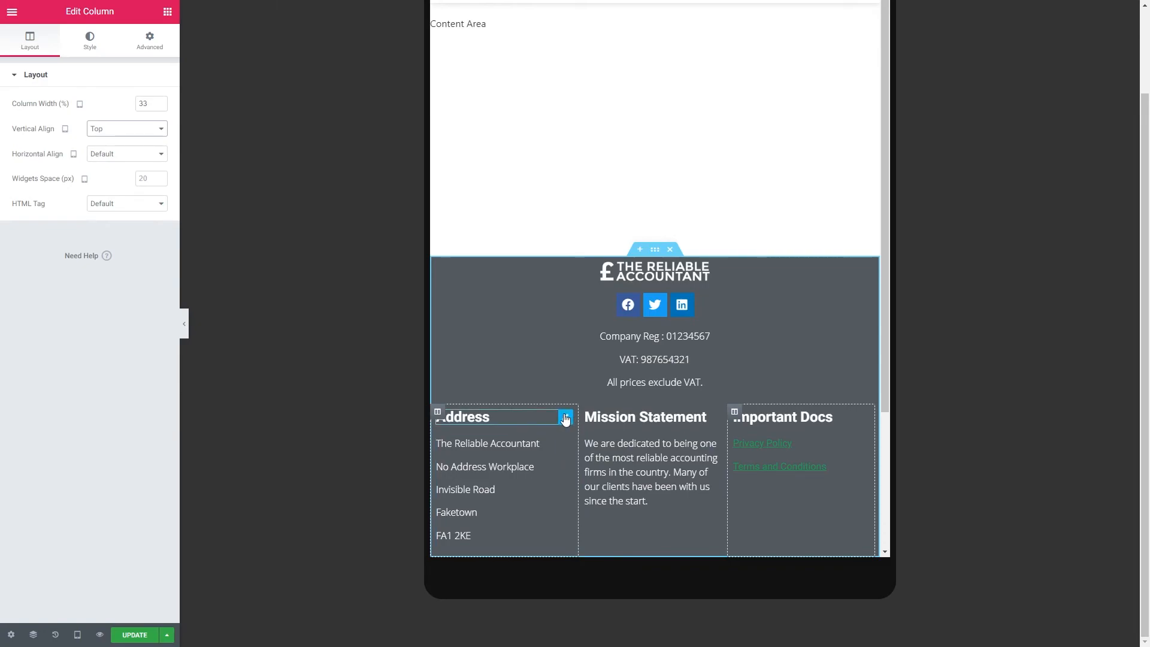
- Centre the Address, Mission Statement and Important Docs footer headings for tablet
click(565, 418)
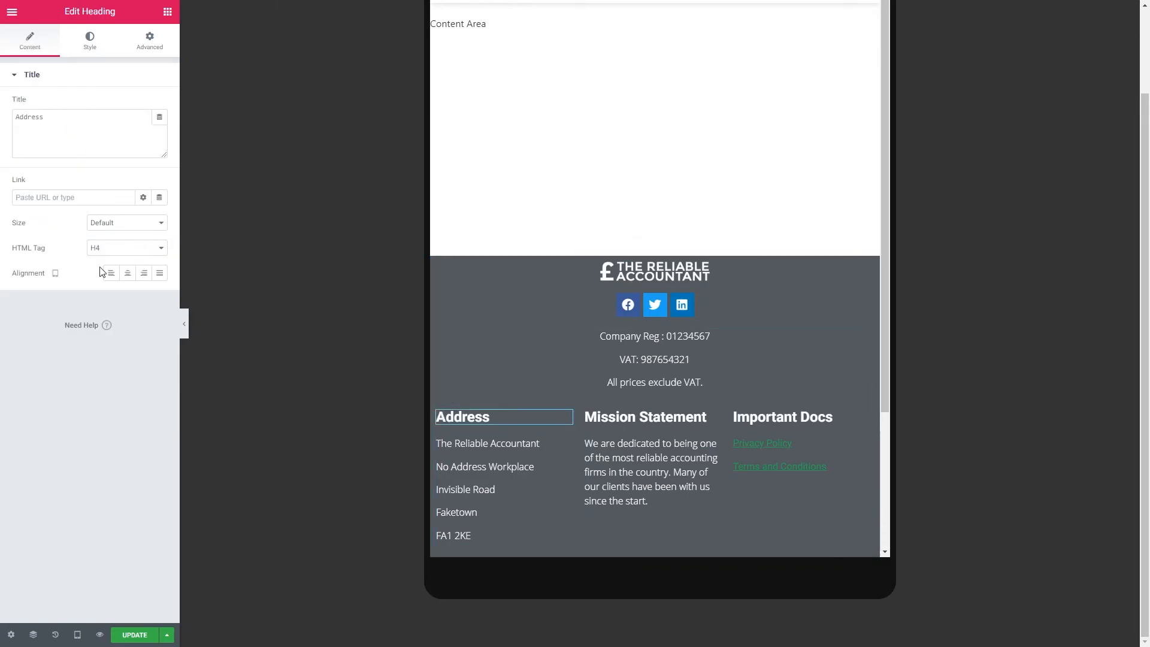
click(127, 273)
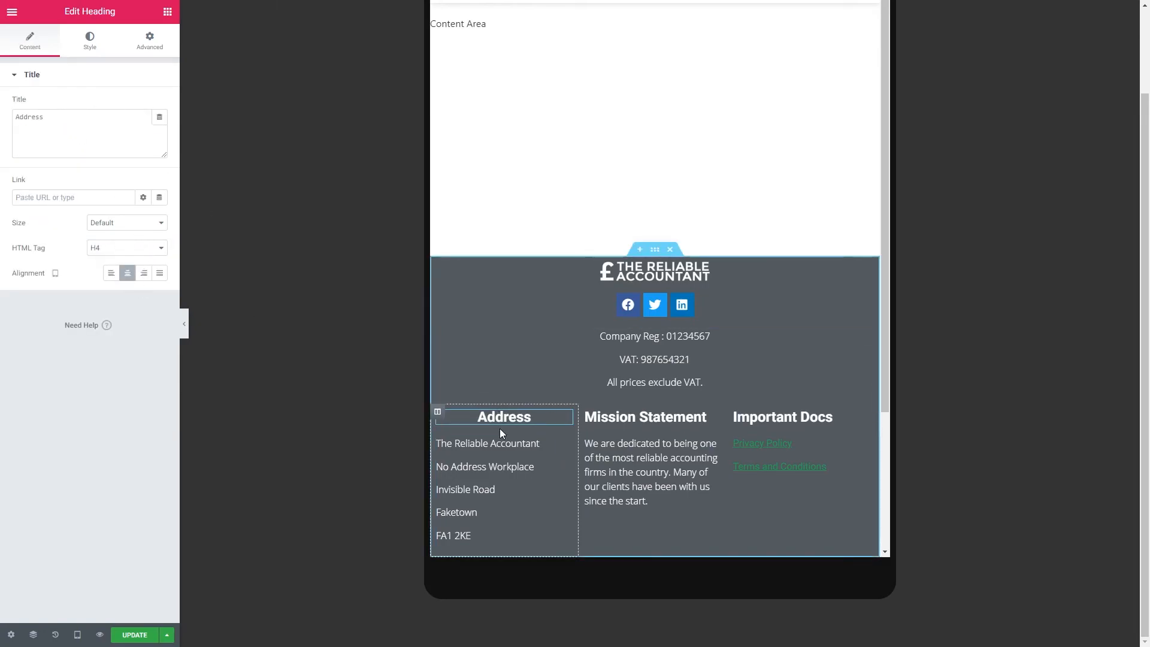
click(714, 416)
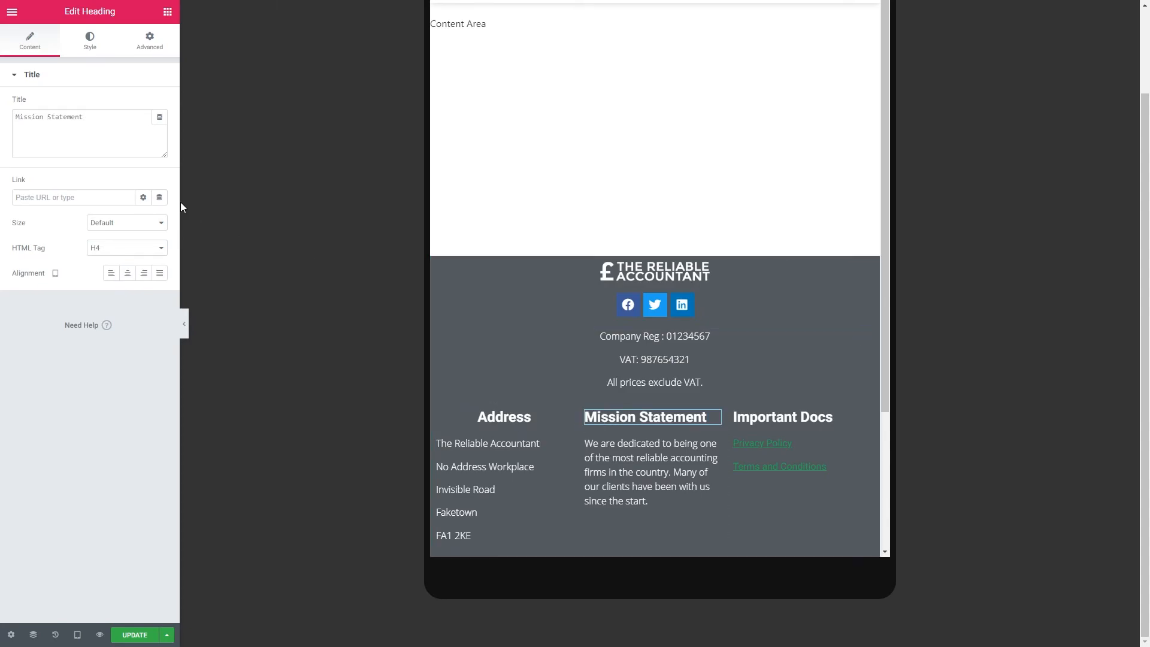
click(127, 273)
click(860, 417)
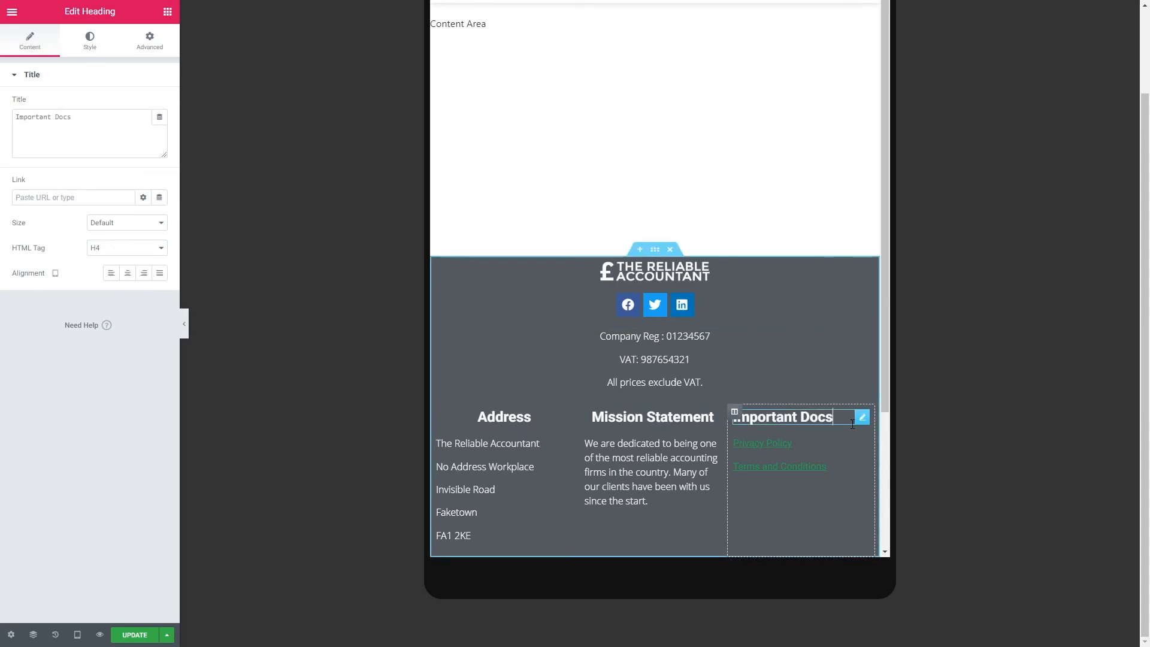
click(128, 273)
- Centre the text under the Address, Mission Statement and Important Docs headings for tablet
click(564, 444)
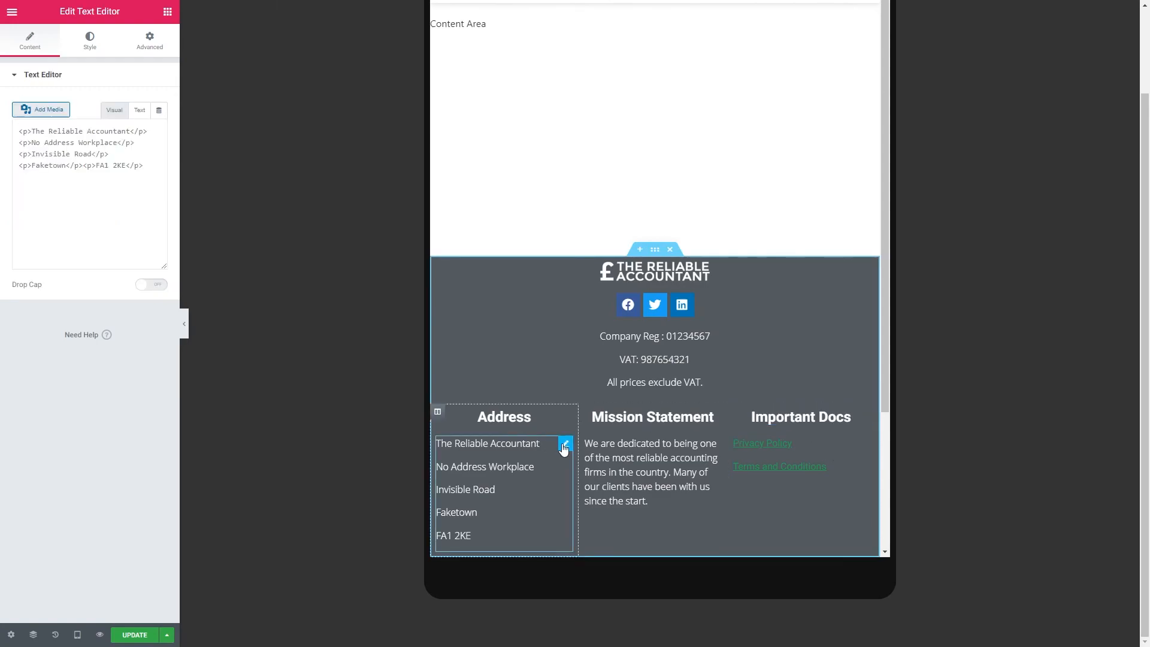
click(89, 42)
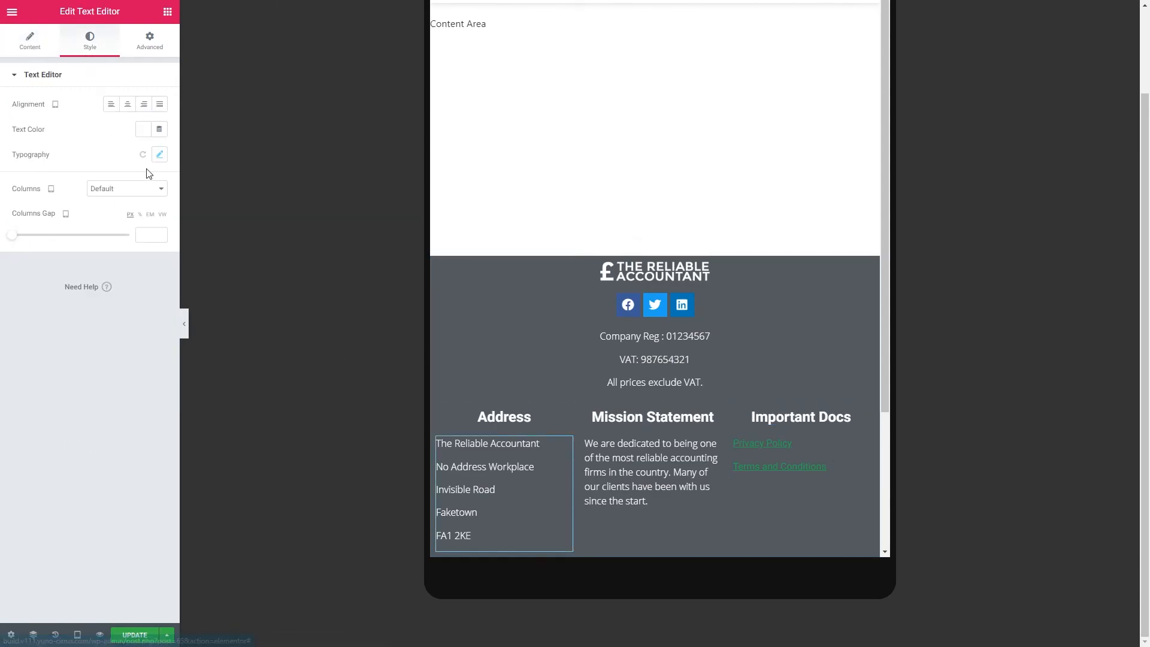
click(130, 106)
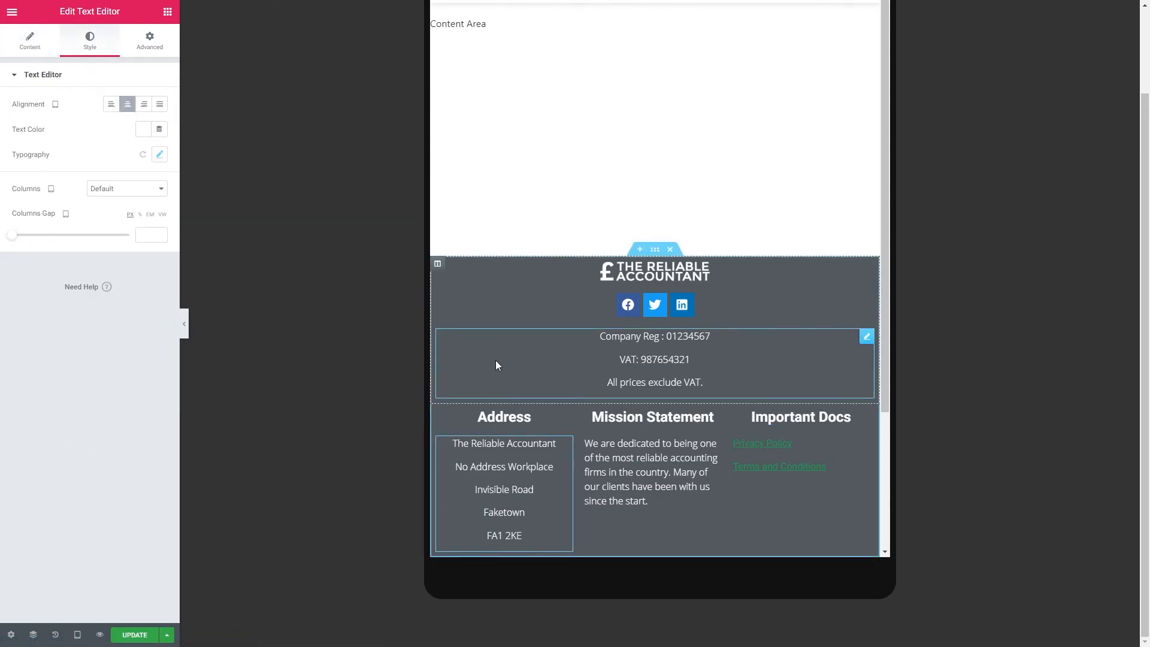
click(717, 443)
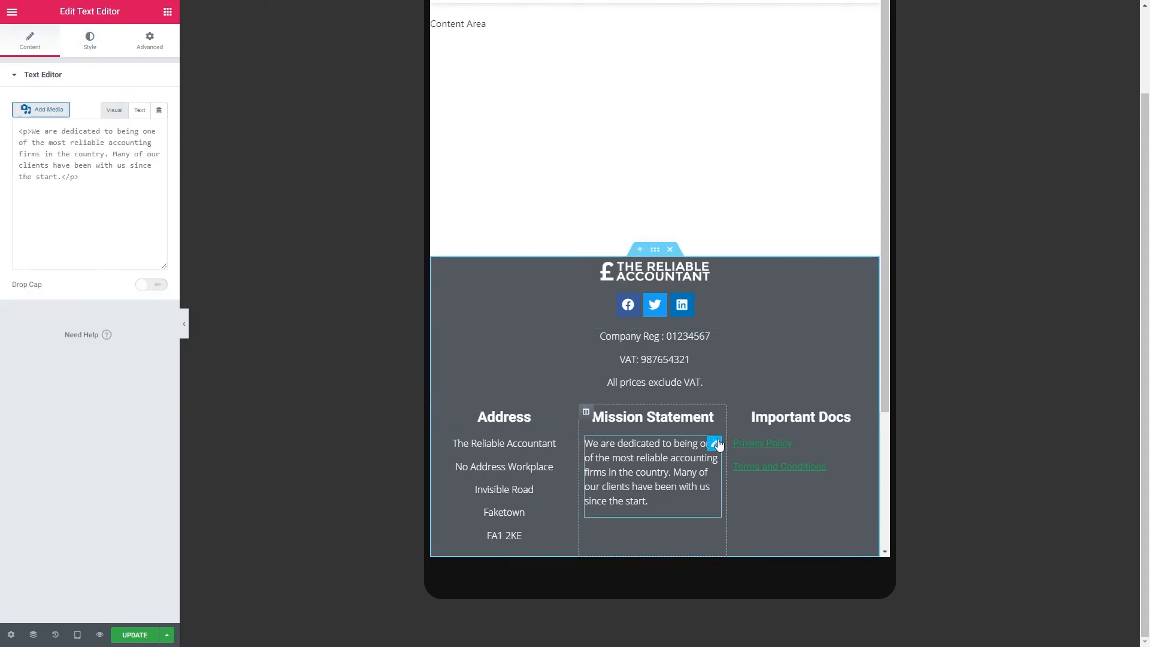
click(86, 48)
click(126, 105)
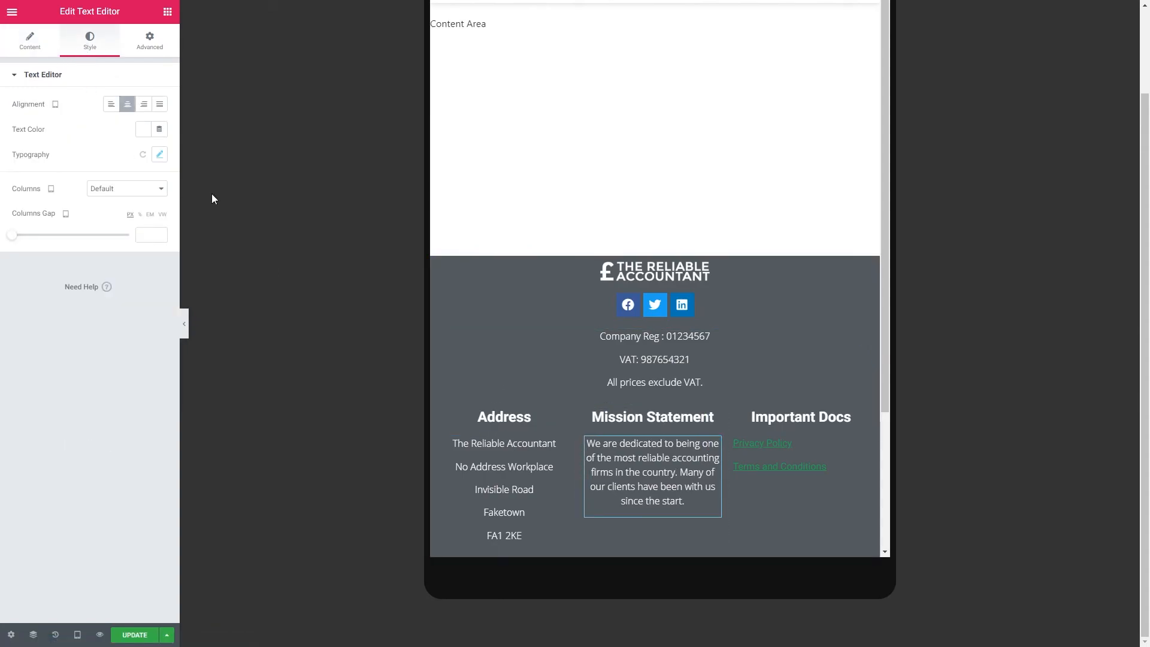
click(861, 446)
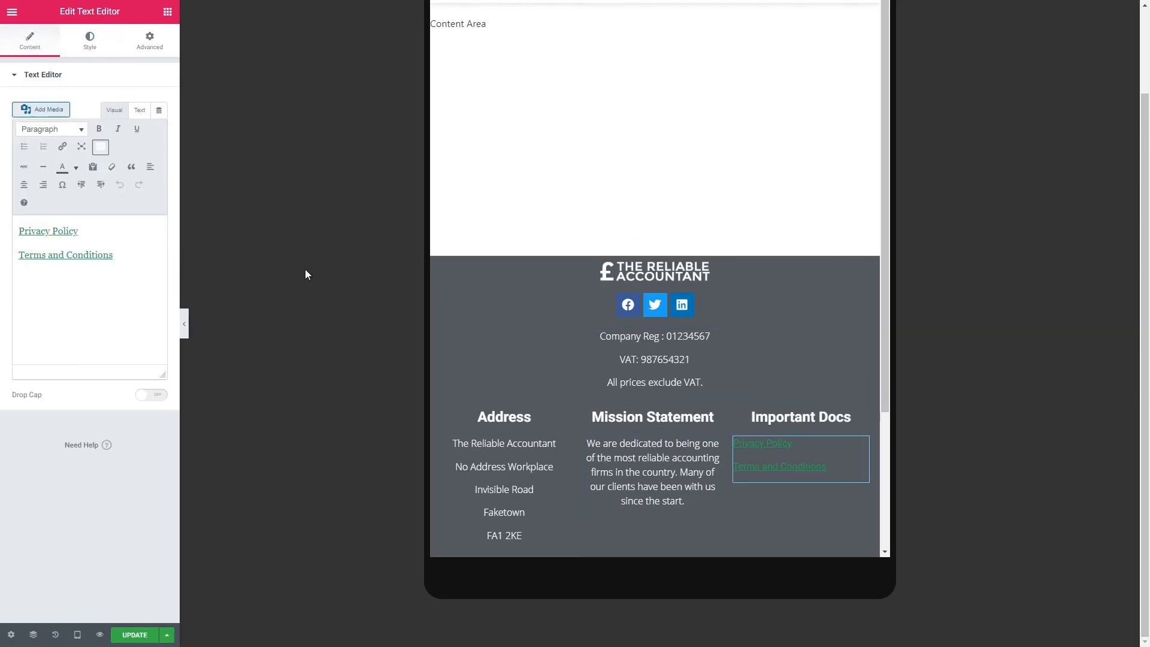
click(87, 42)
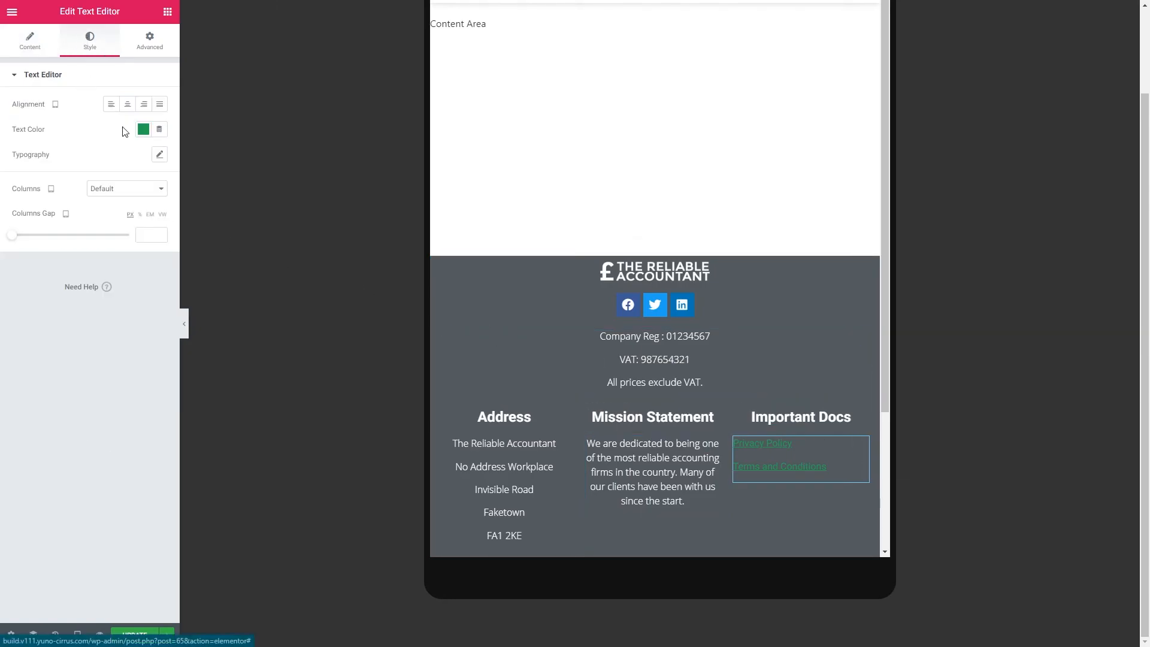
click(127, 104)
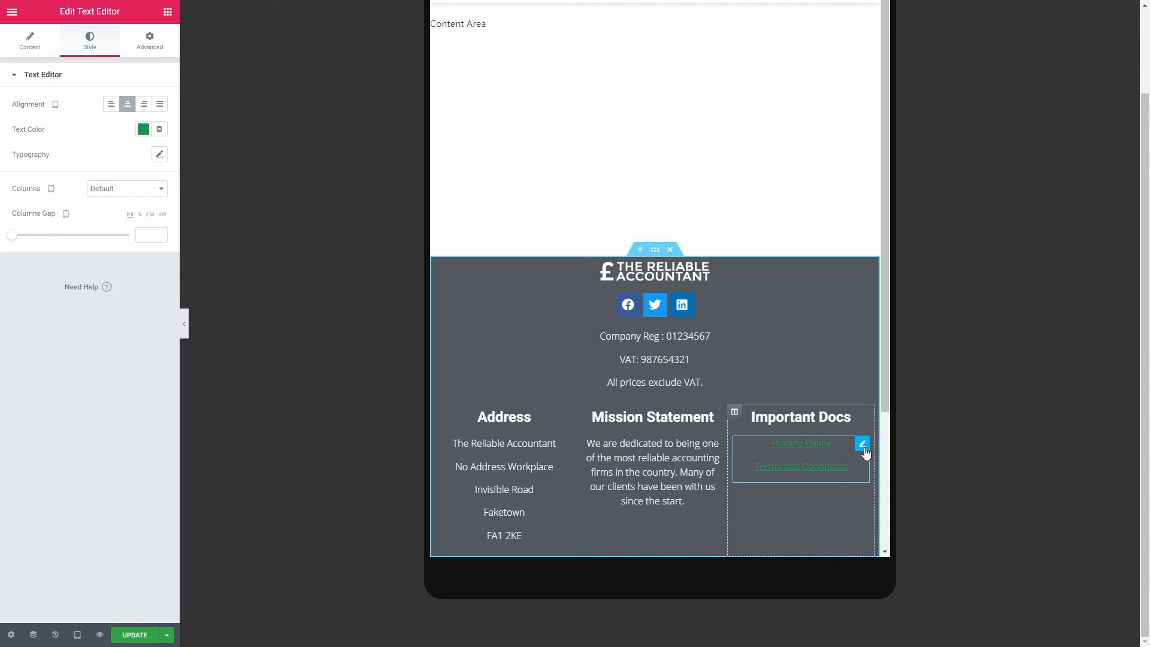
- Set the typography of the Important Docs links to Open Sans with weight 100
click(159, 154)
click(112, 192)
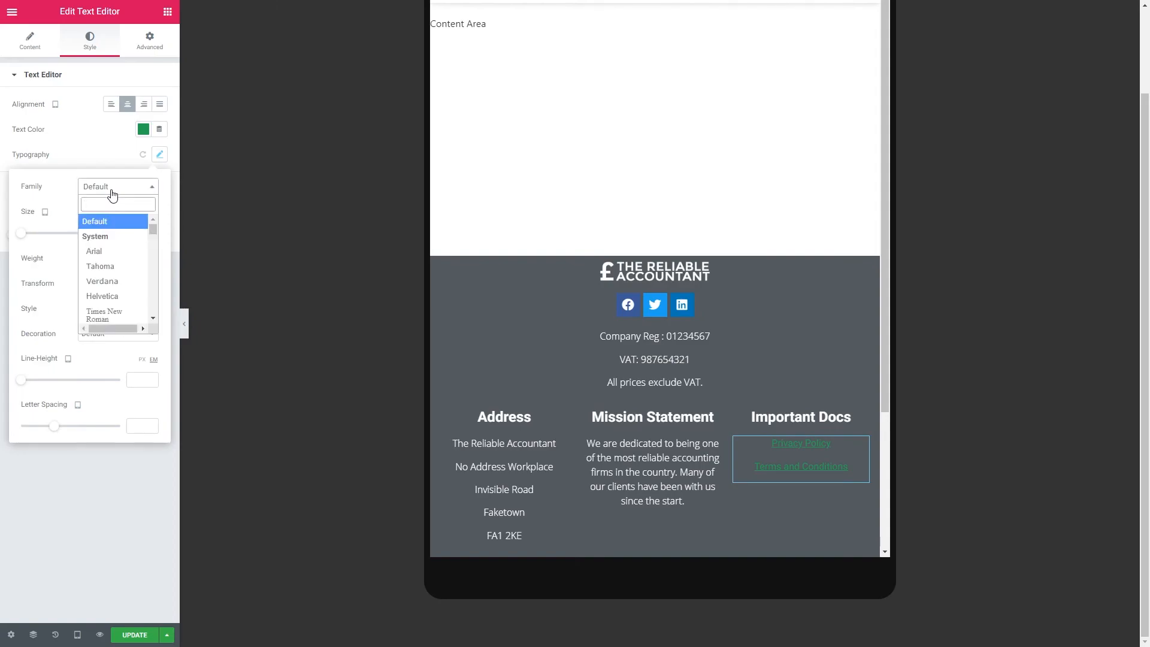
text(open)
click(123, 238)
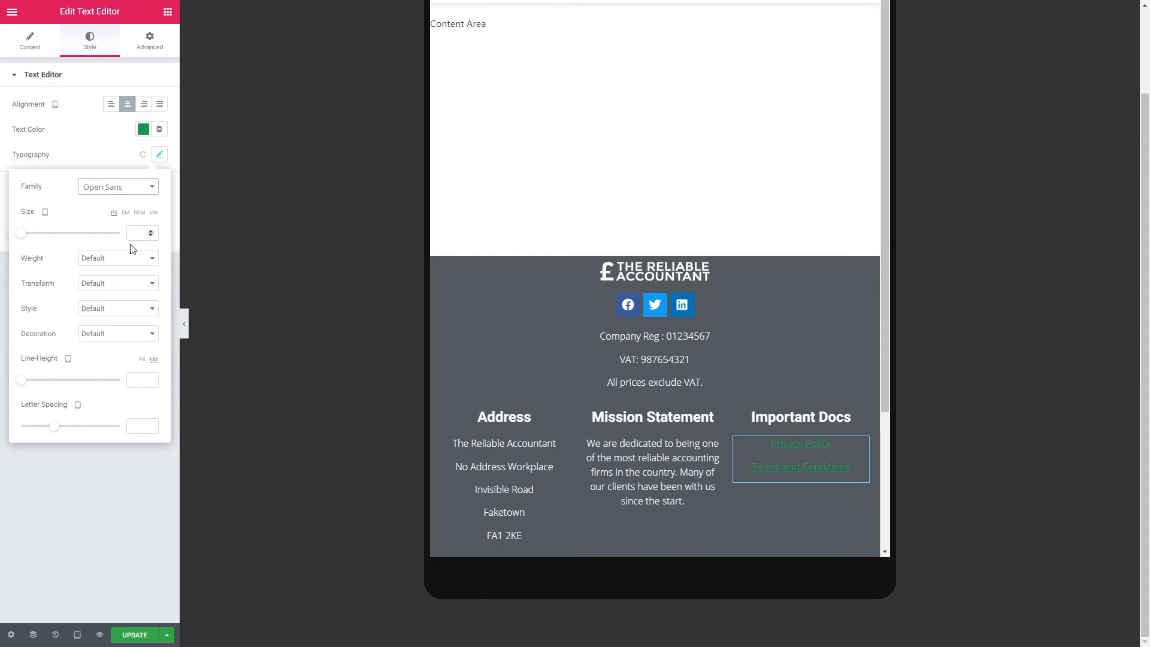
click(114, 259)
click(105, 274)
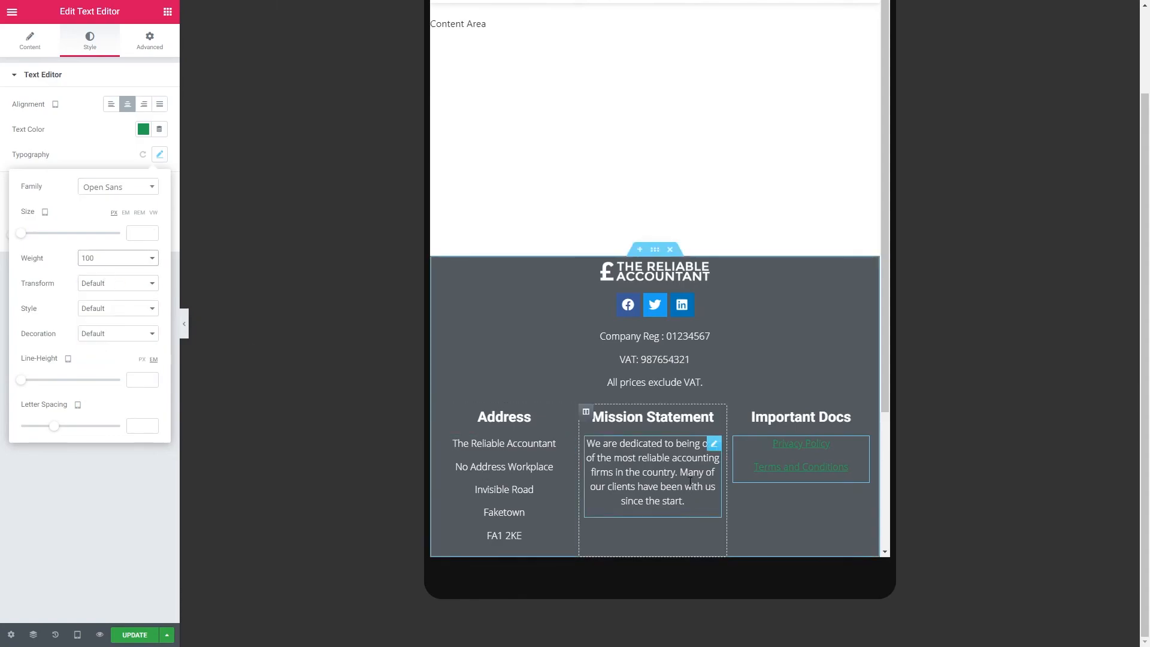
- Examine the whole tablet footer layout with the editor panel temporarily hidden
click(183, 322)
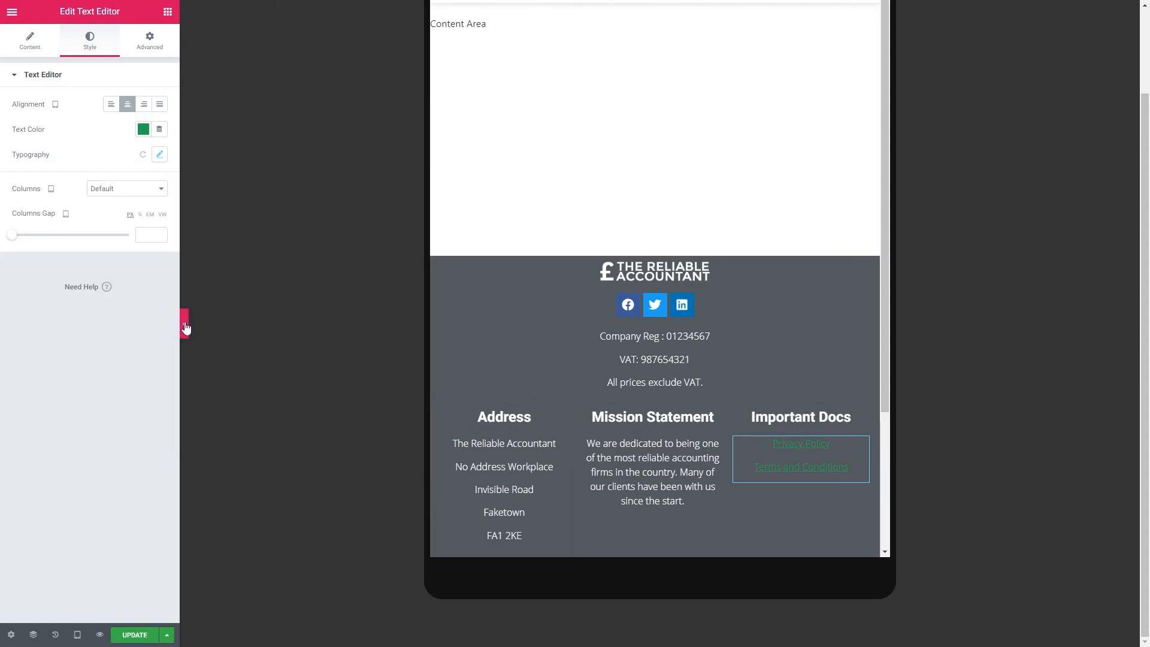
scroll(533, 451, up, 1)
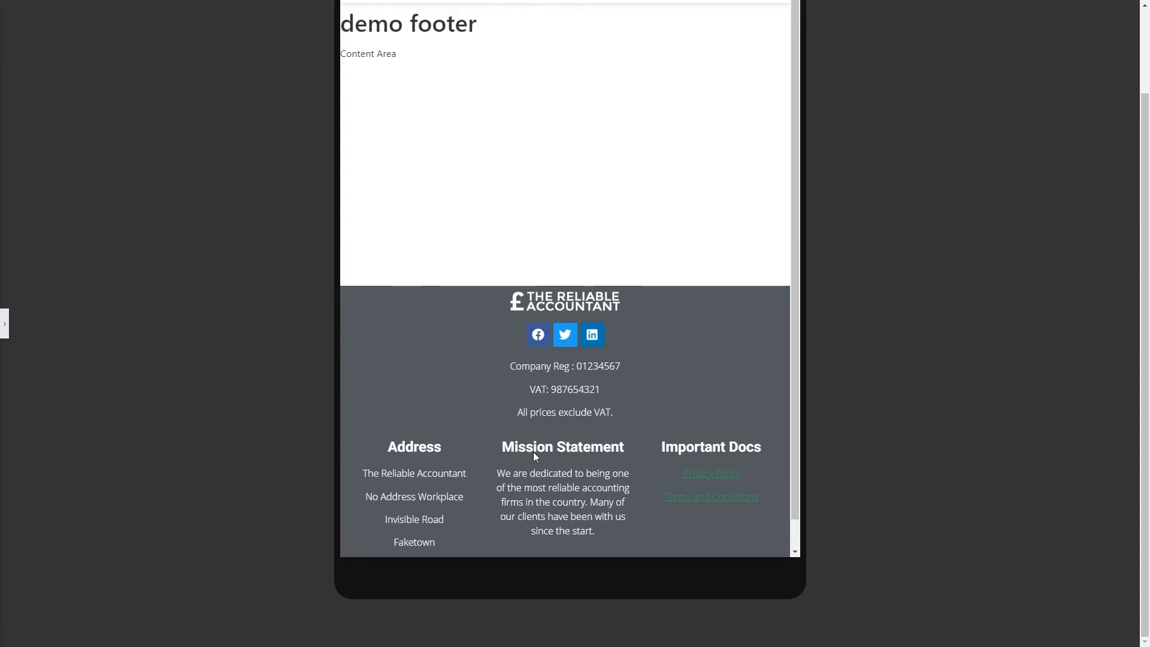
scroll(533, 452, down, 1)
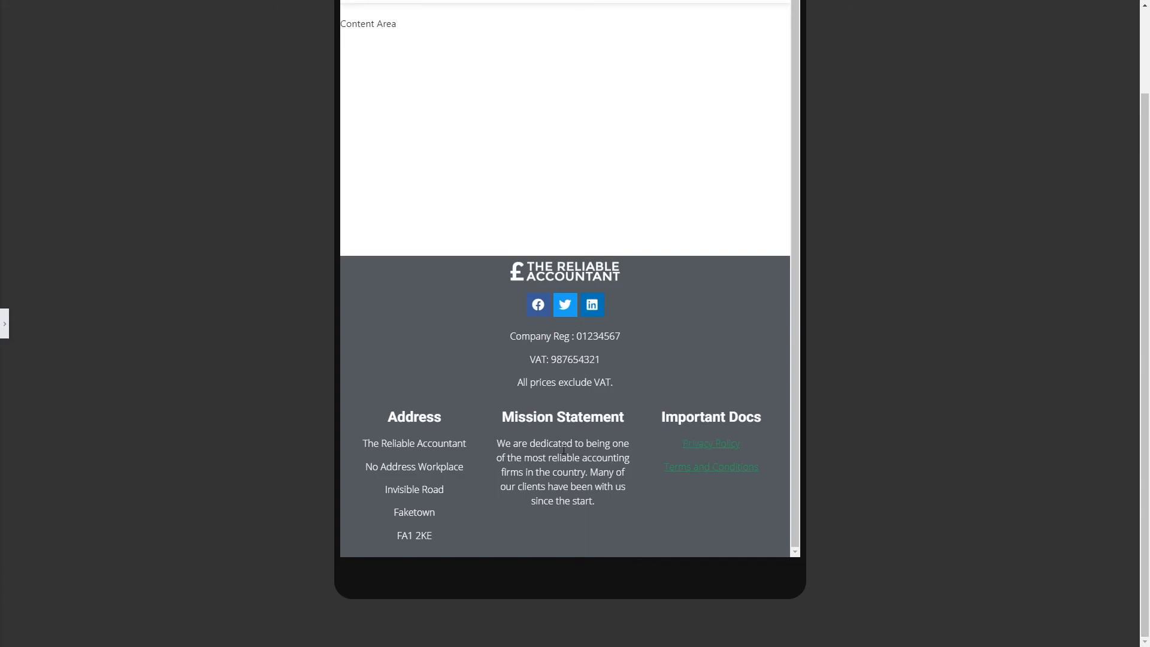
click(4, 324)
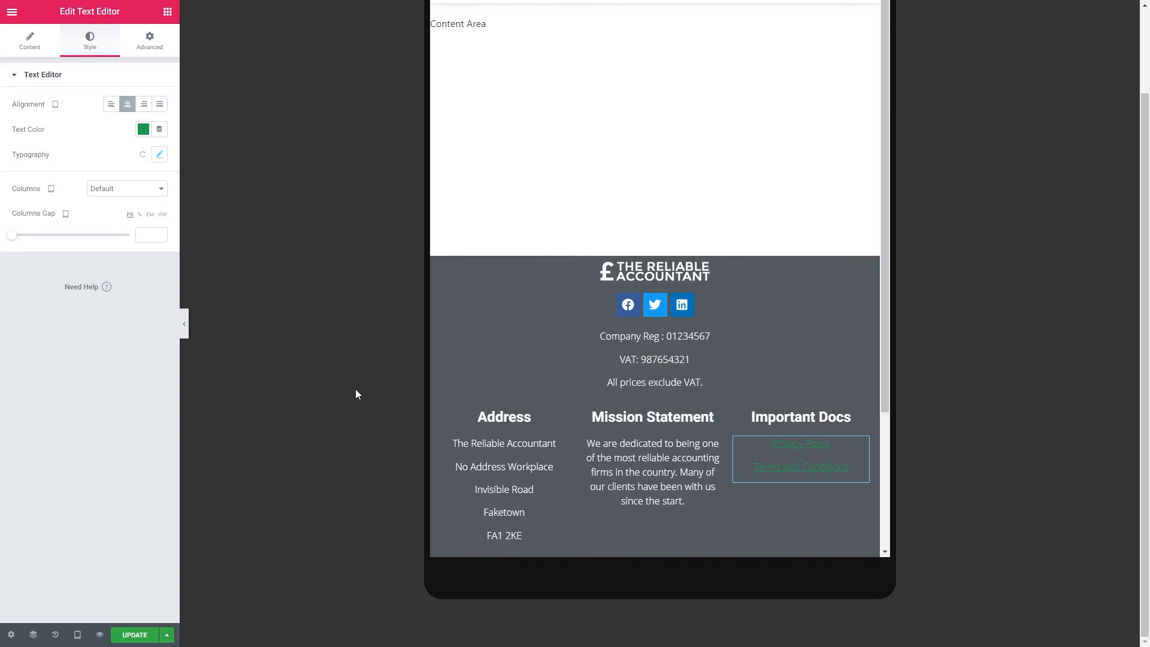
- Switch to the Mobile preview and set the footer logo image's width to 50%
click(78, 635)
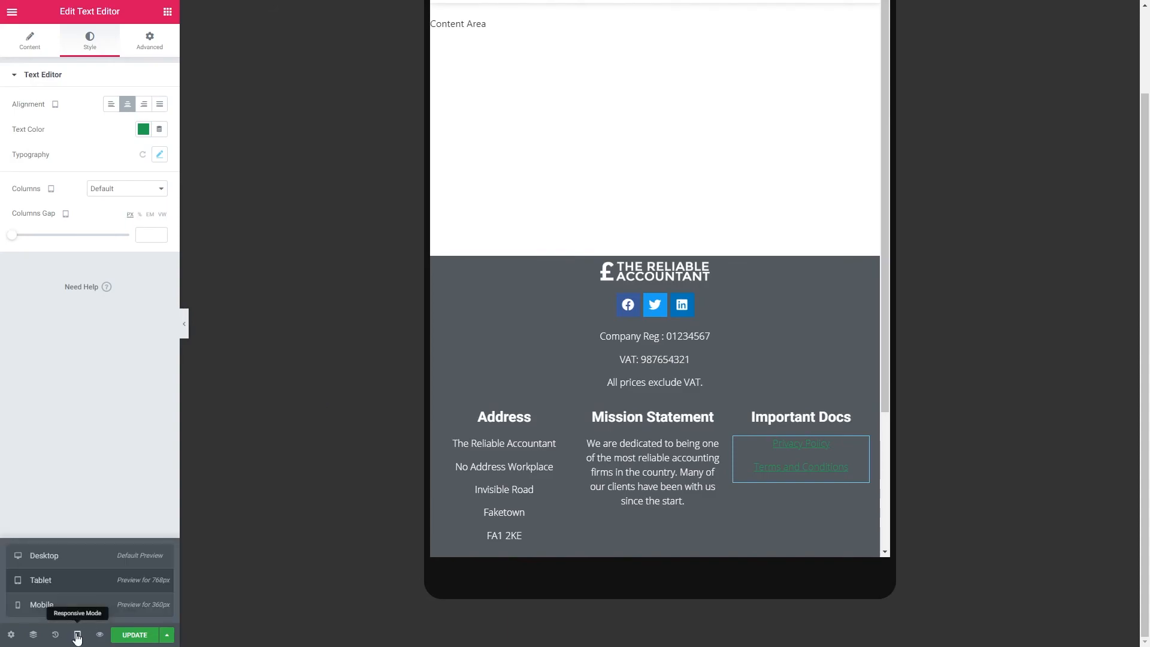
click(46, 604)
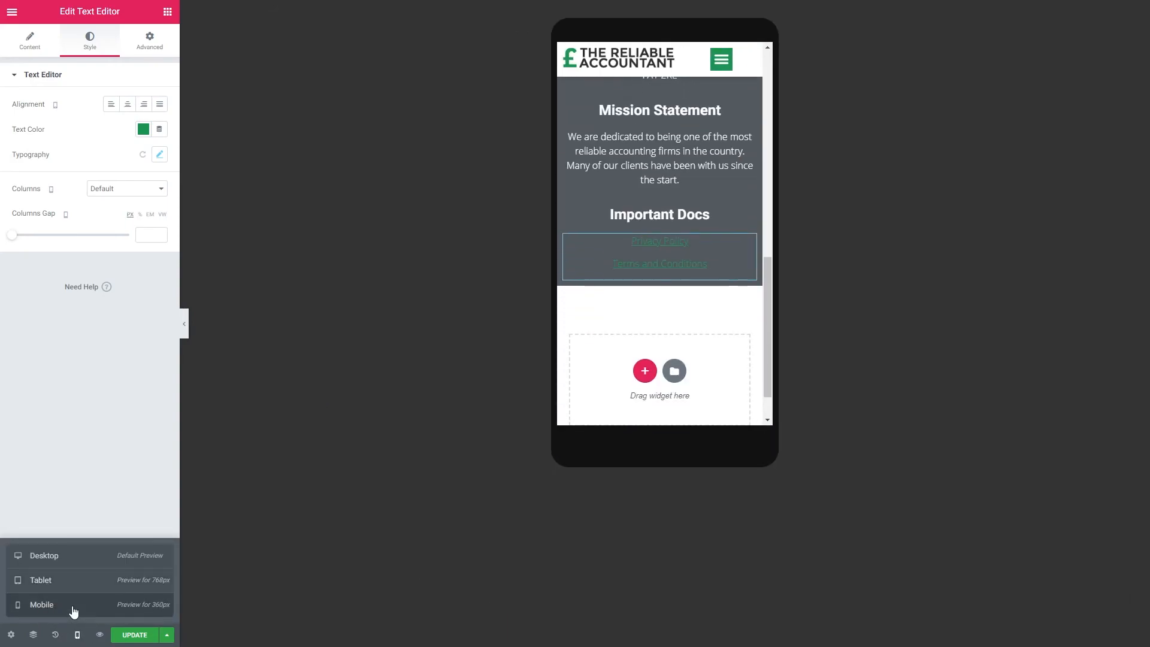
scroll(684, 260, up, 10)
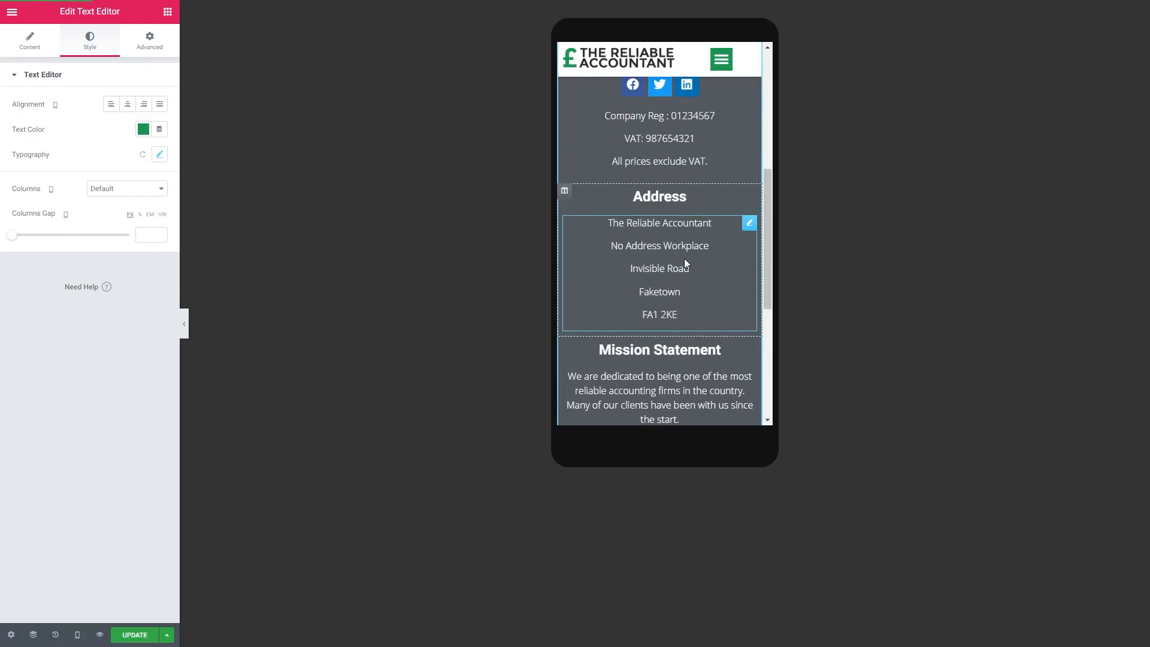
scroll(685, 262, down, 10)
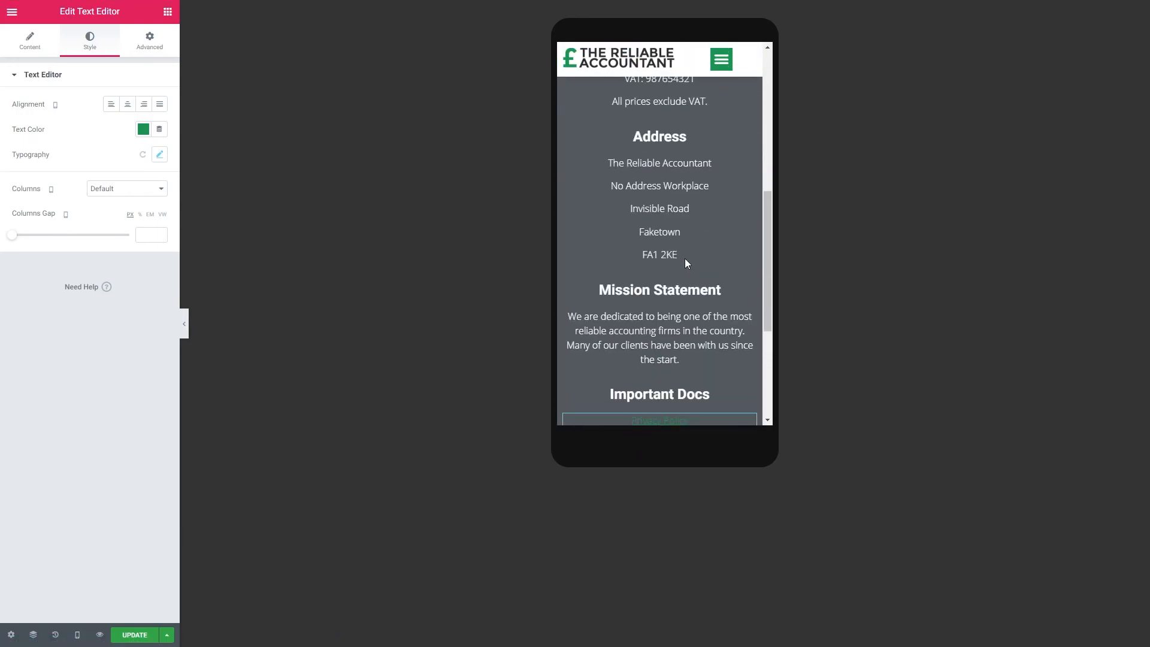
scroll(686, 261, up, 5)
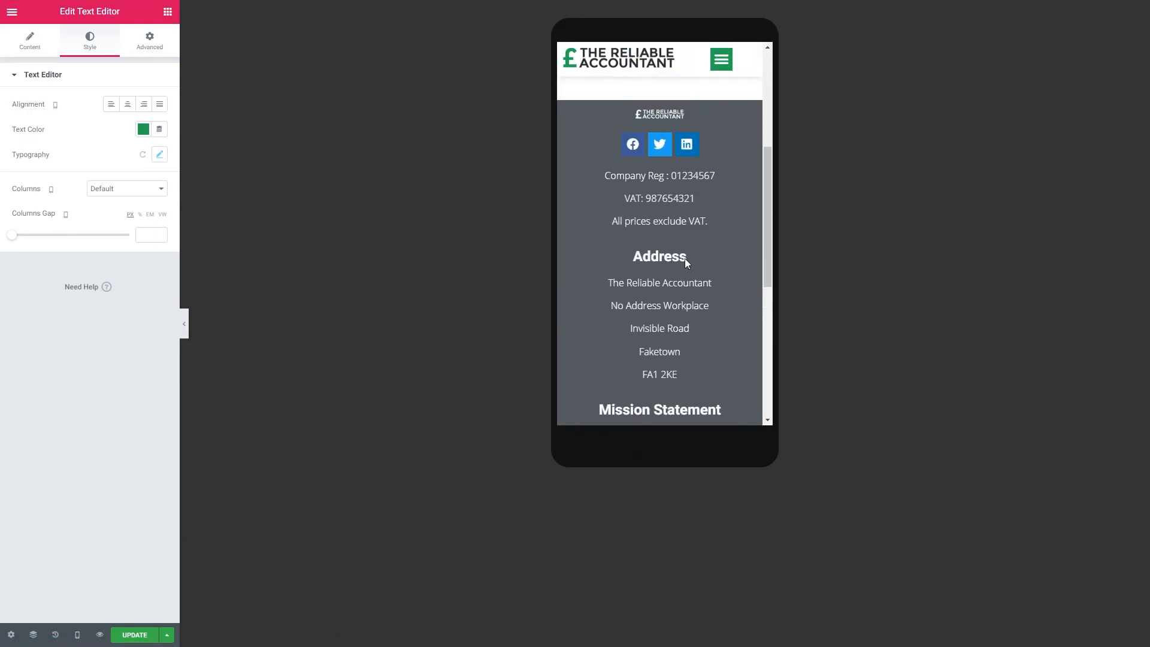
scroll(686, 258, down, 5)
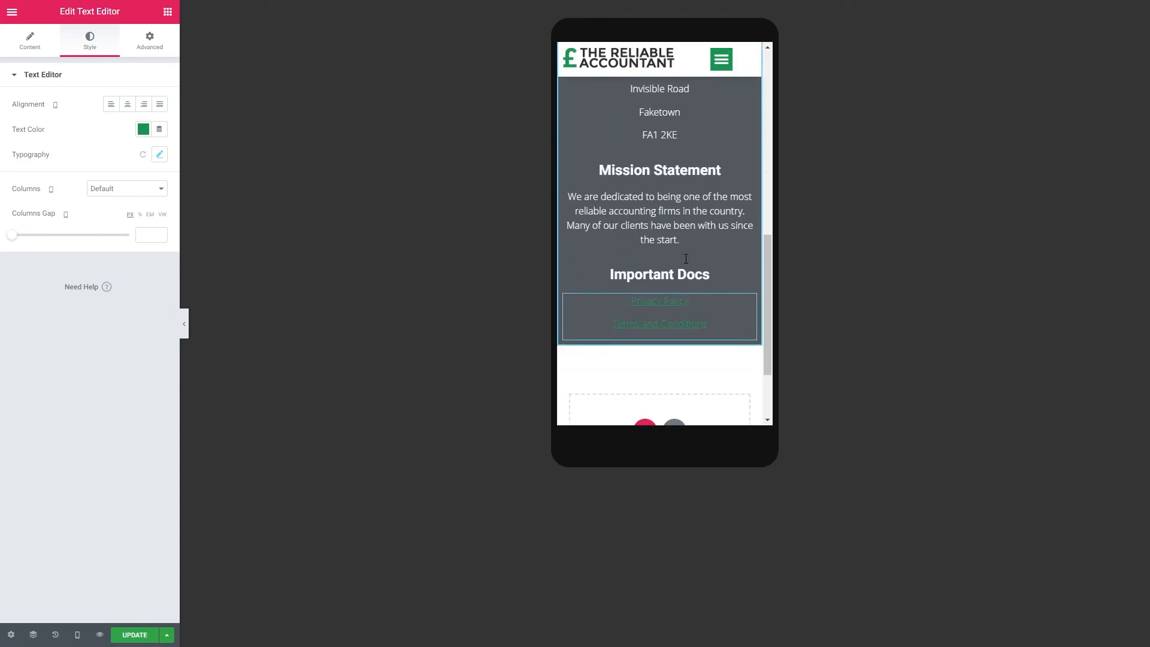
scroll(681, 256, up, 5)
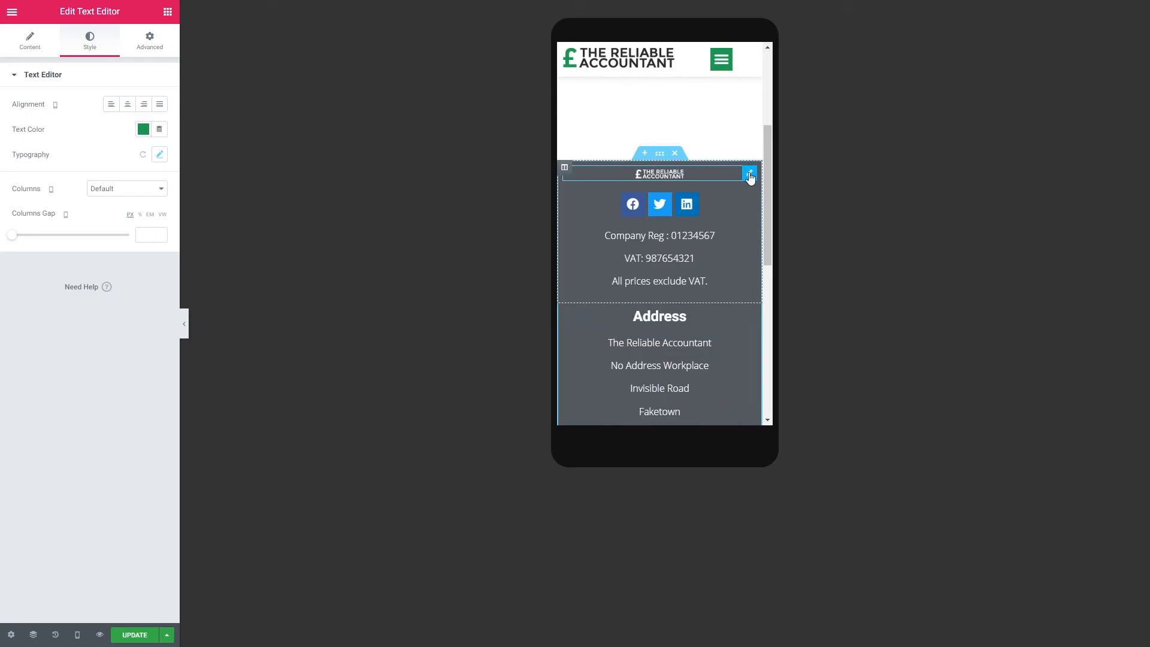
click(749, 175)
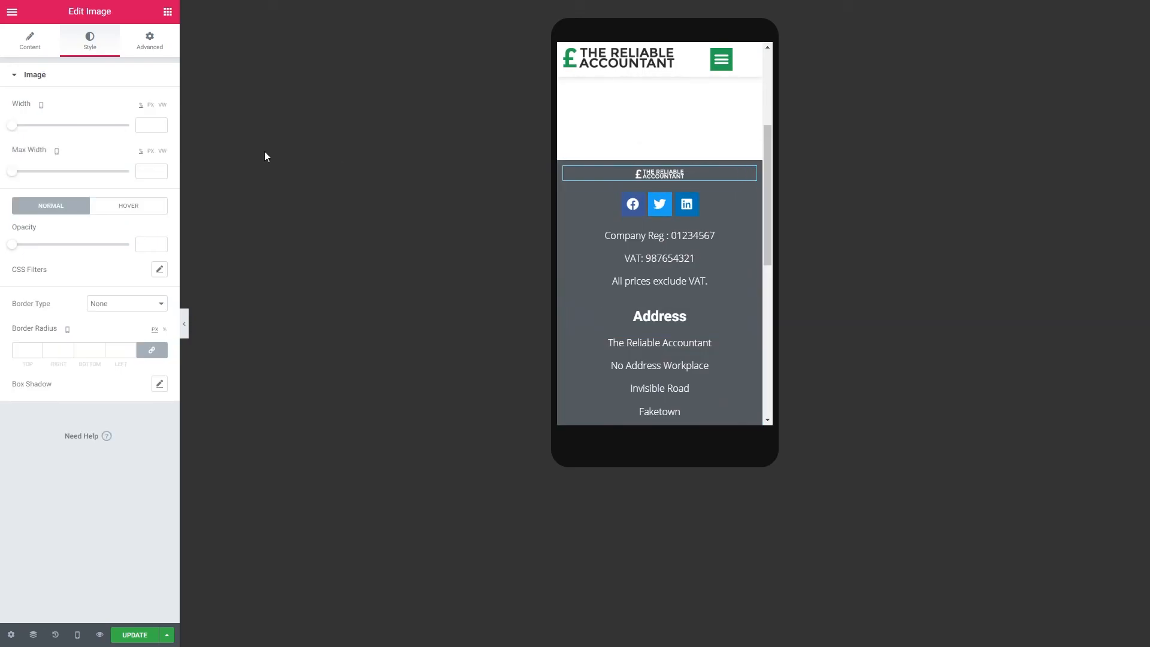
drag(15, 127, 70, 127)
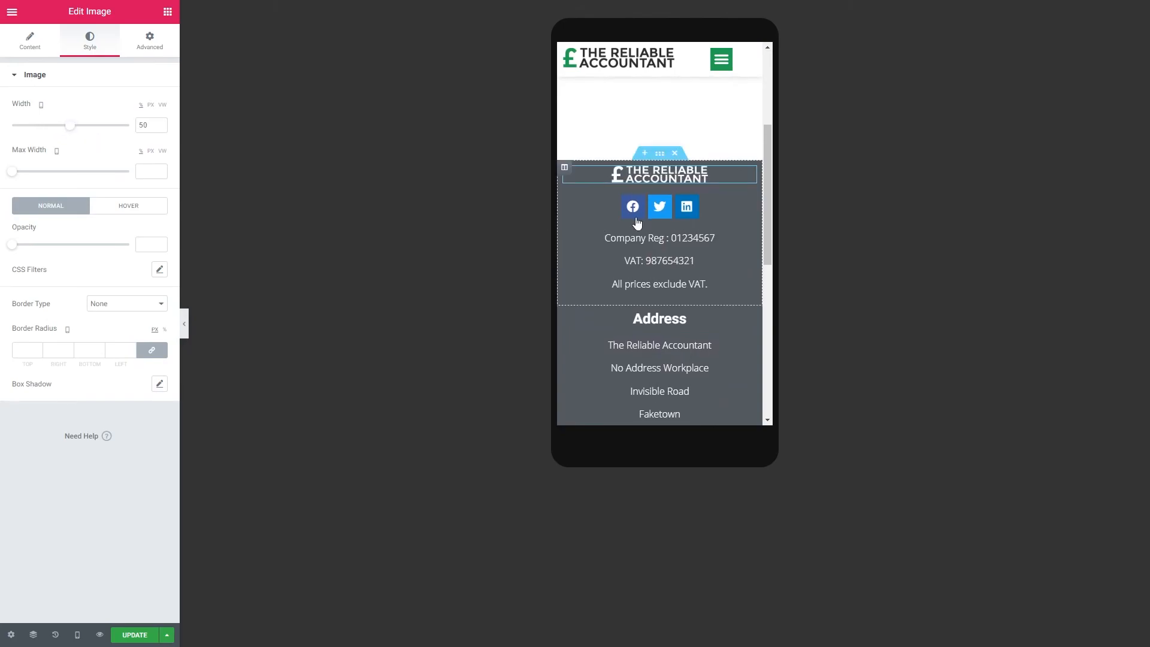
- Examine the footer's mobile layout from the logo down to the Important Docs links
scroll(738, 218, down, 3)
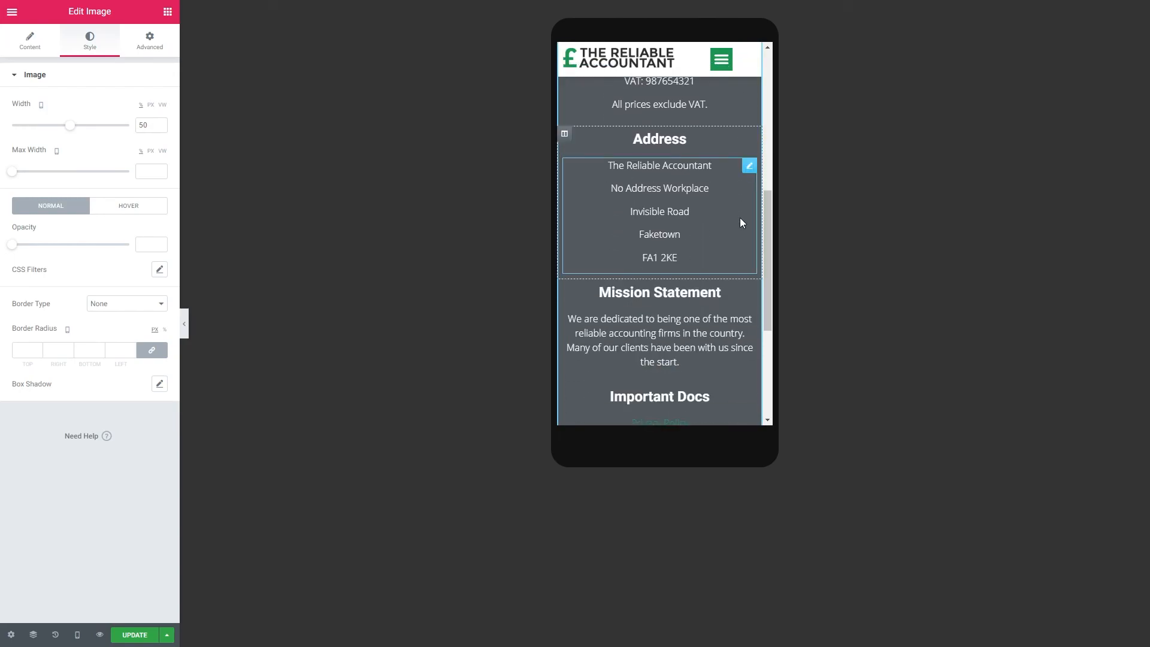
scroll(739, 218, up, 2)
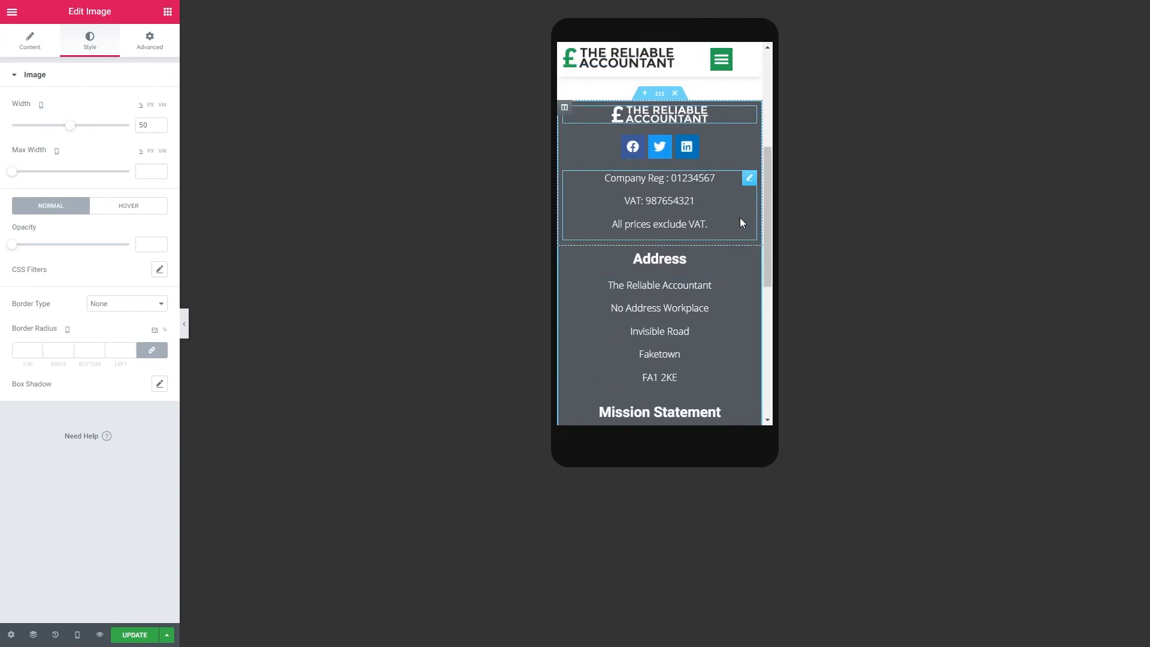
scroll(739, 218, down, 2)
scroll(740, 222, down, 3)
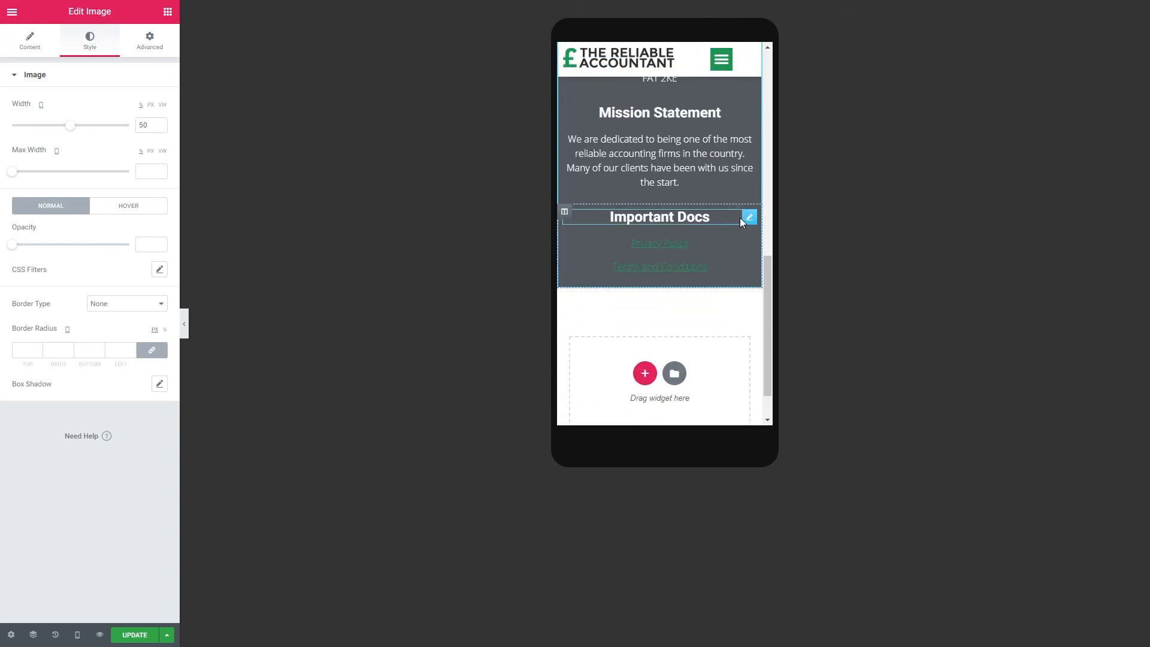
scroll(741, 222, up, 4)
scroll(740, 222, up, 4)
scroll(741, 222, down, 3)
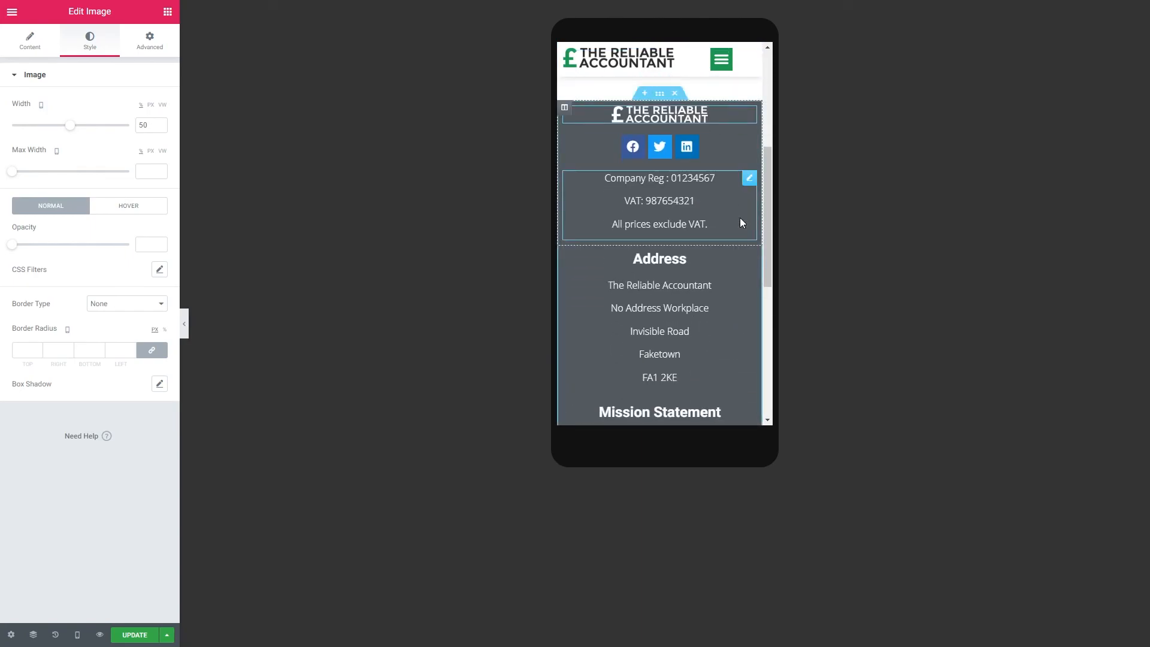
- Save the demo footer template and exit the editor to the WordPress dashboard
click(134, 634)
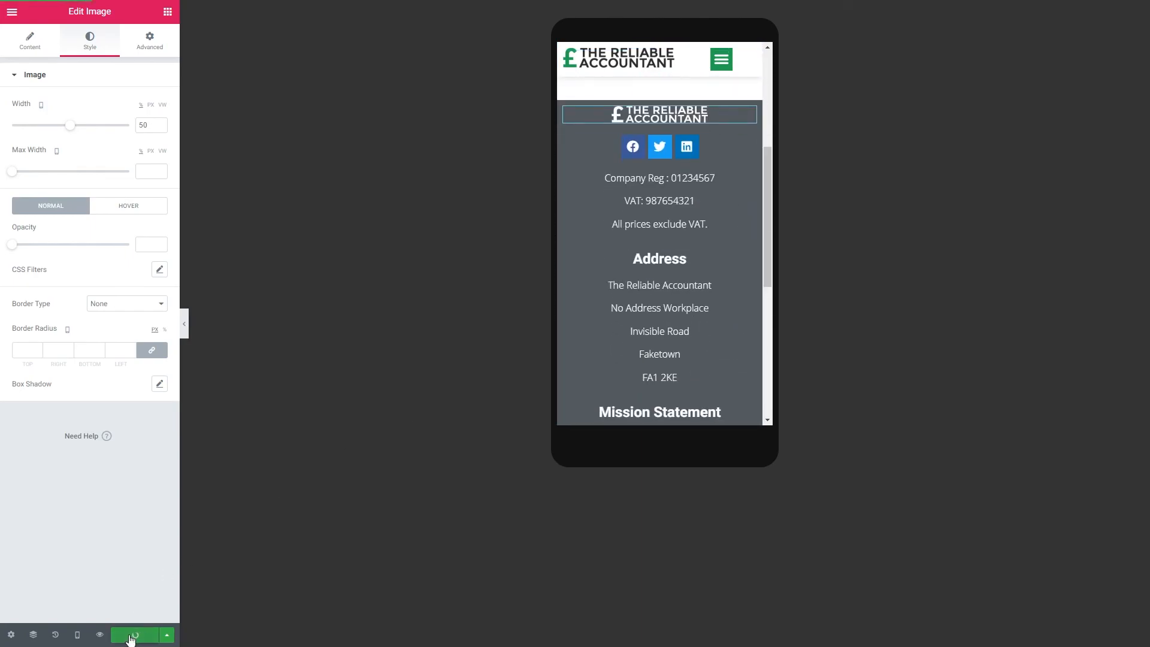
scroll(631, 343, up, 5)
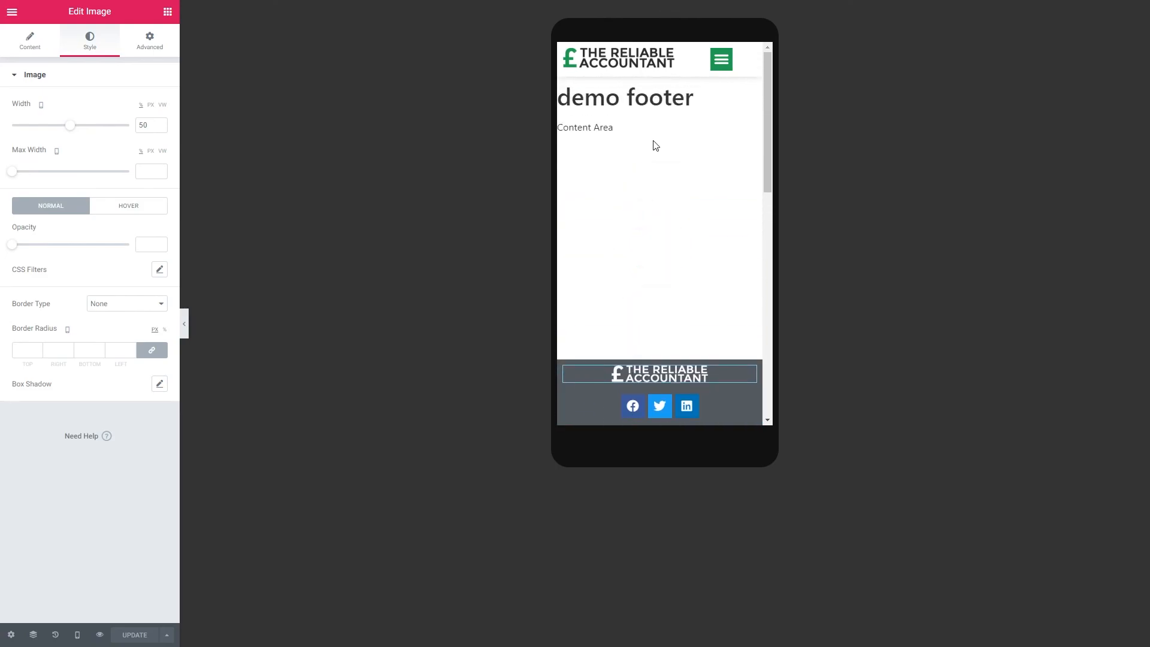
click(12, 11)
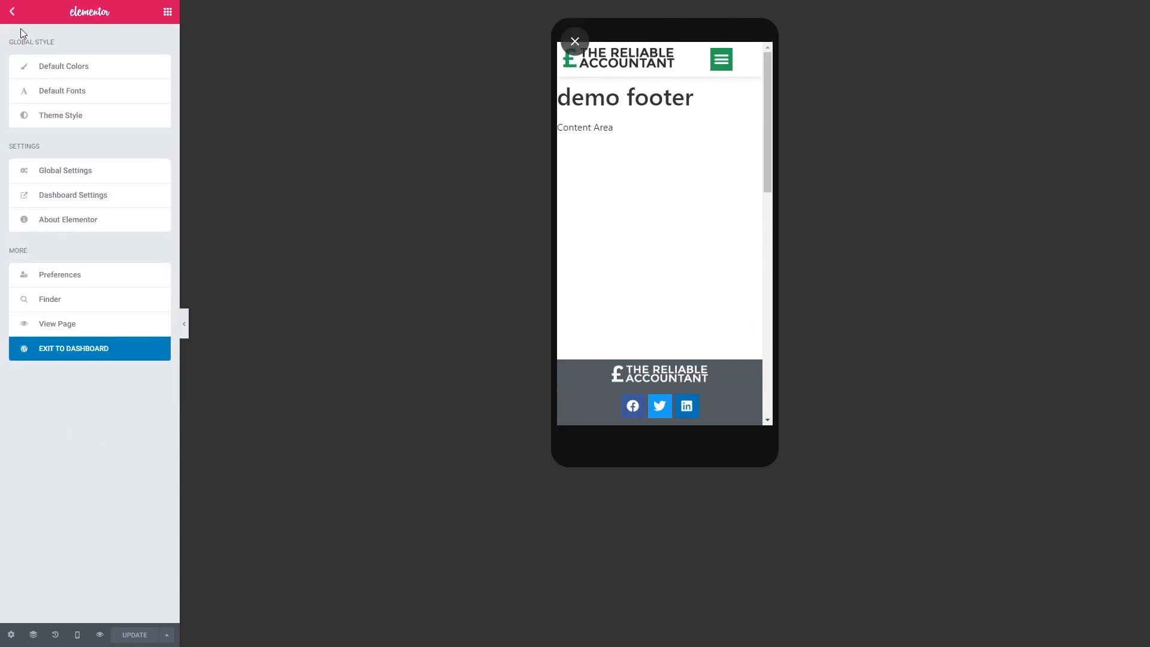
click(55, 357)
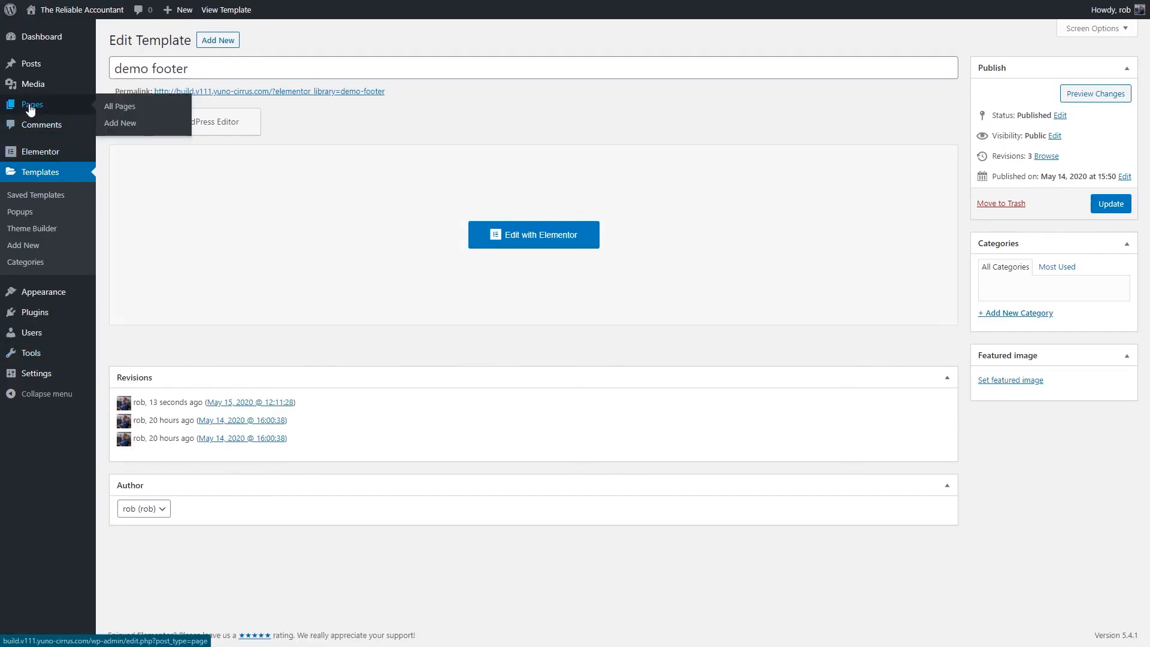
- Open the Home page from the site's pages for editing with Elementor
click(31, 105)
click(146, 199)
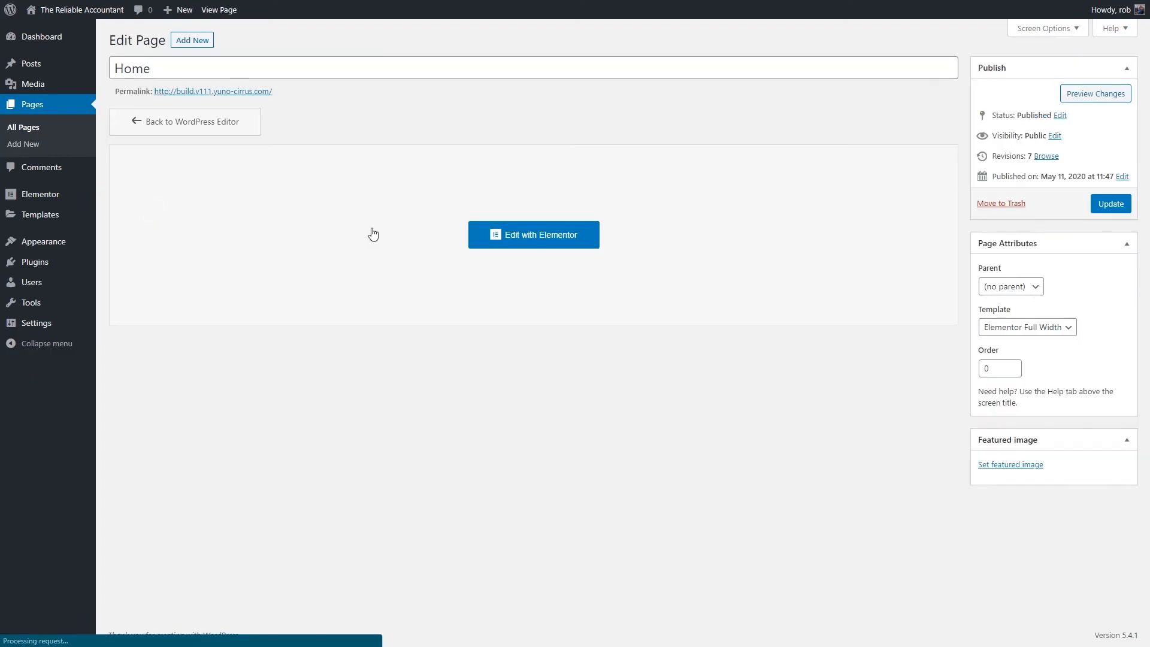
click(515, 237)
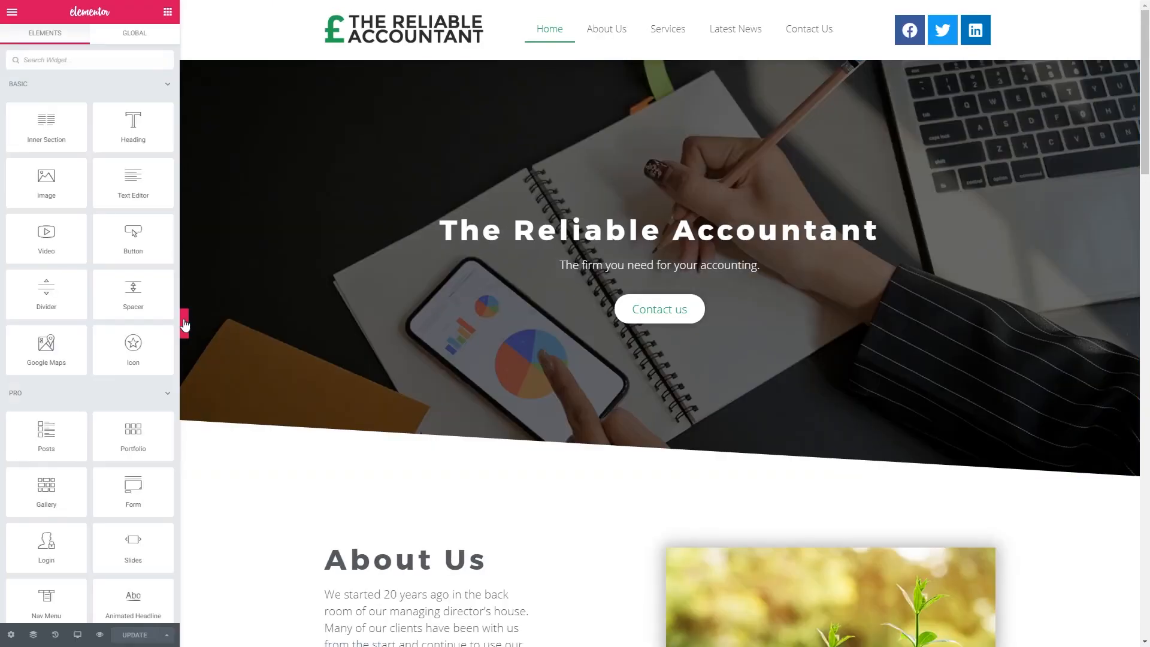
- Examine the Home page's desktop layout from the header down to the footer with the editor panel hidden
click(184, 323)
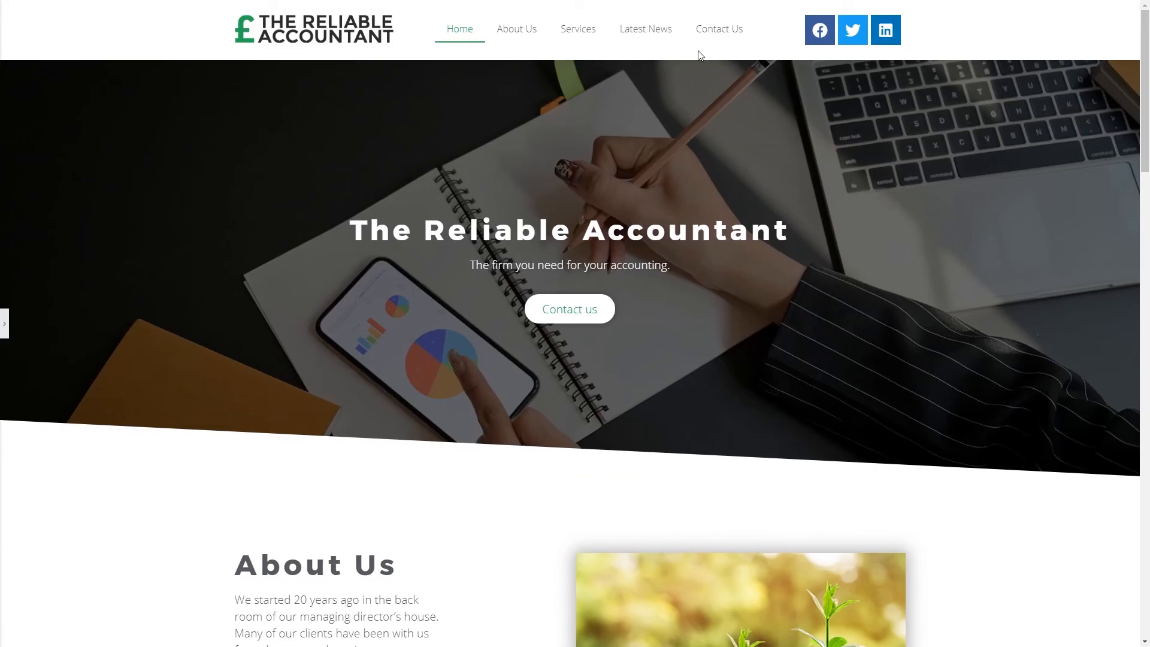
scroll(911, 249, down, 13)
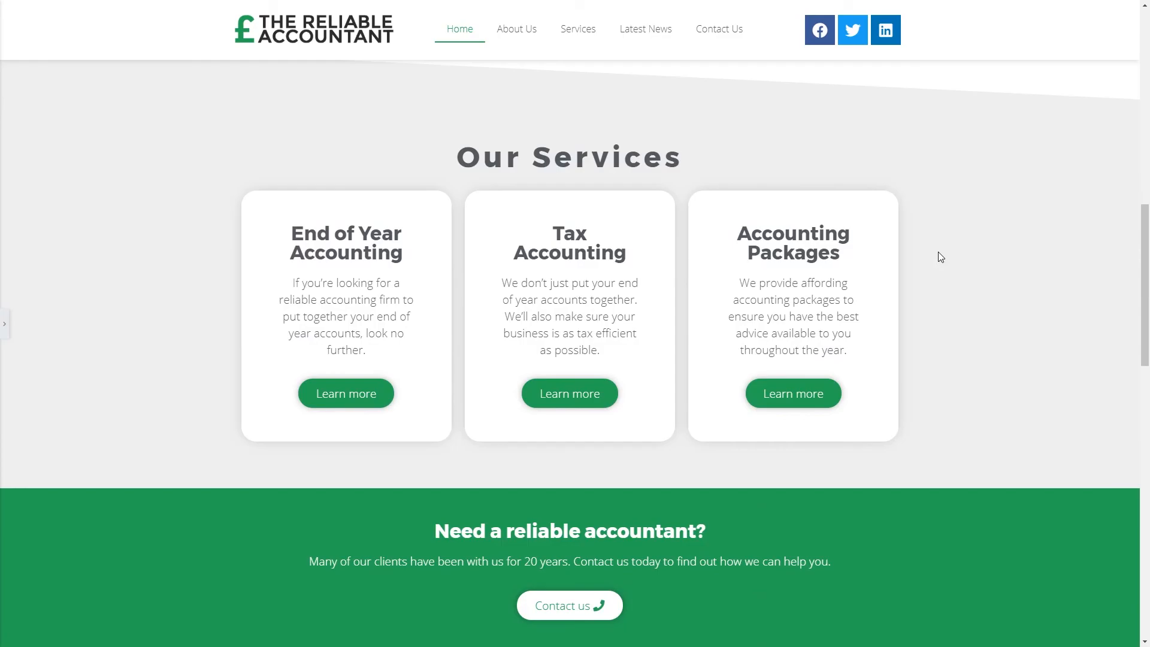
scroll(937, 255, down, 5)
scroll(957, 254, down, 11)
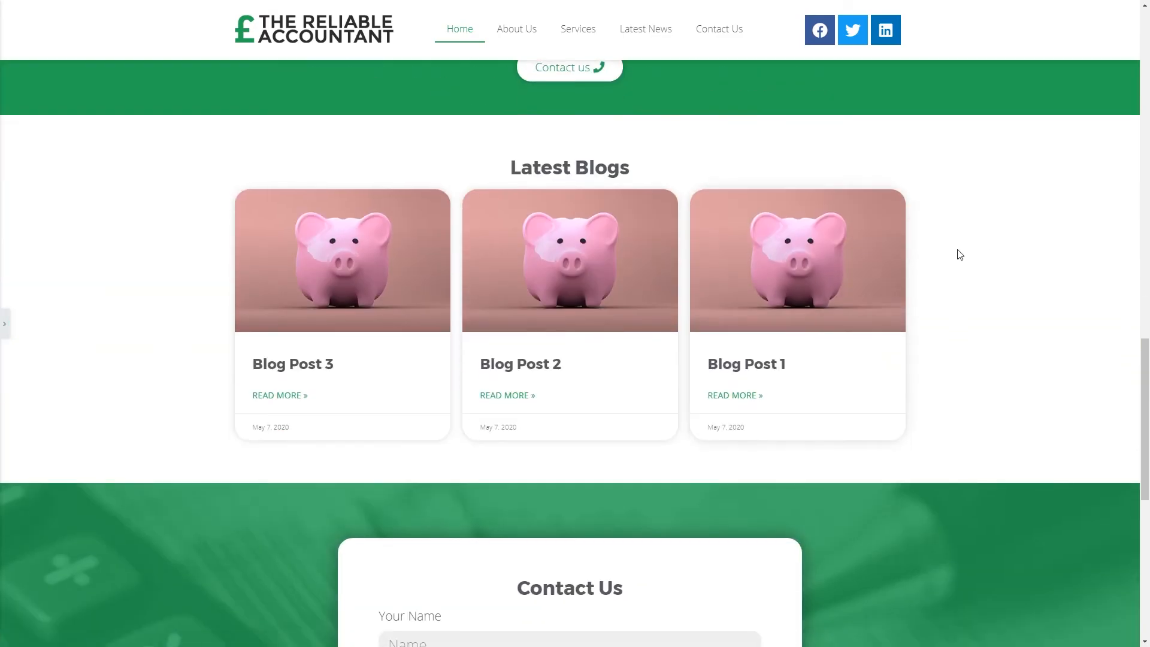
scroll(987, 249, up, 2)
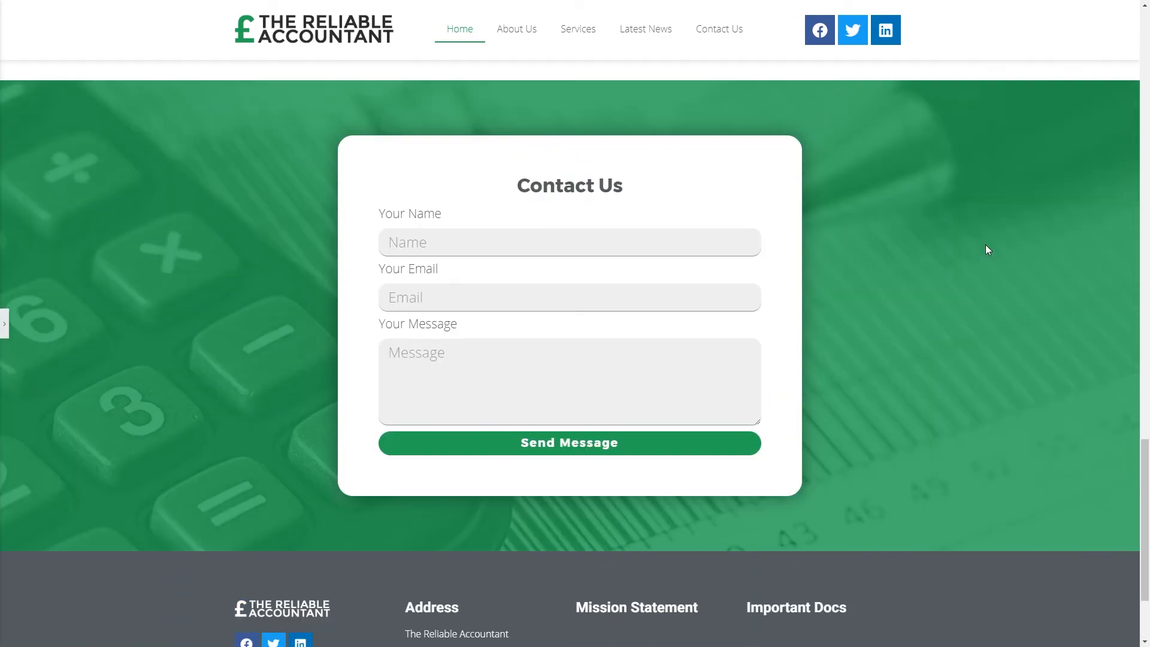
scroll(688, 267, down, 3)
scroll(569, 266, down, 1)
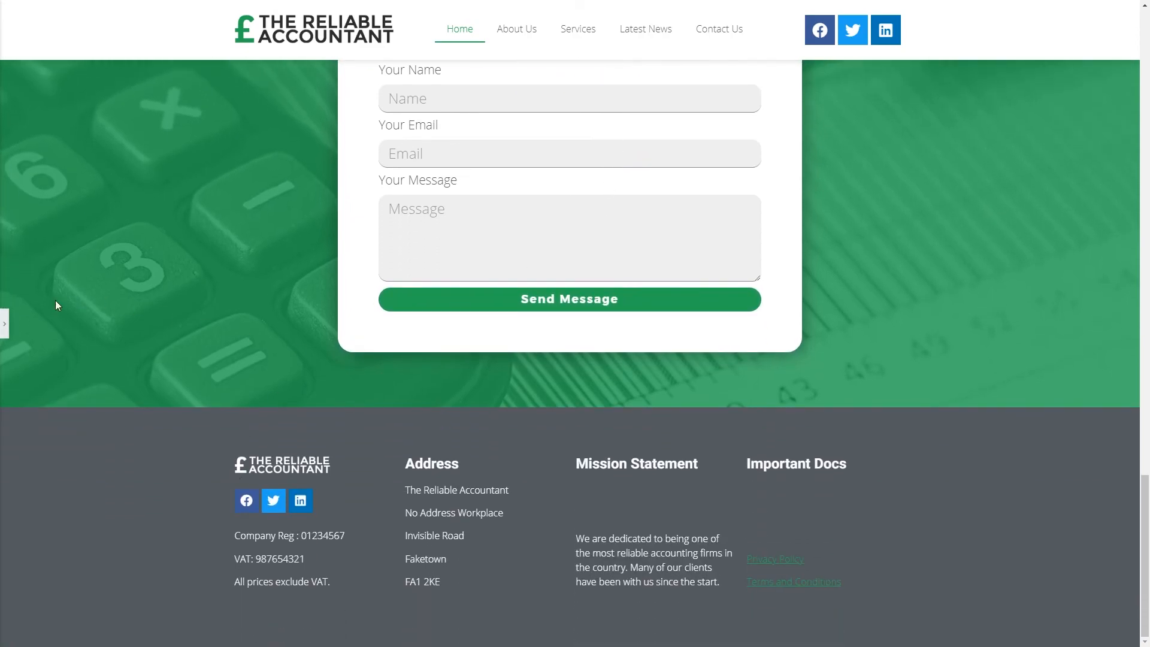
- Switch the Home page to the Tablet preview and check the header's navigation menu expanded and collapsed
click(4, 323)
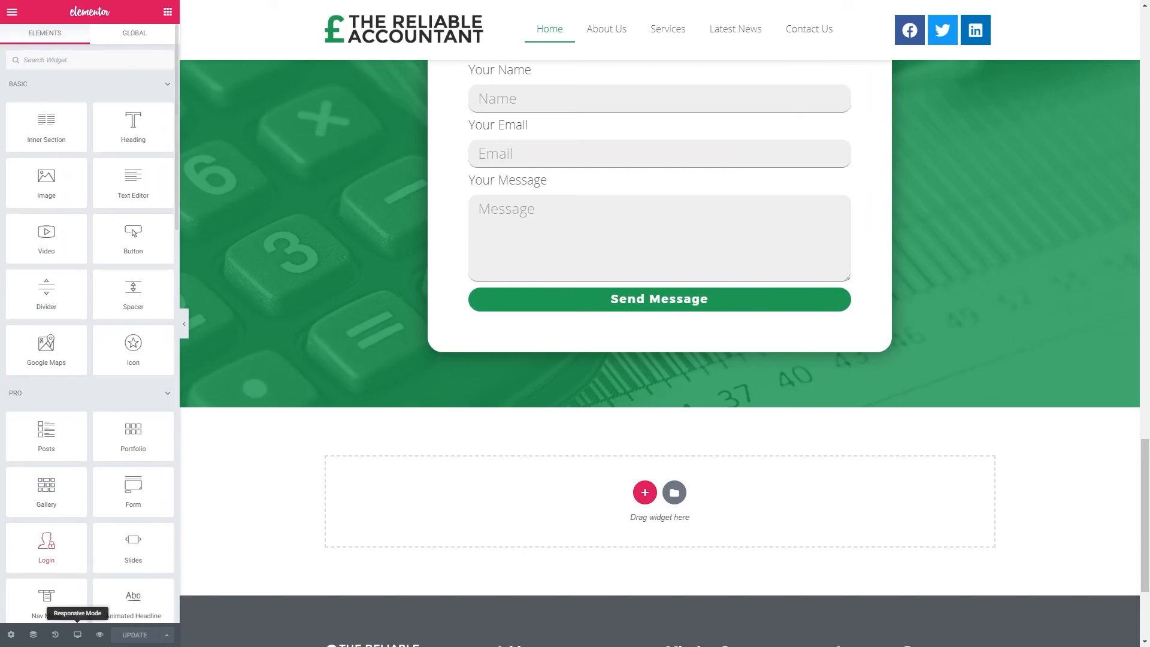
click(77, 634)
click(39, 579)
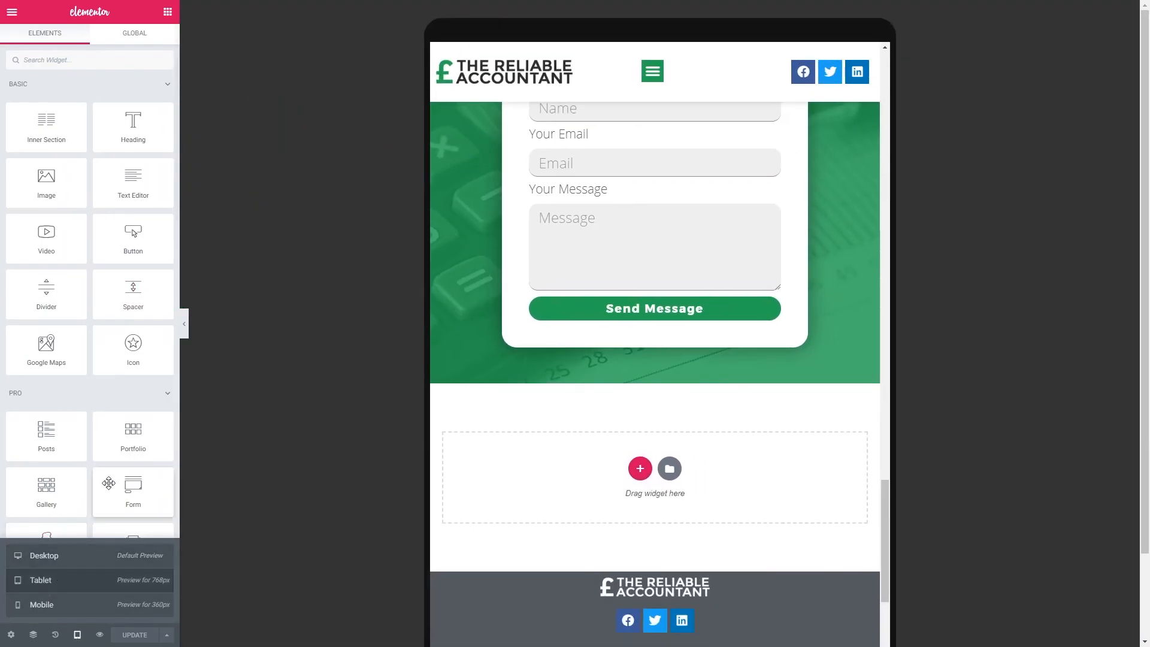
click(185, 323)
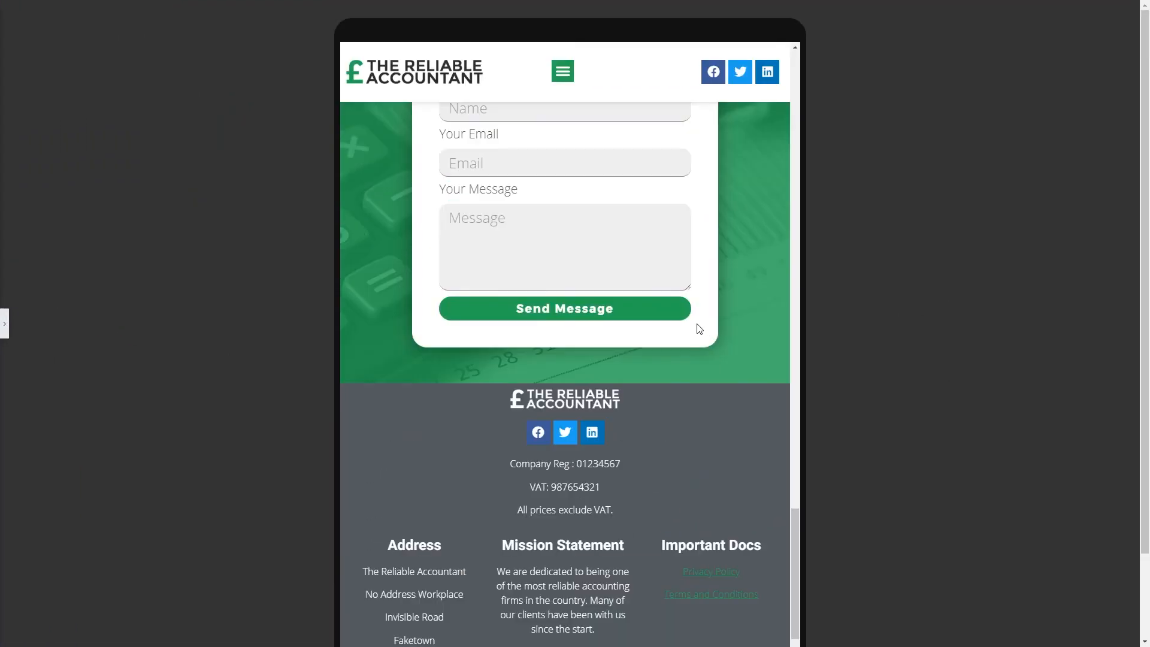
scroll(698, 328, up, 5)
drag(796, 515, 791, 114)
click(562, 76)
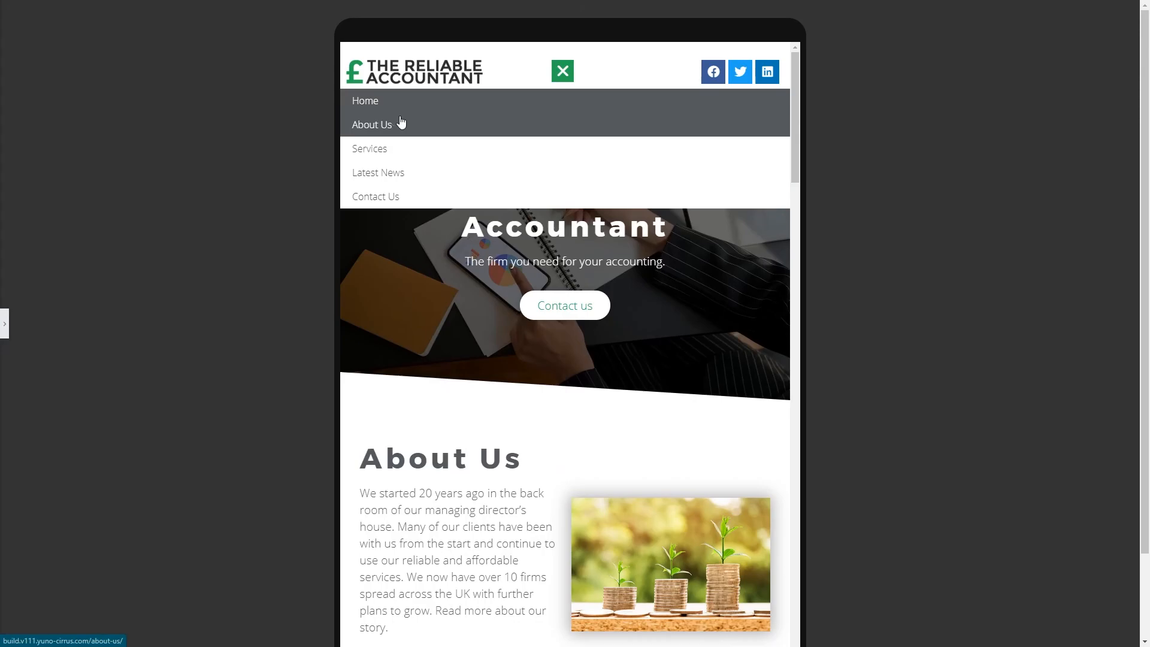
click(565, 75)
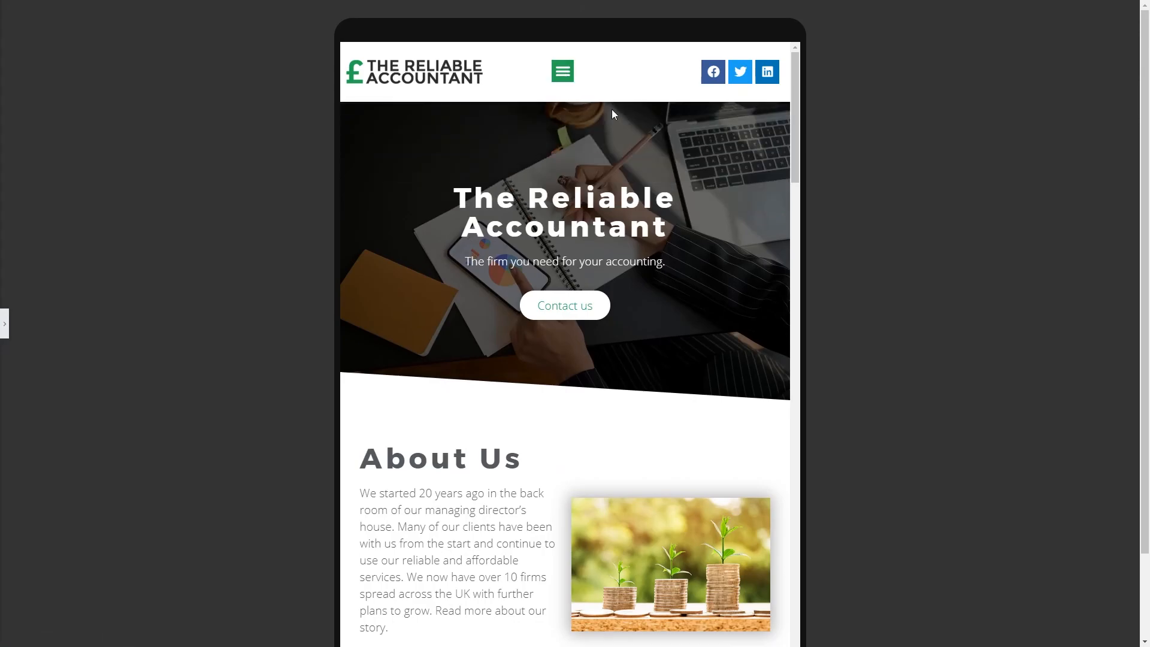
- Examine the Home page's tablet layout from the hero section through services, blogs and contact form to the footer
scroll(655, 323, down, 7)
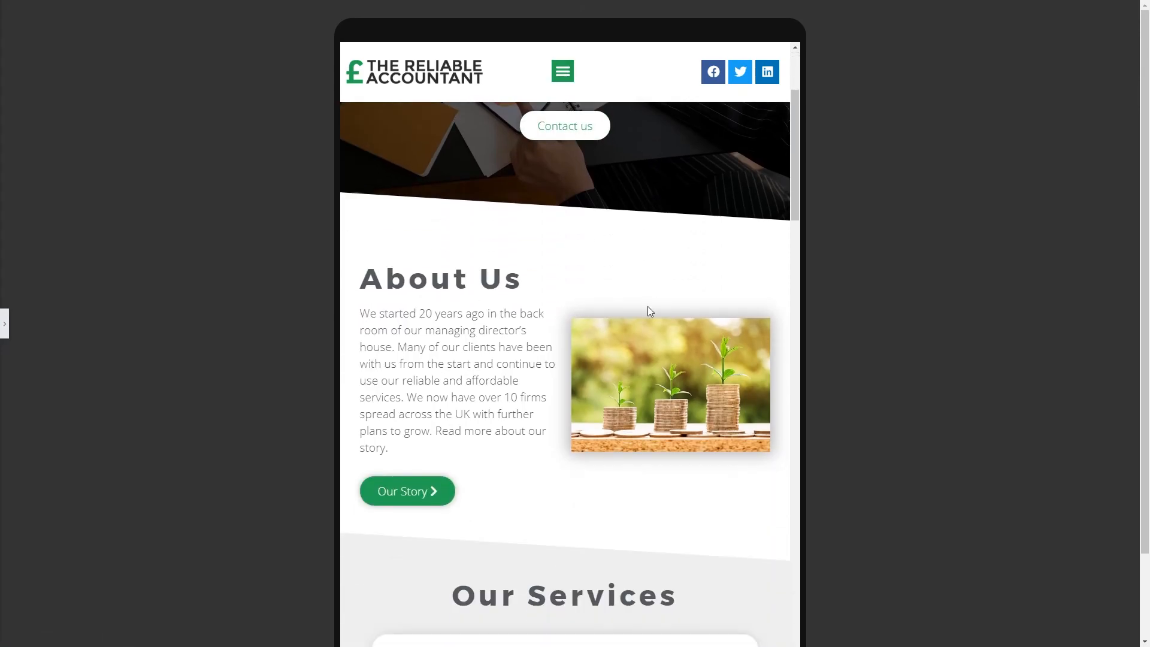
scroll(513, 244, up, 4)
scroll(675, 333, down, 7)
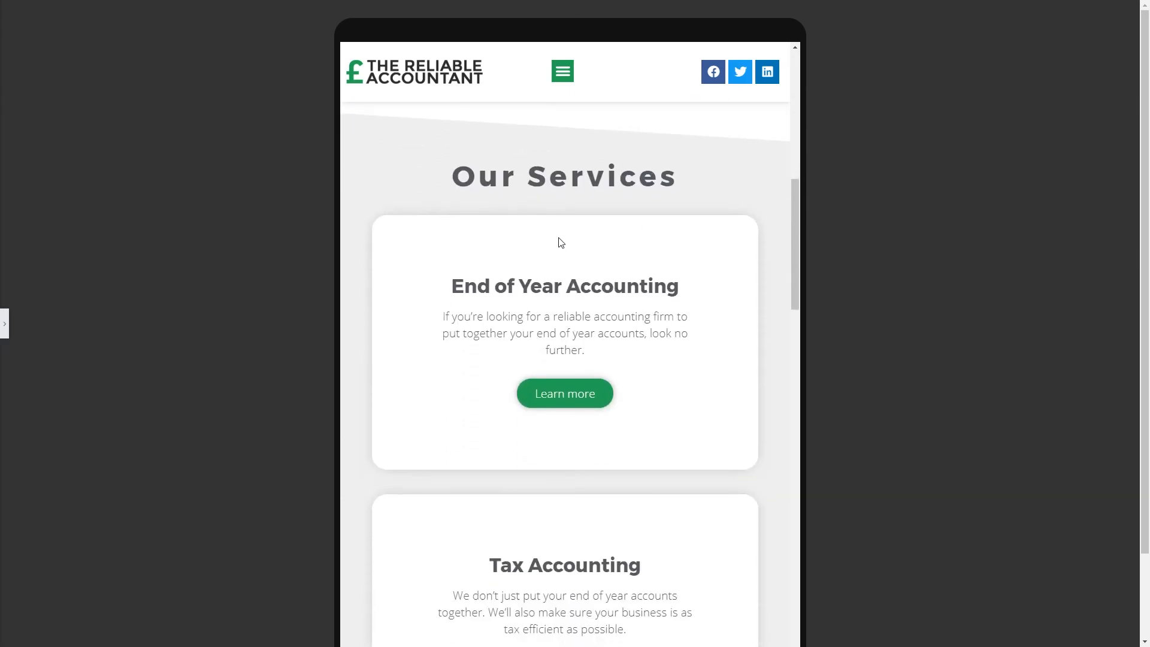
scroll(557, 242, down, 5)
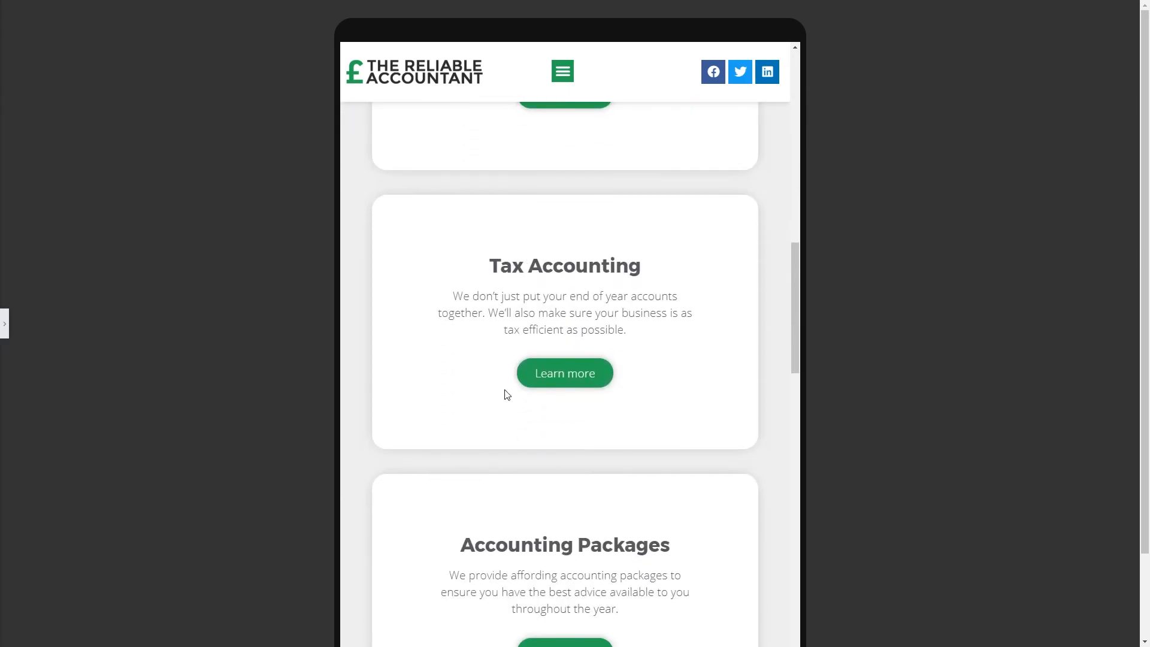
scroll(688, 368, down, 5)
scroll(683, 365, down, 5)
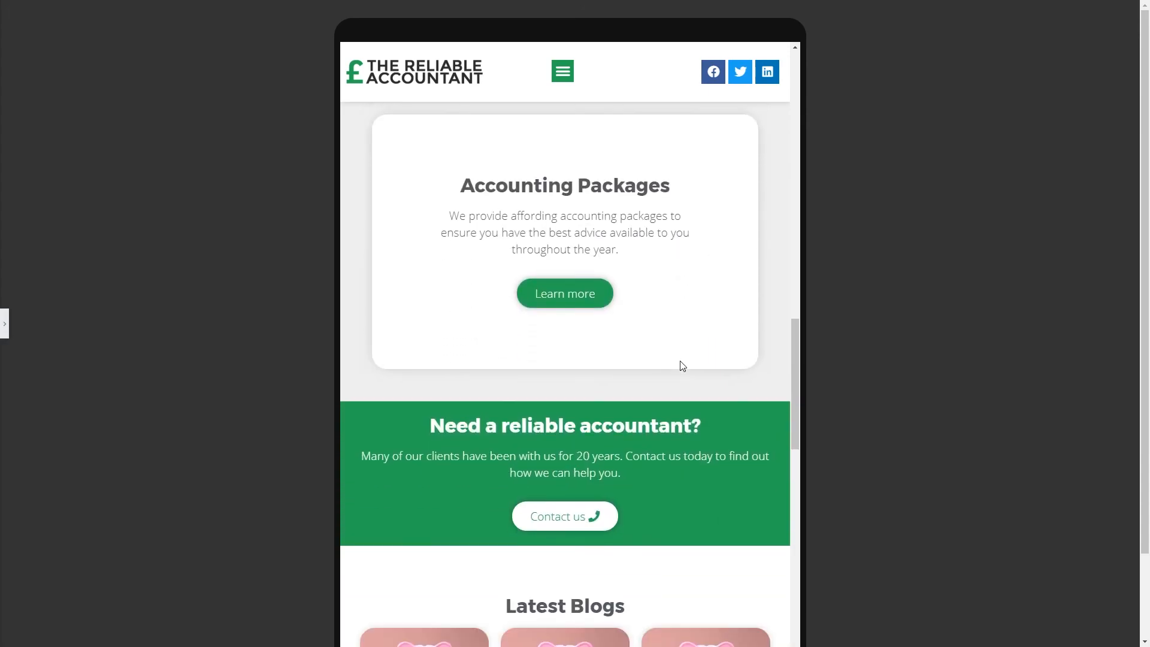
scroll(684, 349, down, 8)
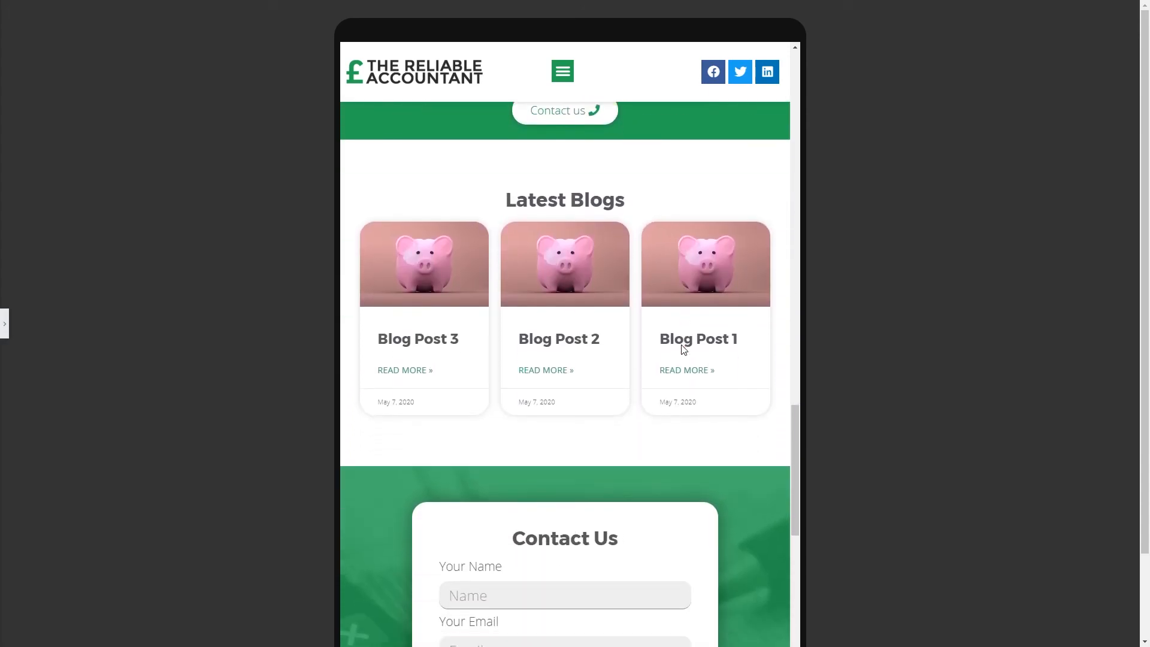
scroll(722, 305, down, 4)
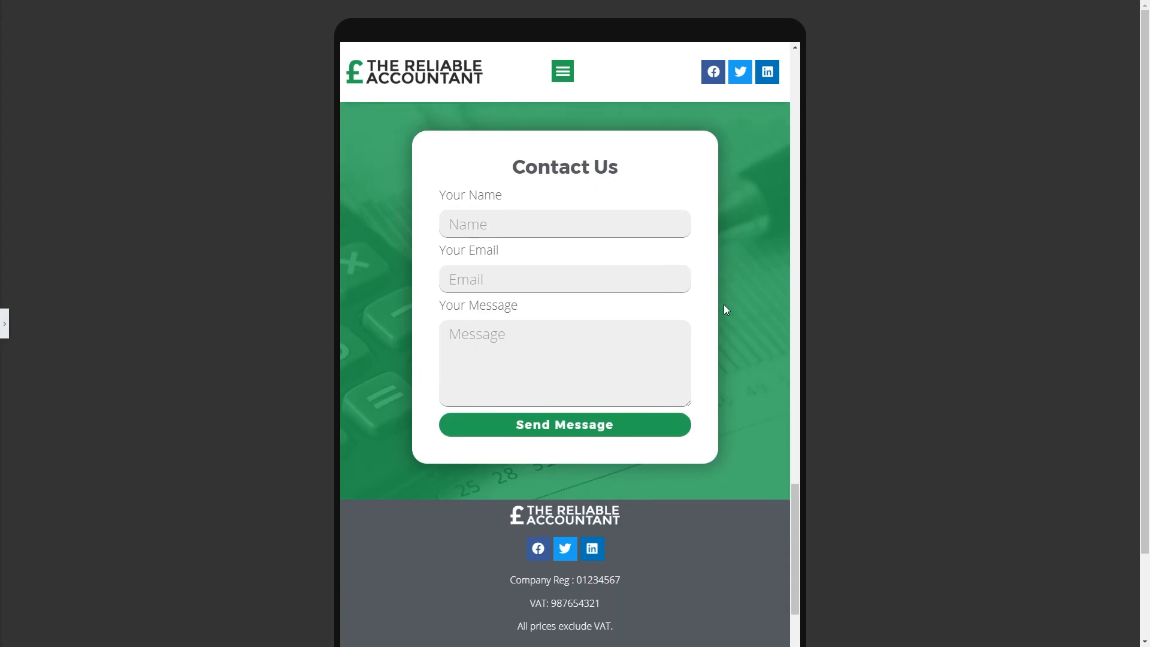
scroll(728, 428, down, 2)
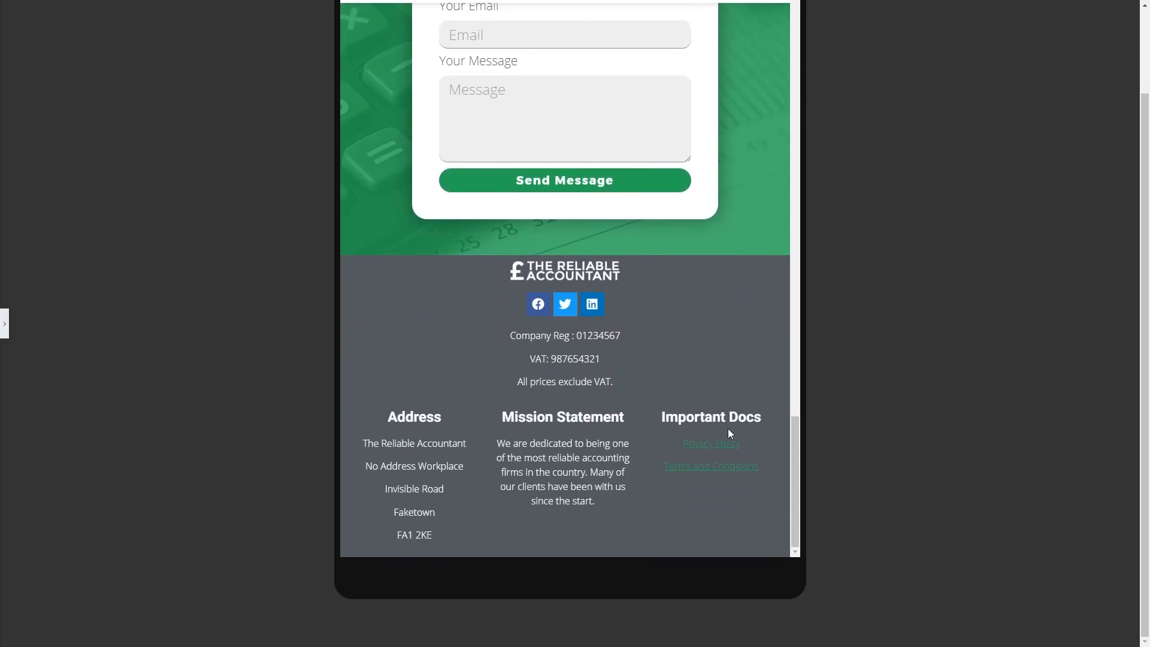
- Switch the Home page to the Mobile preview and check the header's navigation menu expanded and collapsed
click(4, 323)
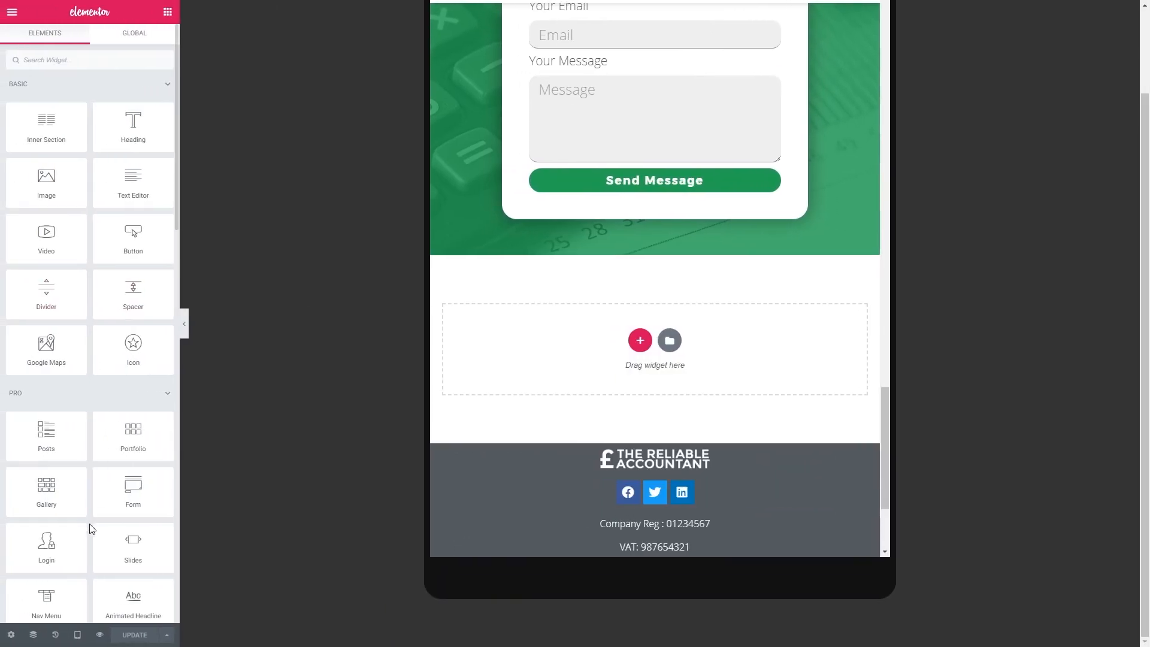
mouse_move(77, 634)
click(55, 606)
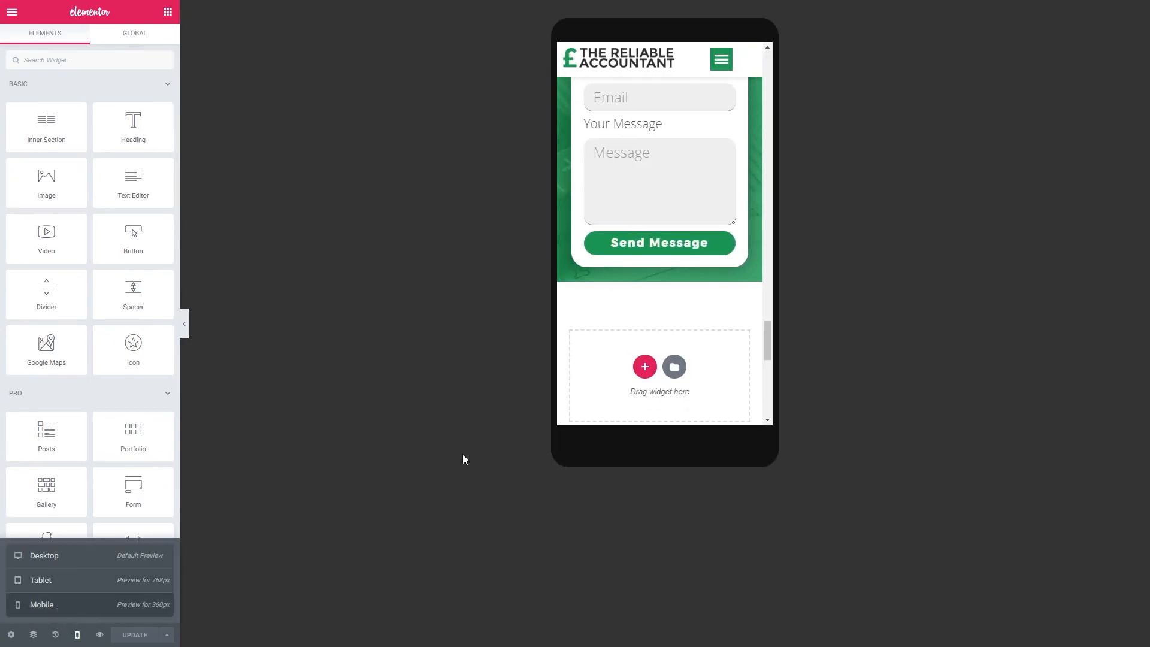
click(184, 325)
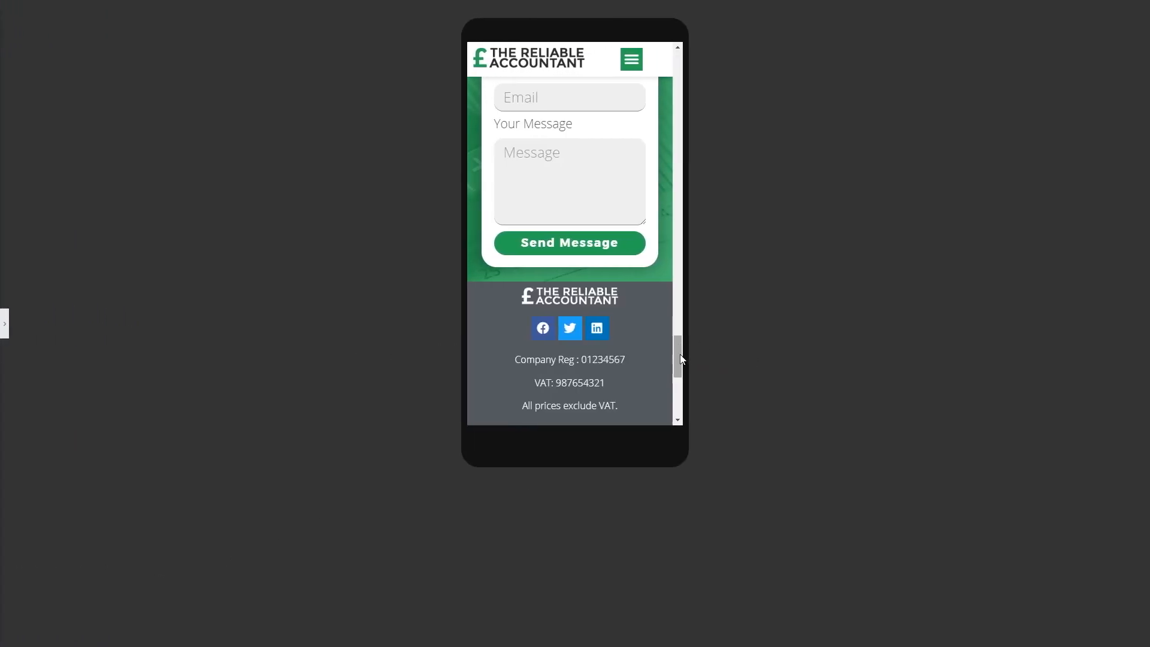
drag(681, 354, 680, 54)
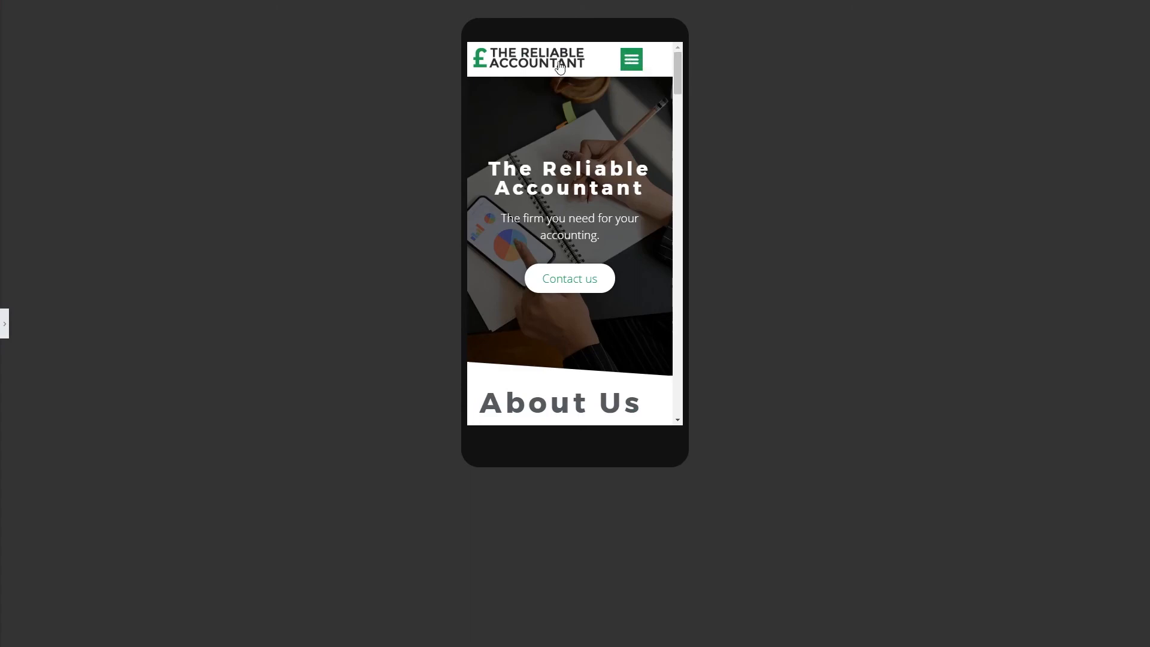
click(628, 59)
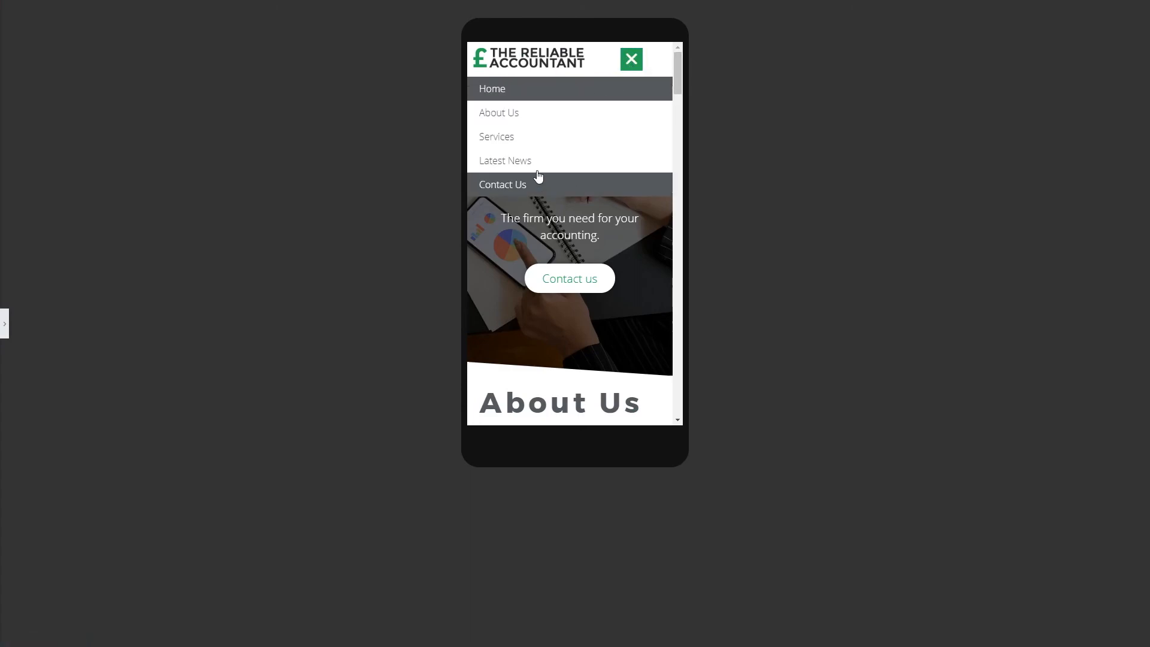
click(628, 60)
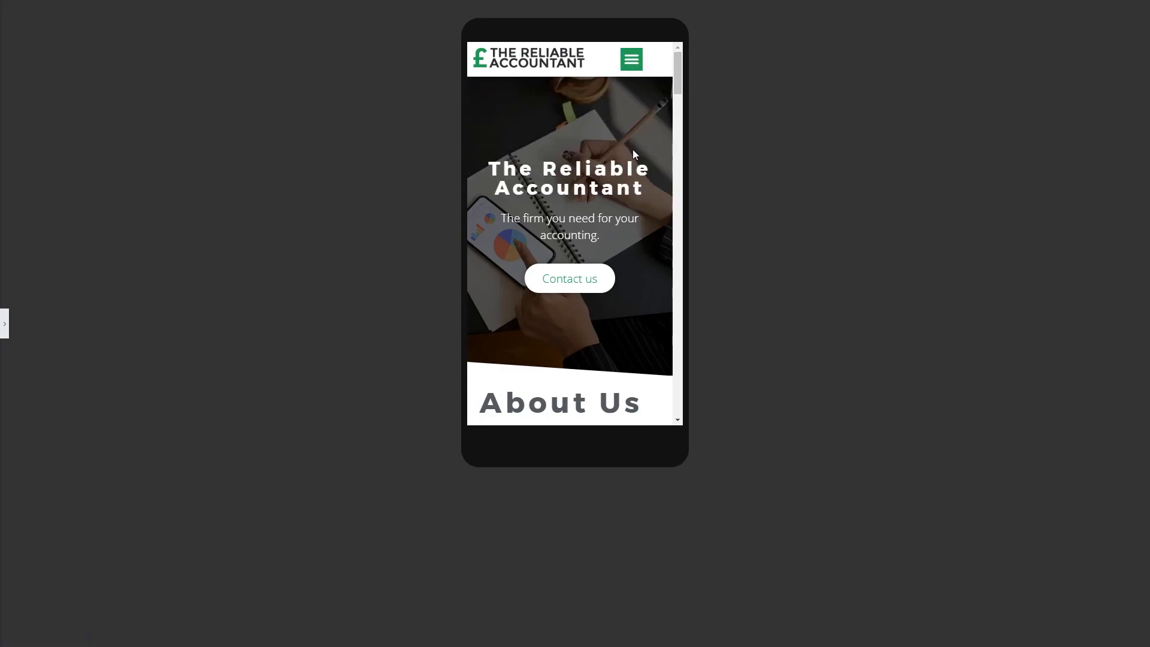
- Examine the Home page's mobile layout from the hero section down to the footer's Important Docs links
scroll(628, 214, down, 1)
scroll(628, 217, down, 9)
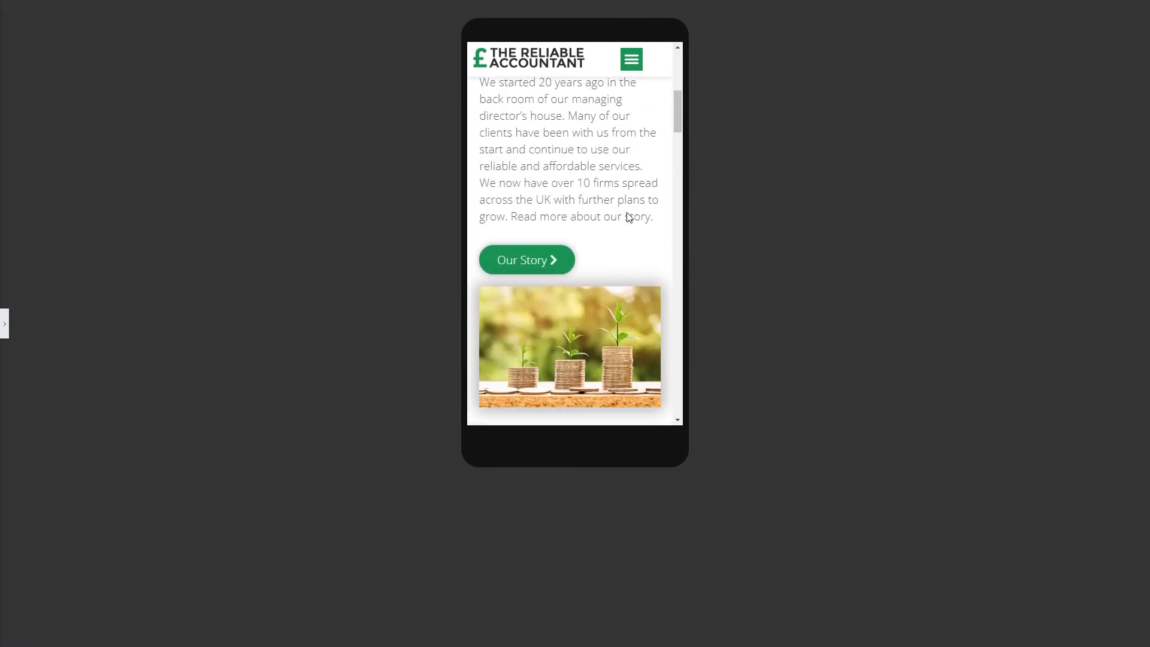
scroll(628, 217, down, 10)
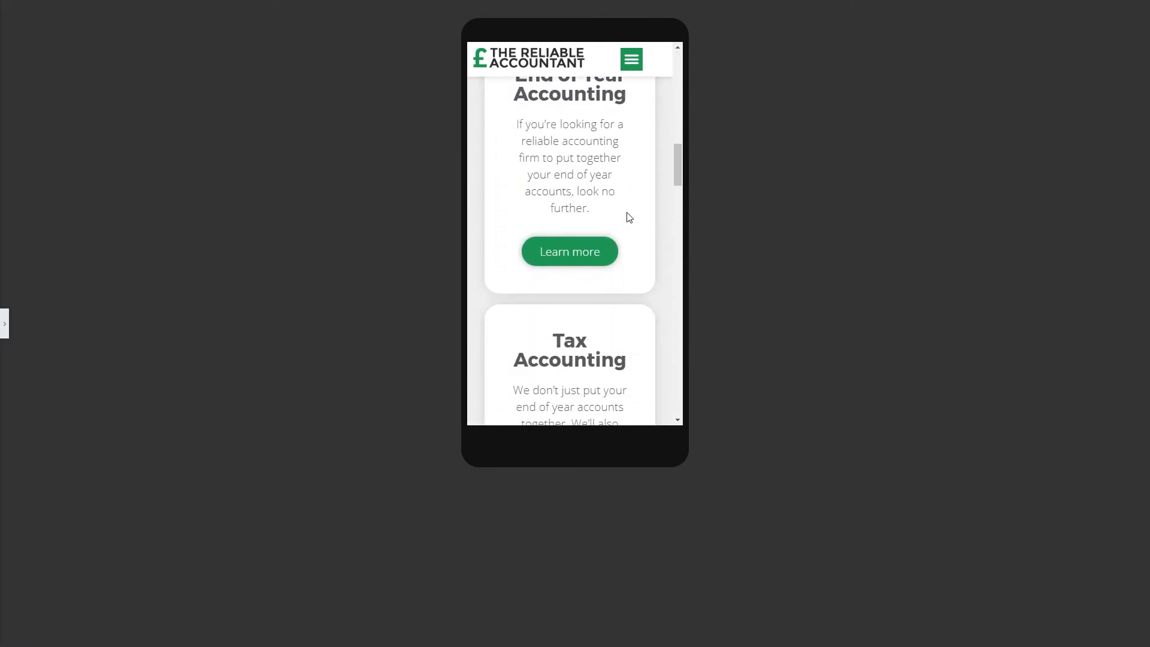
scroll(628, 217, down, 10)
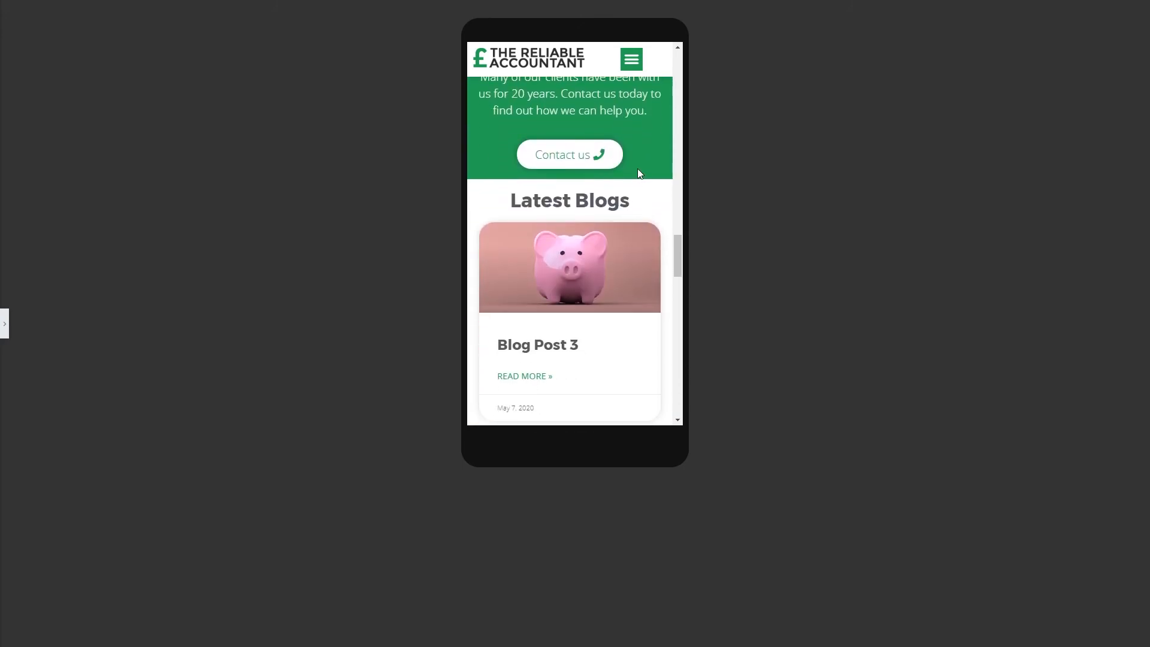
scroll(635, 172, down, 7)
scroll(632, 175, down, 7)
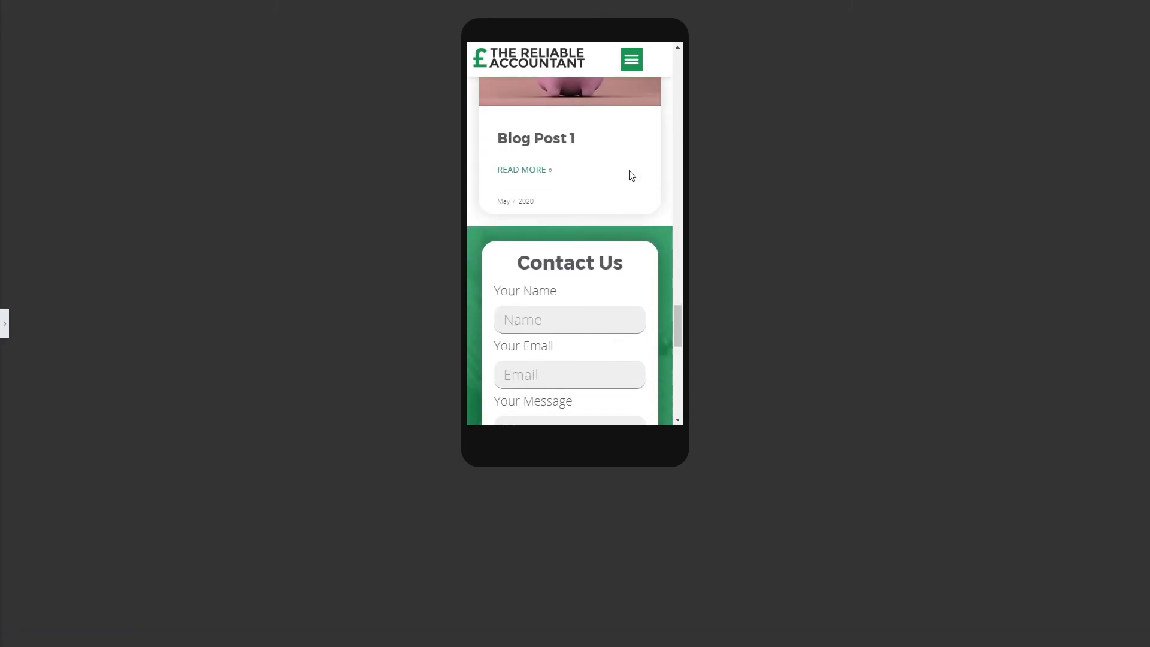
scroll(630, 174, down, 5)
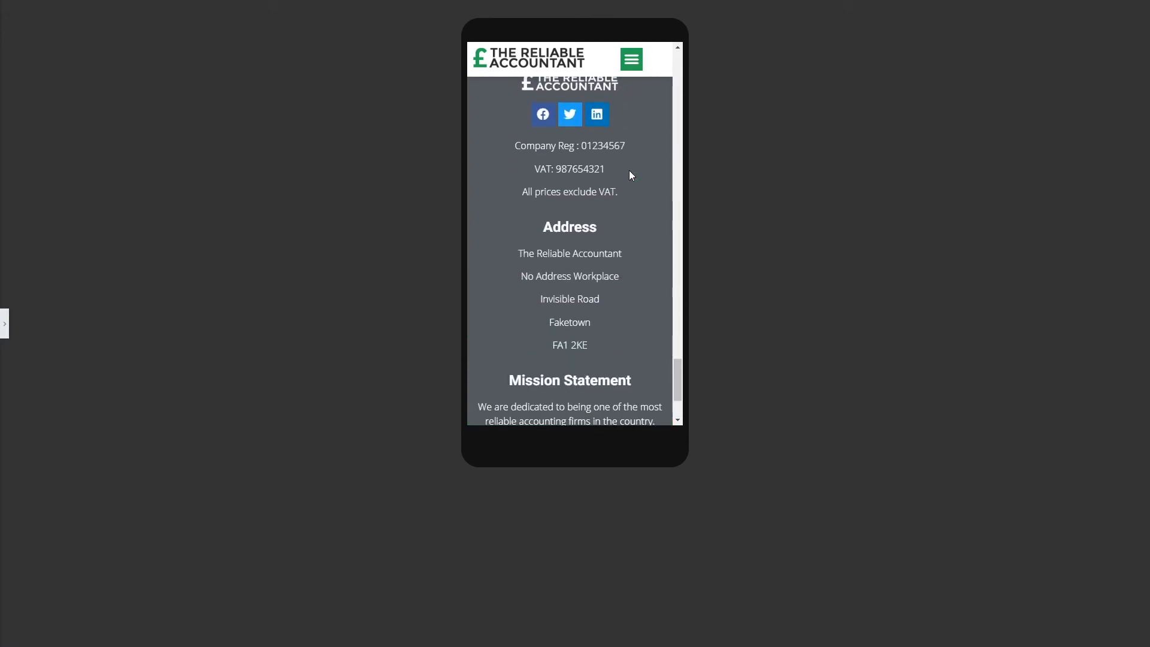
scroll(630, 174, up, 2)
scroll(630, 174, down, 1)
scroll(630, 173, down, 3)
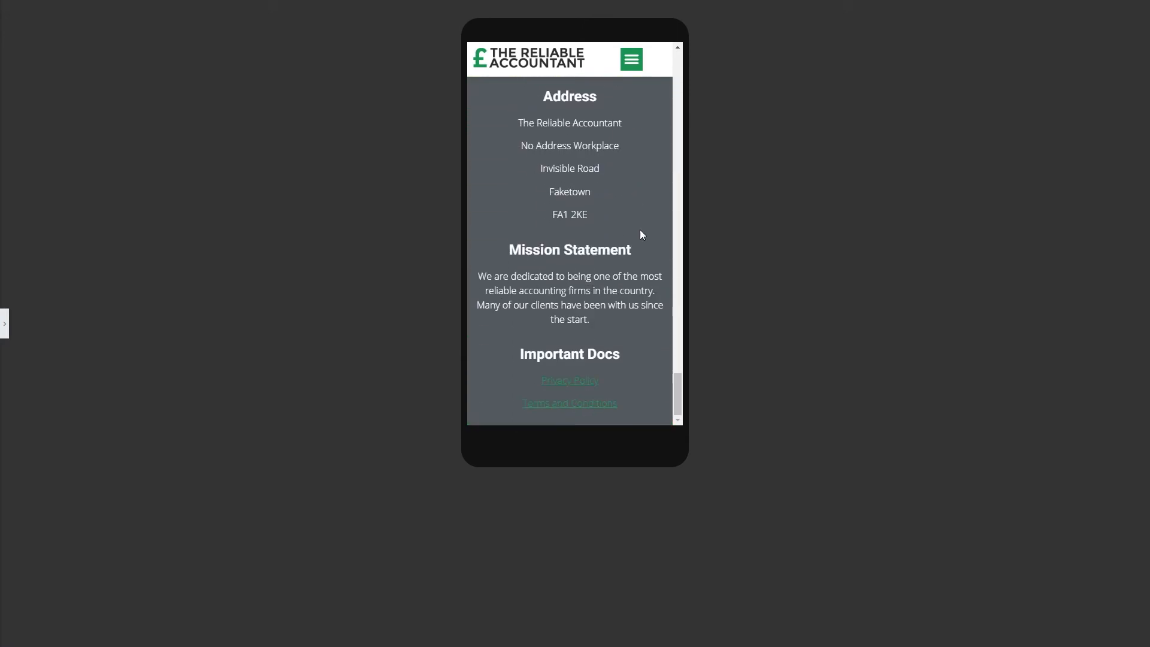